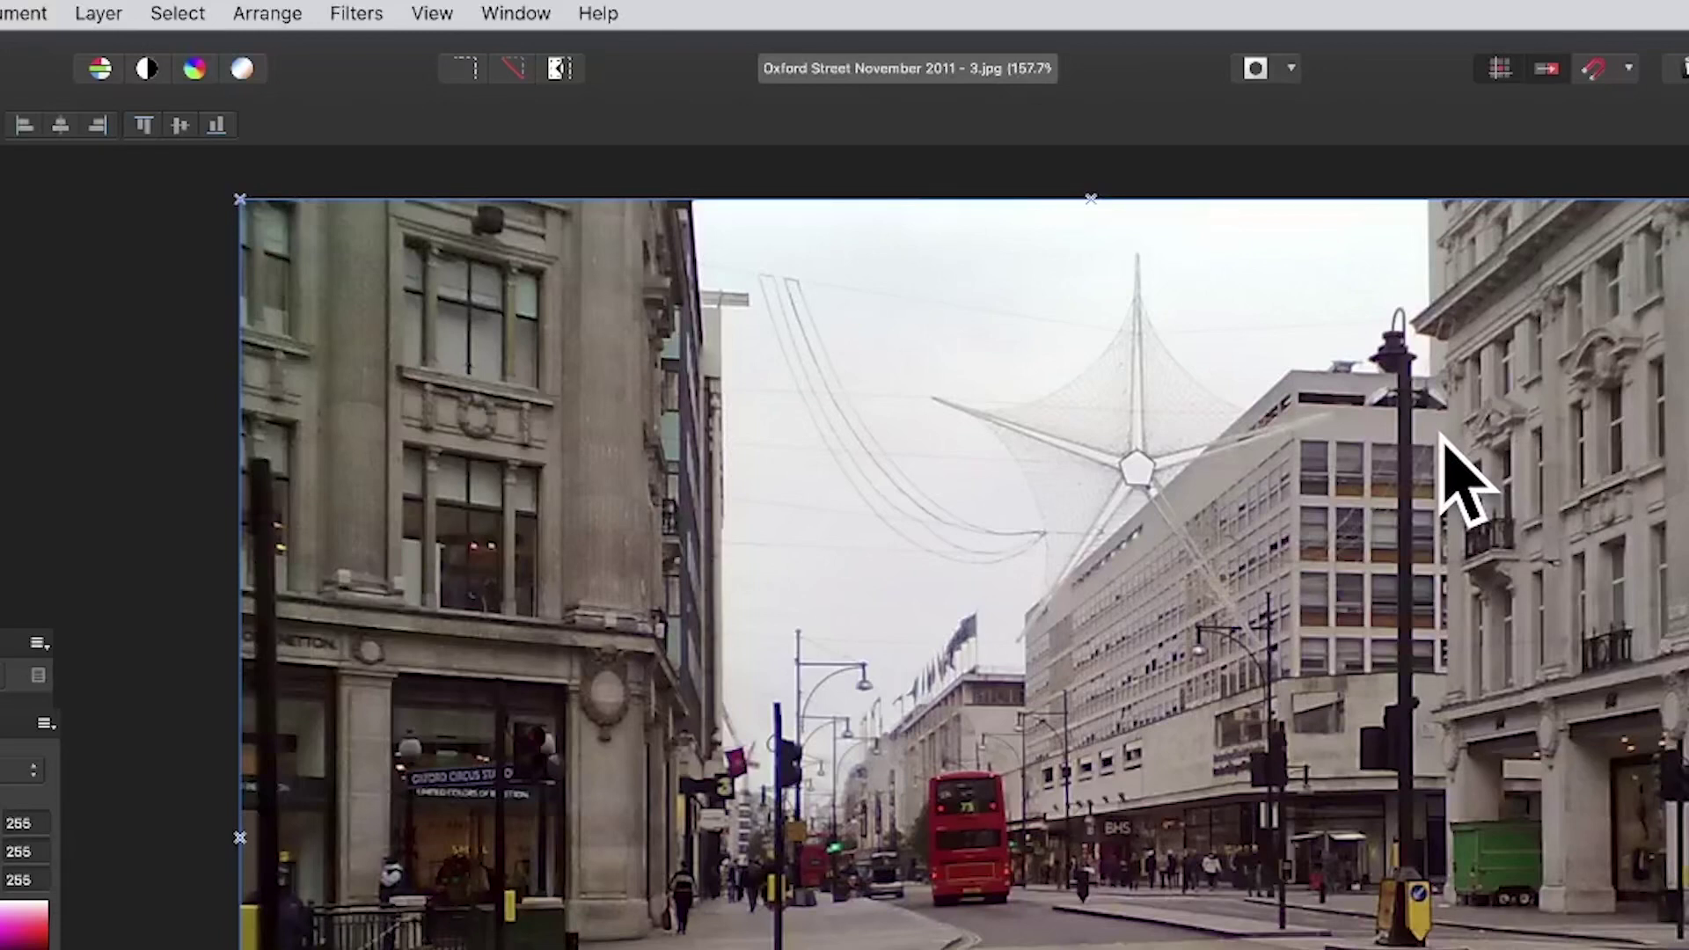
# - Open Filters > Colours > Procedural Texture on the Oxford Street photo and move the dialog aside
pyautogui.click(366, 10)
pyautogui.moveTo(378, 208)
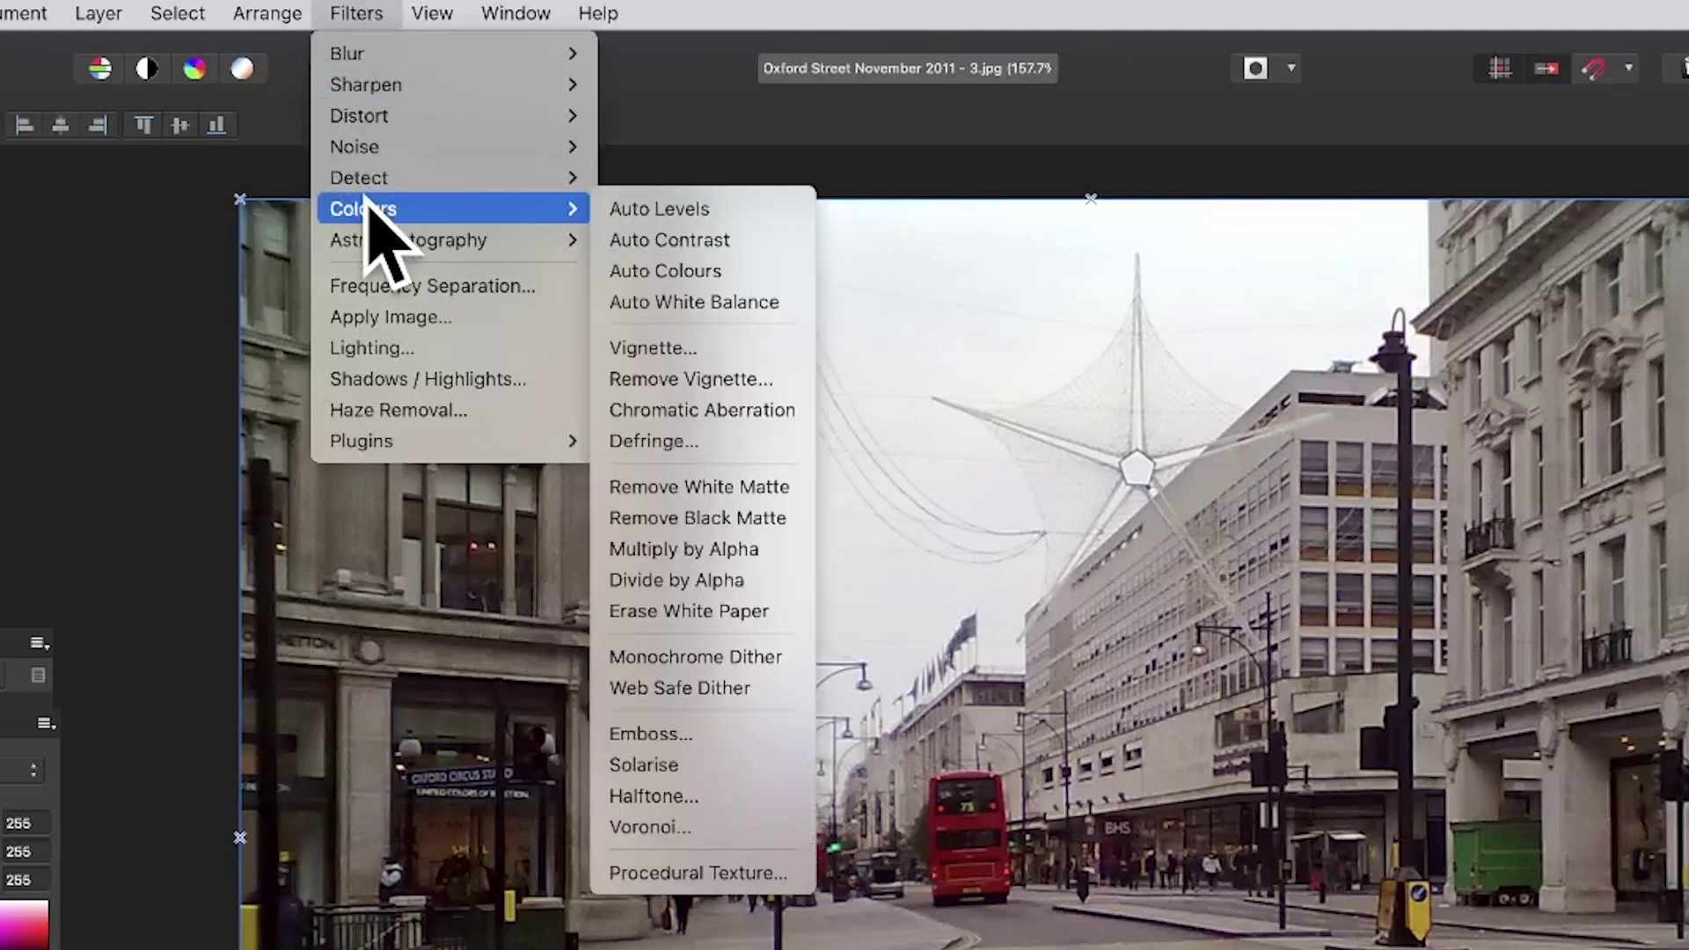
pyautogui.click(699, 872)
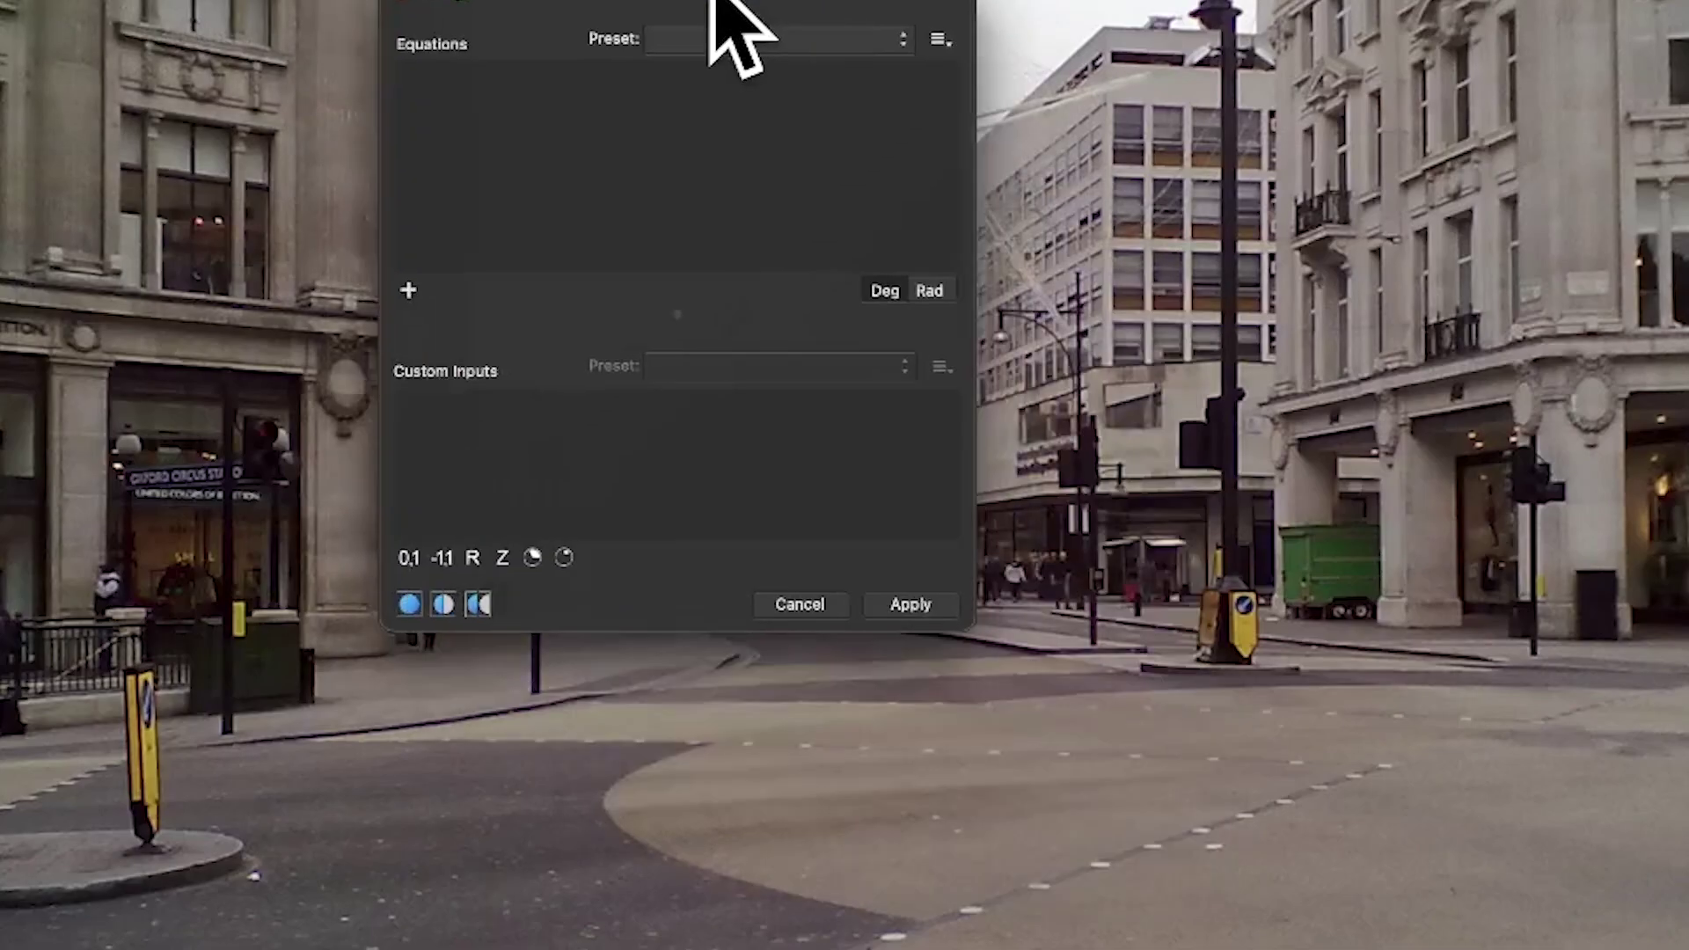
pyautogui.moveTo(717, 19); pyautogui.dragTo(884, 132)
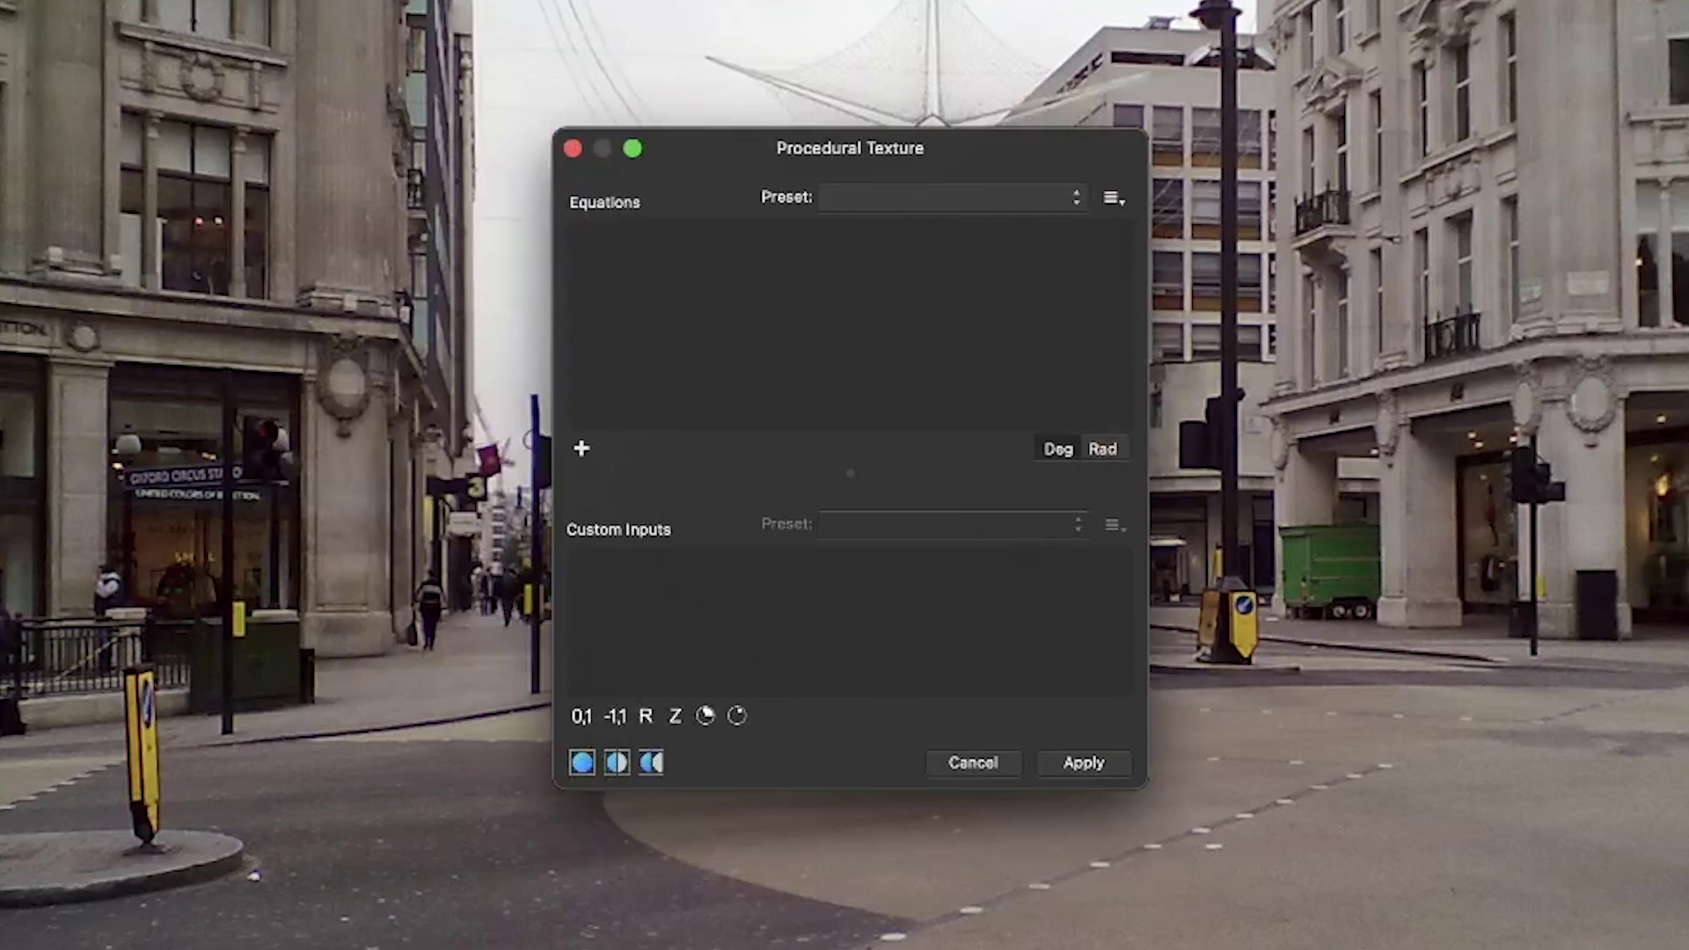
pyautogui.click(914, 197)
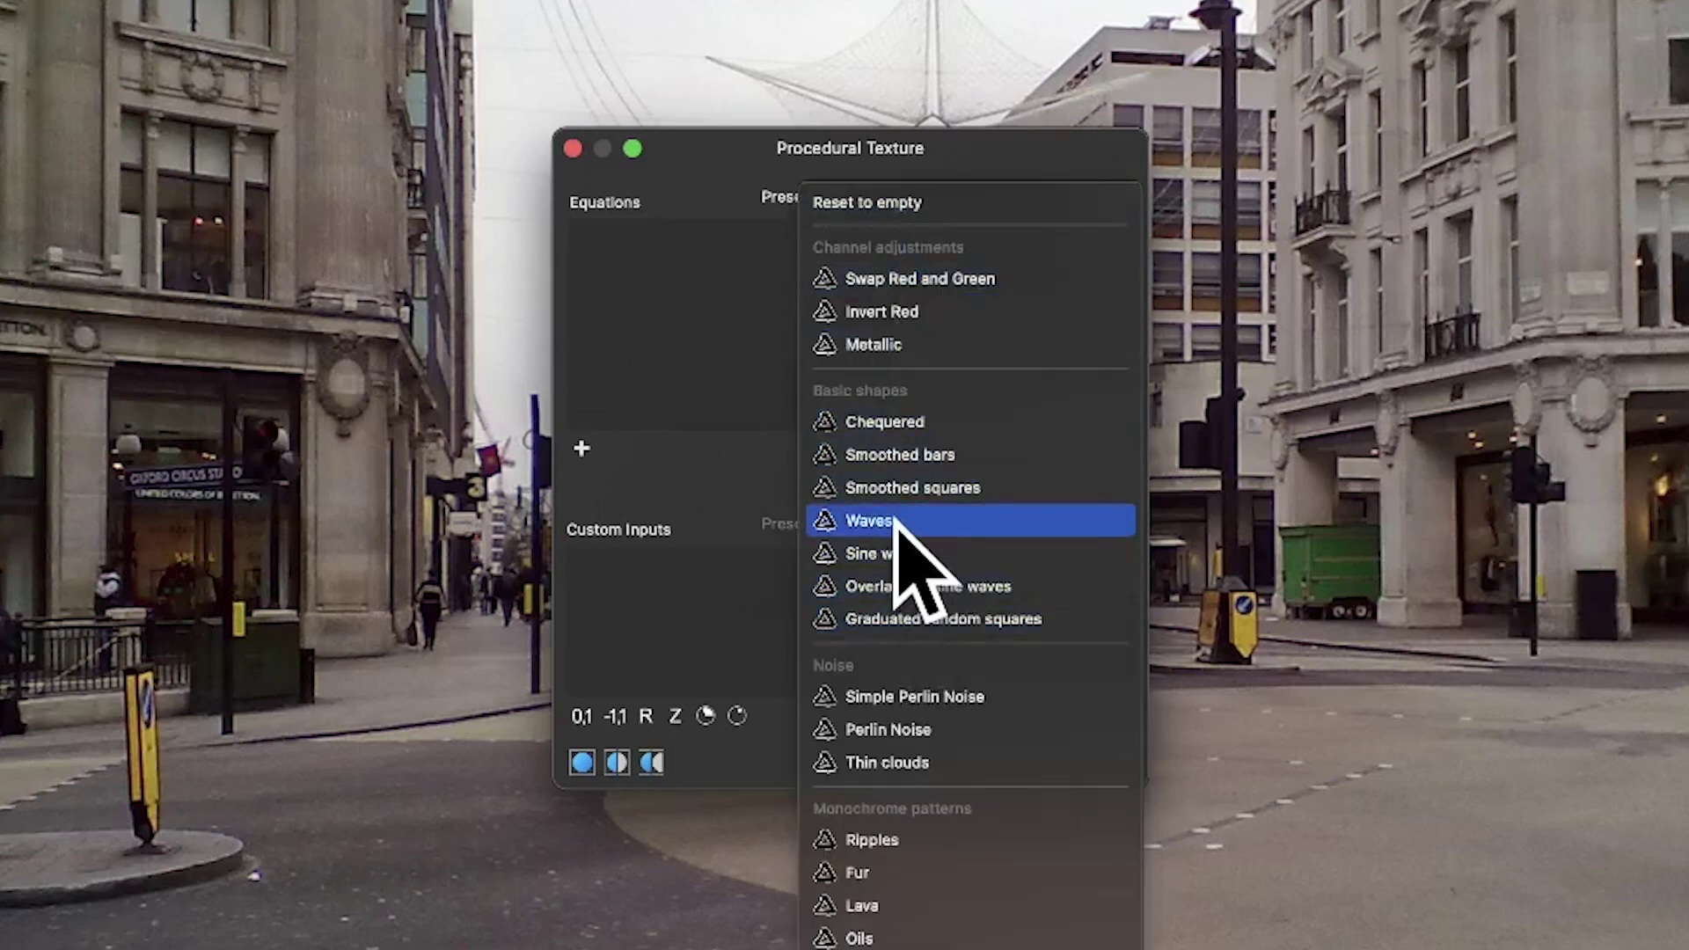
pyautogui.click(669, 364)
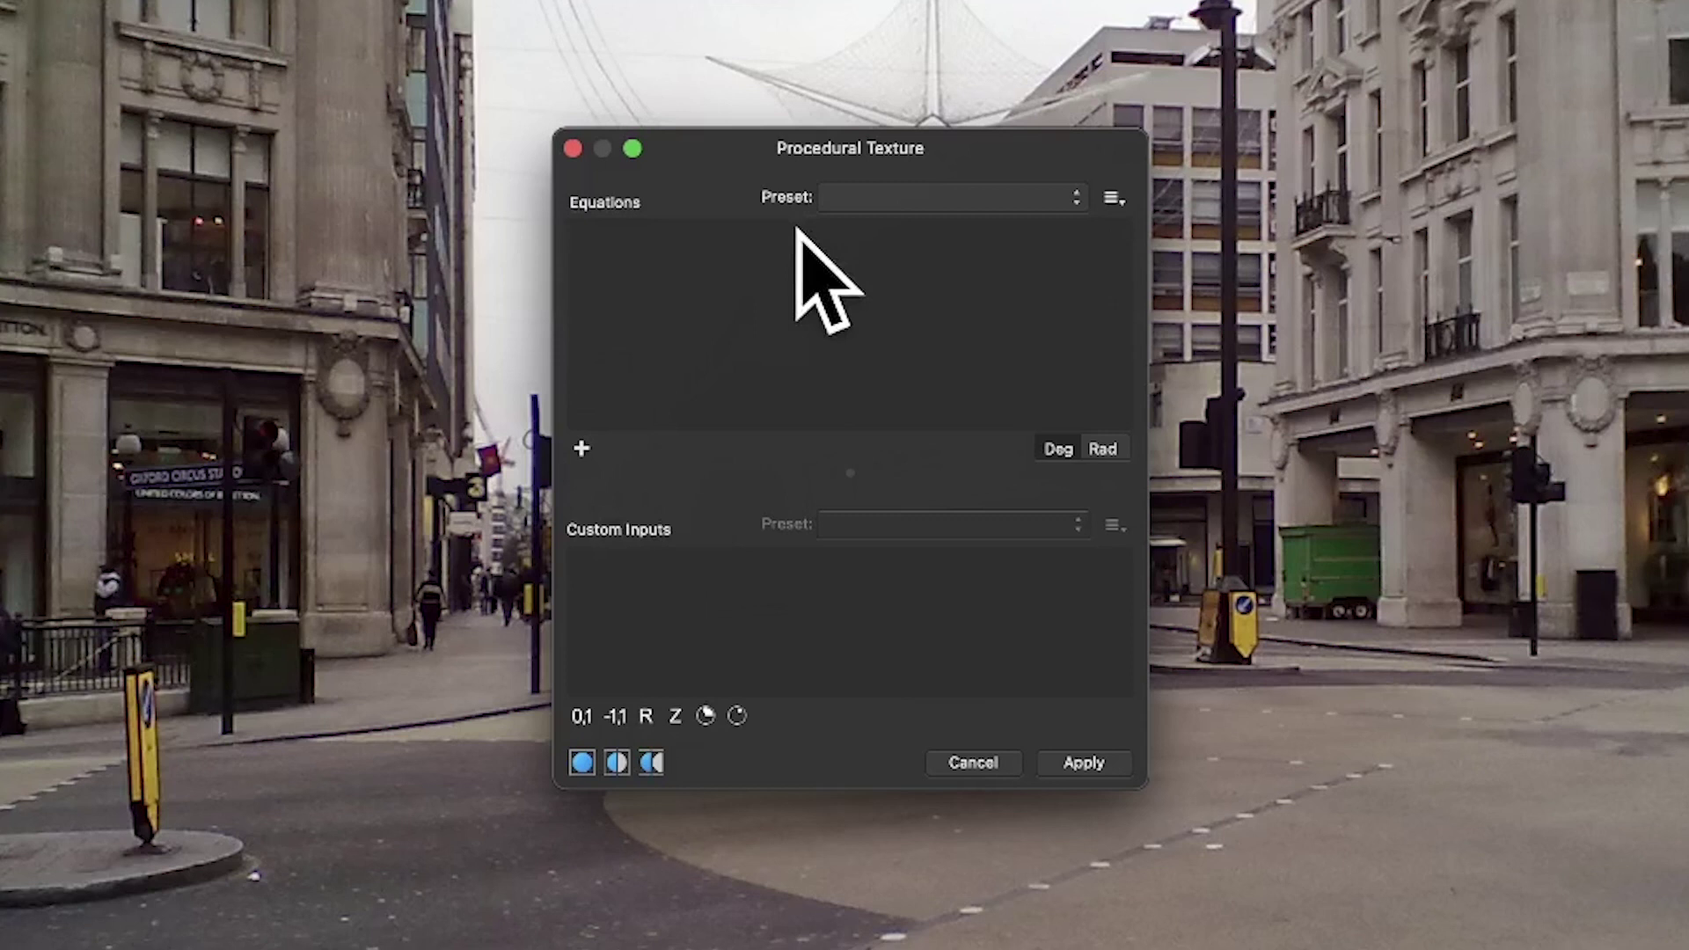
# - Add an equation on the red channel and try the values 1 and 2
pyautogui.click(582, 448)
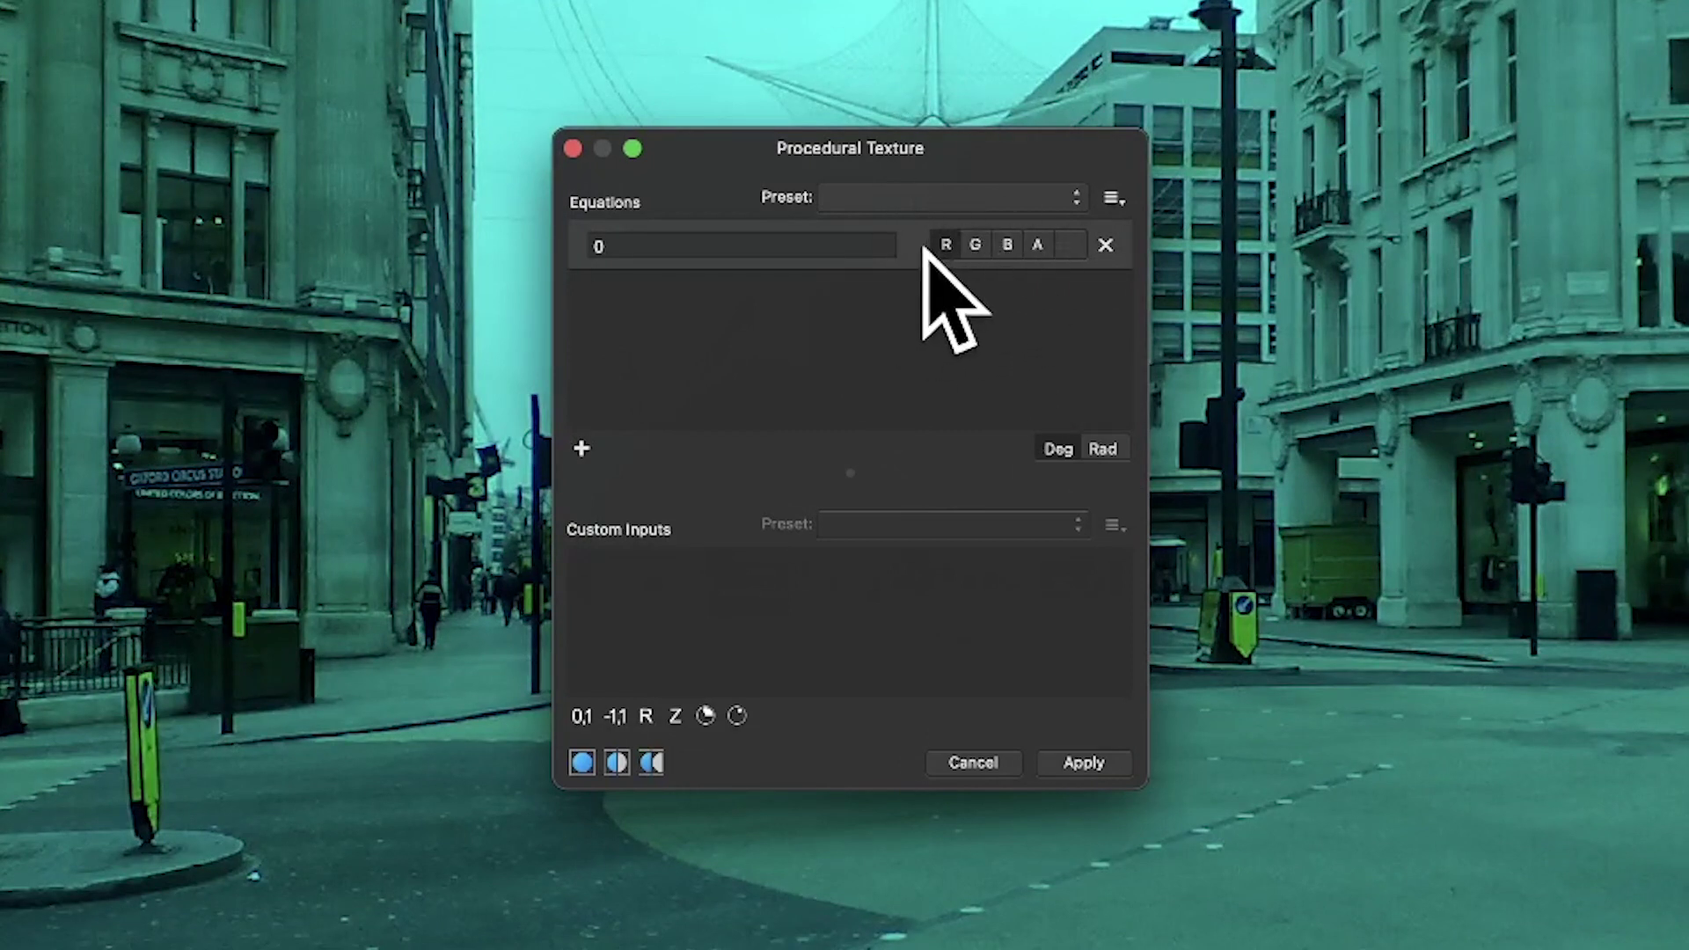
pyautogui.click(615, 246)
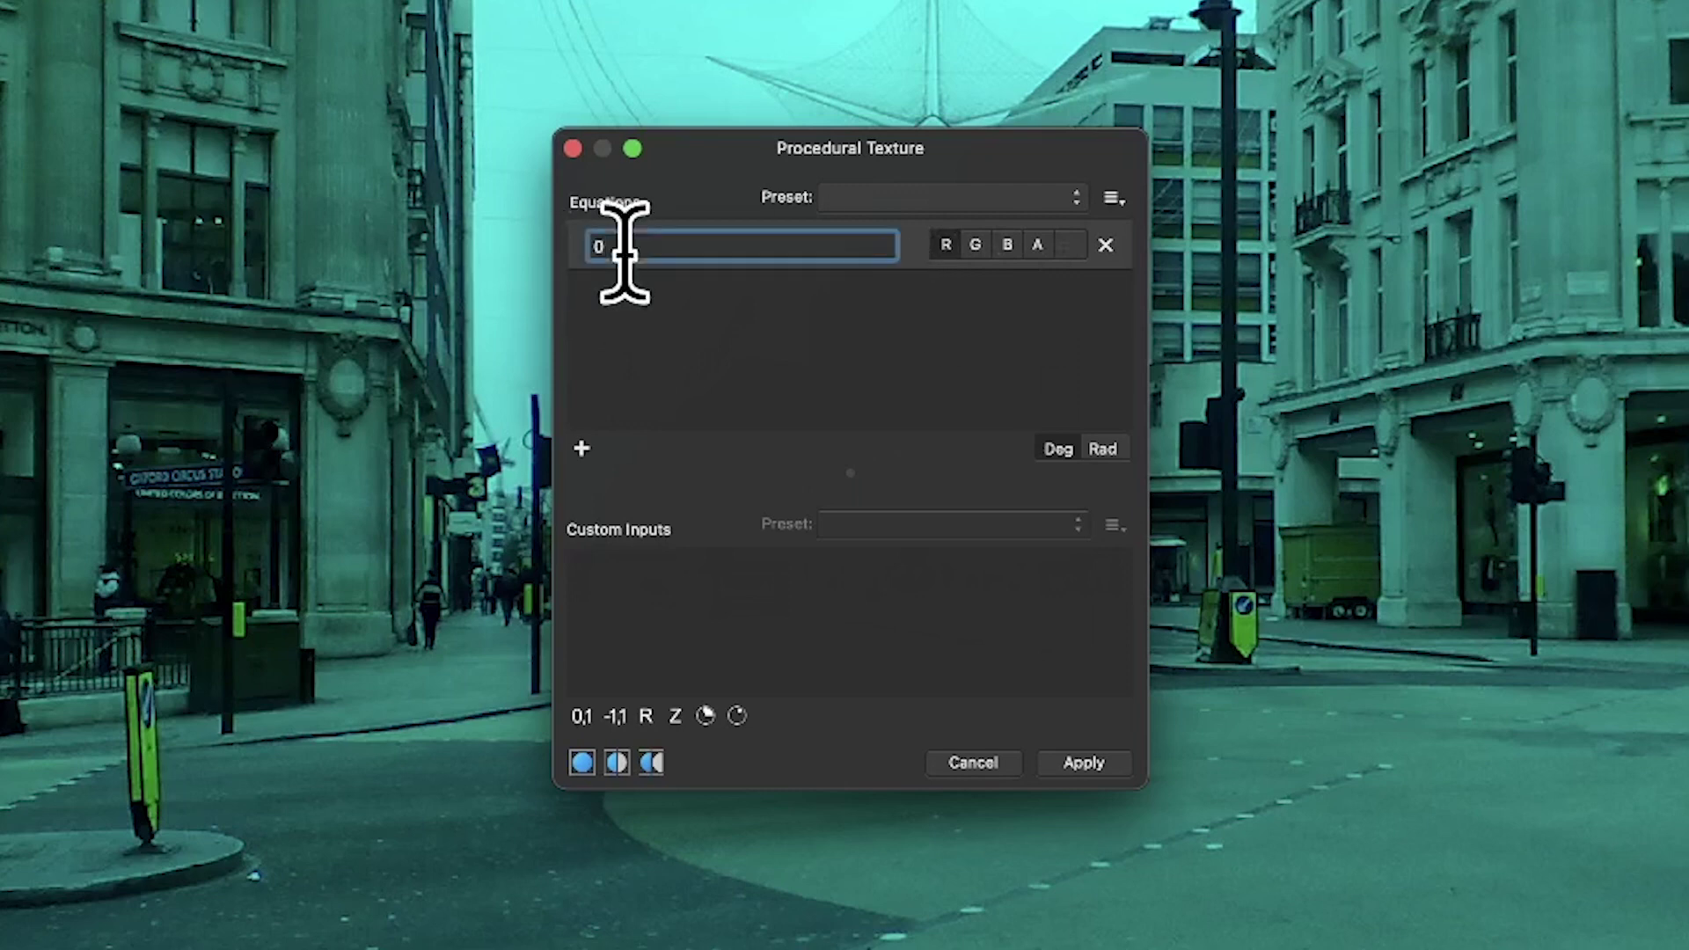
pyautogui.write('1')
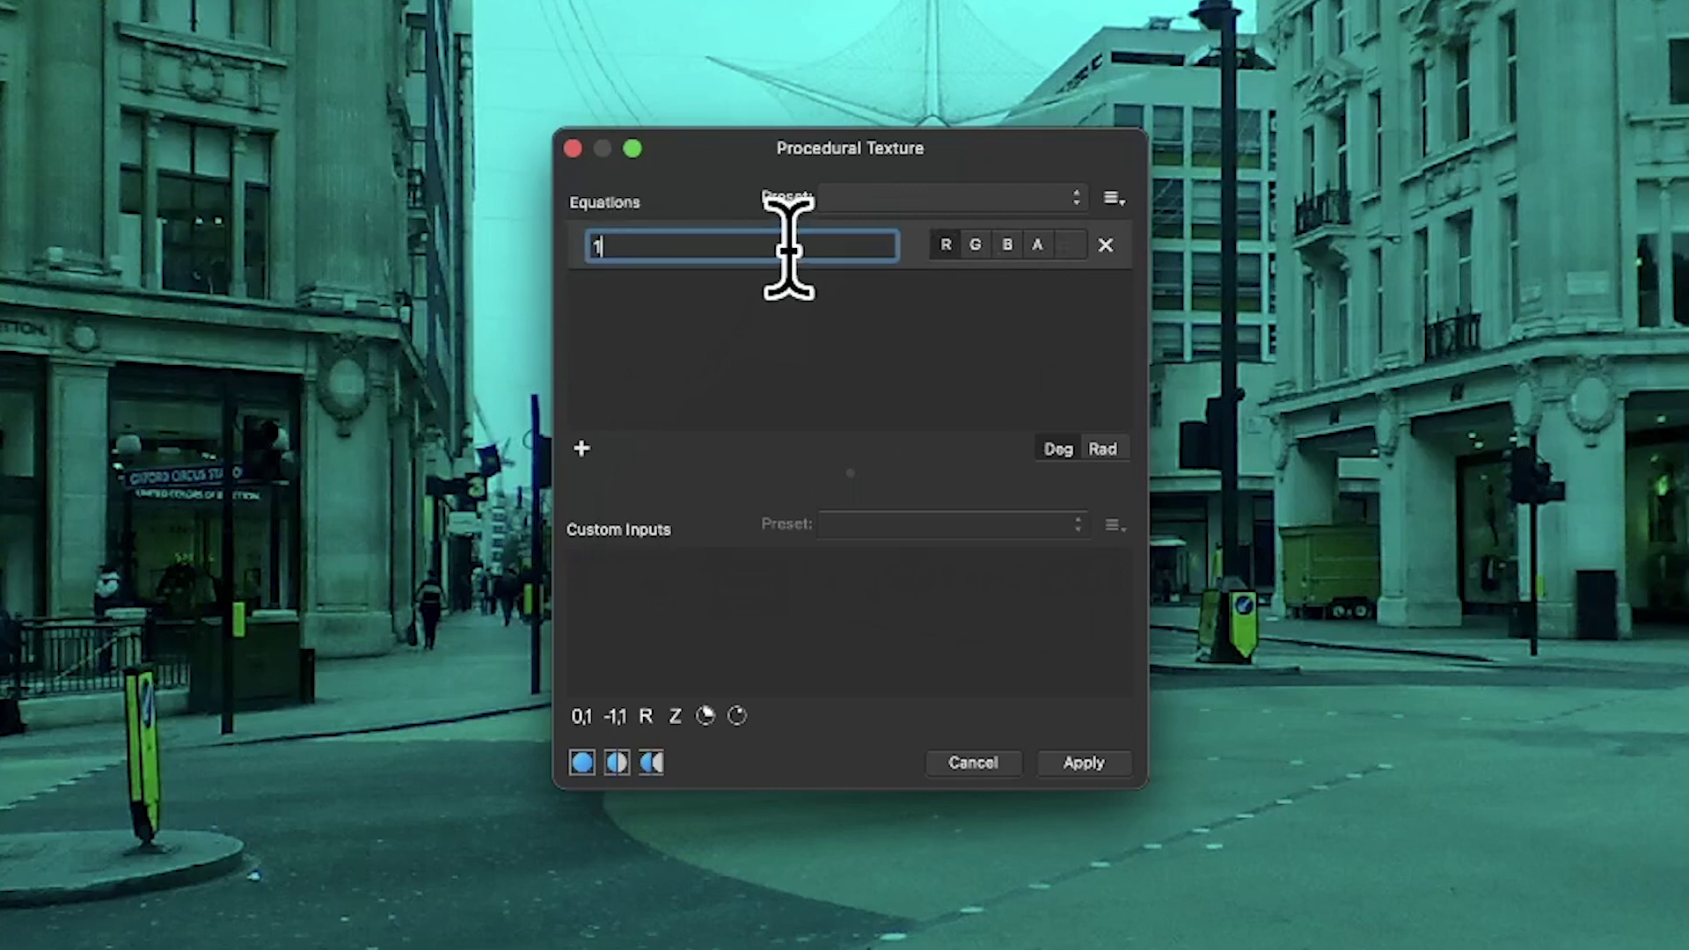
pyautogui.press('Return')
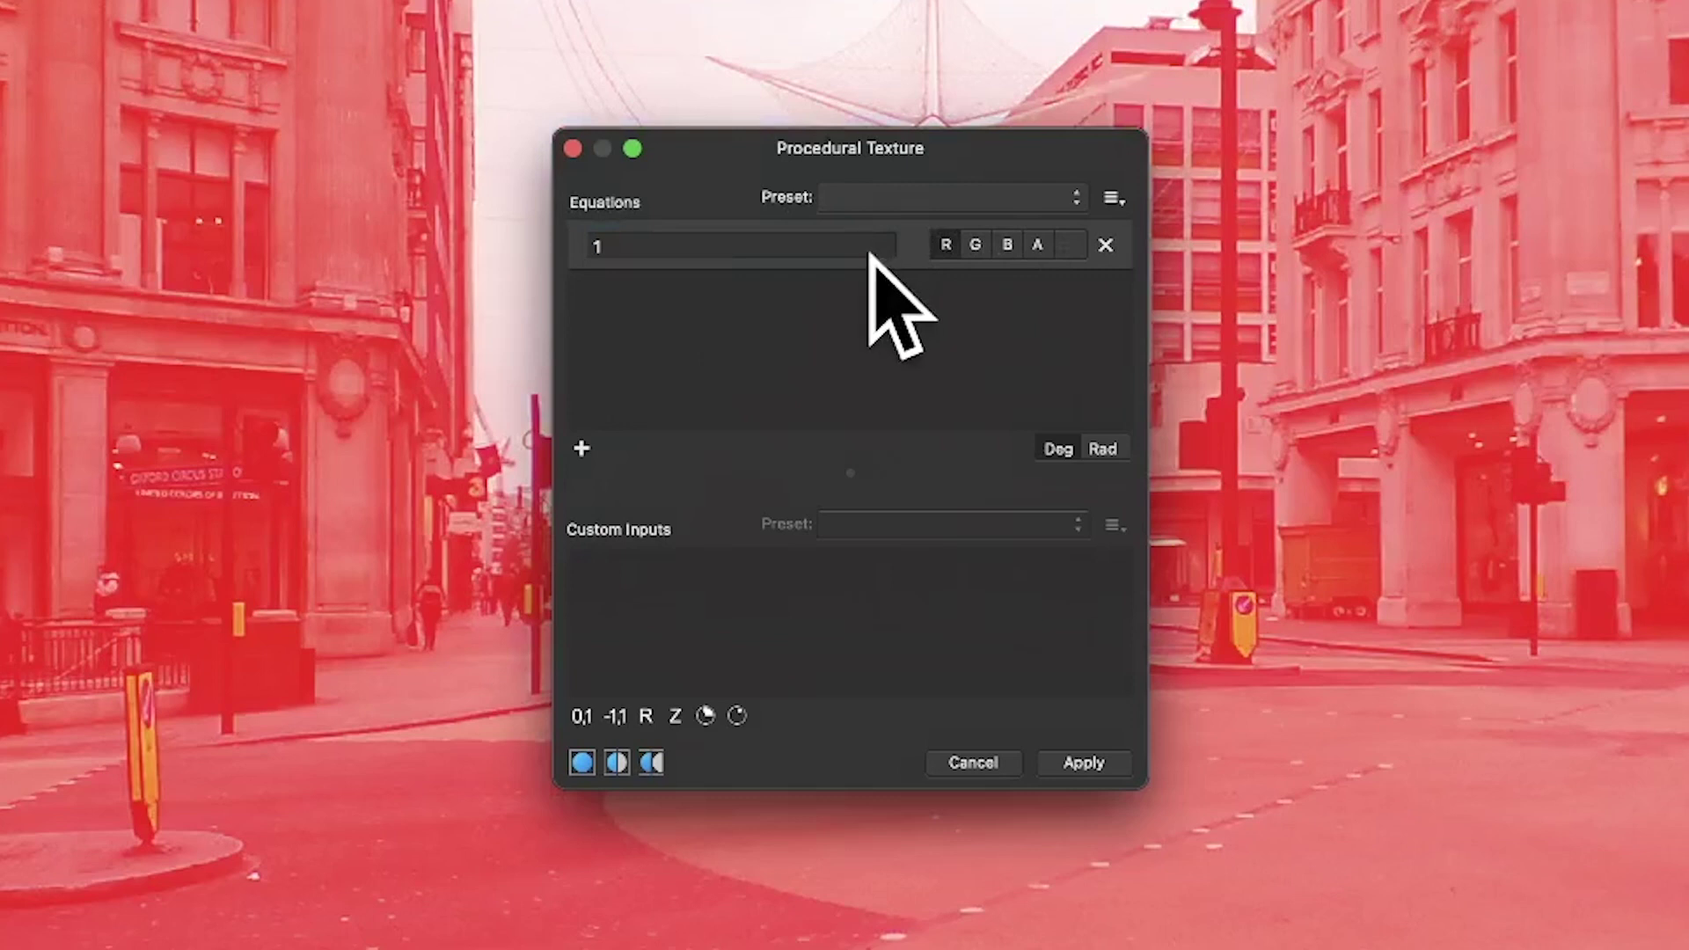
pyautogui.click(658, 248)
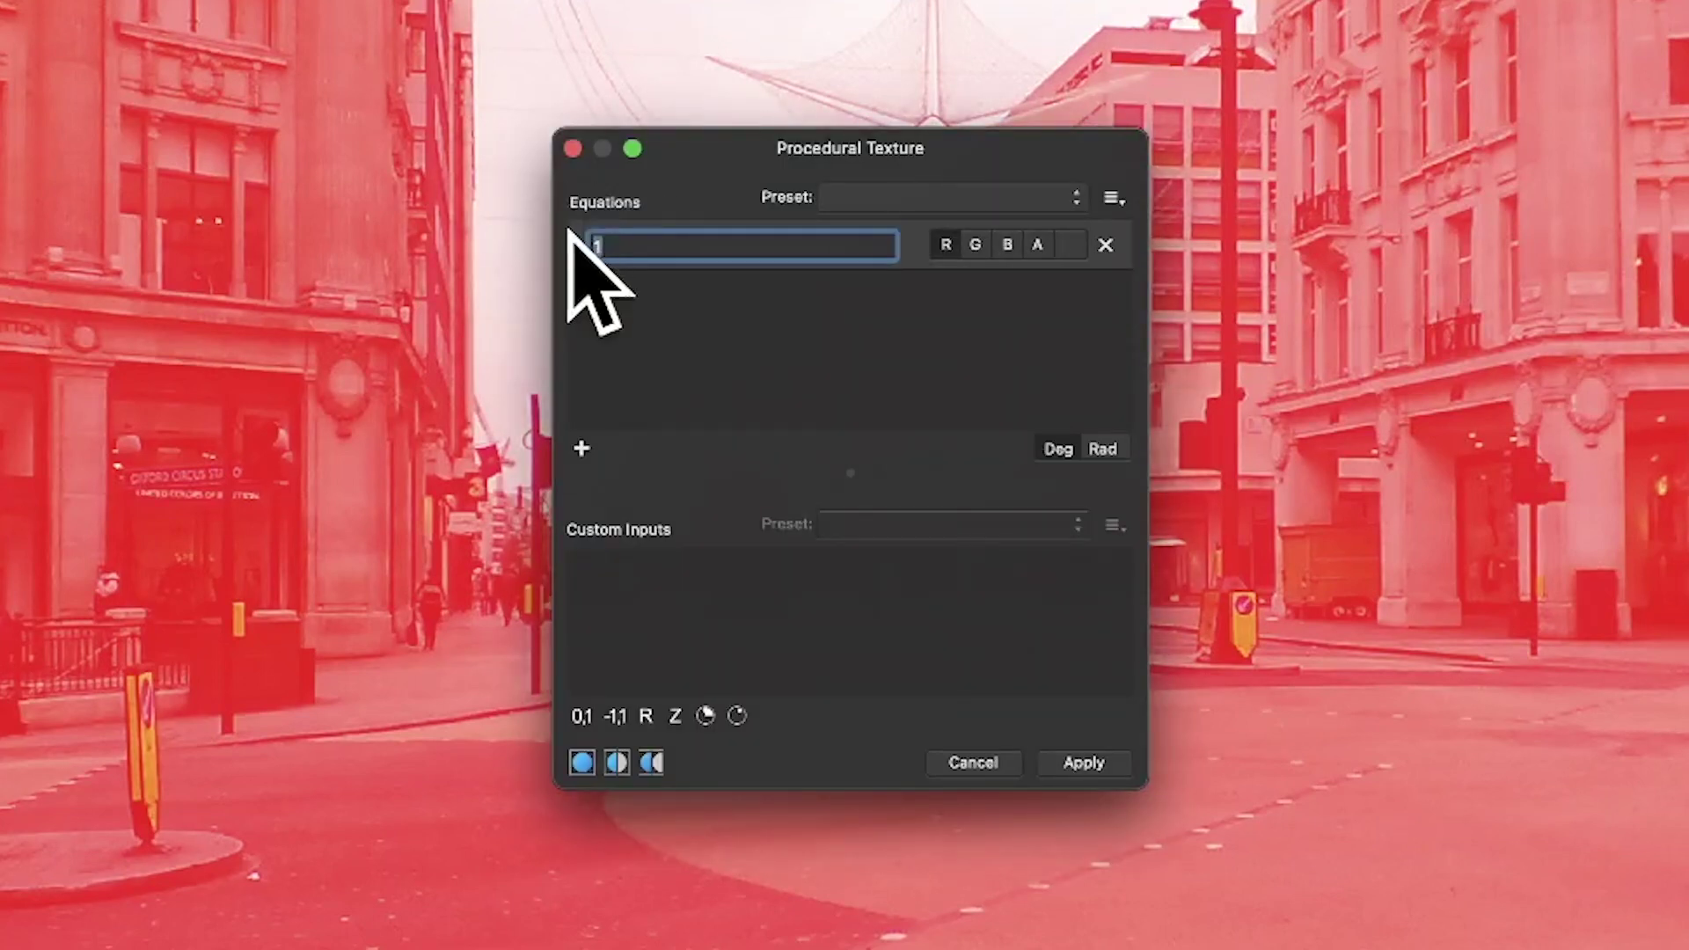
pyautogui.write('2')
pyautogui.press('Return')
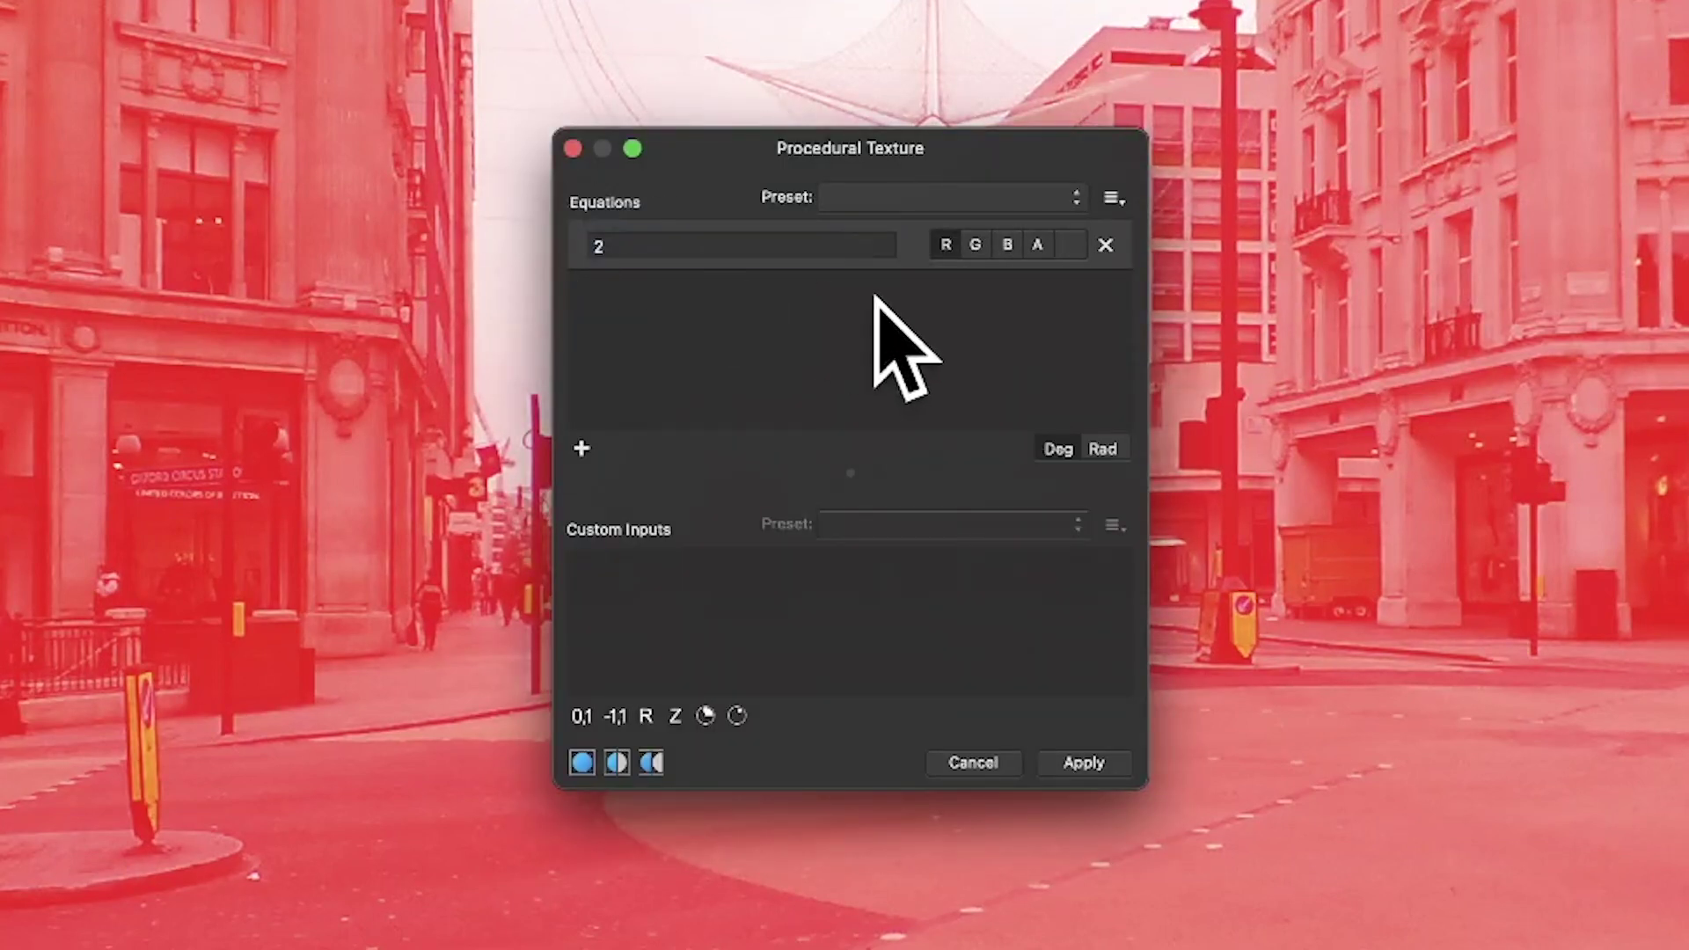
# - Change the red equation value to 0.2, then settle on 0.6
pyautogui.click(611, 247)
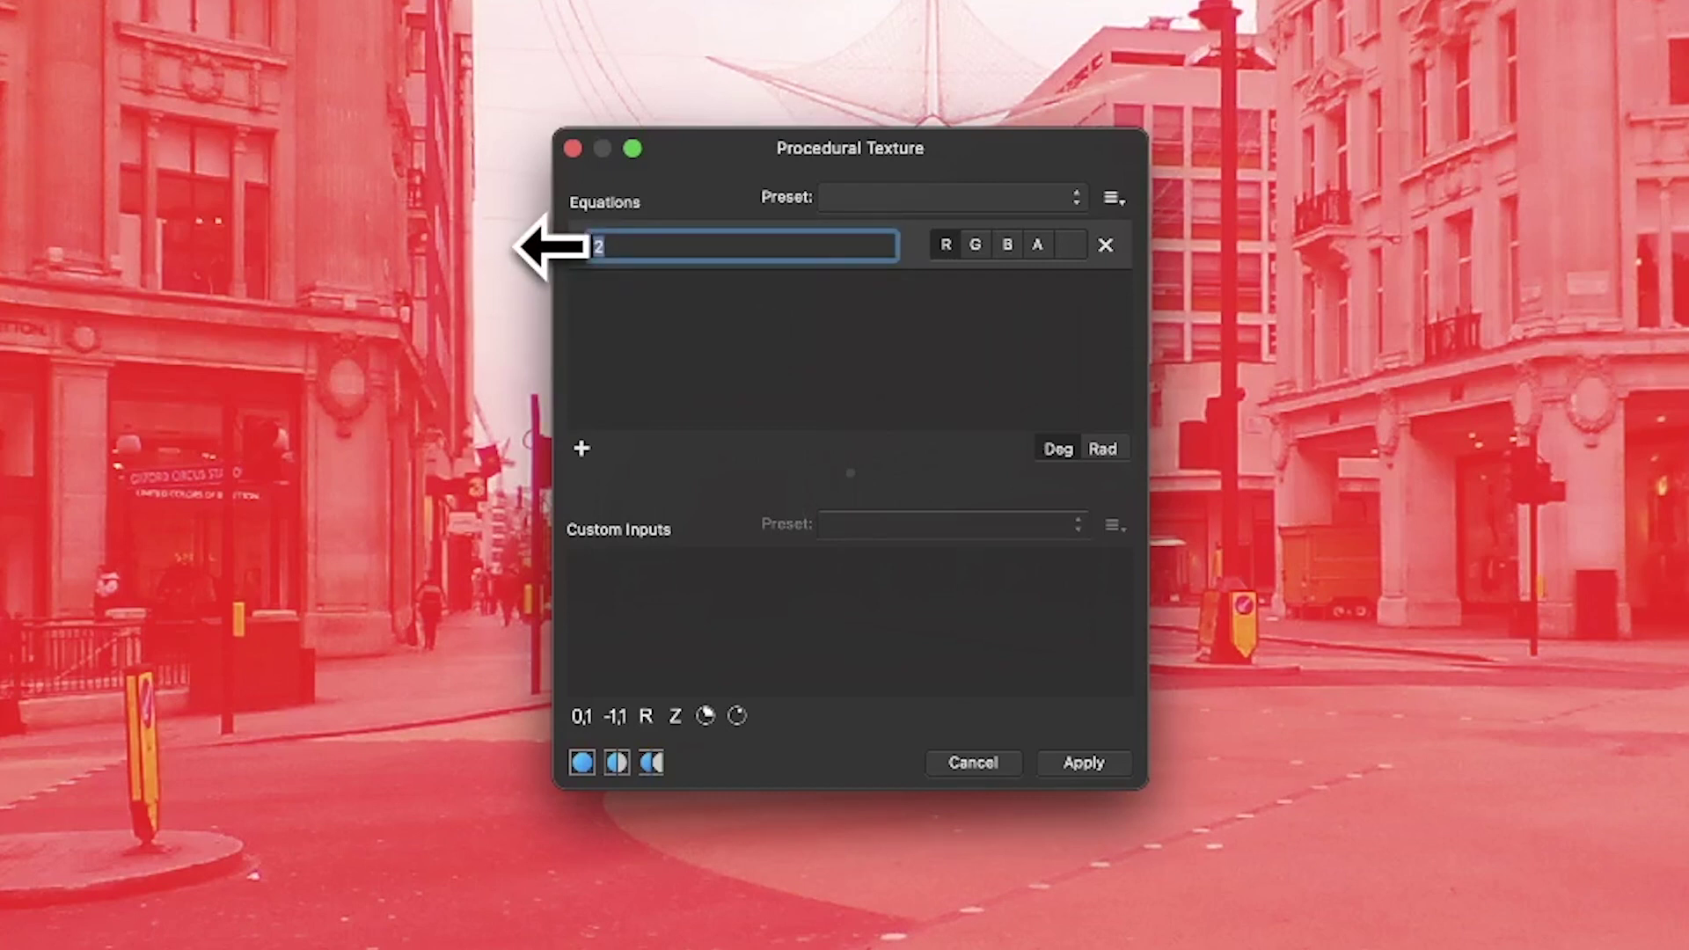
pyautogui.write('0.')
pyautogui.press('Return')
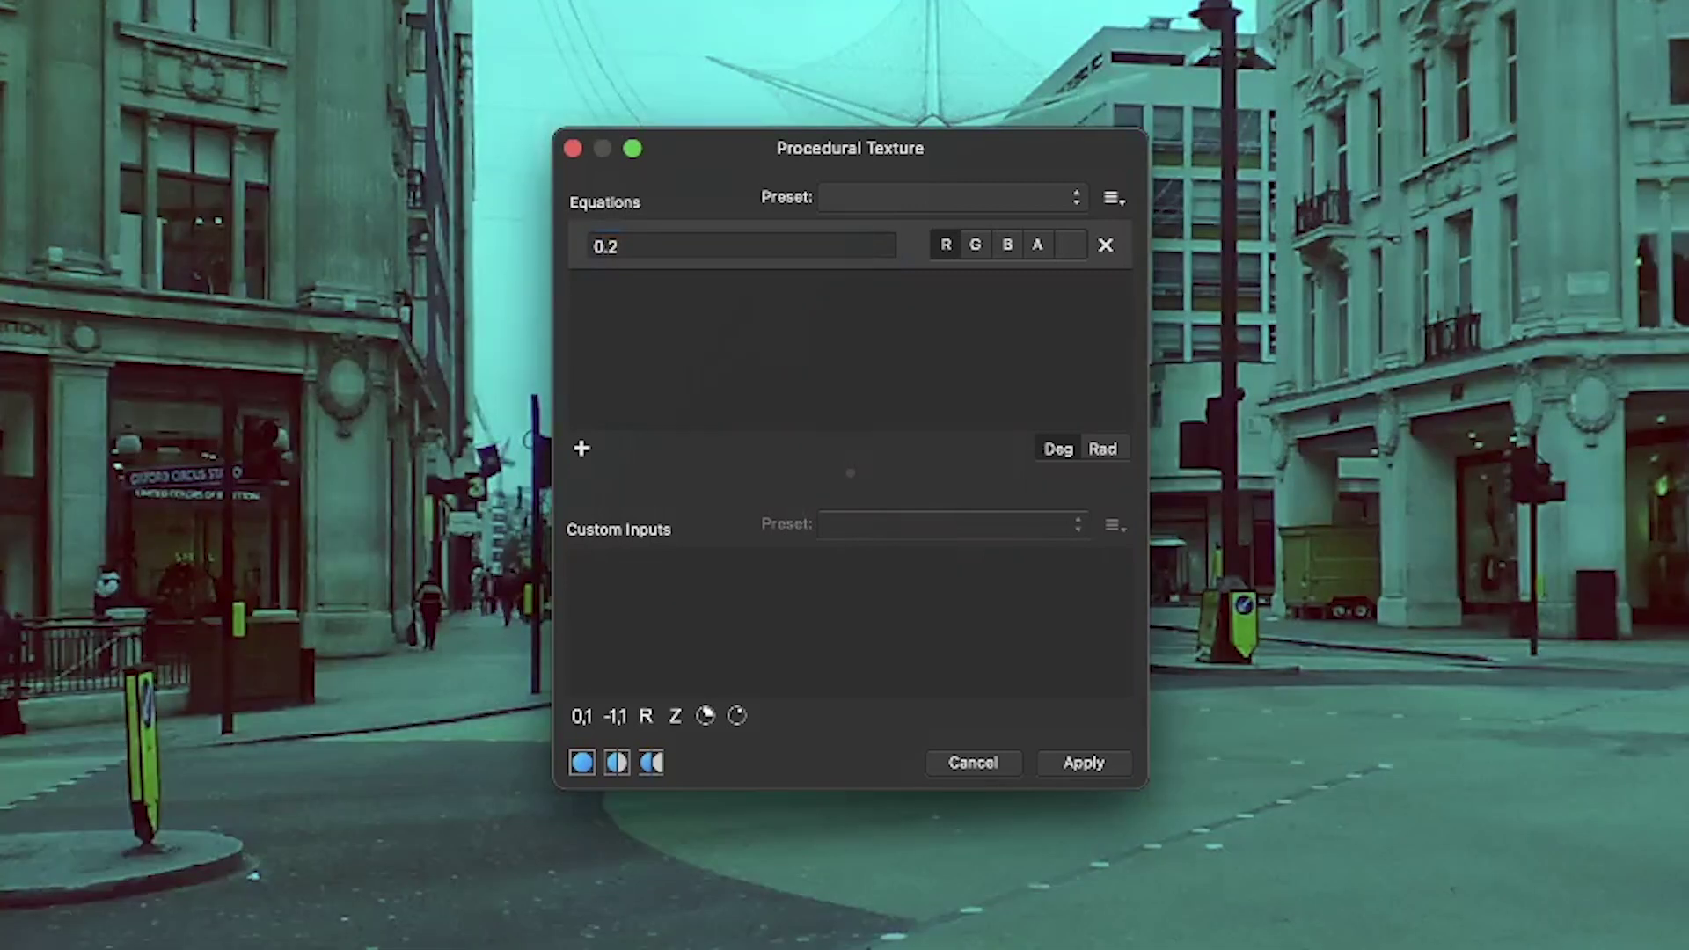
pyautogui.click(655, 247)
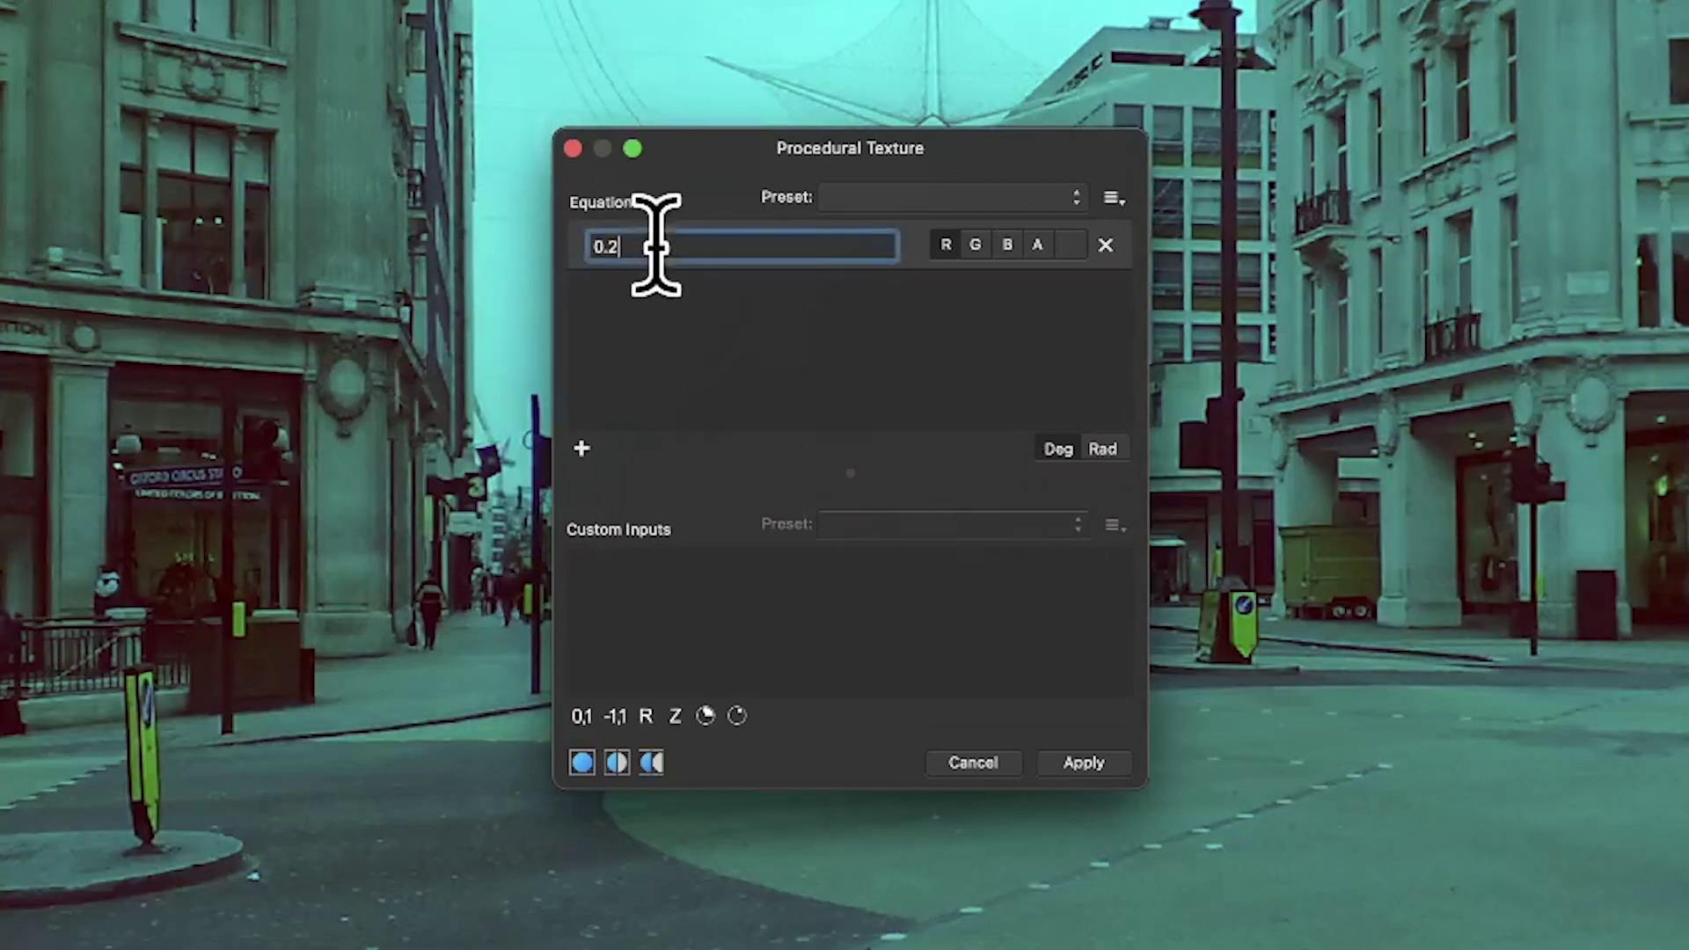
pyautogui.press('BackSpace')
pyautogui.write('6')
pyautogui.press('Return')
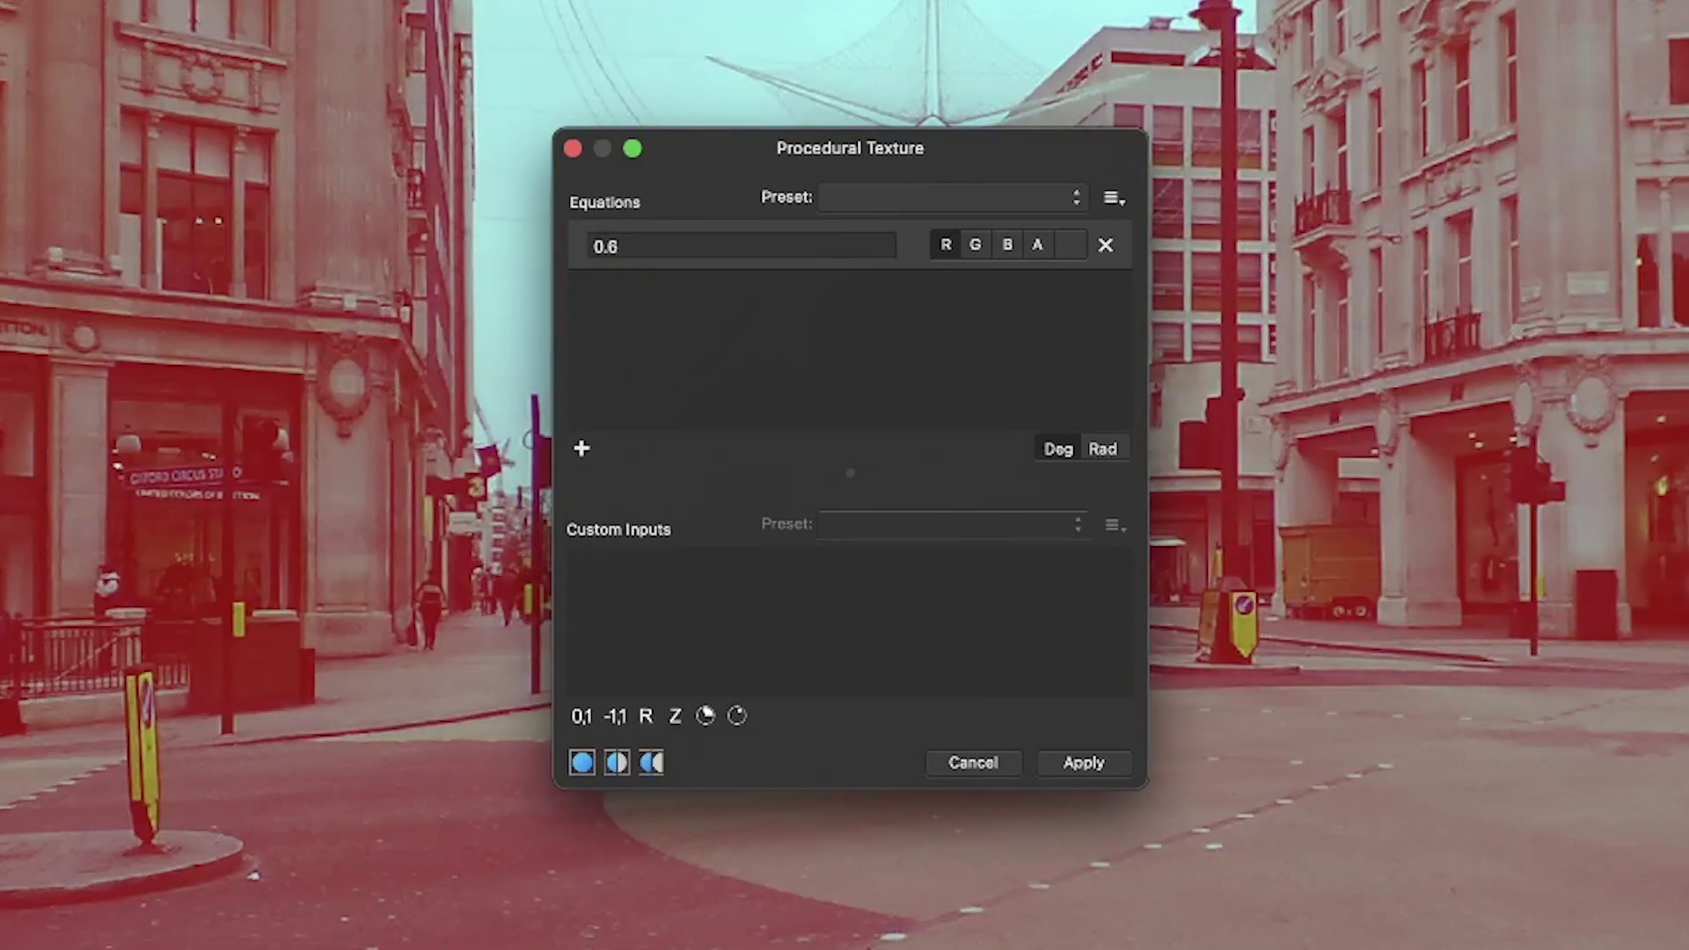
# - Enable the G, B and A channels for the equation and set its value to 0.2
pyautogui.click(975, 245)
pyautogui.click(1007, 244)
pyautogui.click(1038, 244)
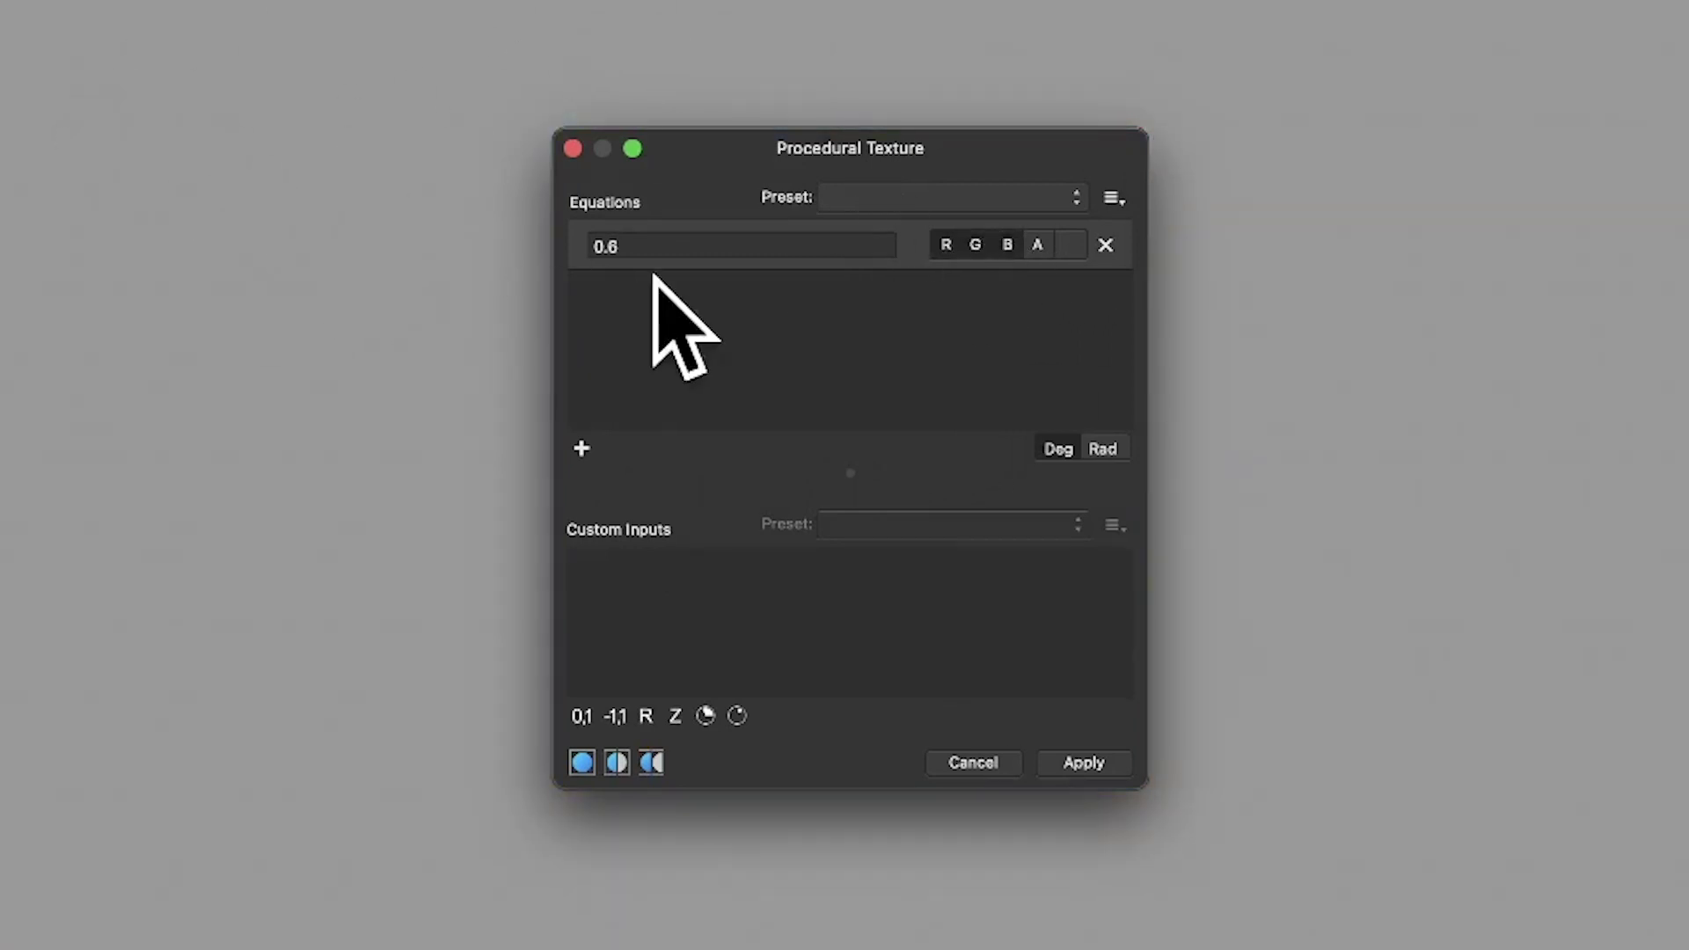
pyautogui.click(695, 249)
pyautogui.press('BackSpace')
pyautogui.write('2')
pyautogui.press('Return')
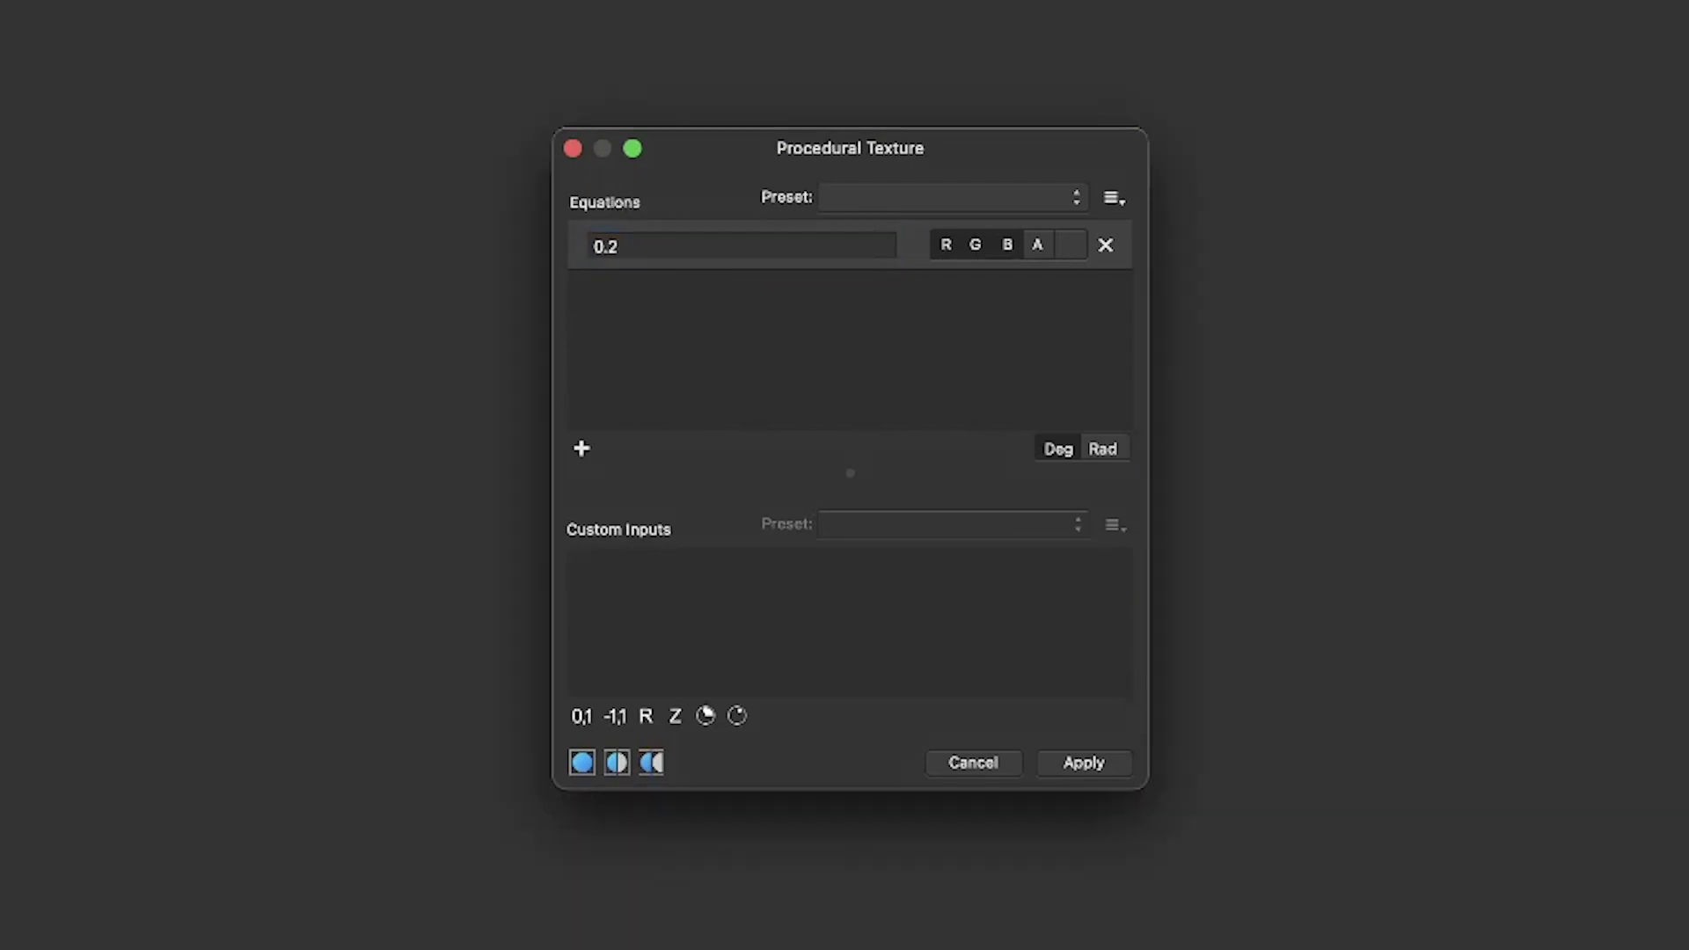
# - Try 0 then 1 as the value, then turn alpha, green and blue back off
pyautogui.click(634, 247)
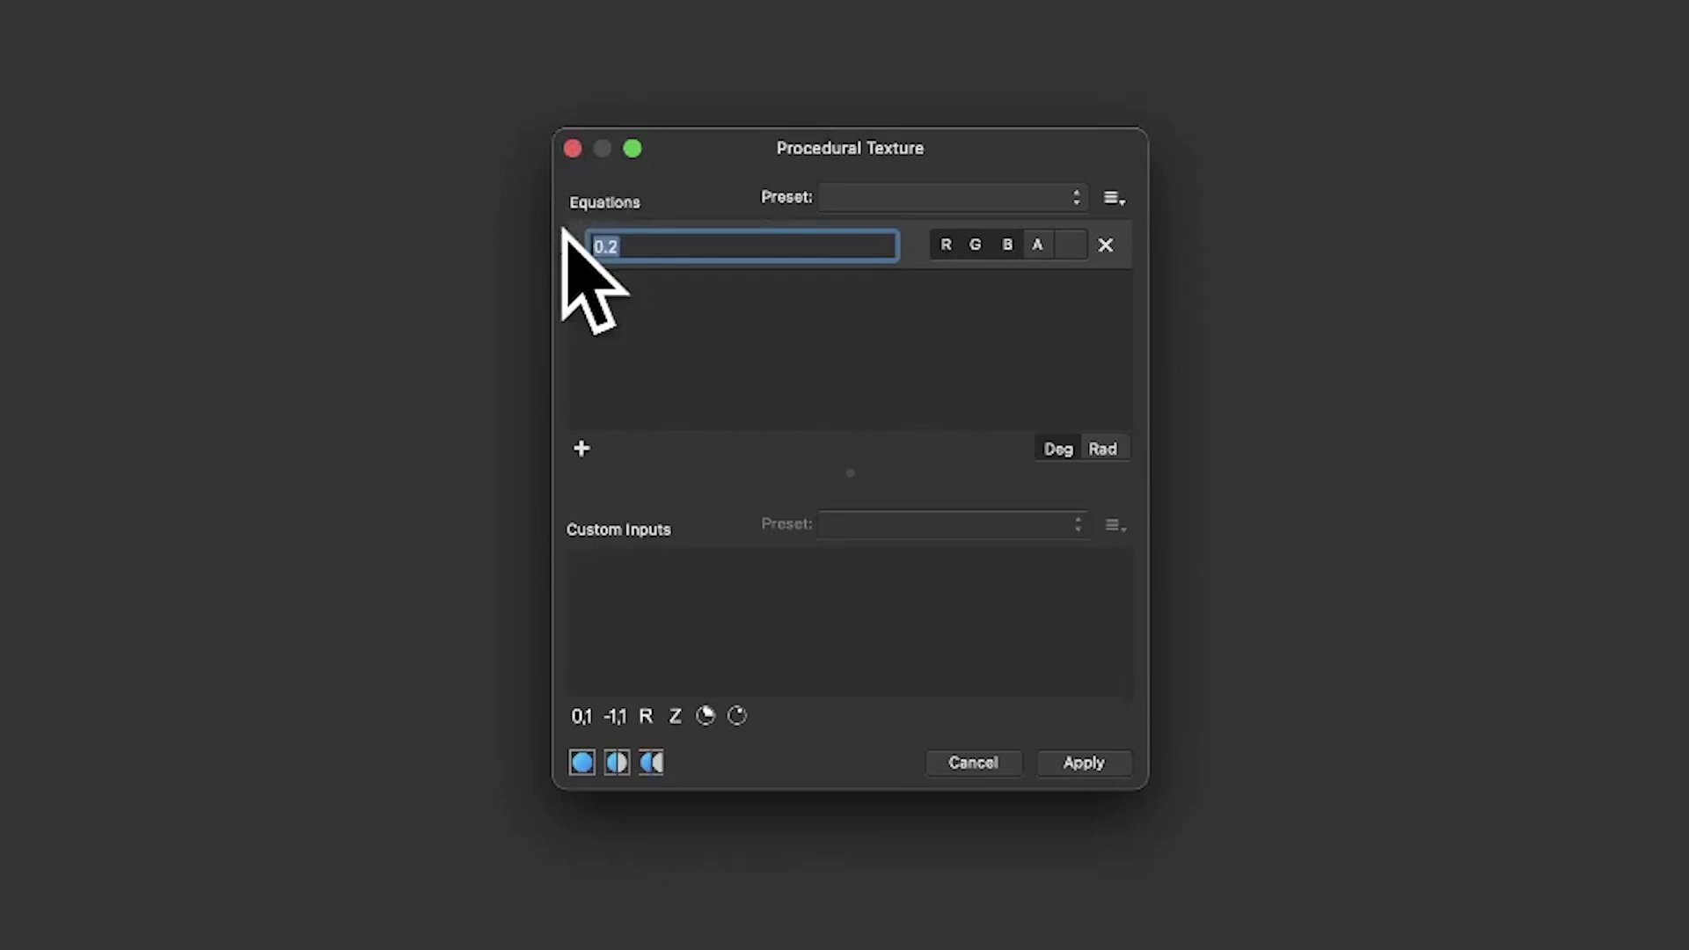
pyautogui.write('0')
pyautogui.press('Return')
pyautogui.click(598, 246)
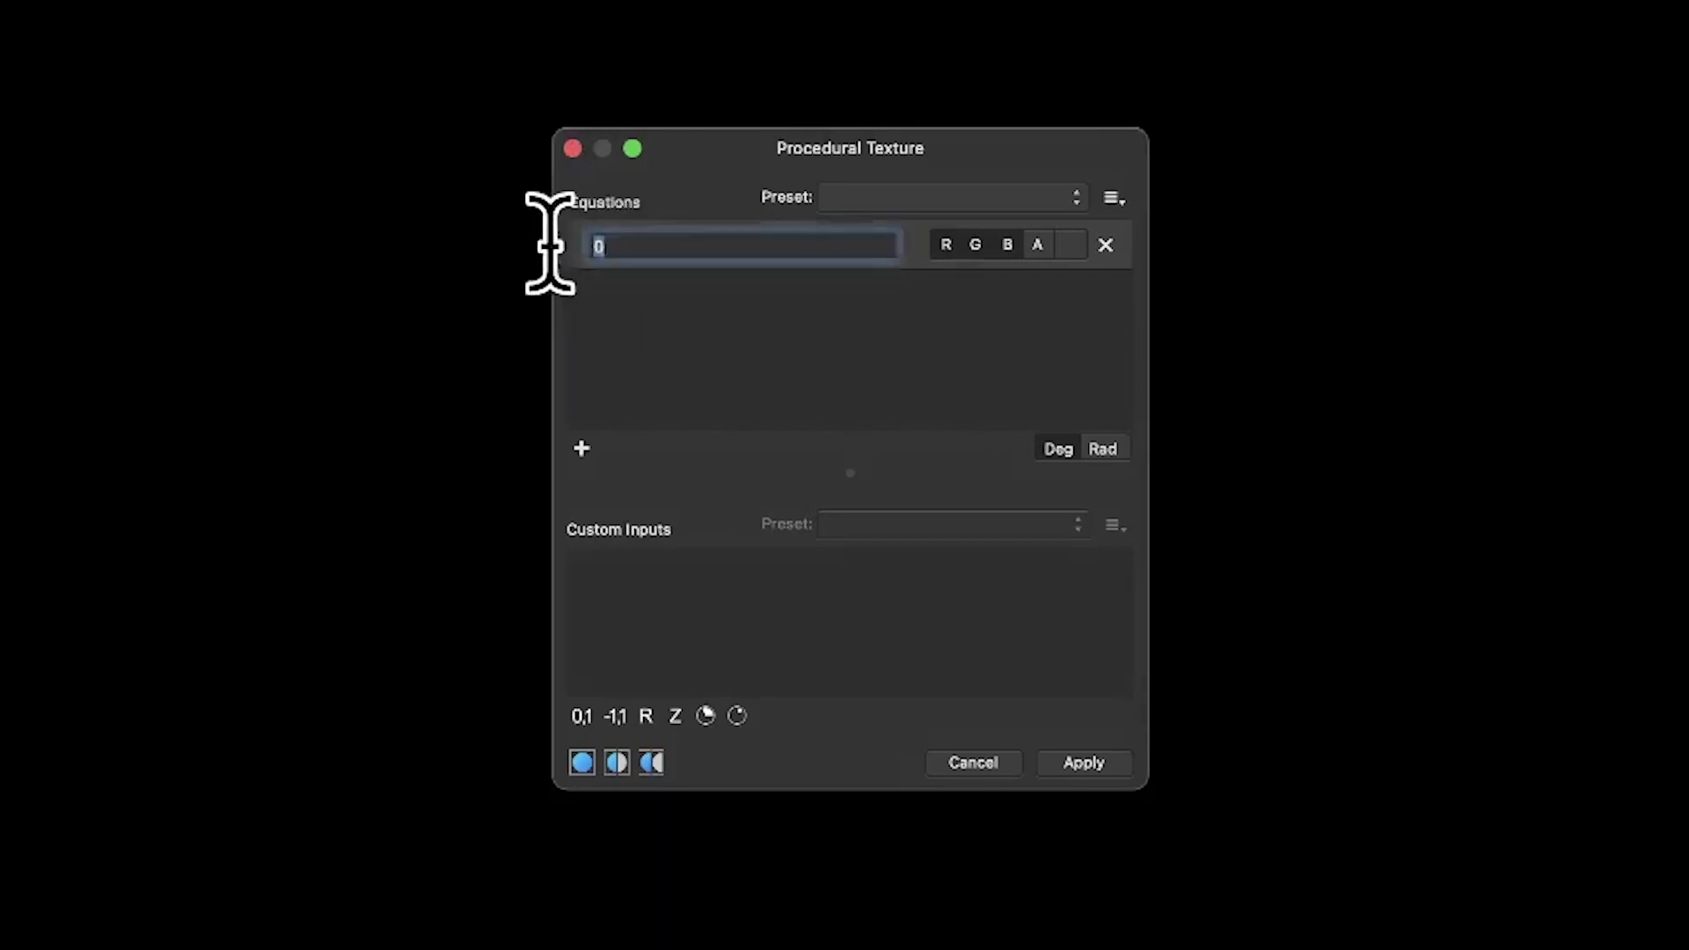
pyautogui.write('1')
pyautogui.press('Return')
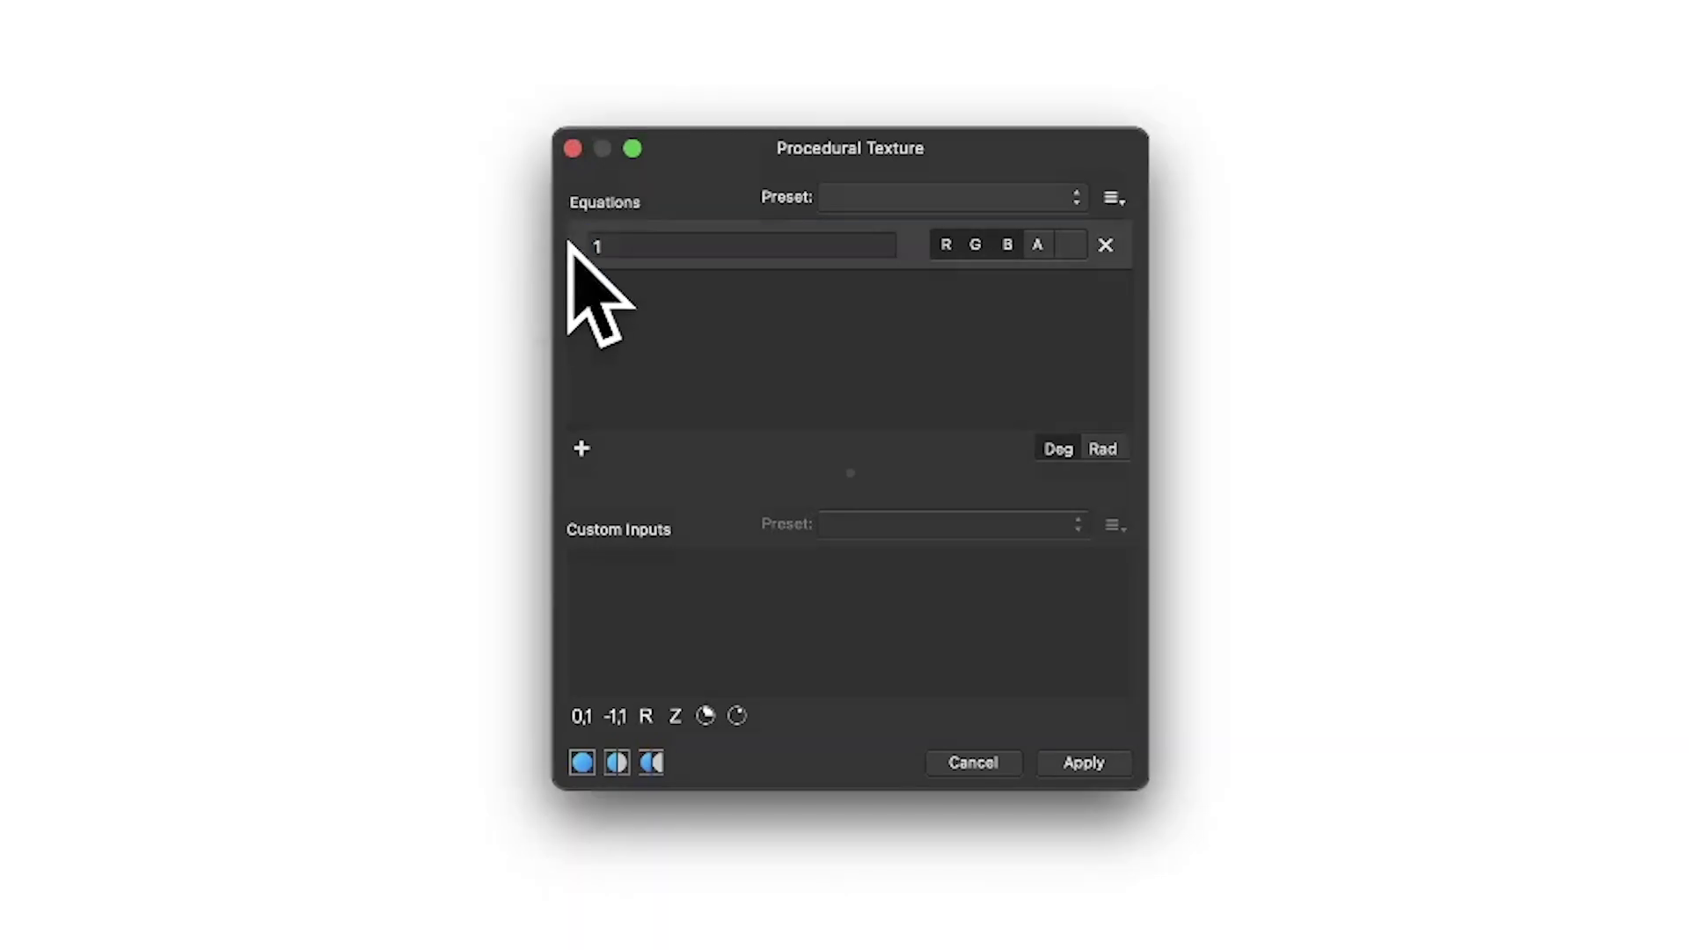
pyautogui.click(1037, 246)
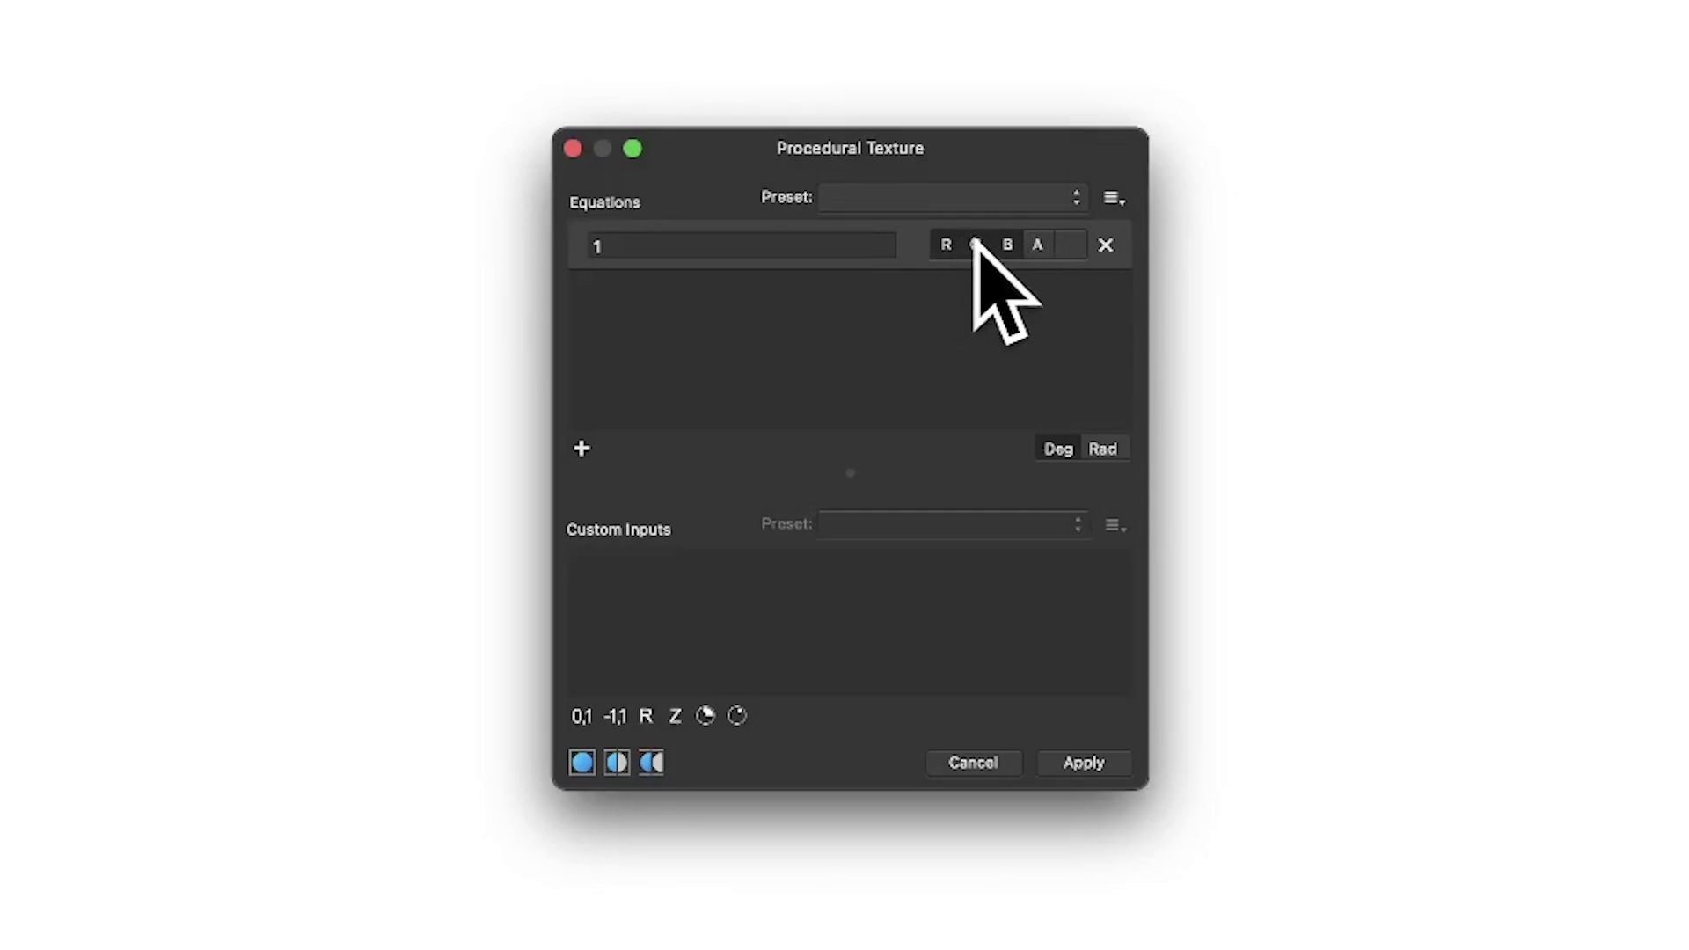
pyautogui.click(974, 244)
pyautogui.click(1008, 245)
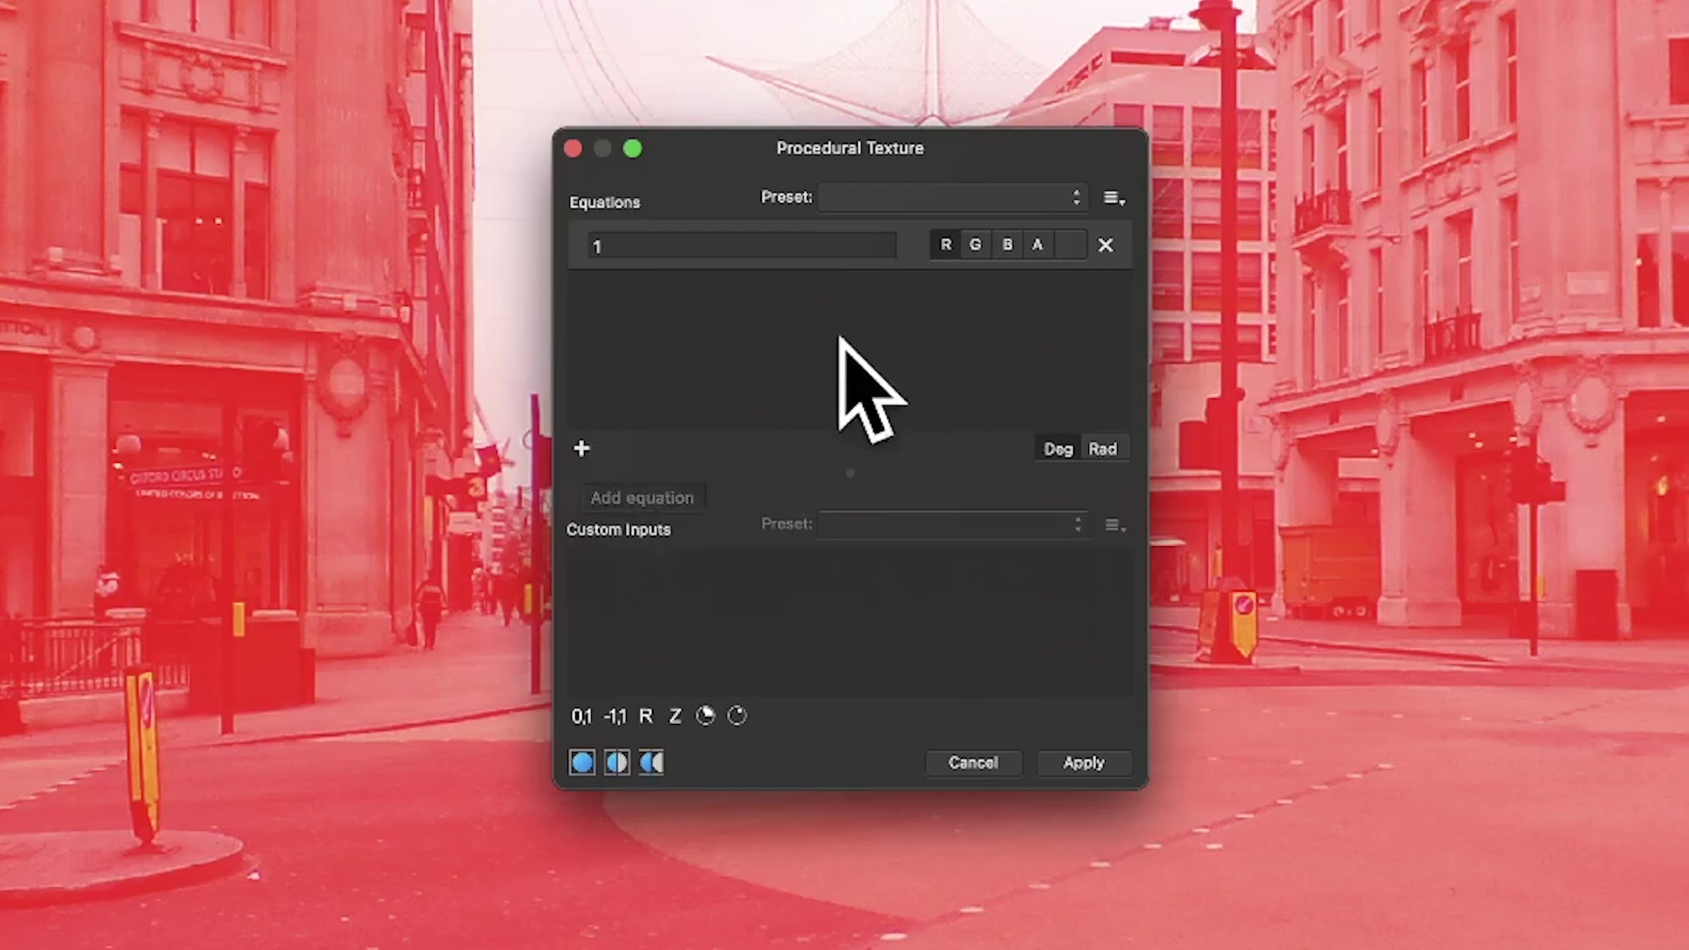
# - Add two more equations, setting green to 0.2 and blue to 0.5
pyautogui.click(581, 449)
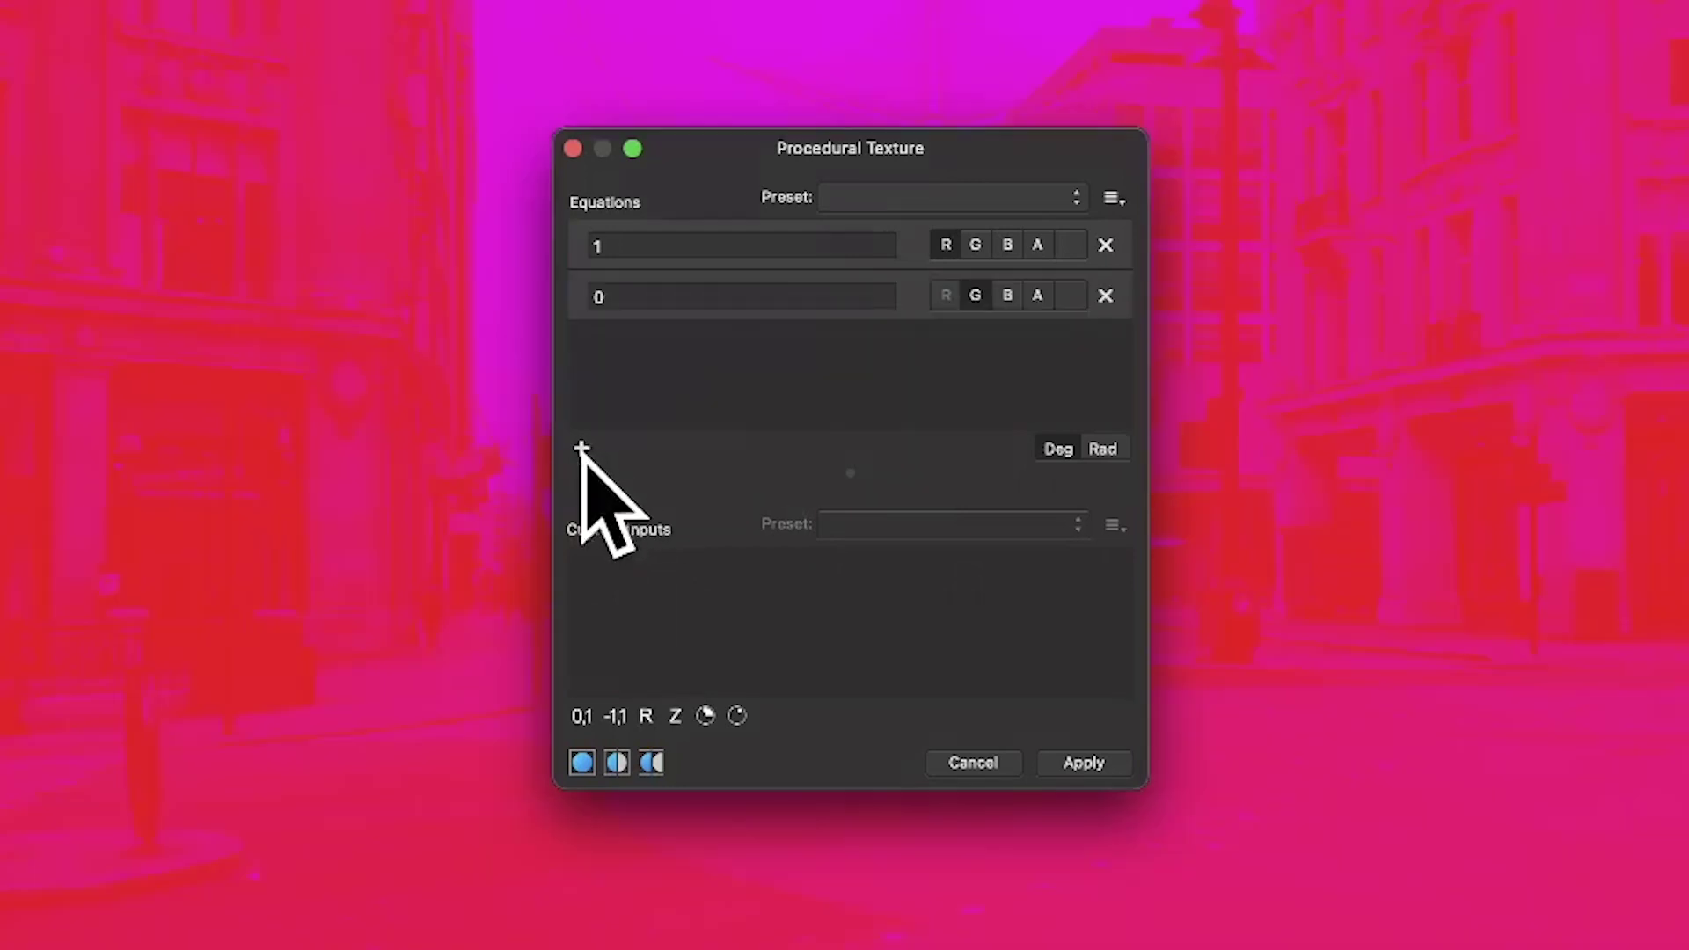
pyautogui.click(582, 448)
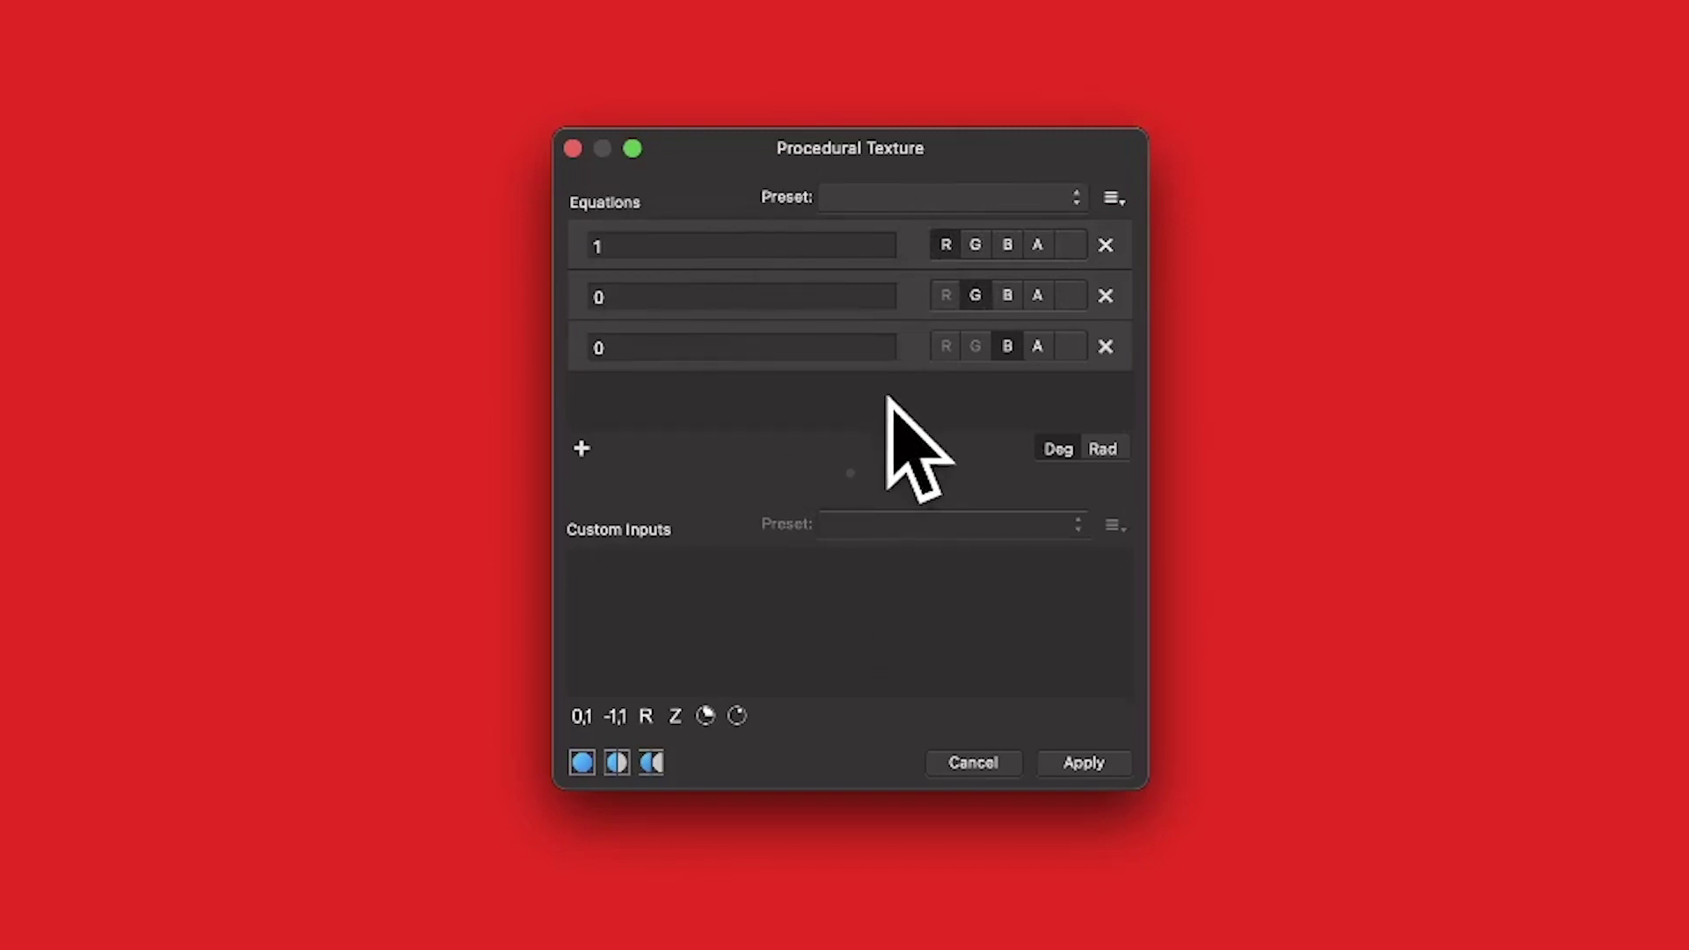
pyautogui.doubleClick(615, 299)
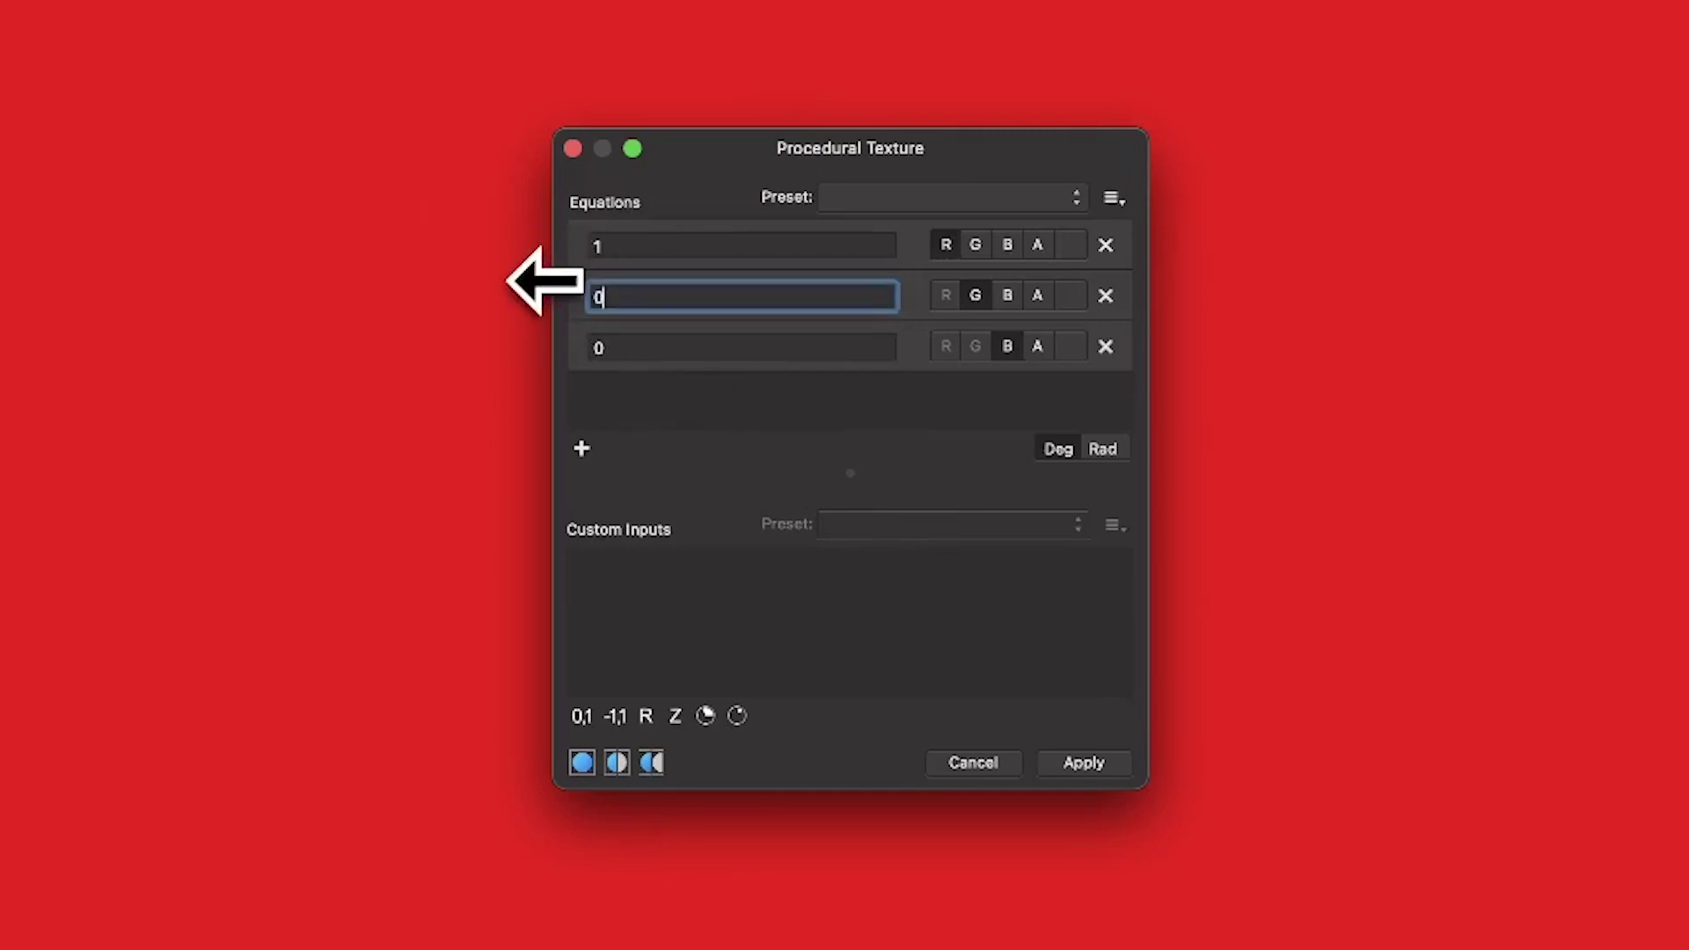
pyautogui.write('0.2')
pyautogui.press('Return')
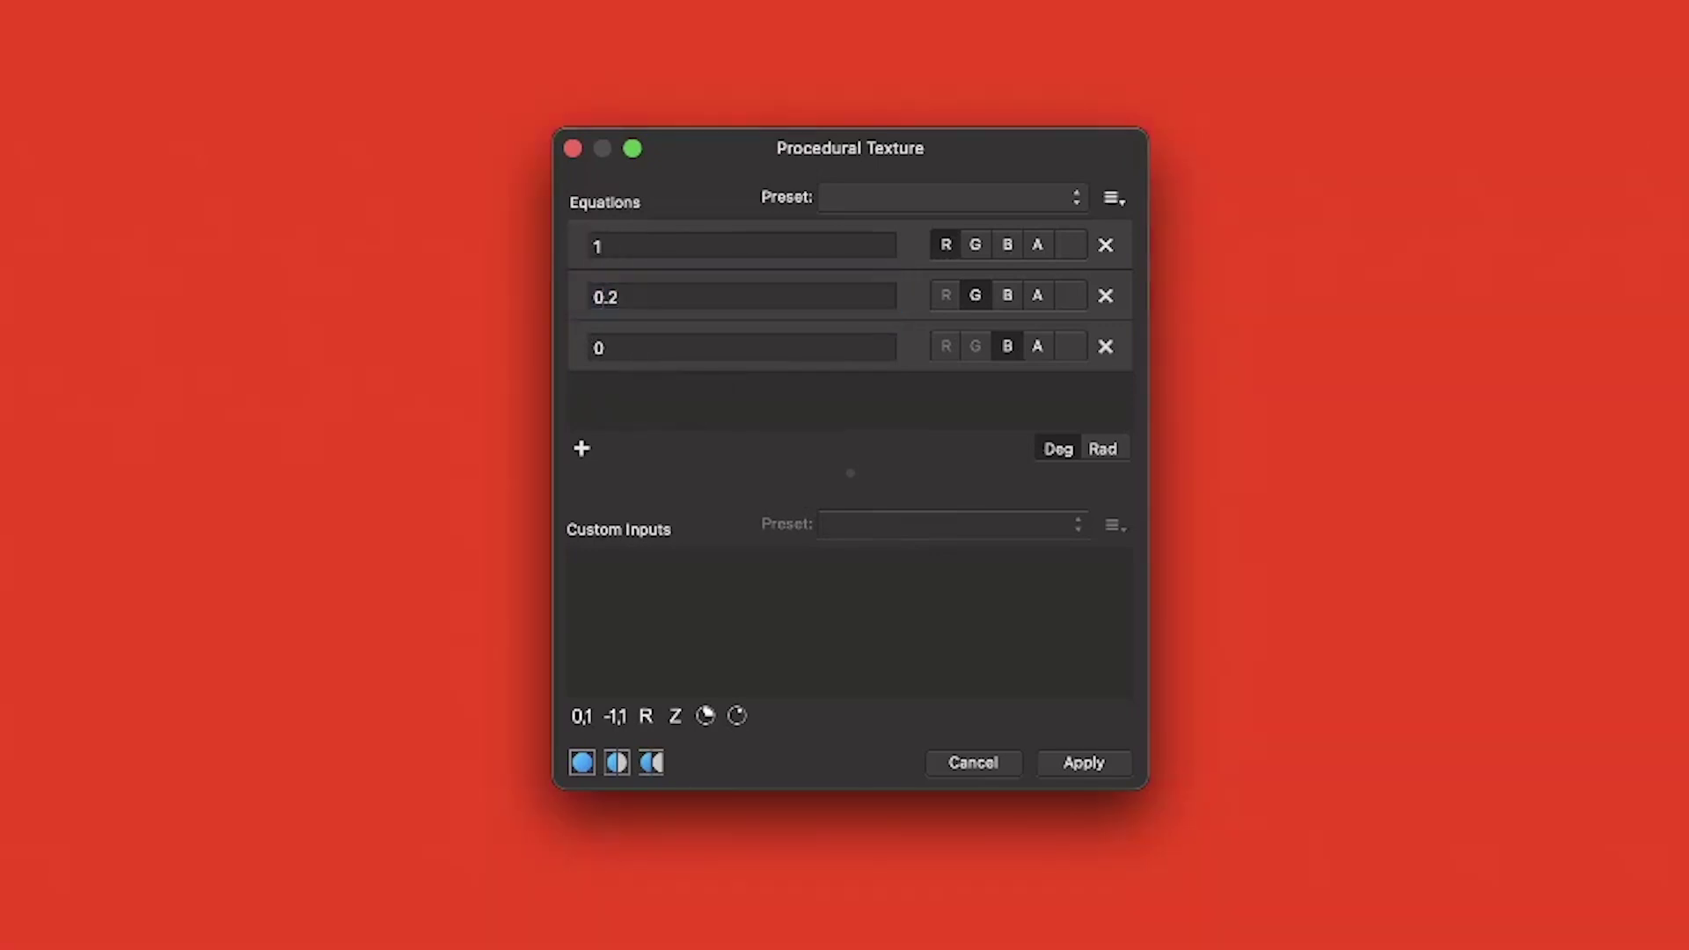
pyautogui.doubleClick(616, 347)
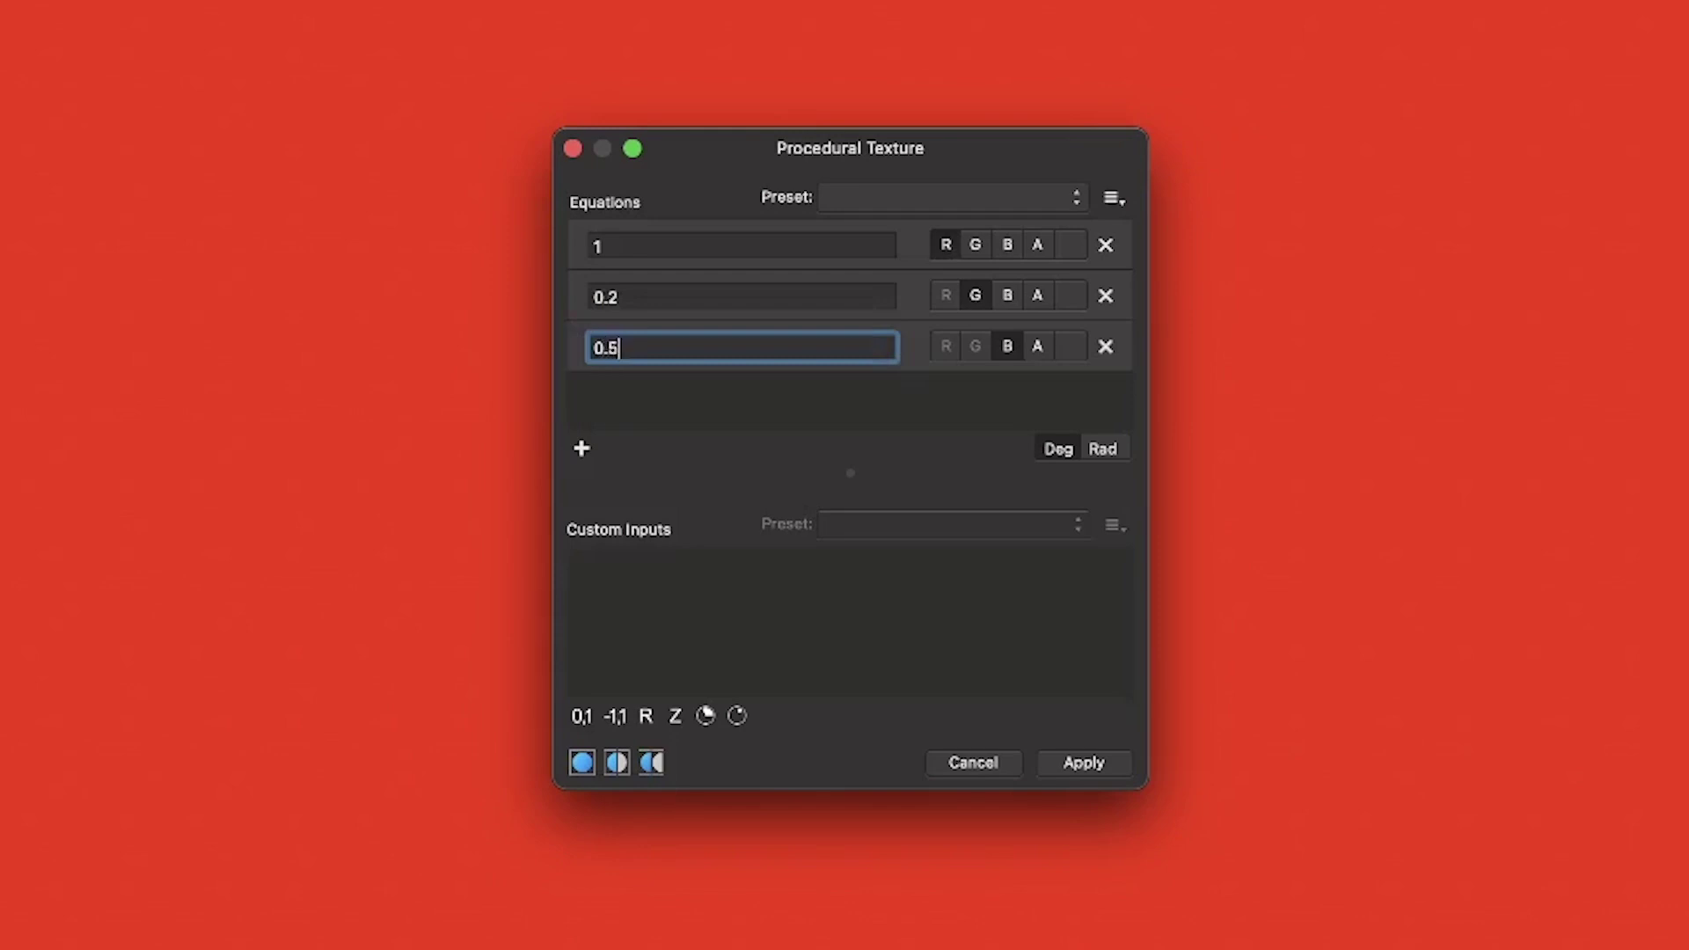
pyautogui.press('Return')
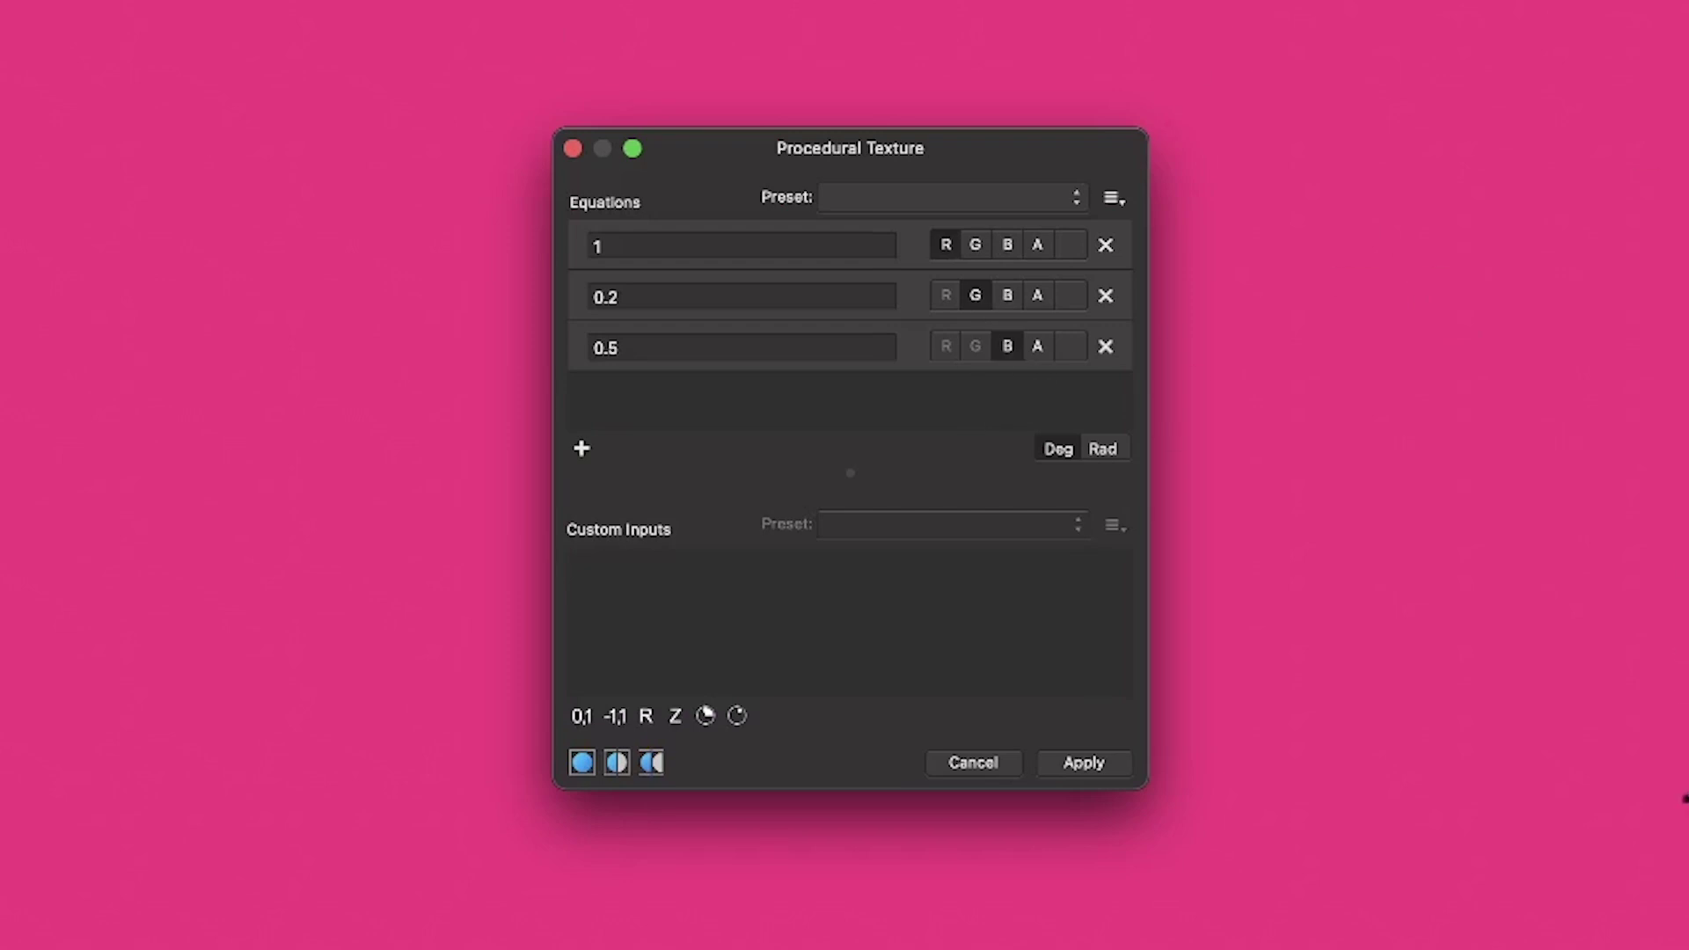
# - Set the three equations to x, then delete the x from the red equation
pyautogui.click(588, 245)
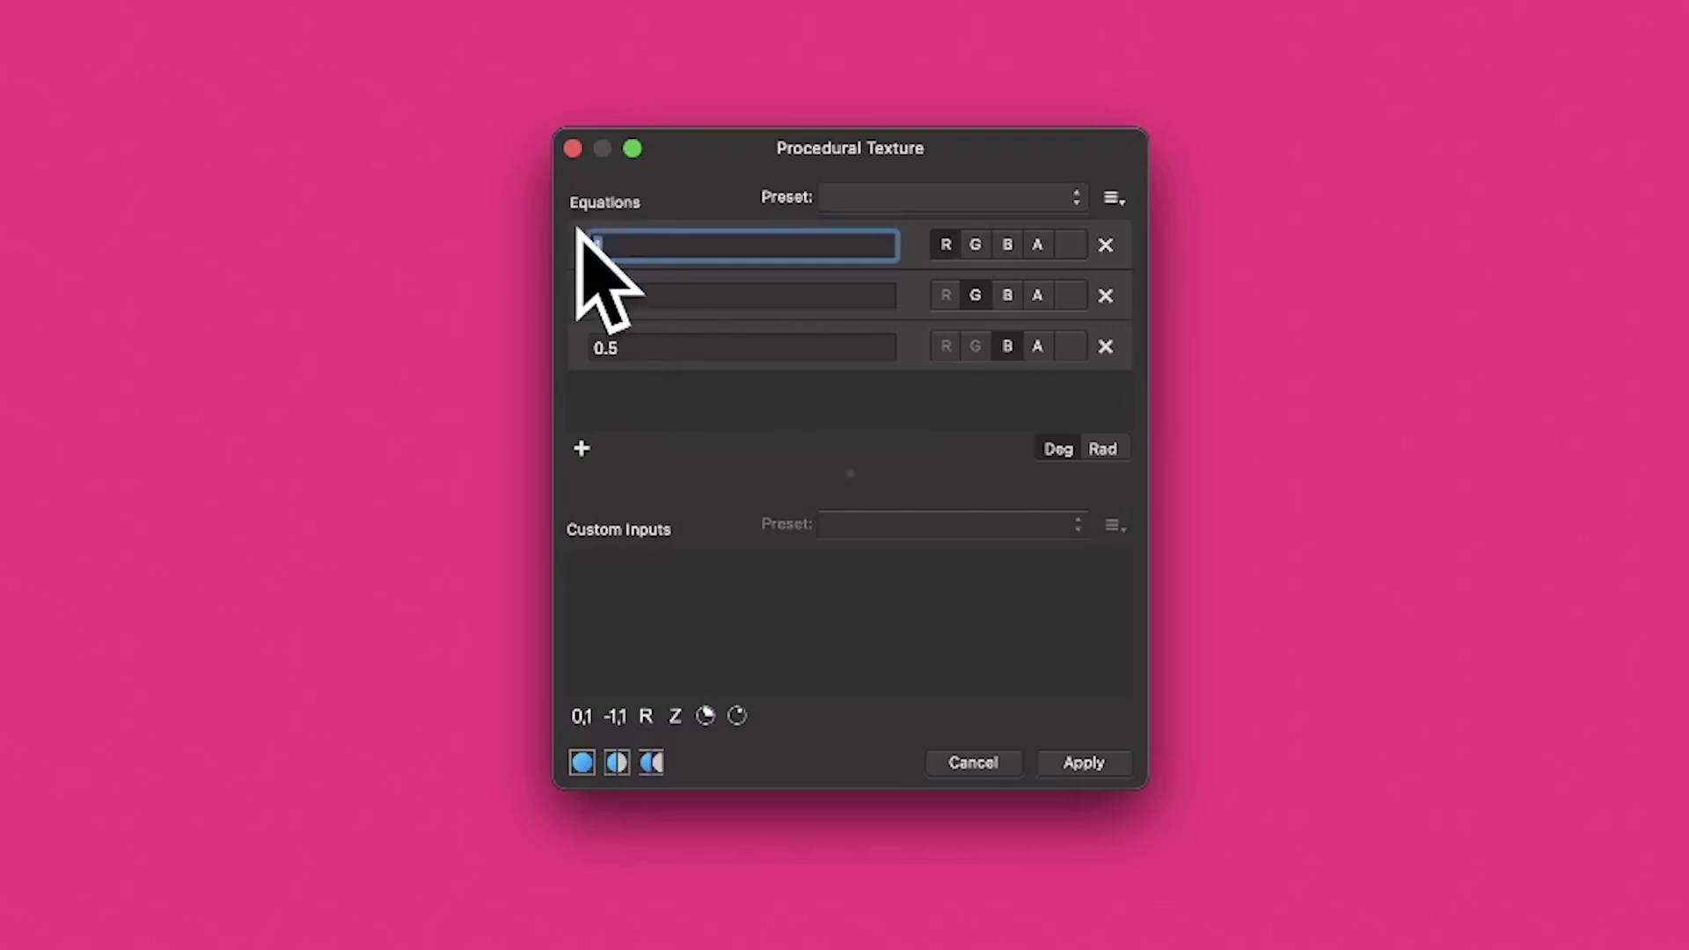
pyautogui.write('x')
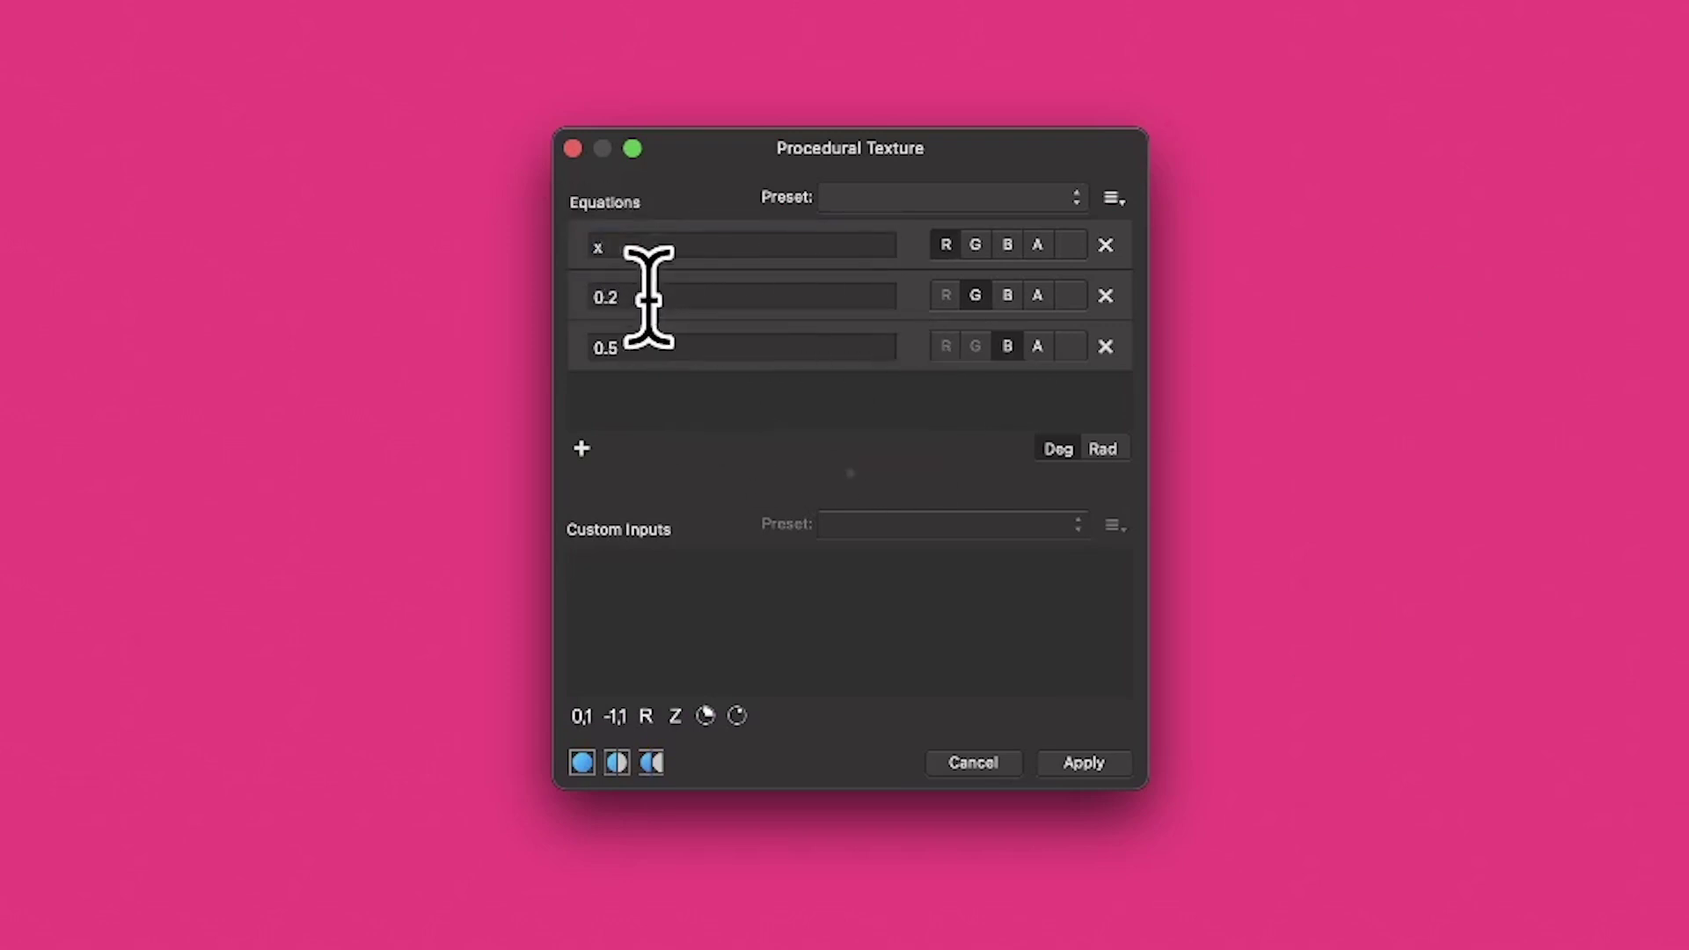
pyautogui.click(578, 281)
pyautogui.write('x')
pyautogui.press('Return')
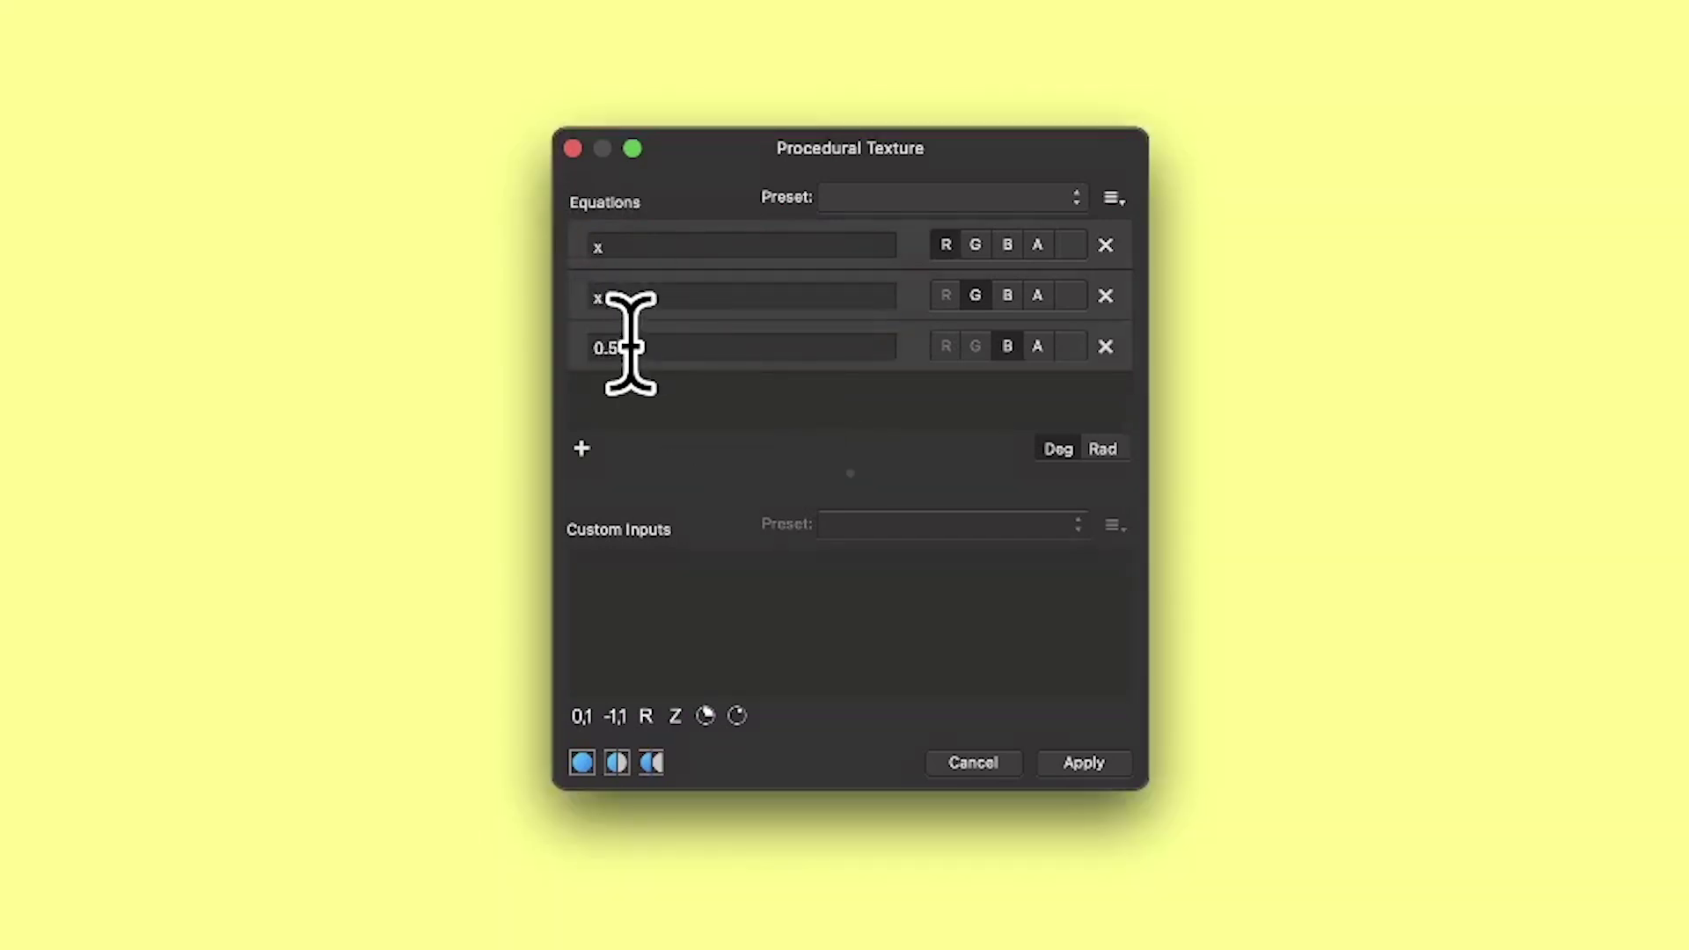
pyautogui.click(564, 334)
pyautogui.write('x')
pyautogui.press('Return')
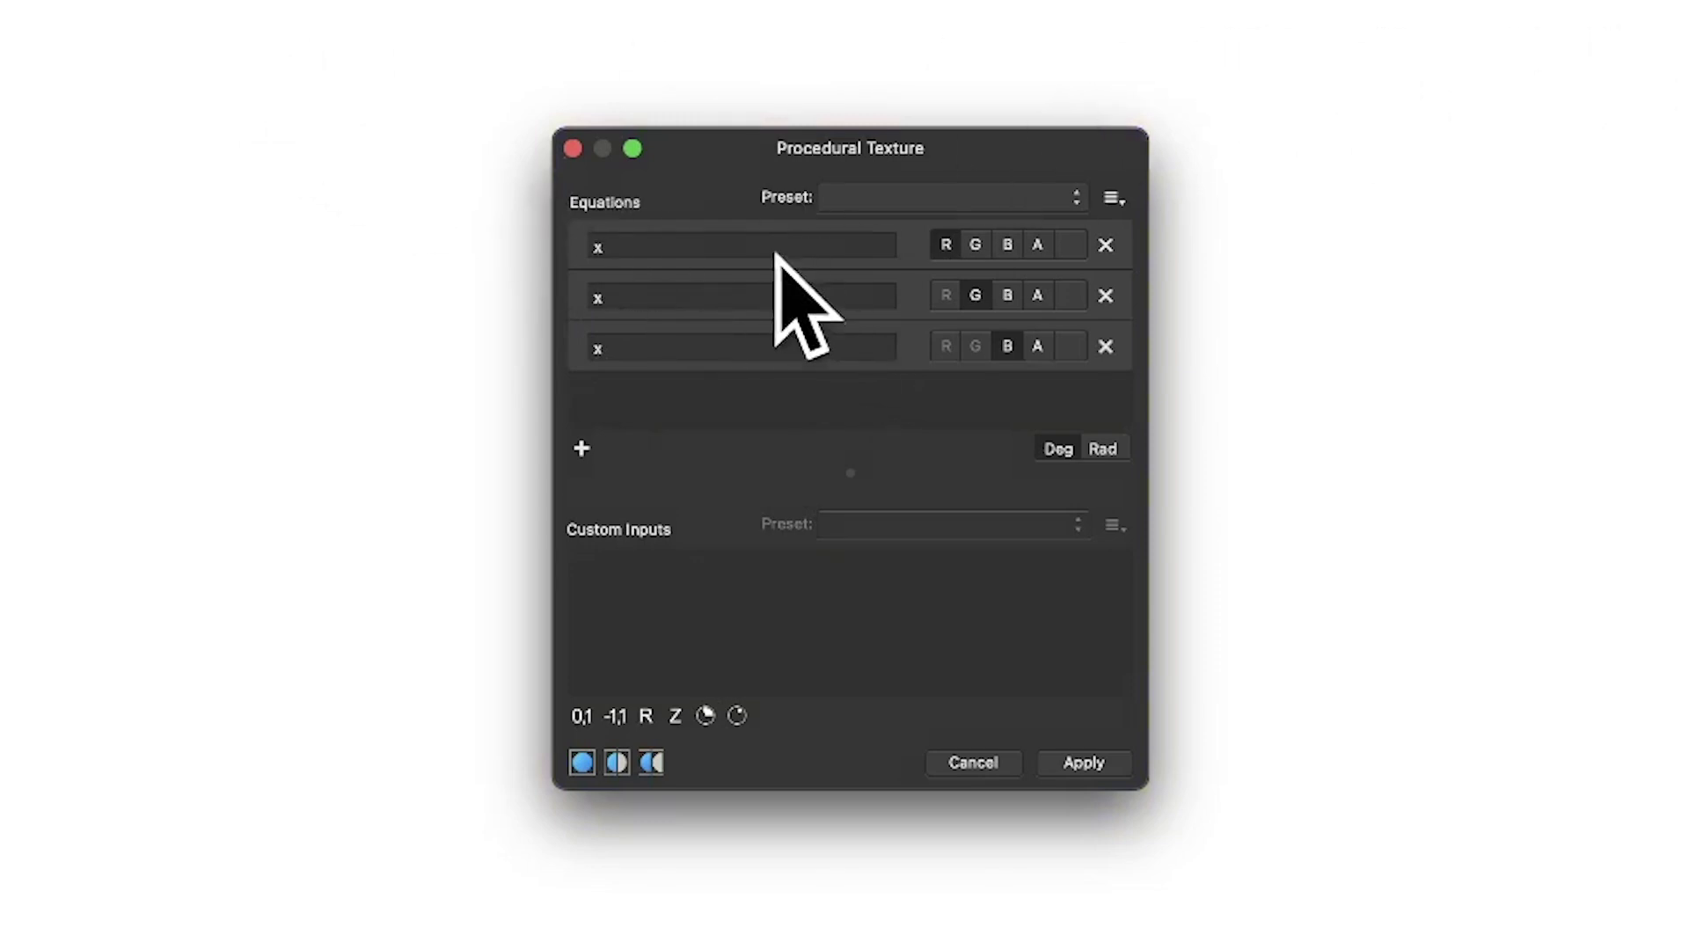
pyautogui.click(649, 248)
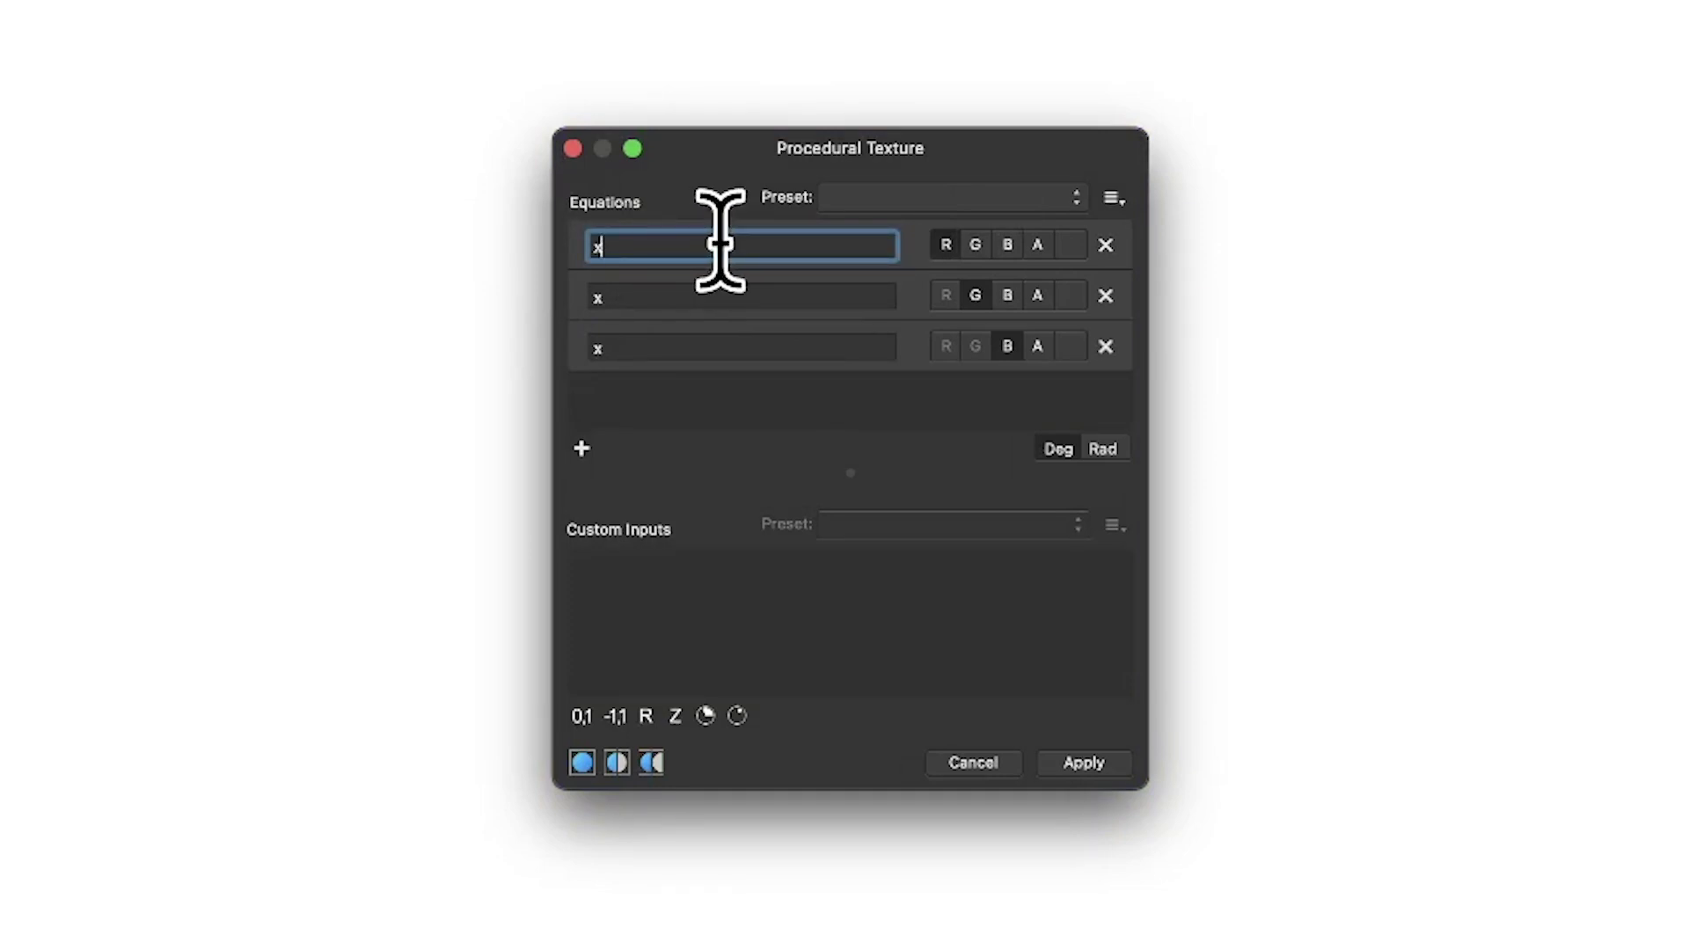
pyautogui.press('BackSpace')
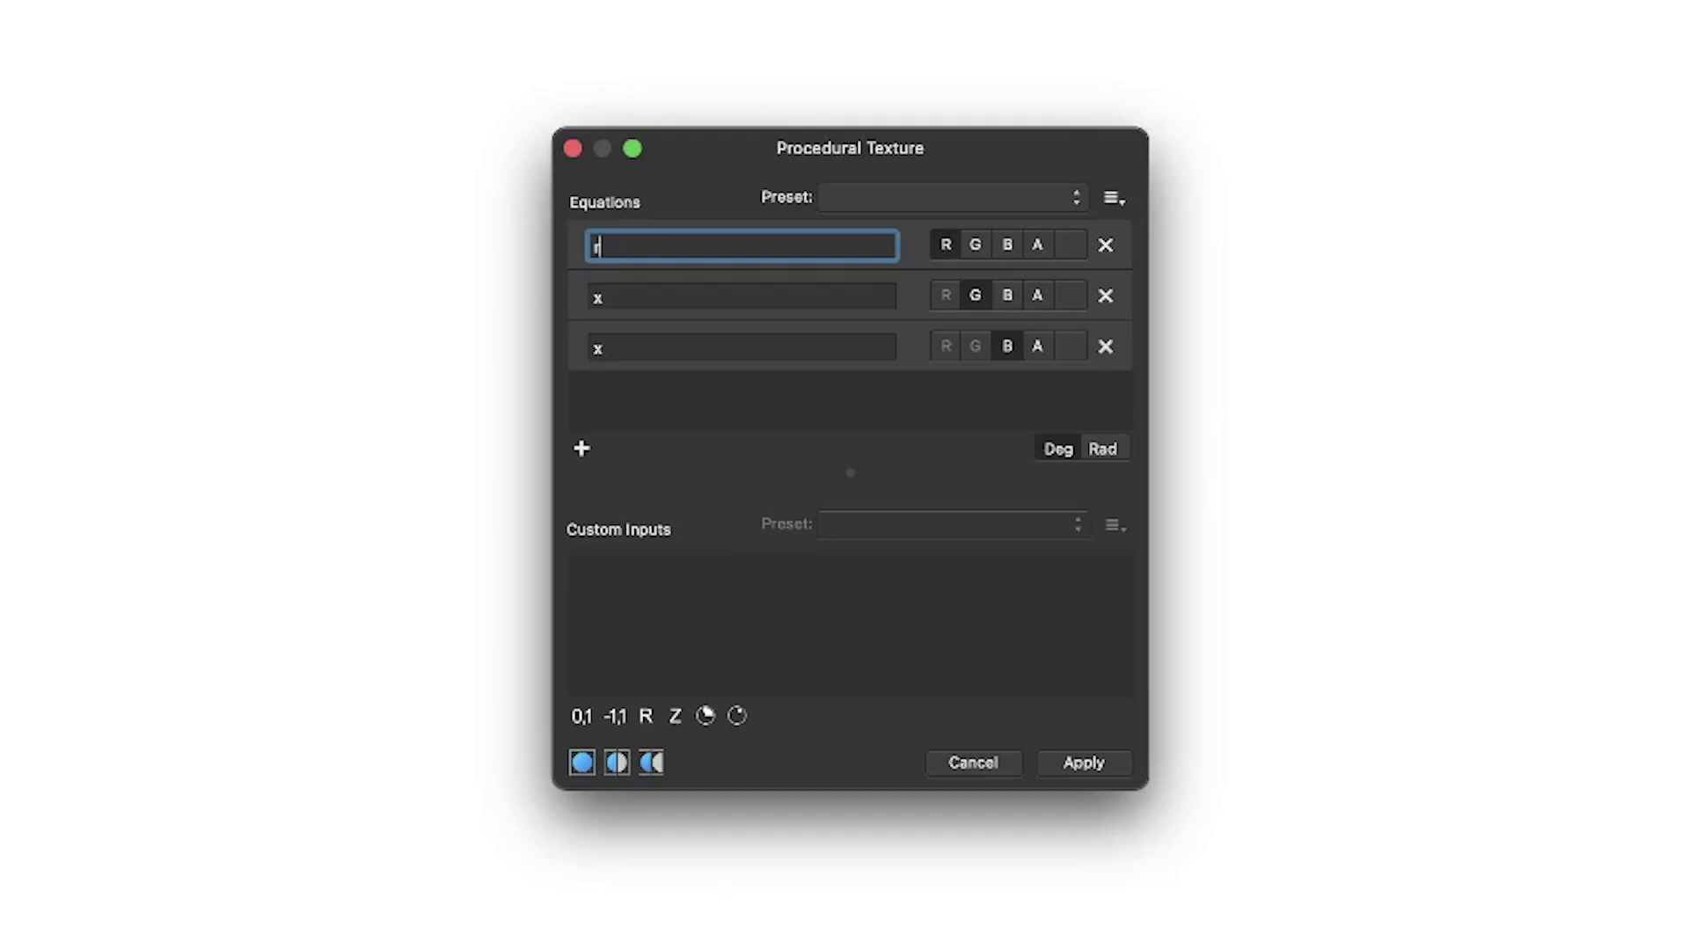
# - Apply rx to the red and green equations and type rx into the blue one
pyautogui.press('Return')
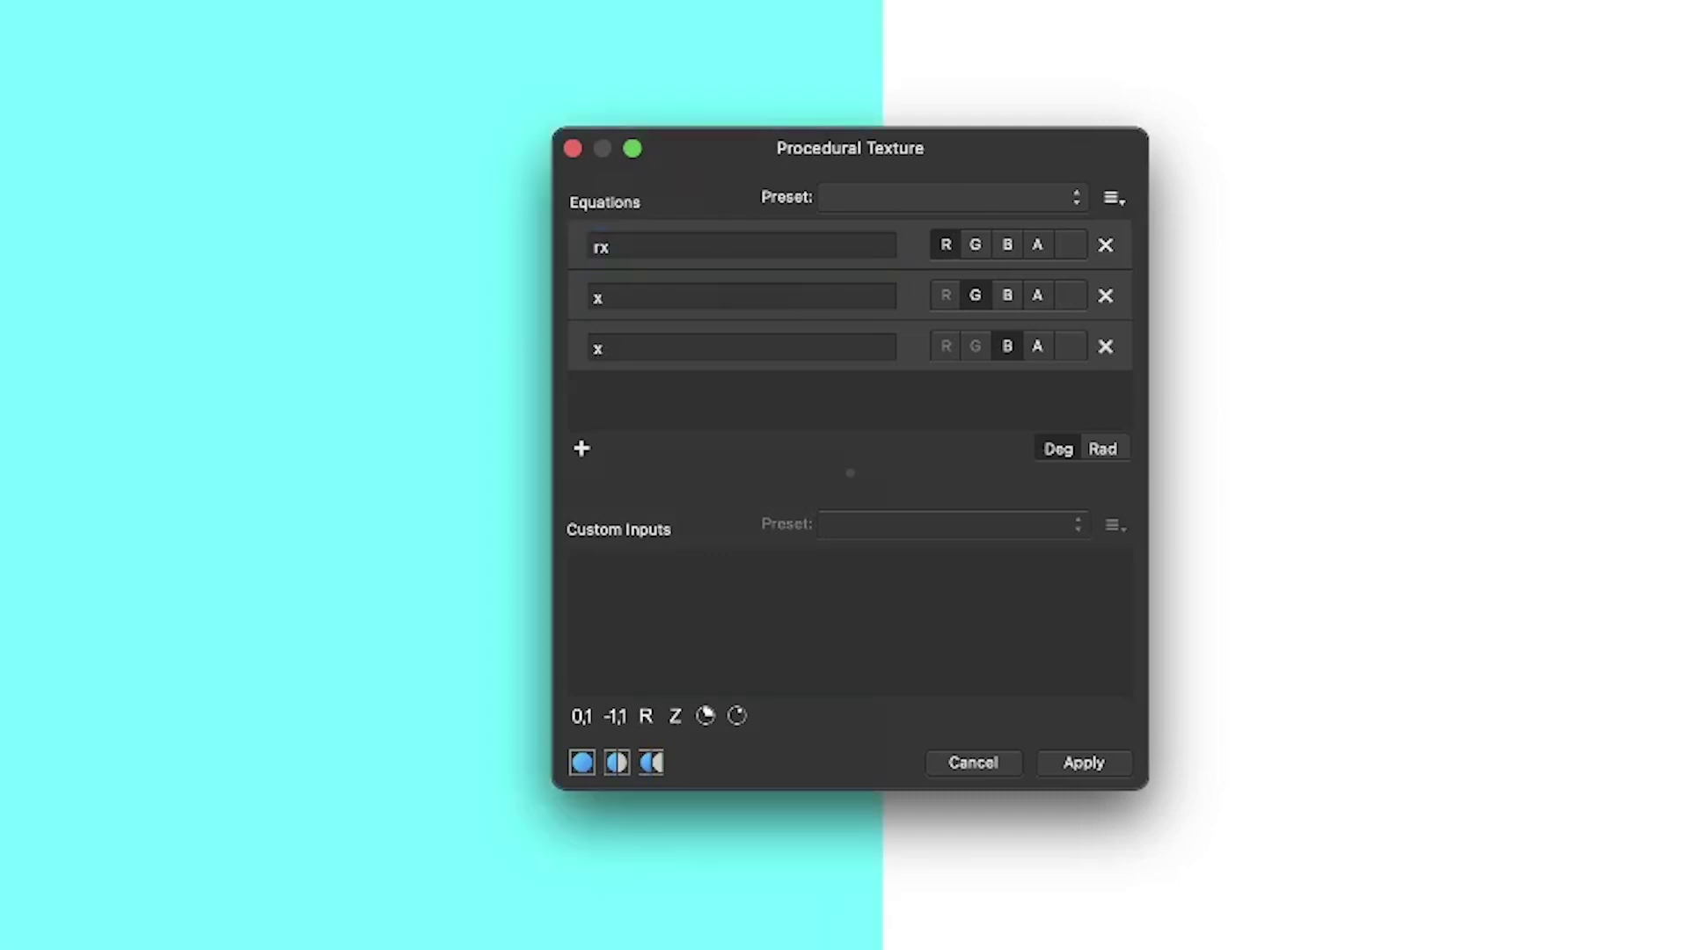
pyautogui.click(581, 293)
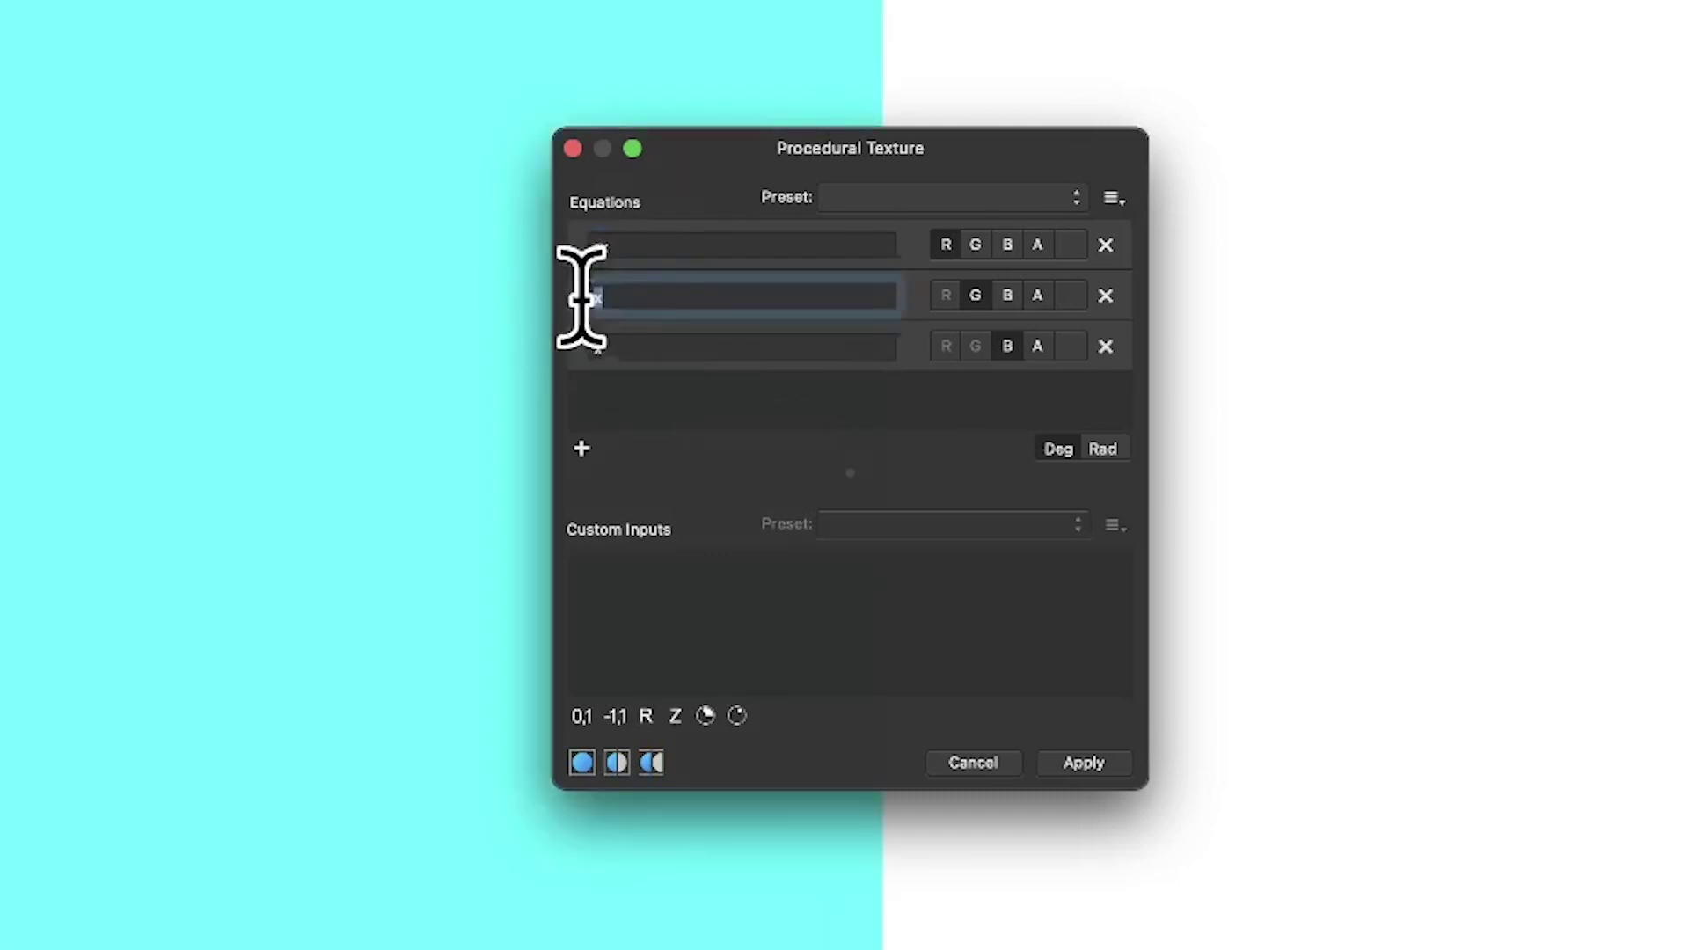
pyautogui.write('rx')
pyautogui.press('Return')
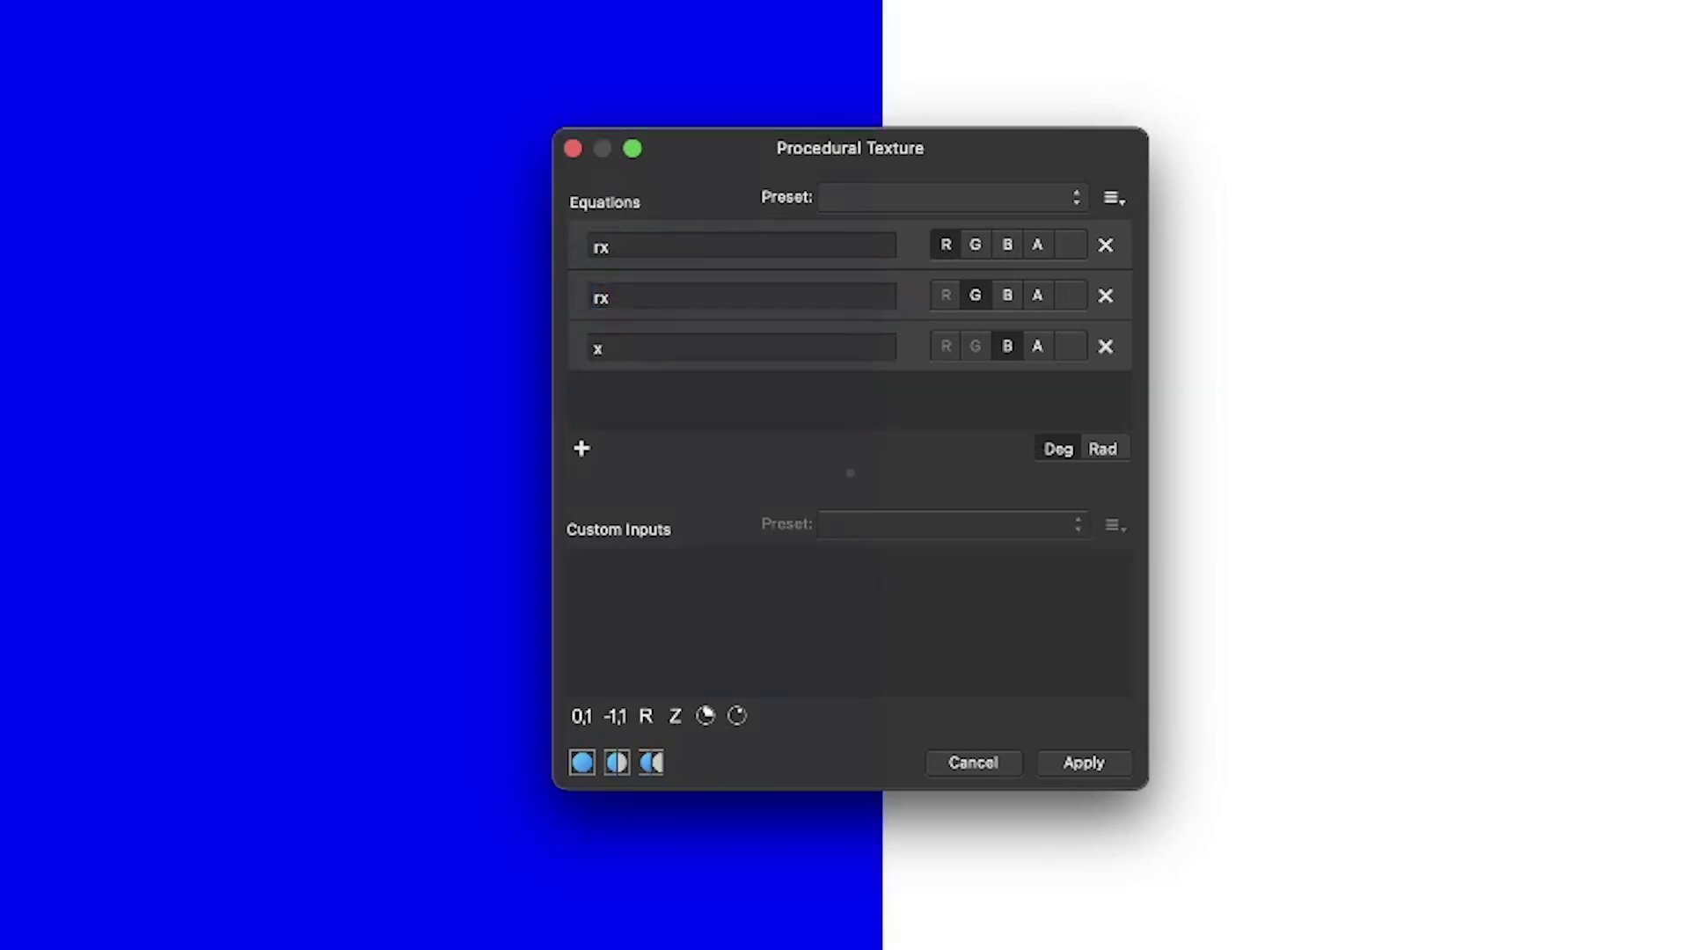
pyautogui.click(556, 345)
pyautogui.write('r')
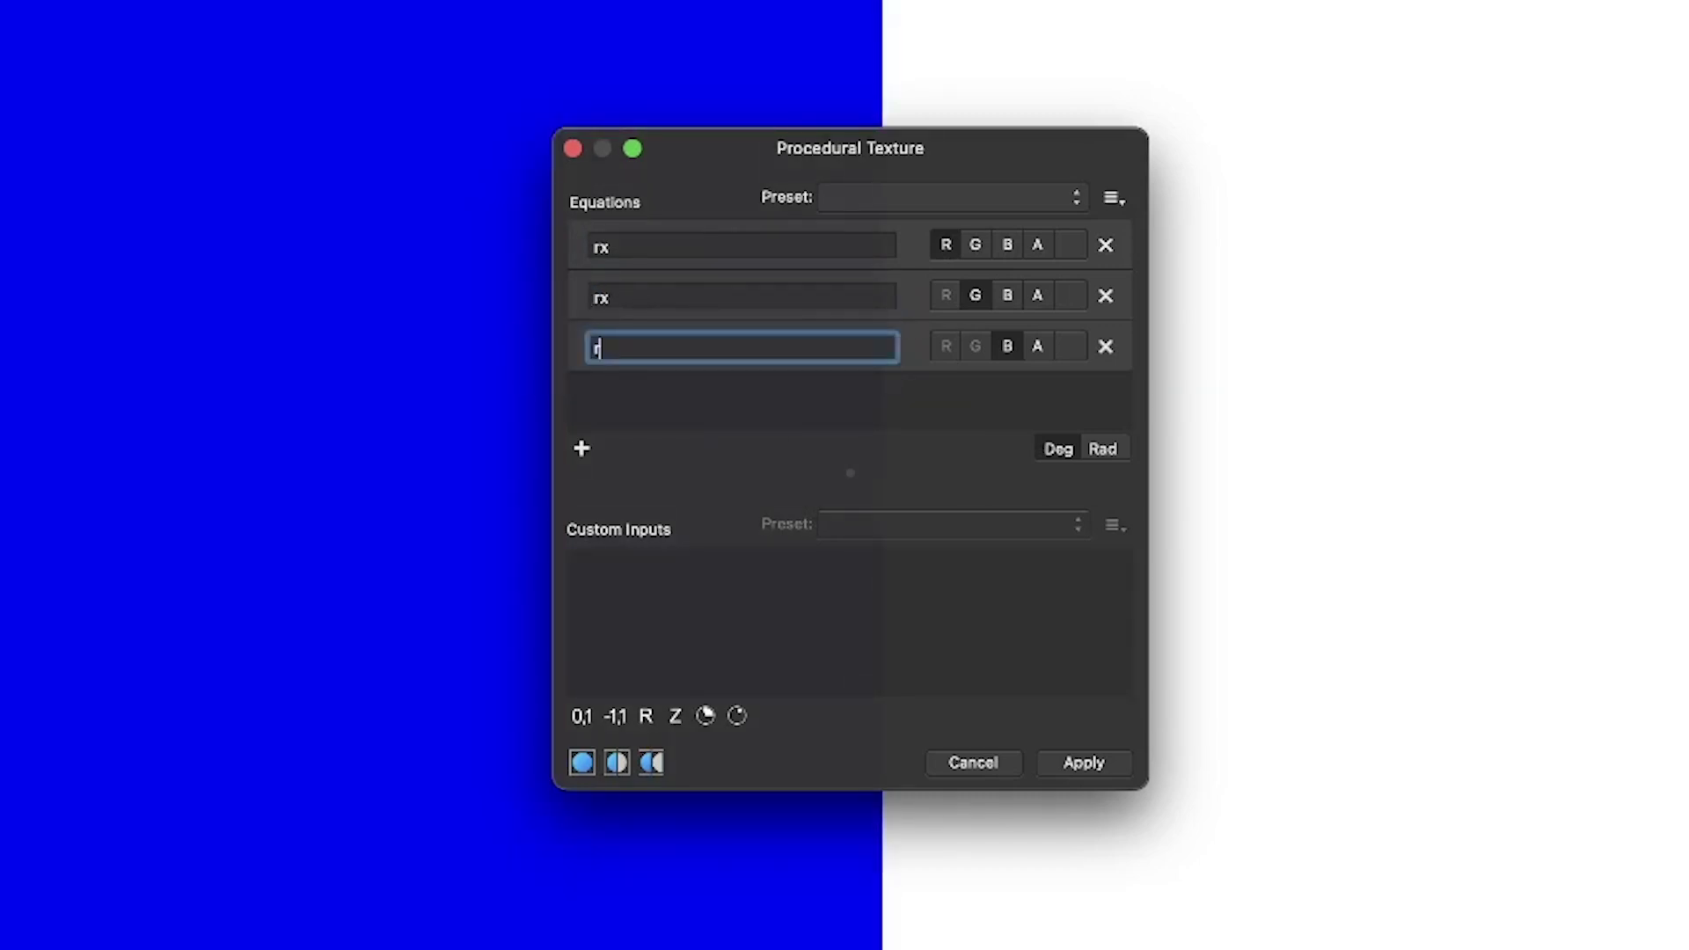
pyautogui.write('x')
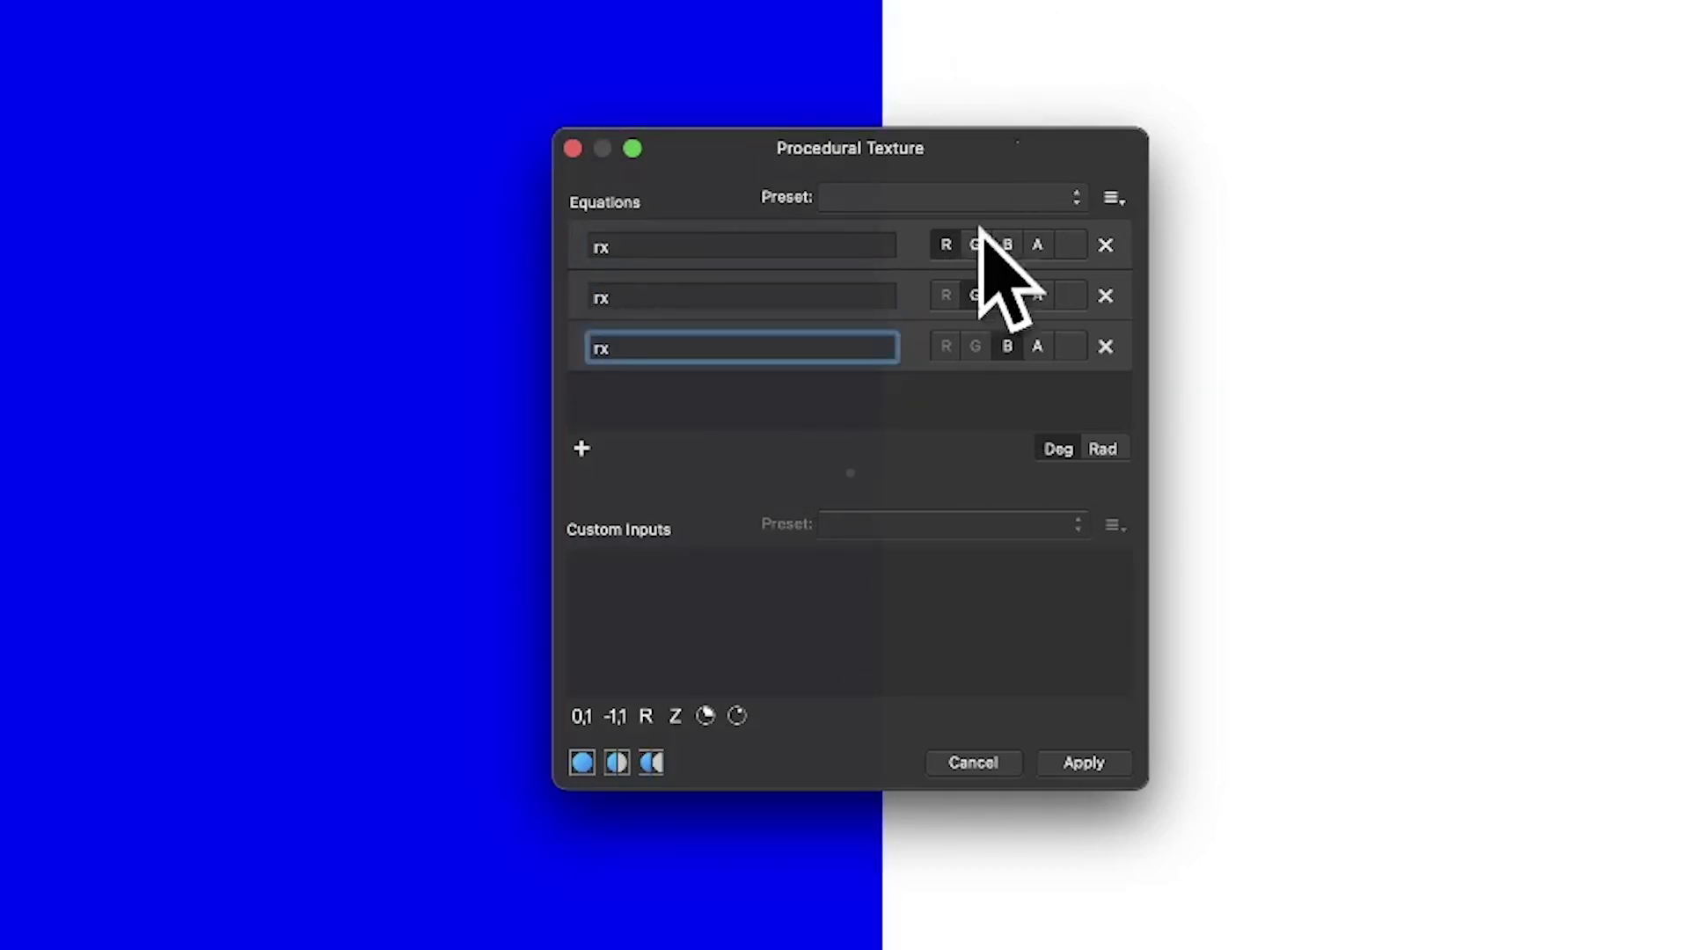
# - Restore green and blue channel assignments for rows 2 and 3, then shift the black-white split right
pyautogui.click(972, 288)
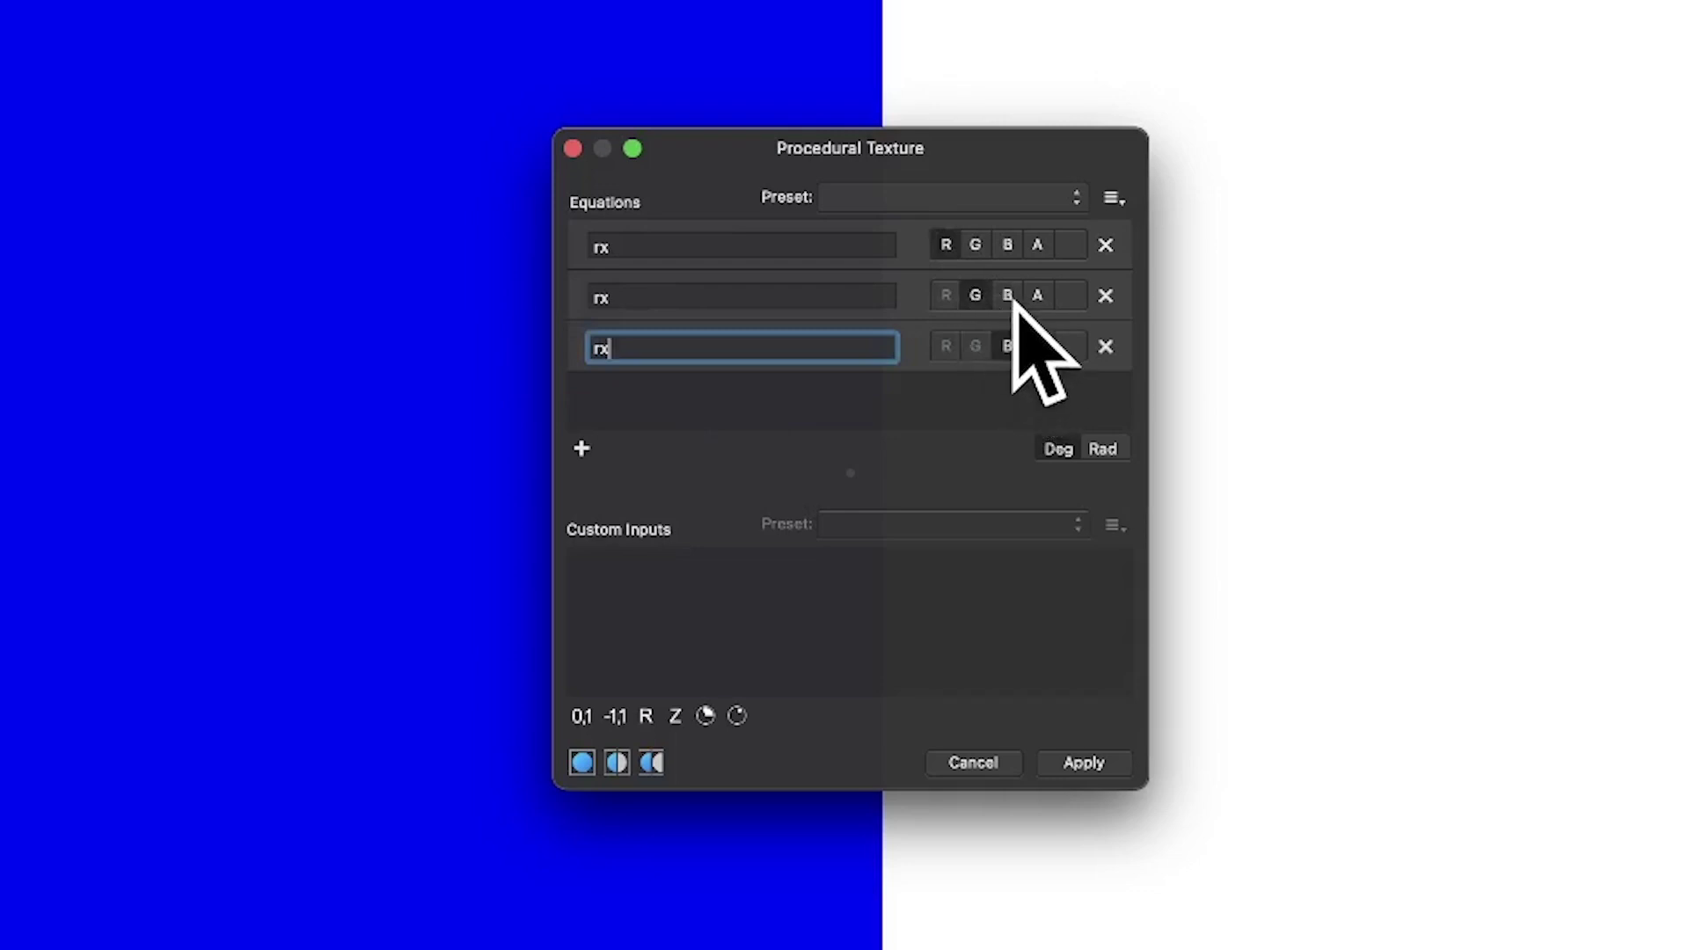
pyautogui.click(1010, 294)
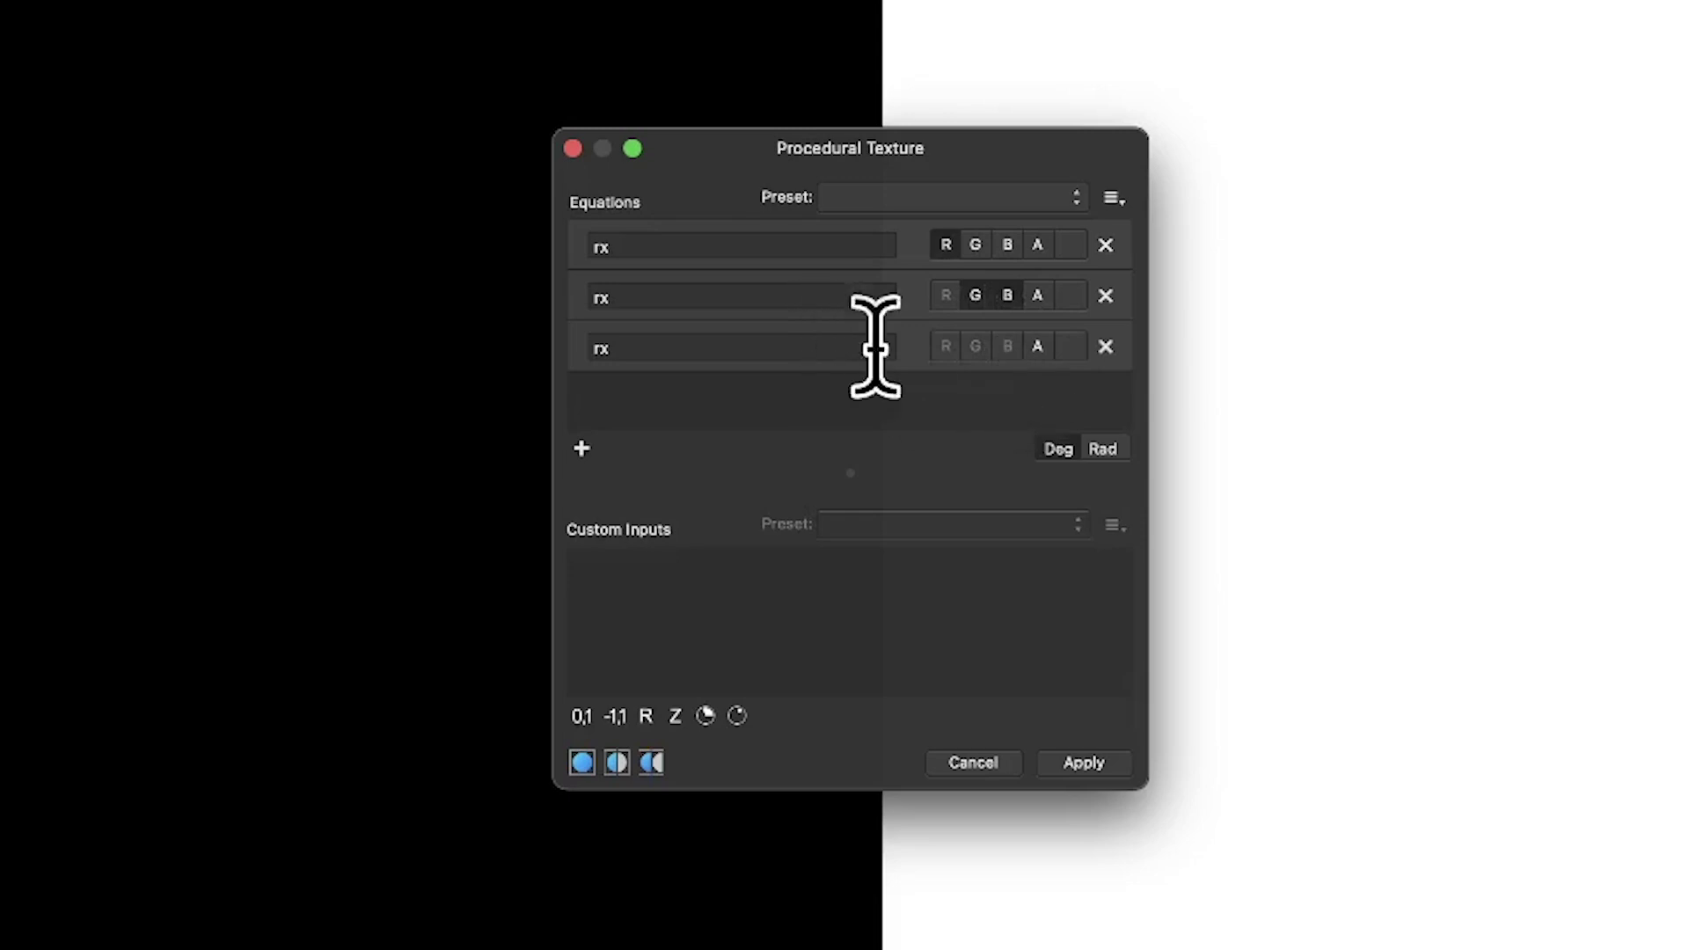
pyautogui.click(1008, 341)
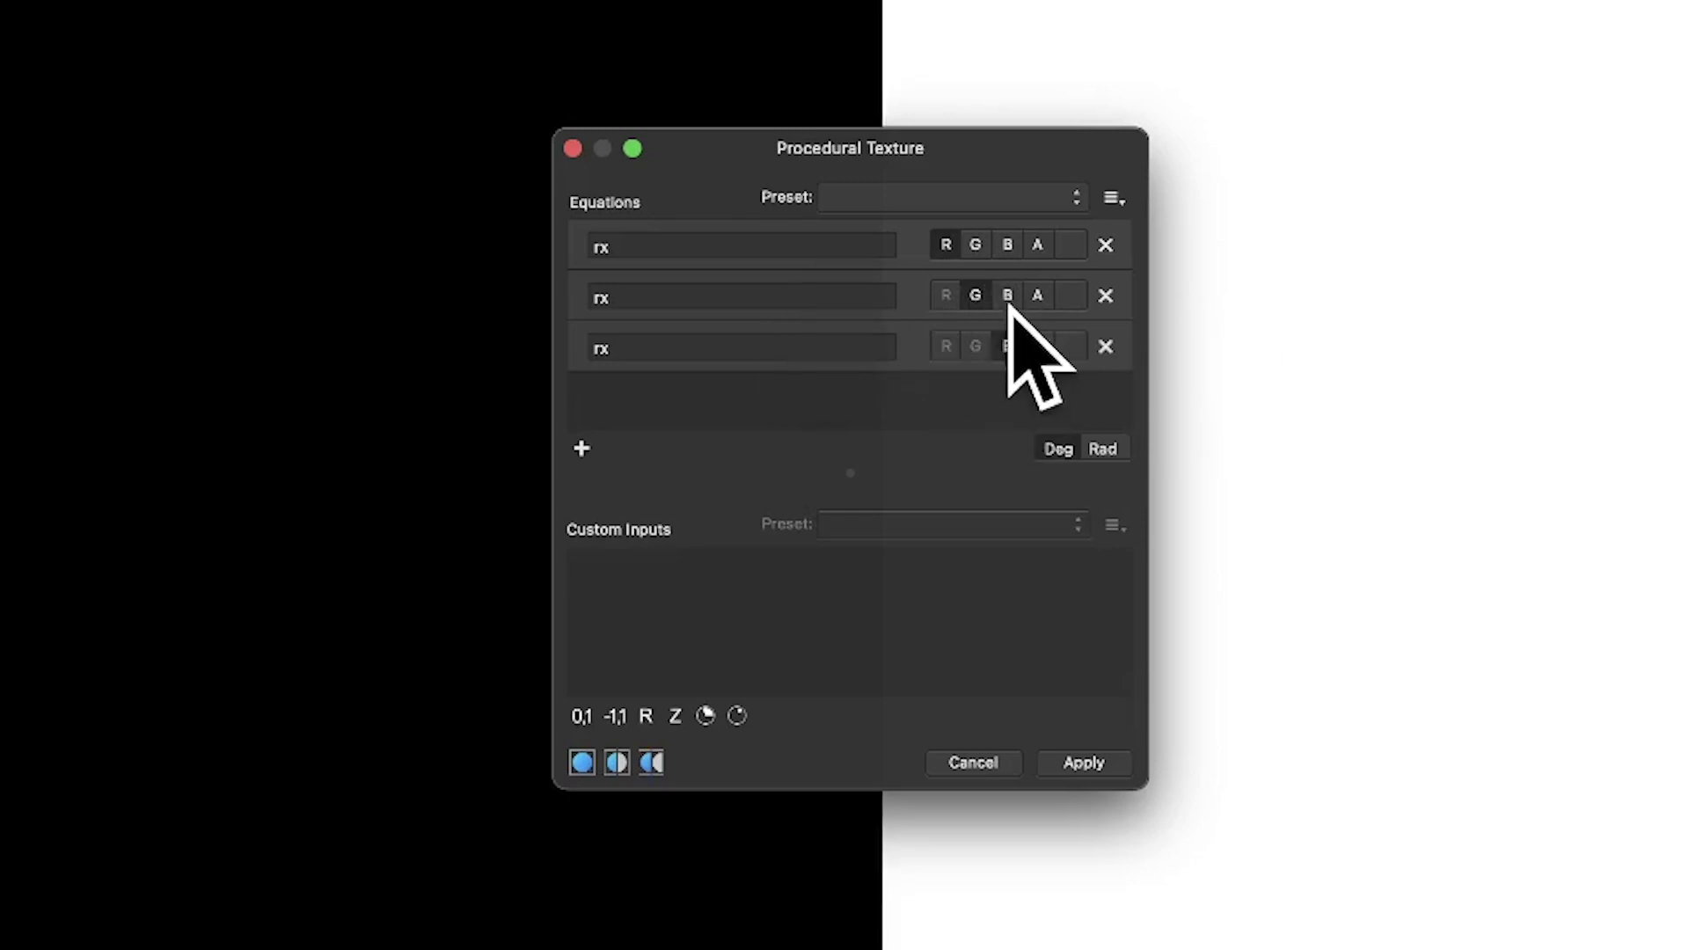
pyautogui.click(964, 294)
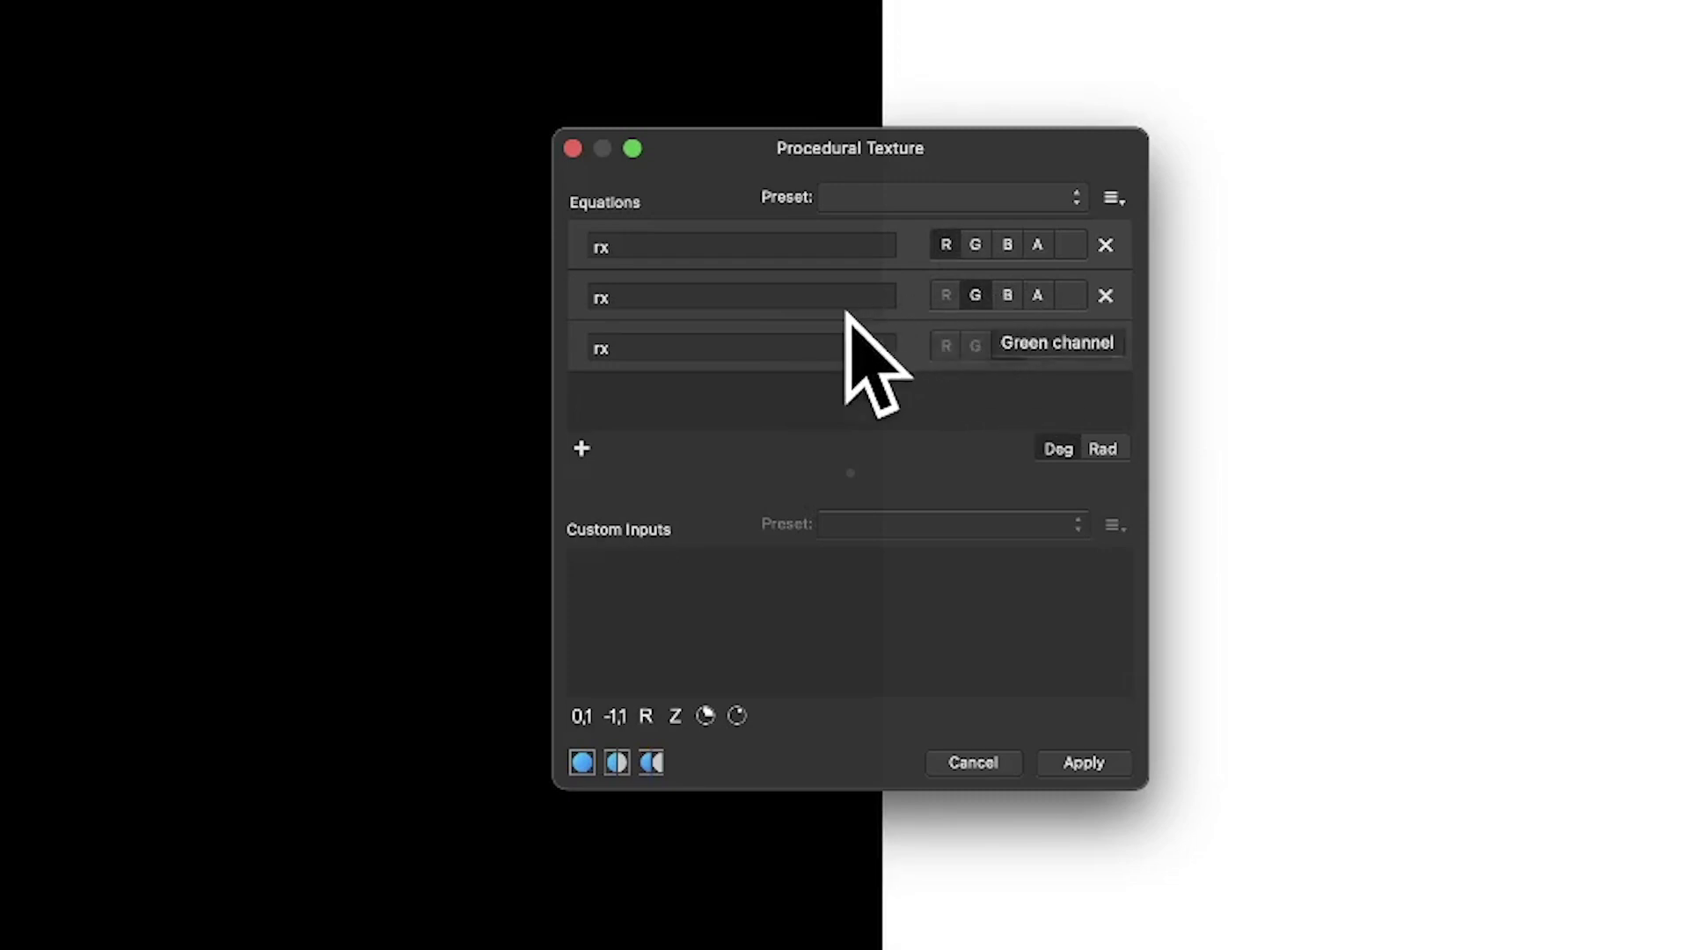
pyautogui.click(660, 302)
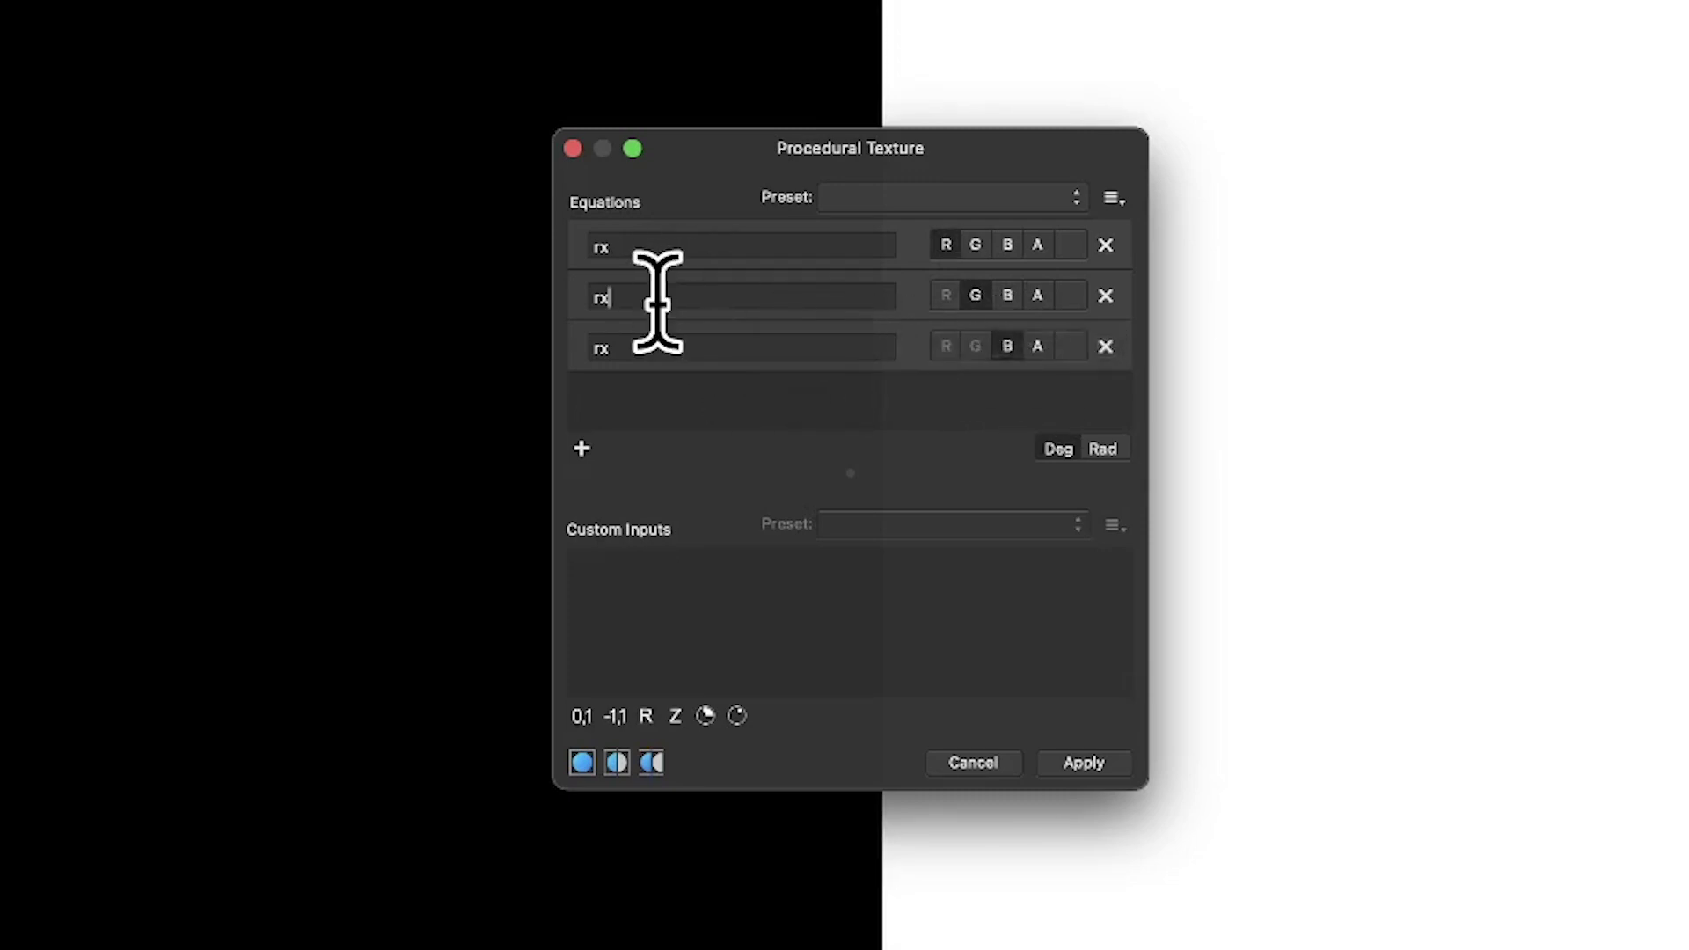
pyautogui.click(652, 335)
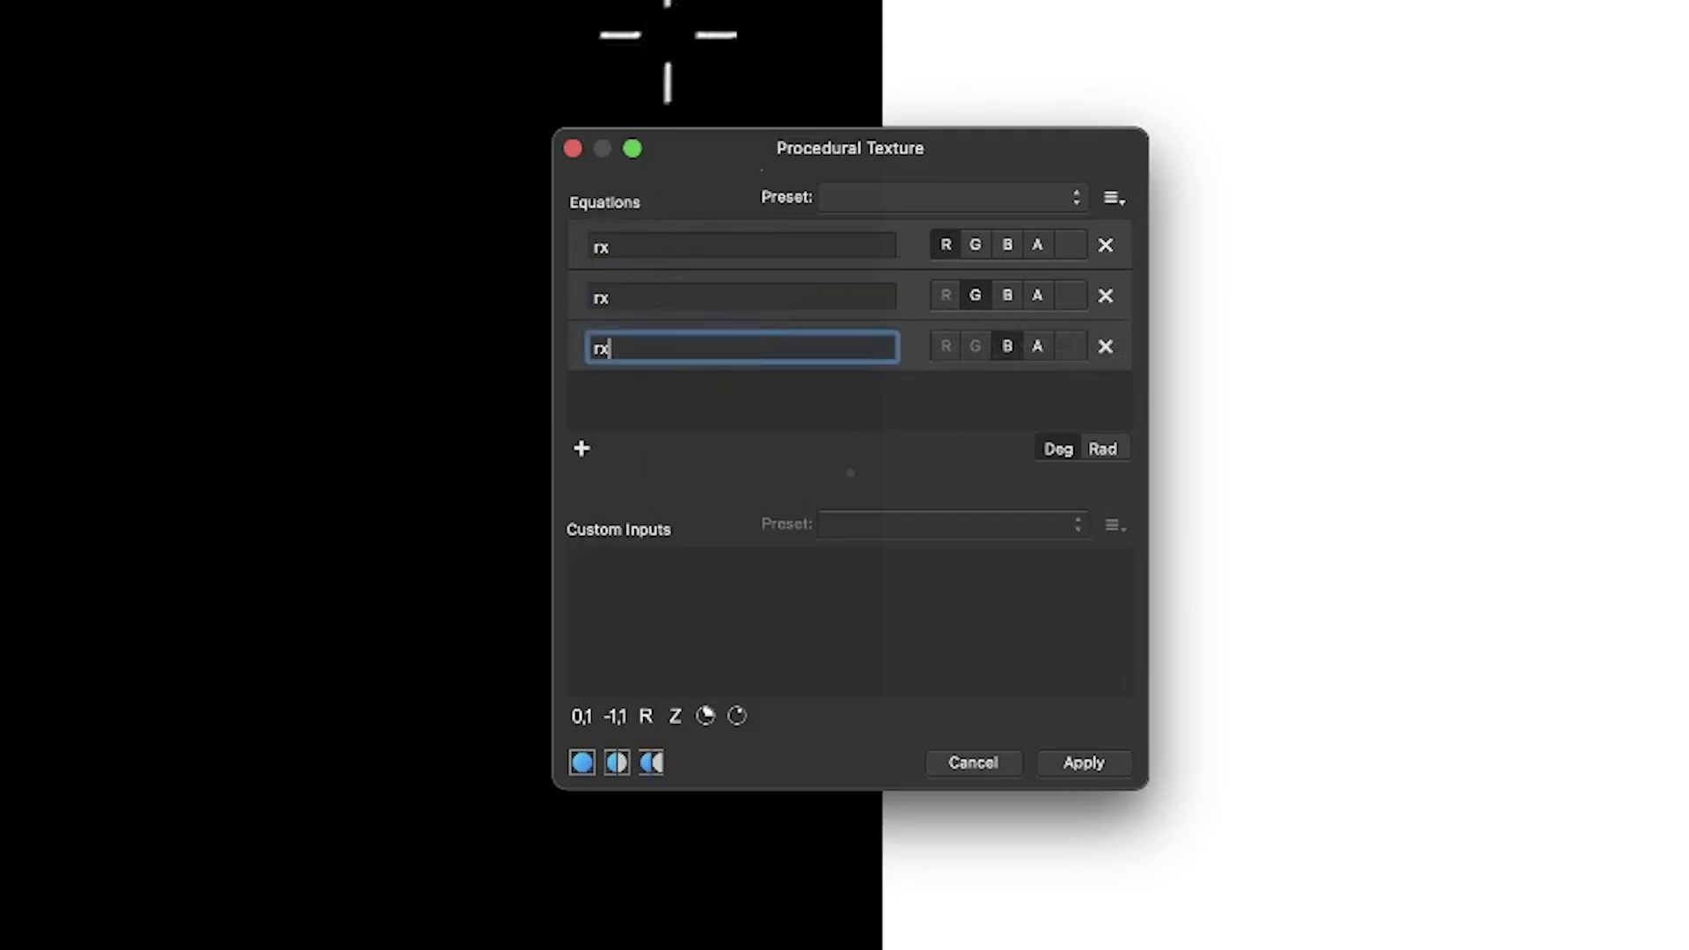
pyautogui.moveTo(668, 36); pyautogui.dragTo(976, 158)
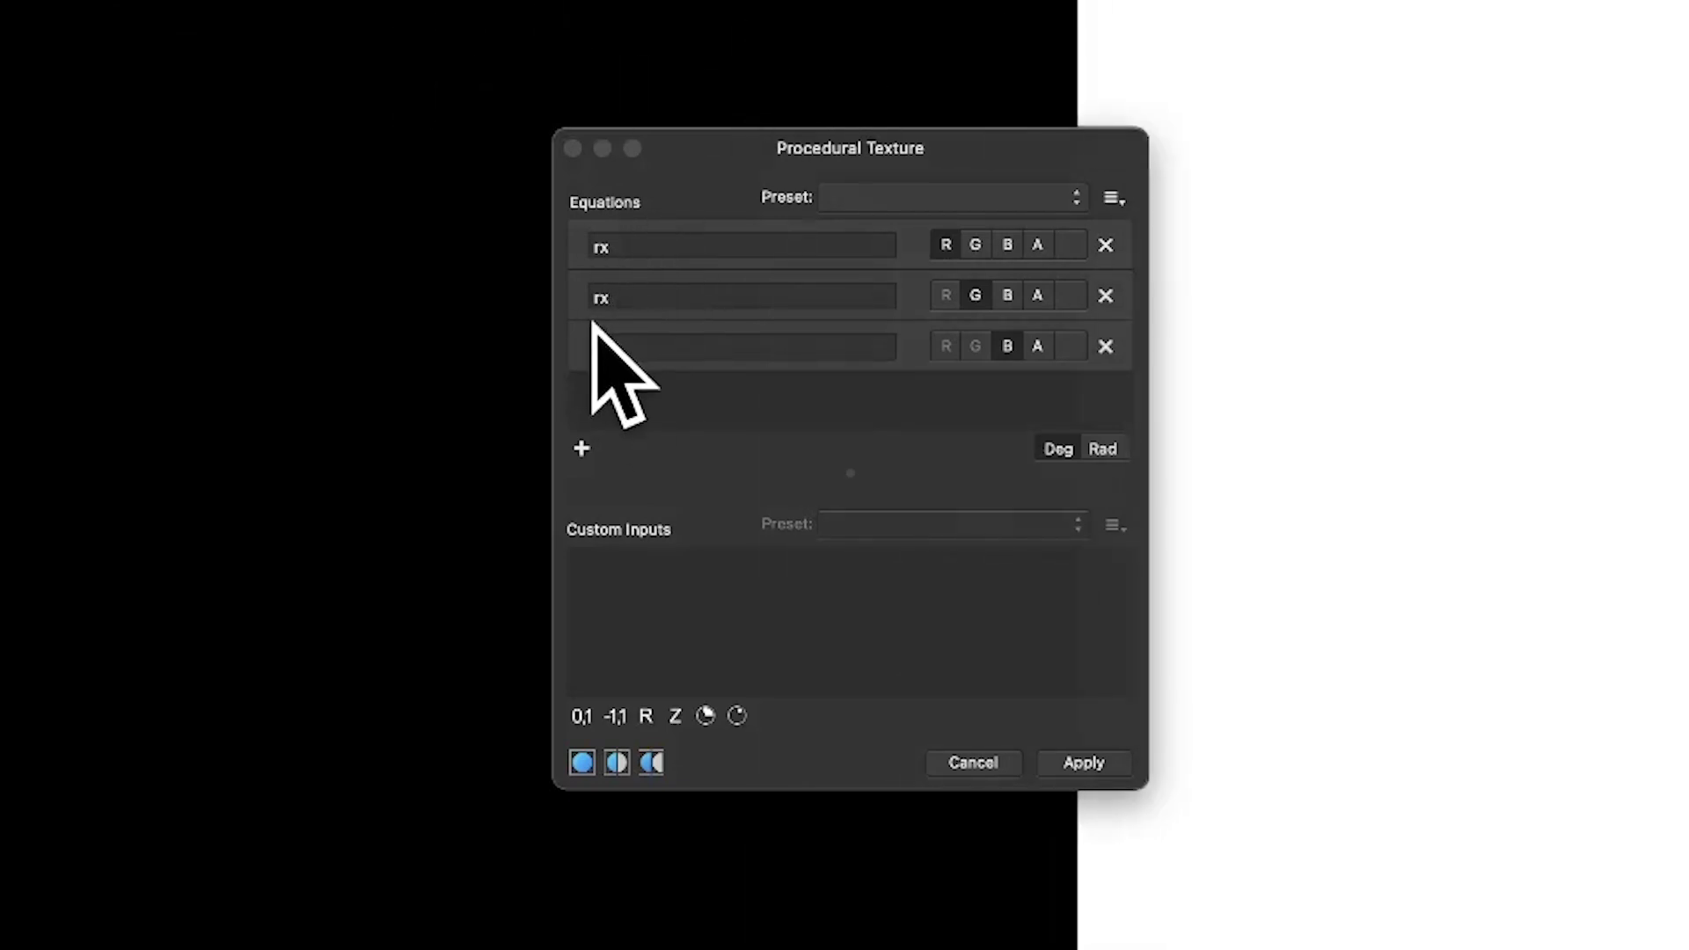
# - Change all three equations to rx+ry and drag the origin to reposition the diagonal edge
pyautogui.click(660, 248)
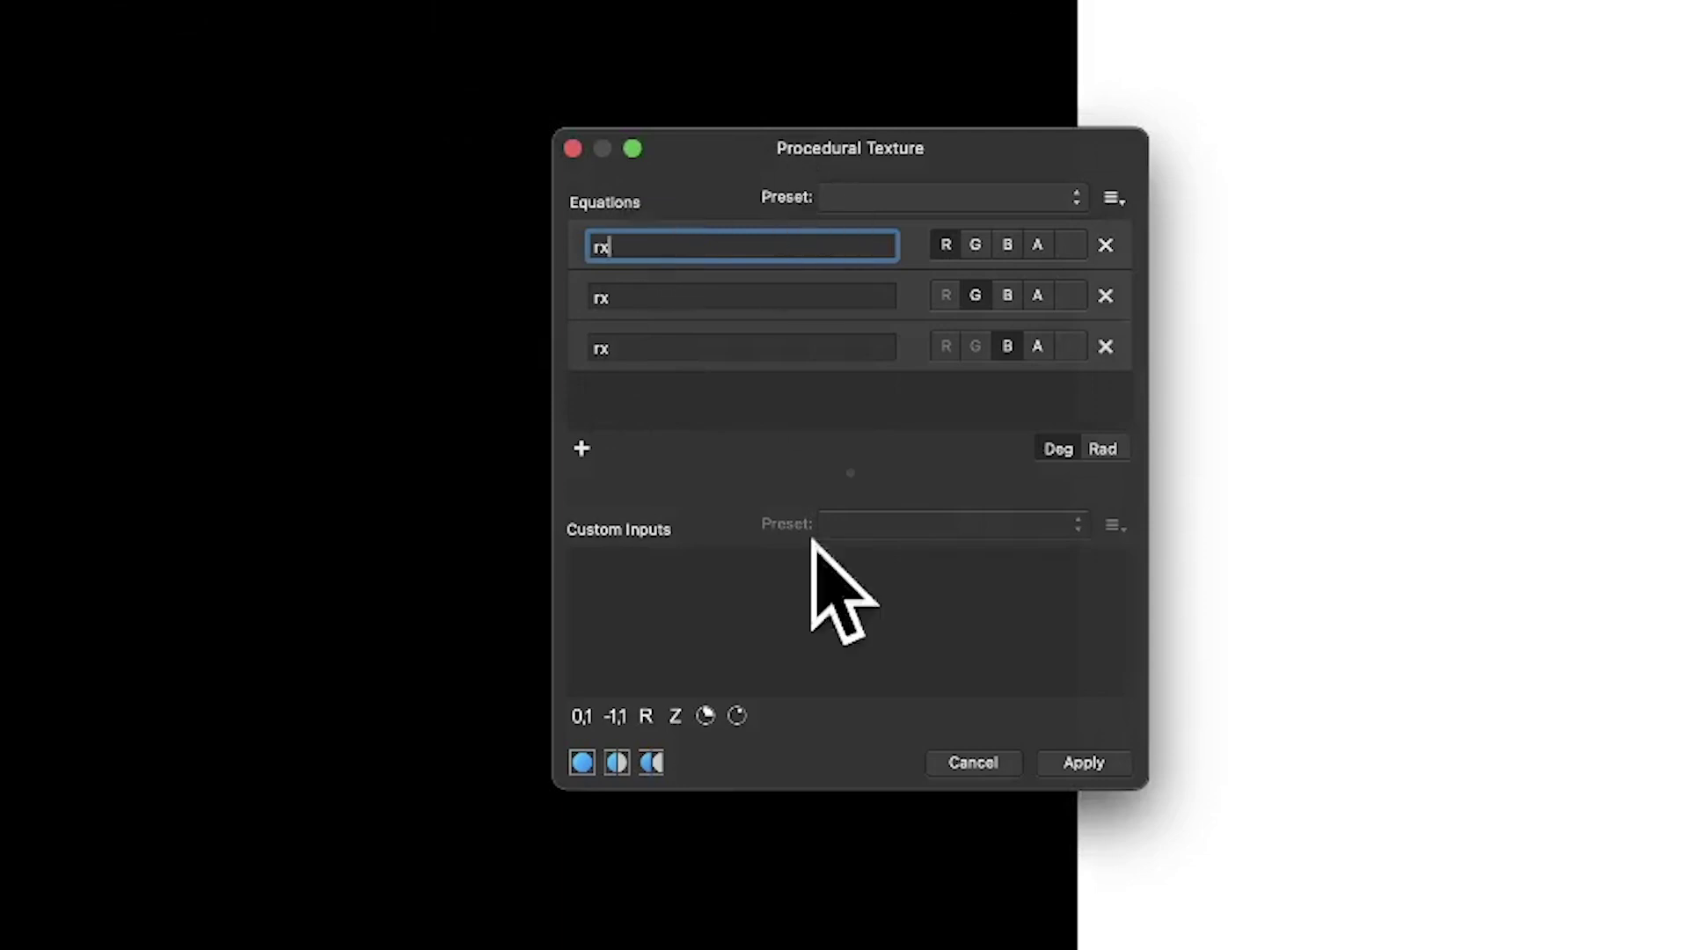
pyautogui.write('+ry')
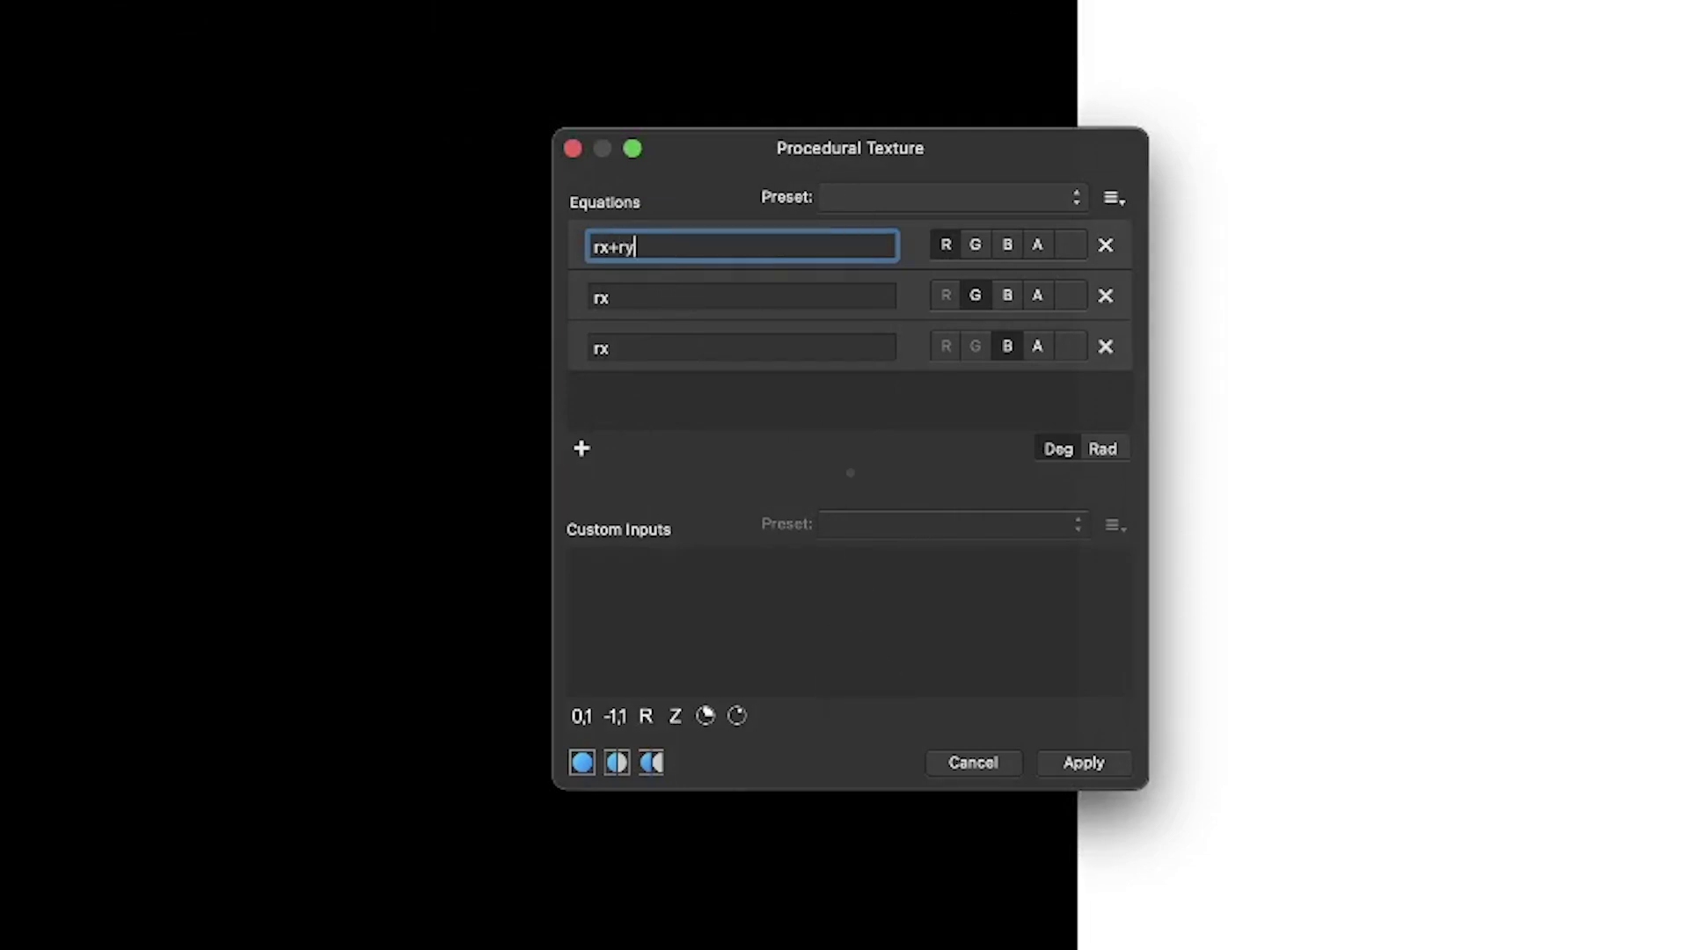
pyautogui.press('Return')
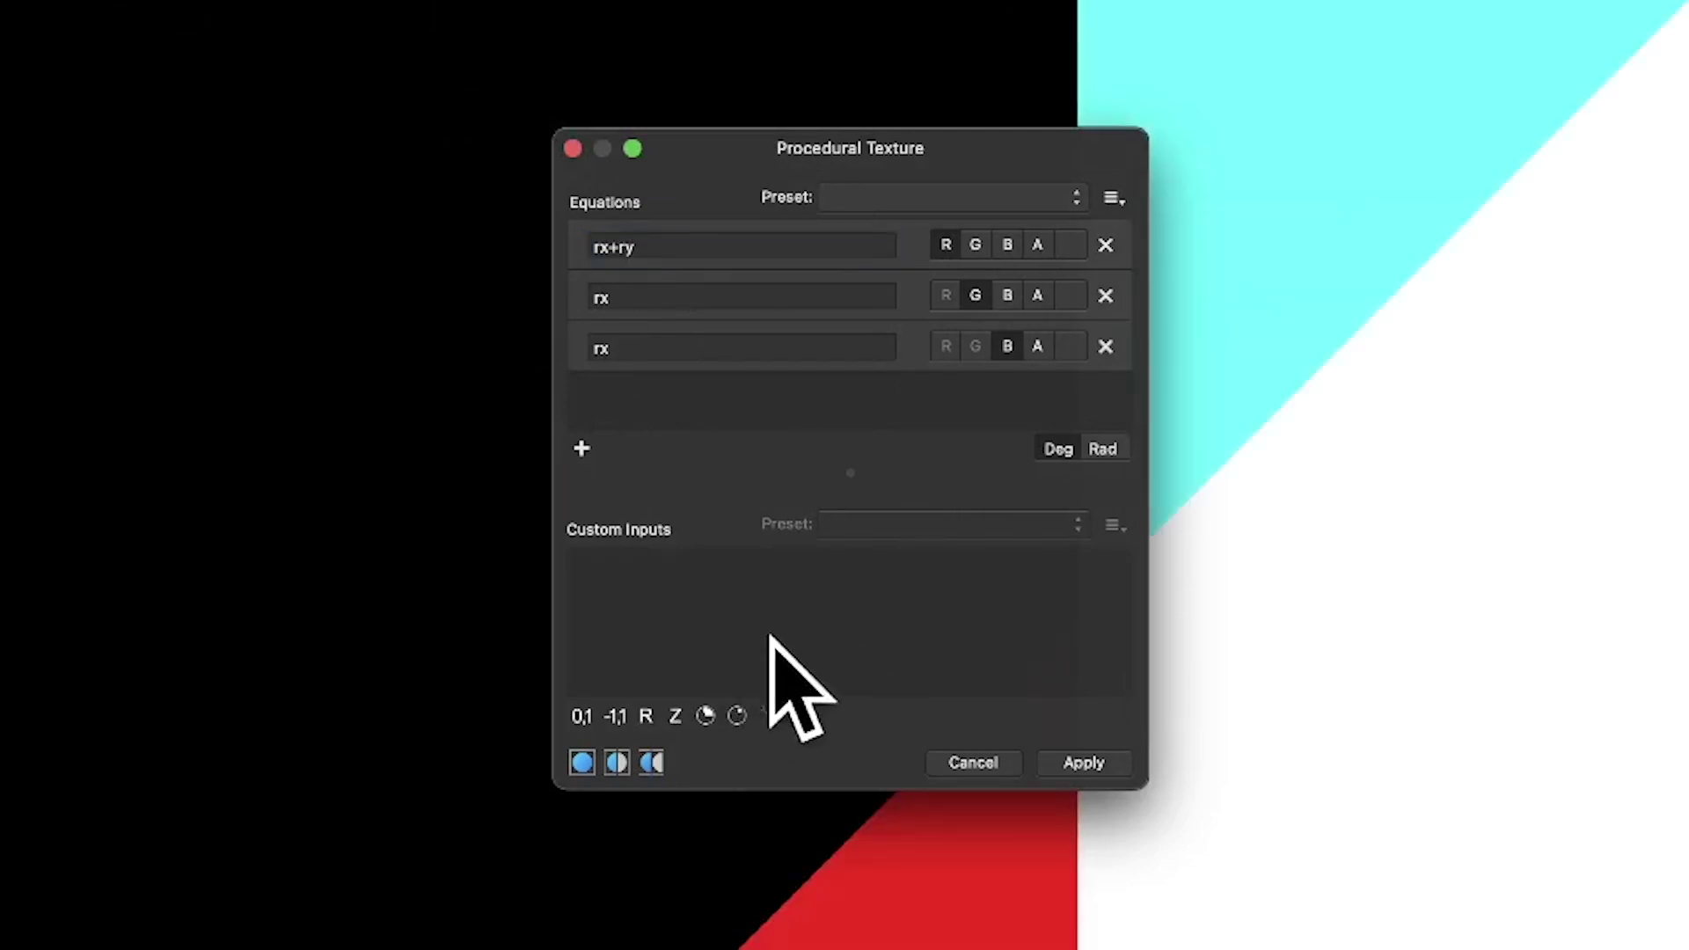
pyautogui.click(629, 299)
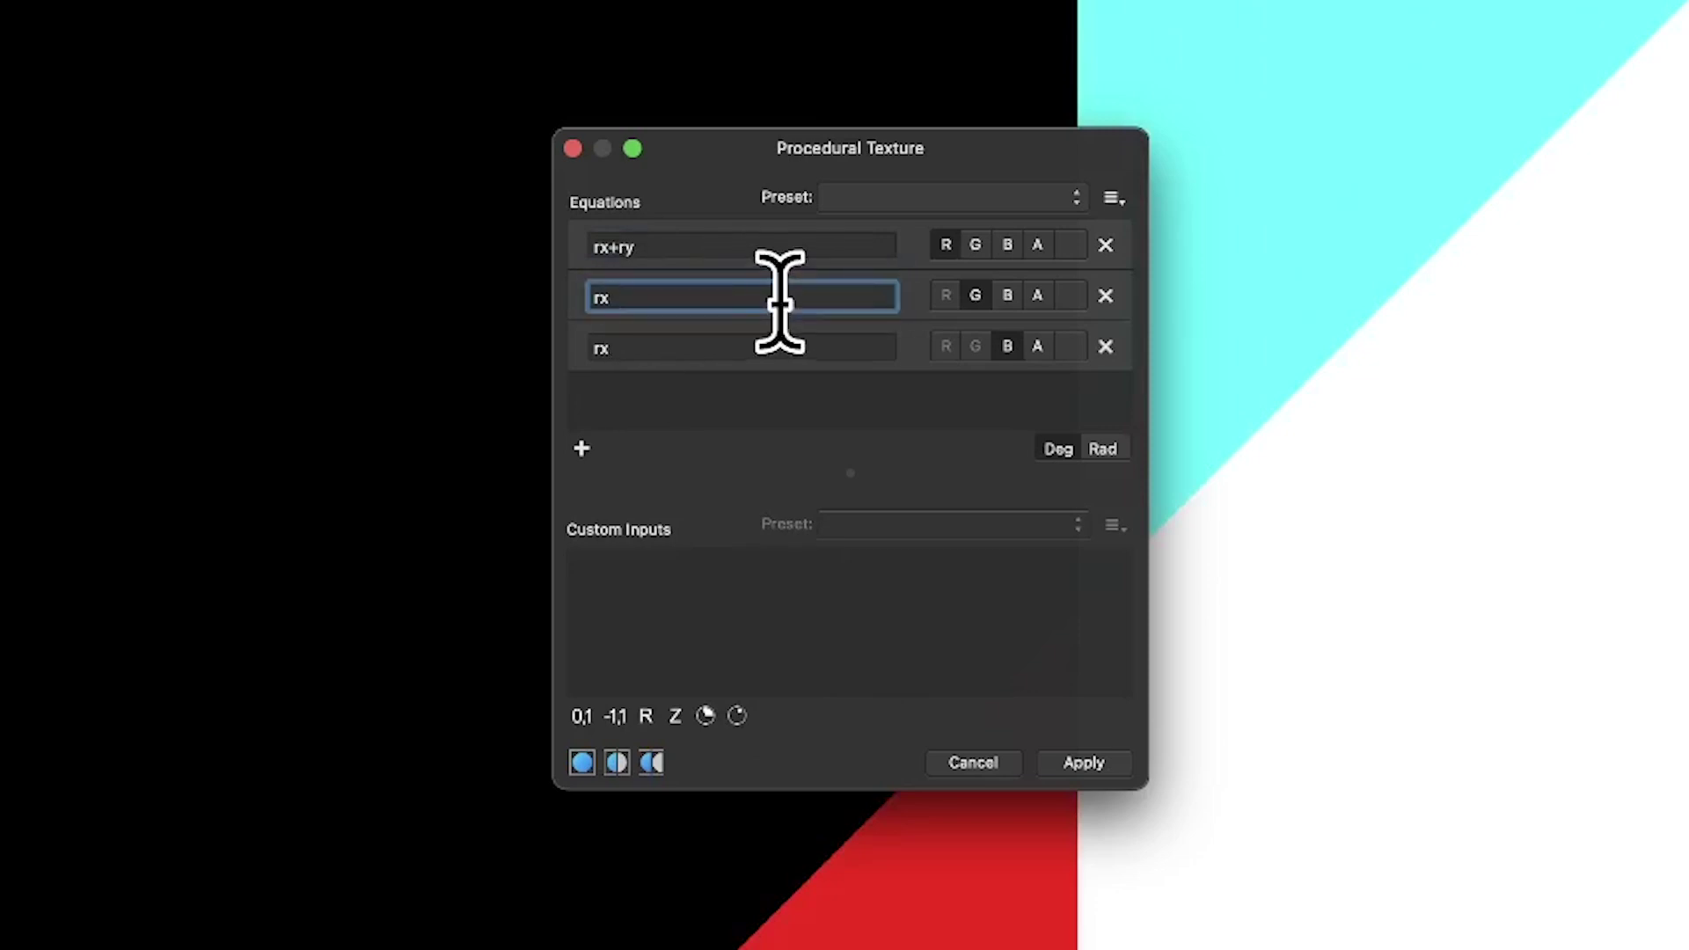
pyautogui.write('+')
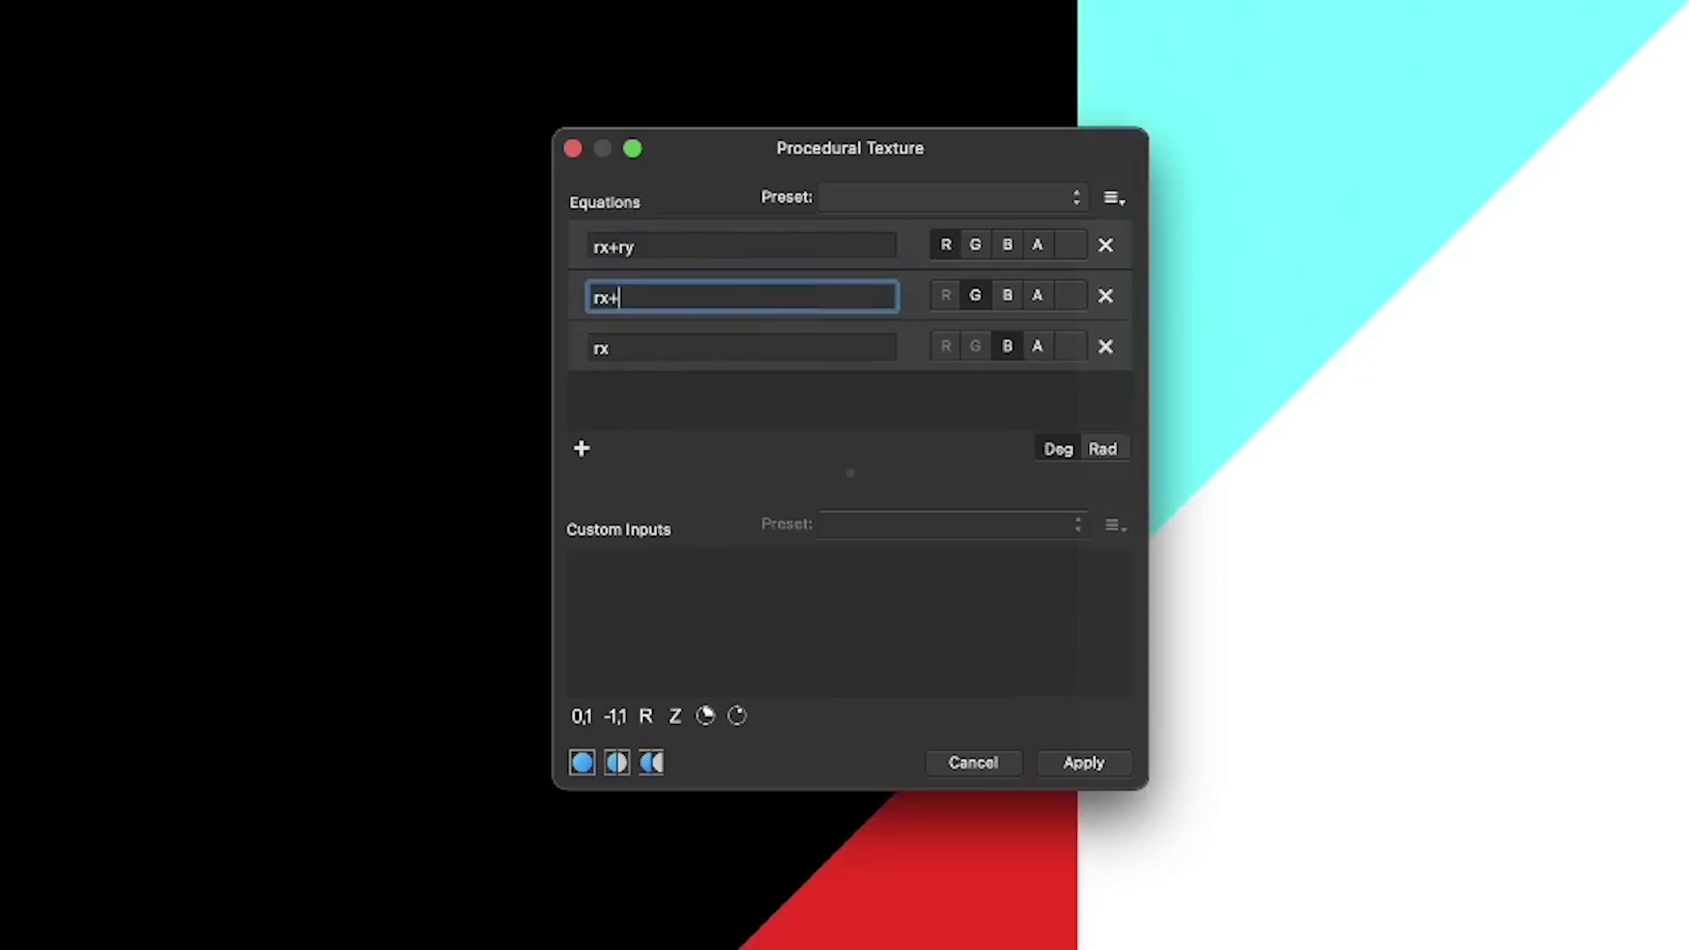
pyautogui.click(634, 346)
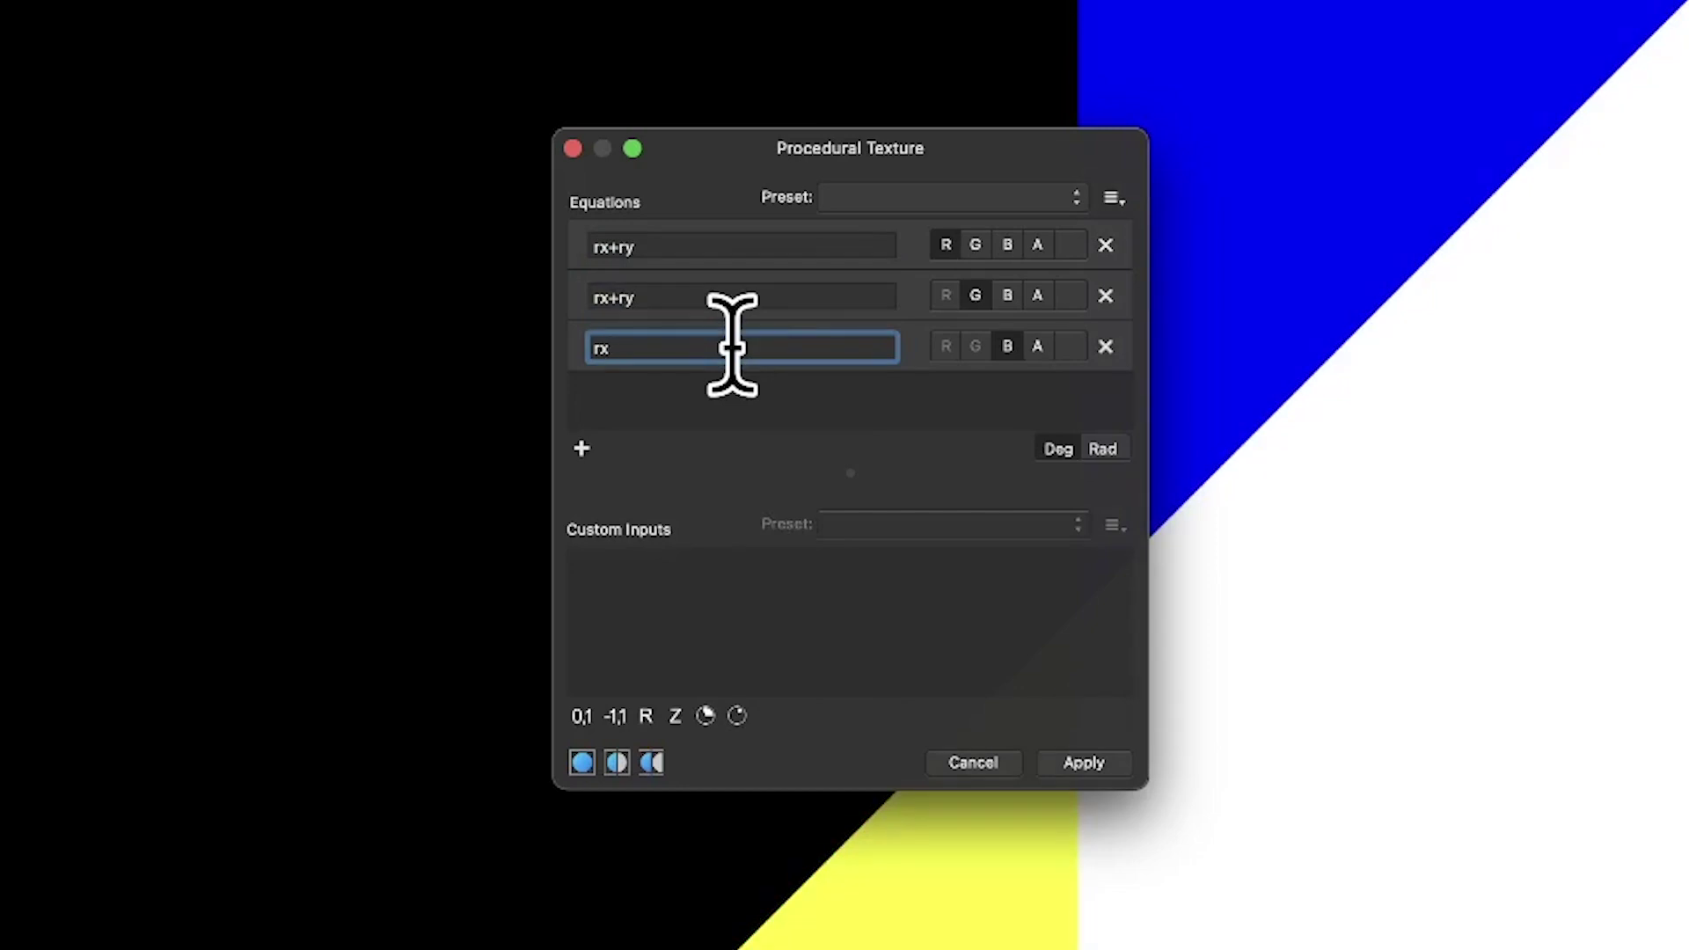
pyautogui.write('+ry')
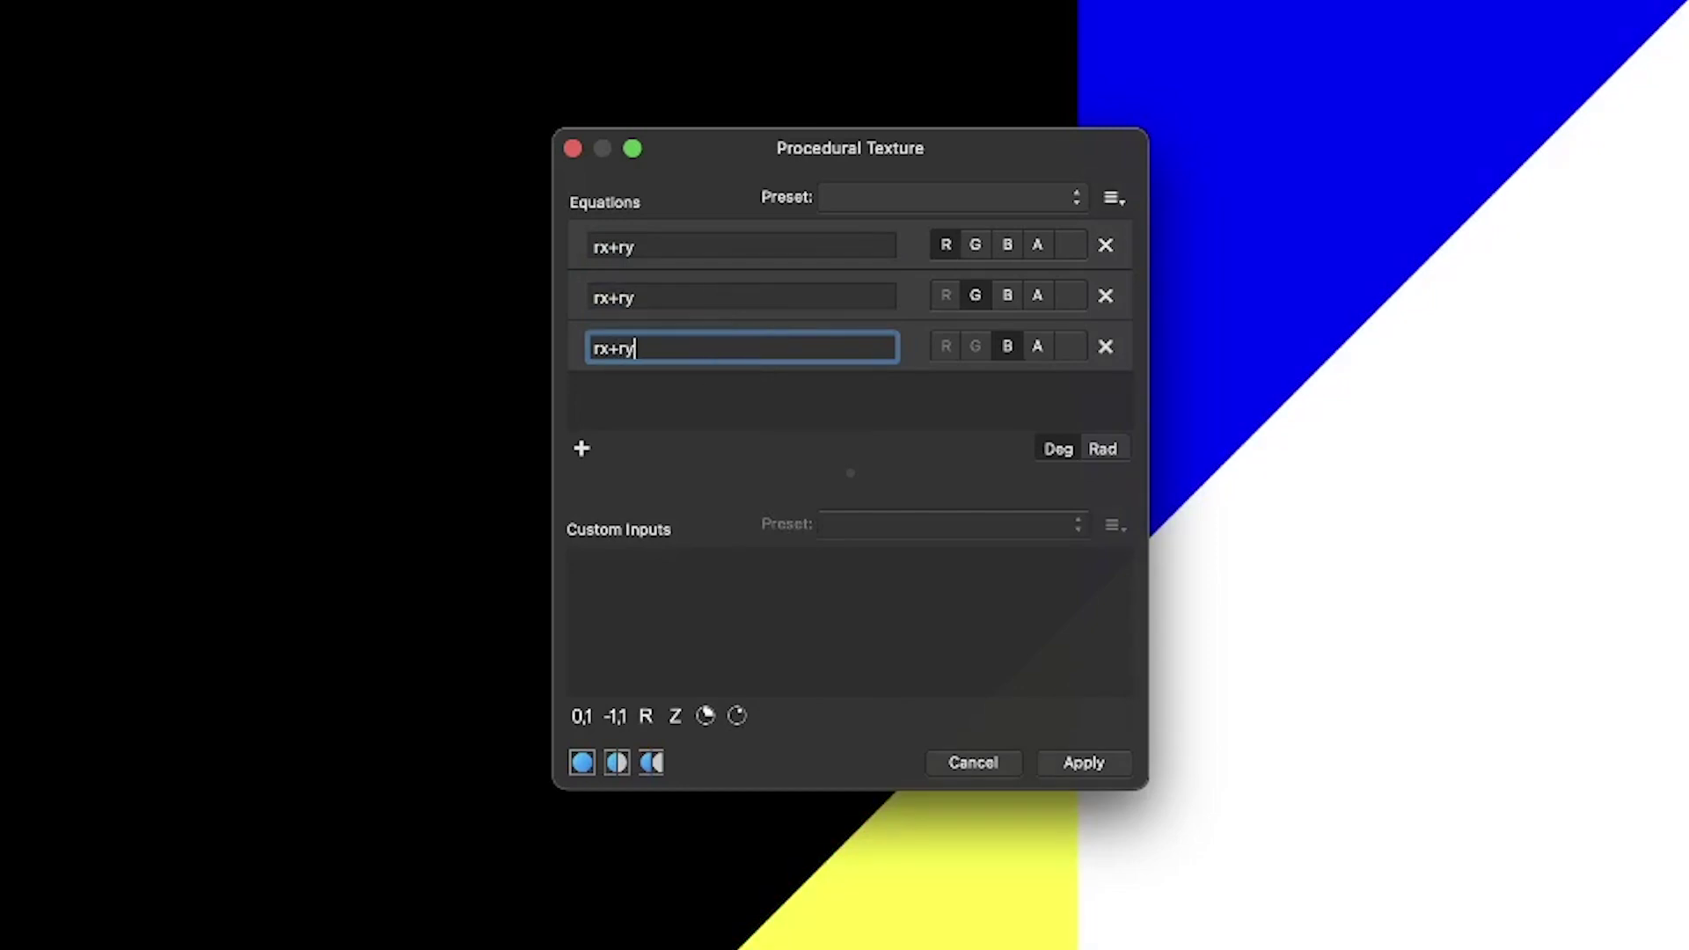
pyautogui.press('Return')
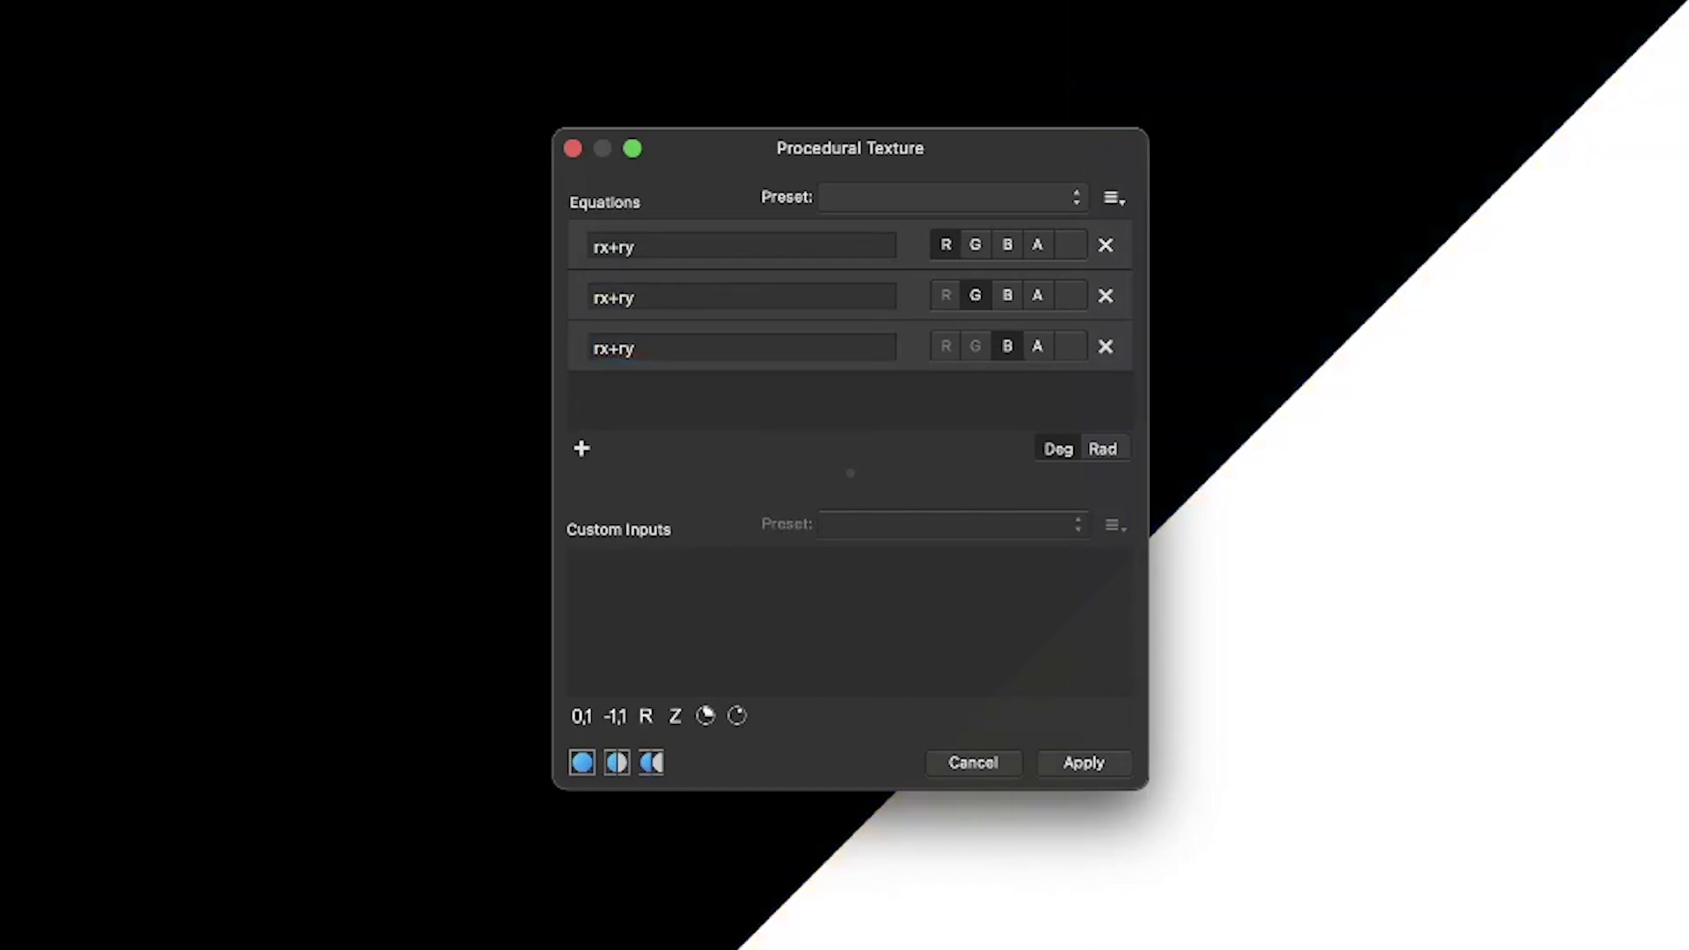
pyautogui.moveTo(1011, 810); pyautogui.dragTo(510, 492)
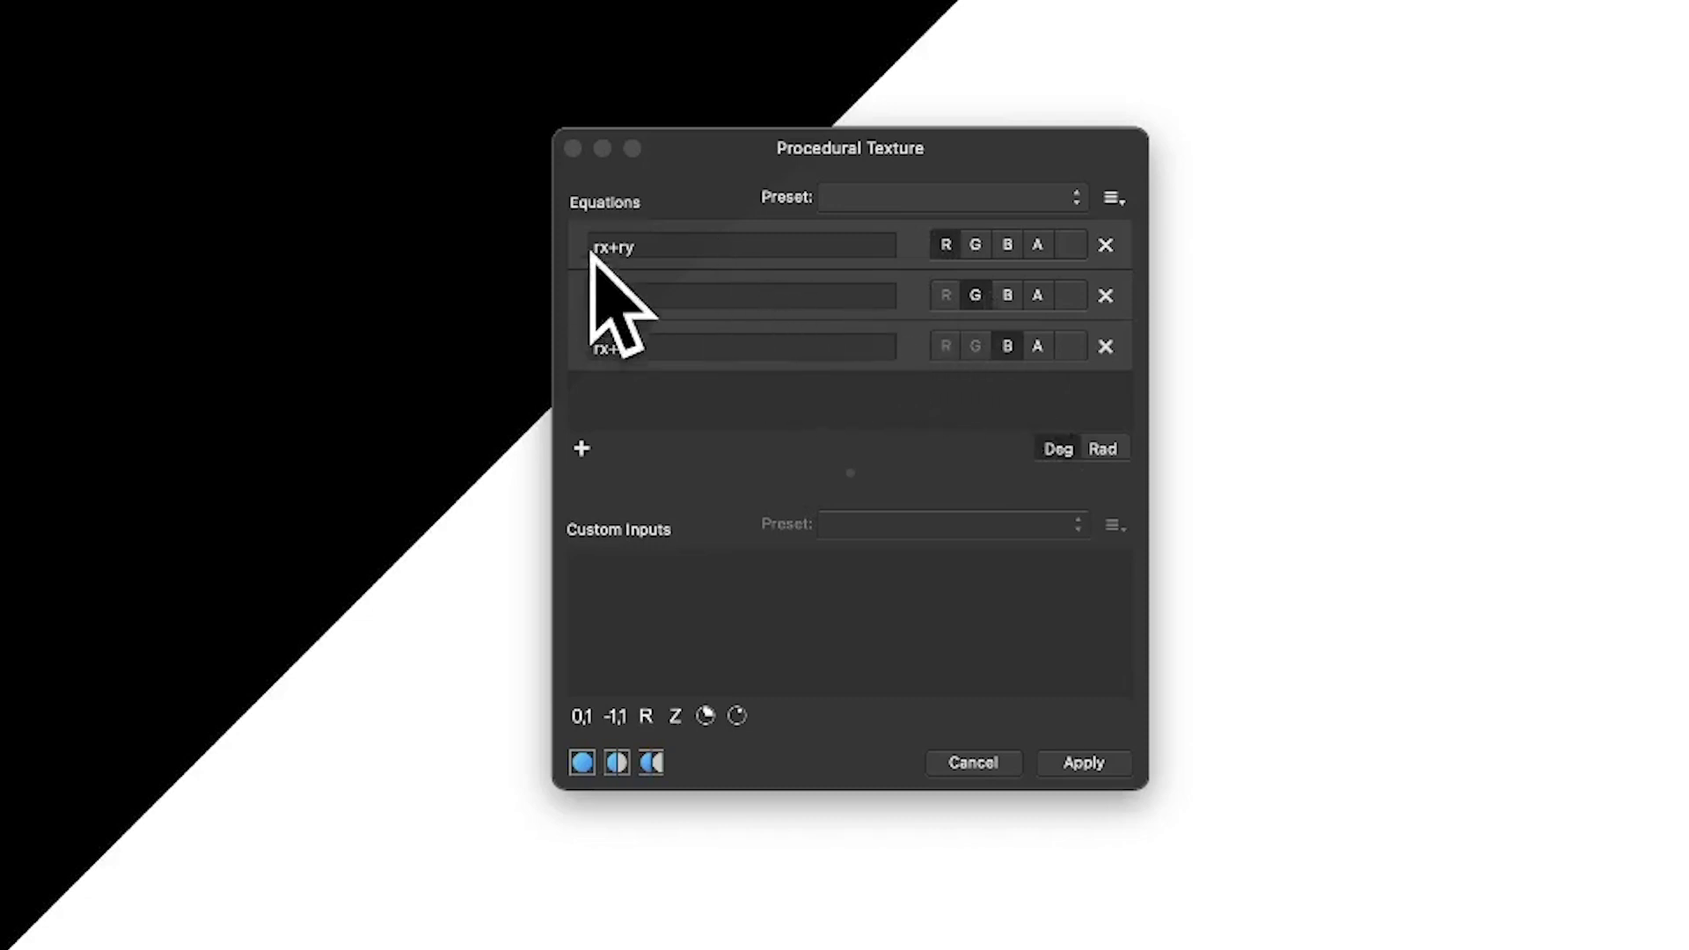
# - Wrap the first equation as (rx+ry) and place the caret after the closing parenthesis
pyautogui.click(695, 250)
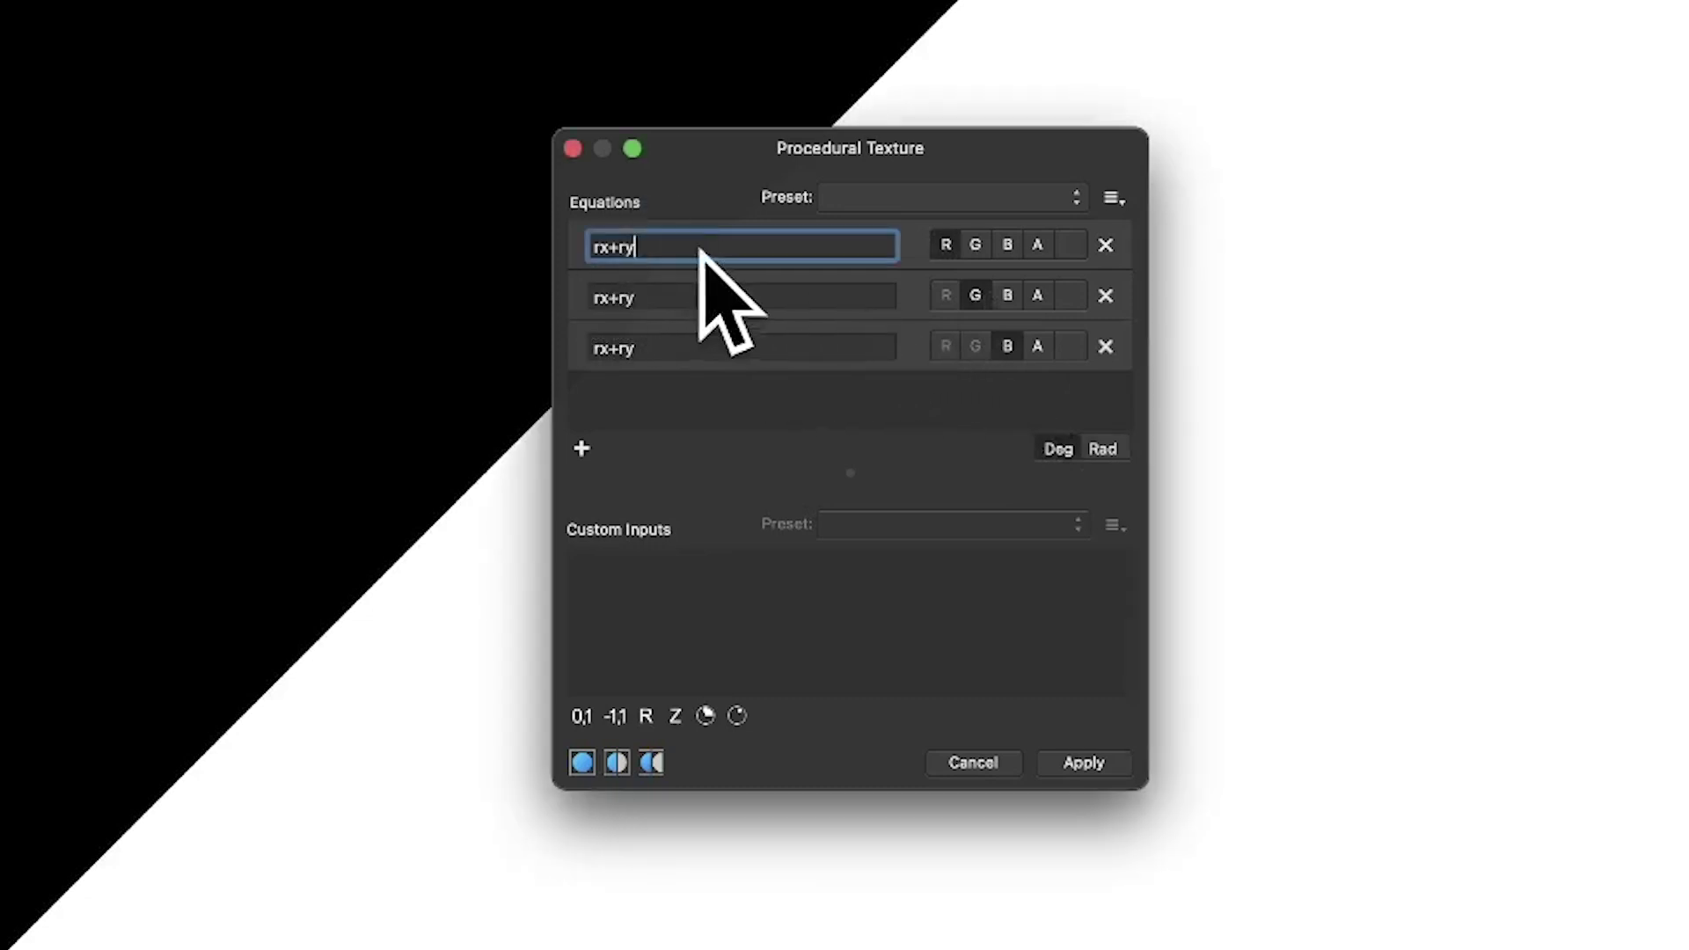
pyautogui.click(594, 247)
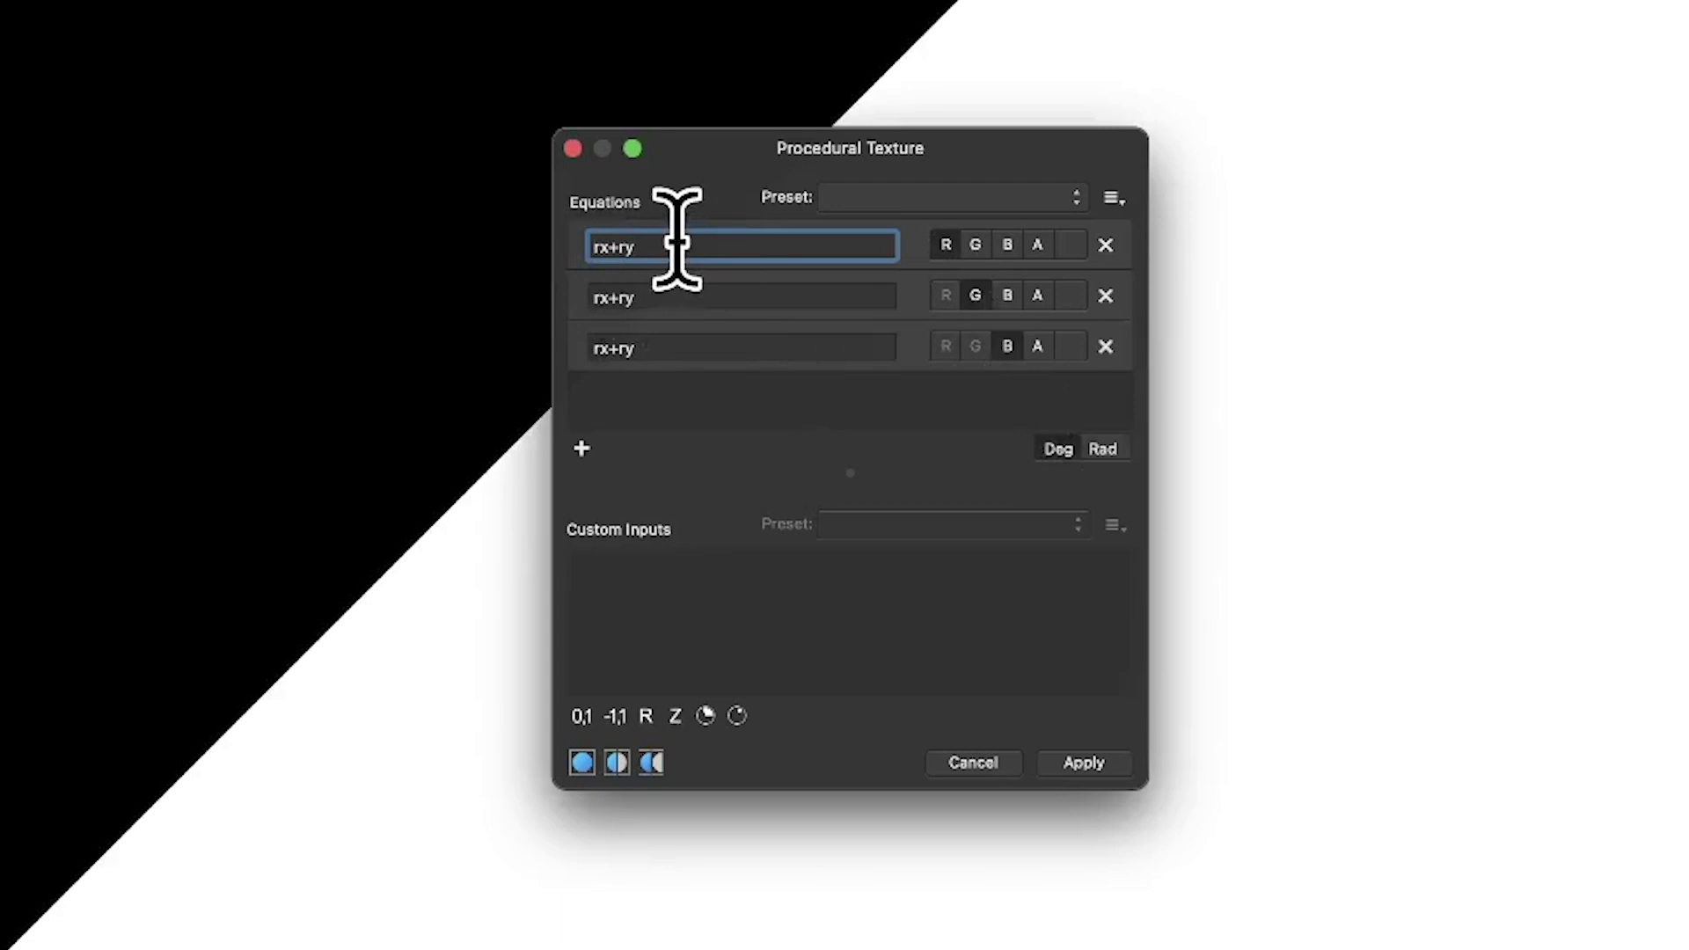
pyautogui.write('(')
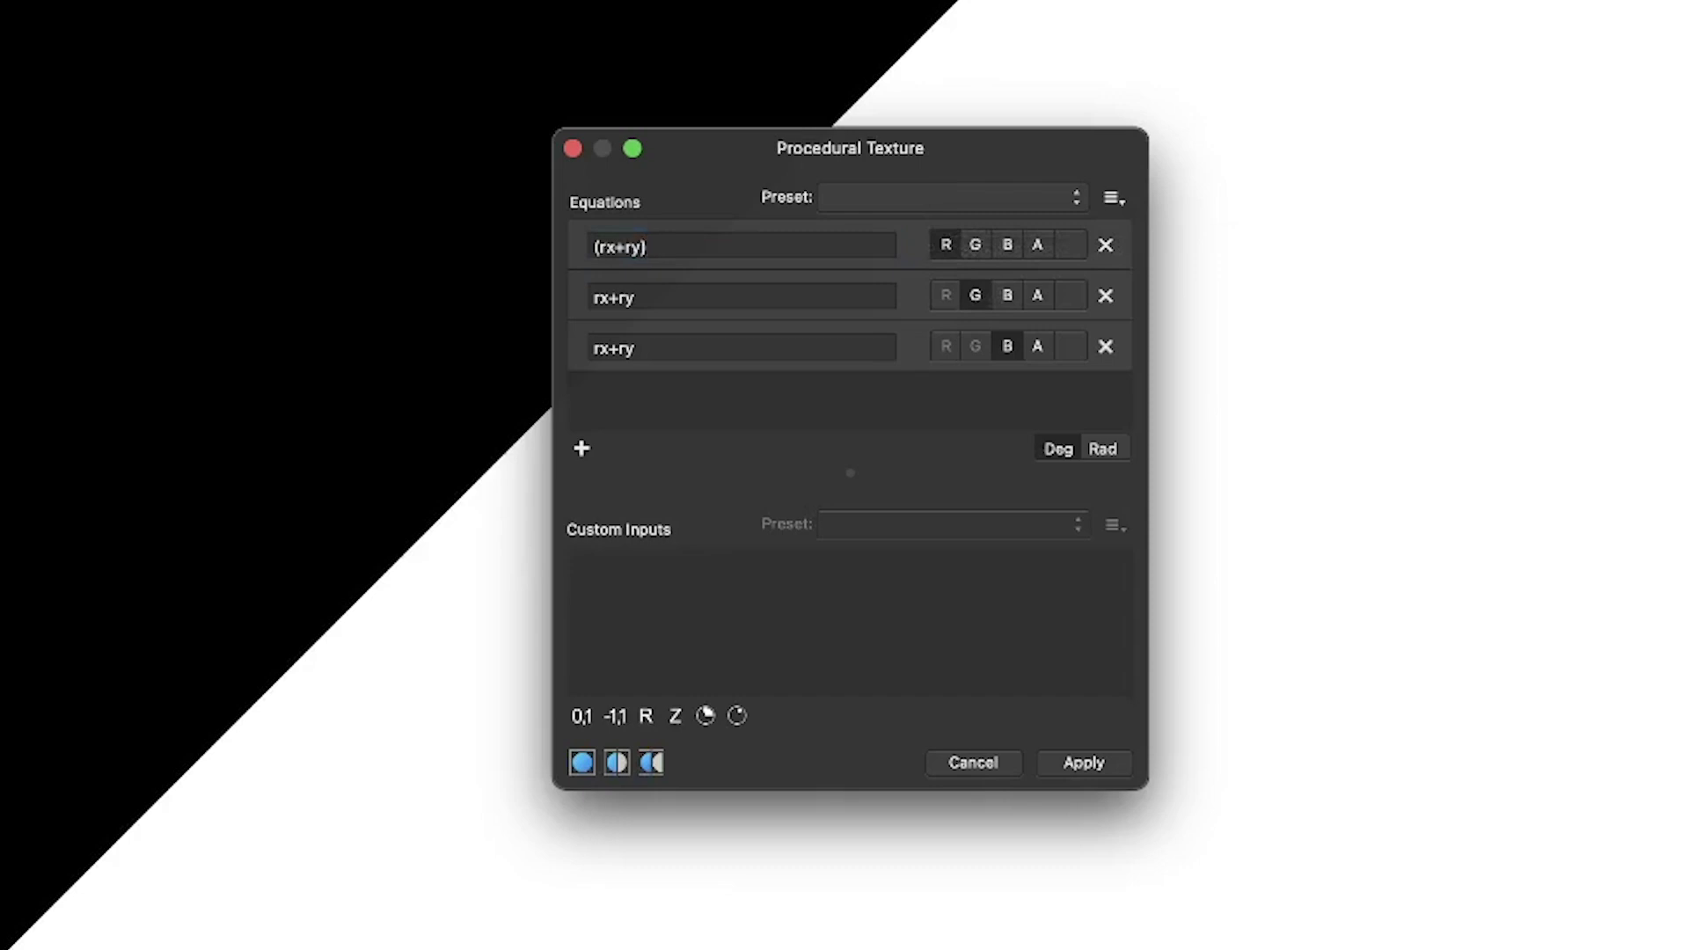
pyautogui.click(648, 246)
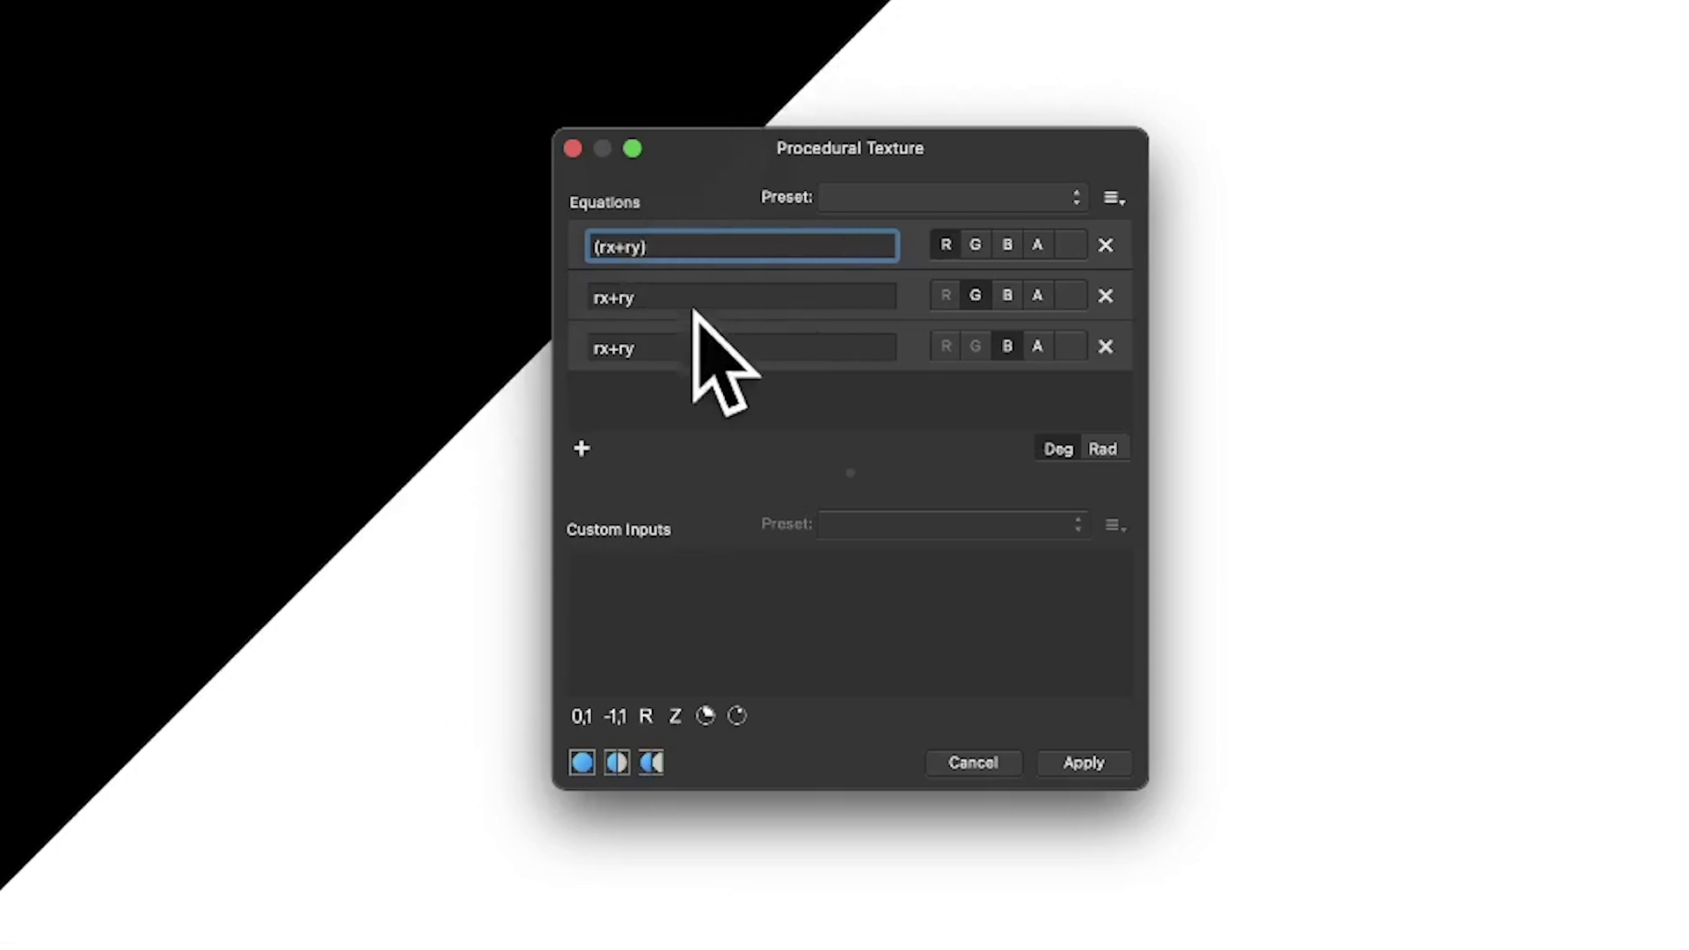
# - Set the red equation to (rx+ry)/100 and paste it into the green and blue equations
pyautogui.write('/100')
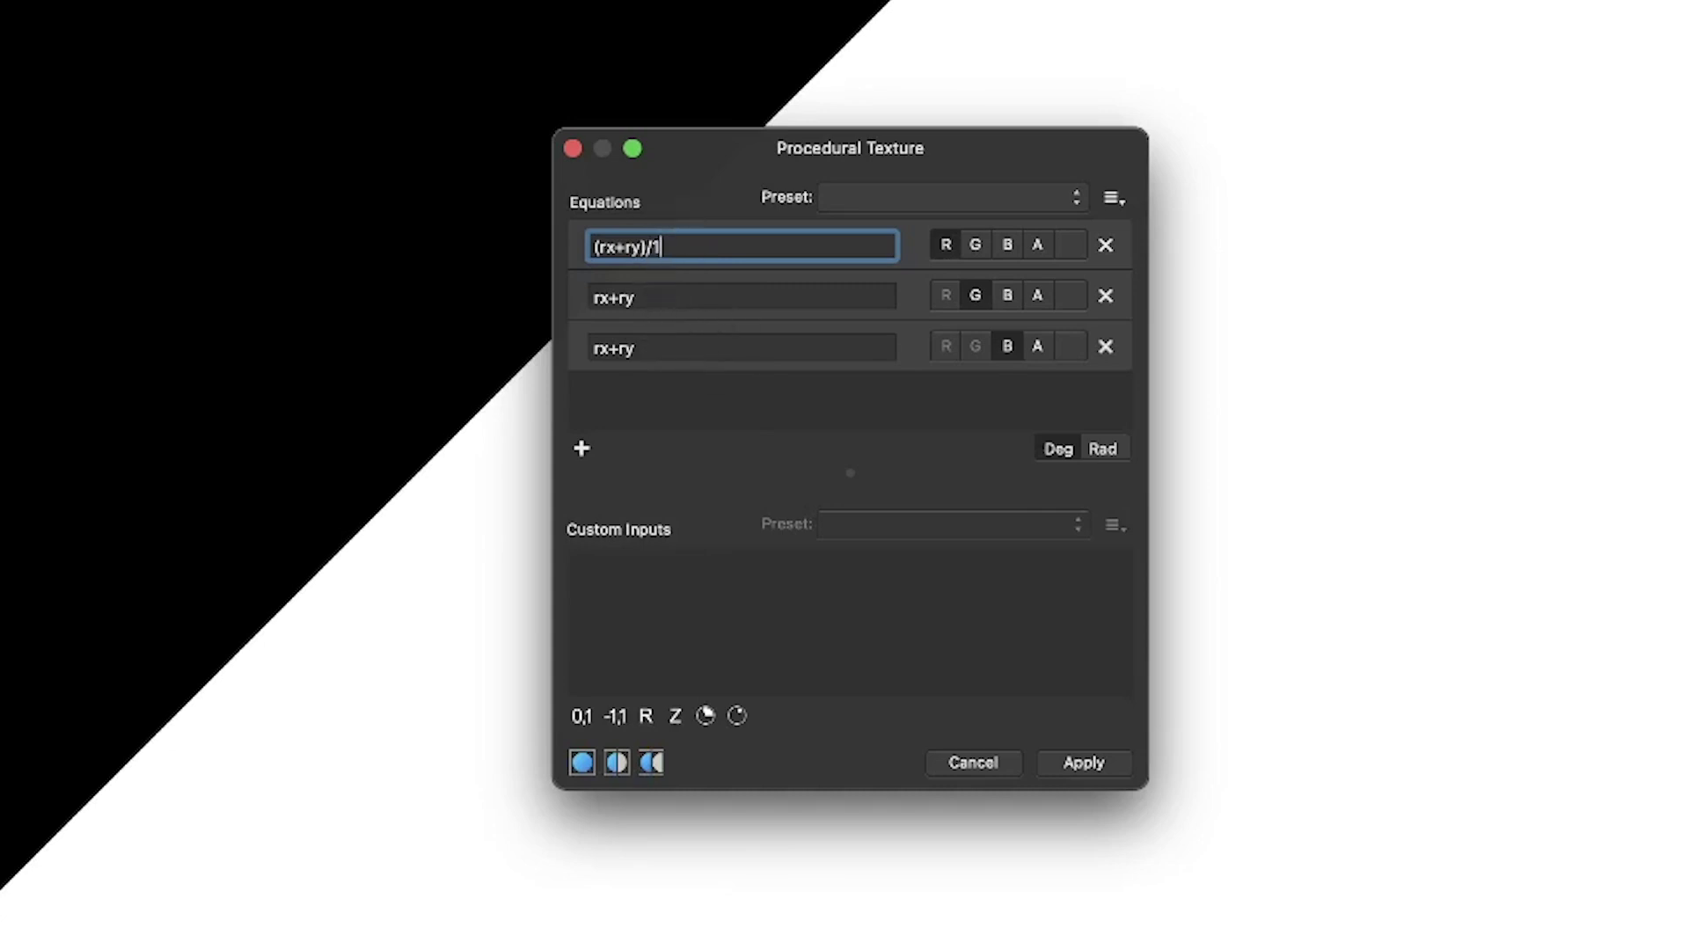
pyautogui.press('Return')
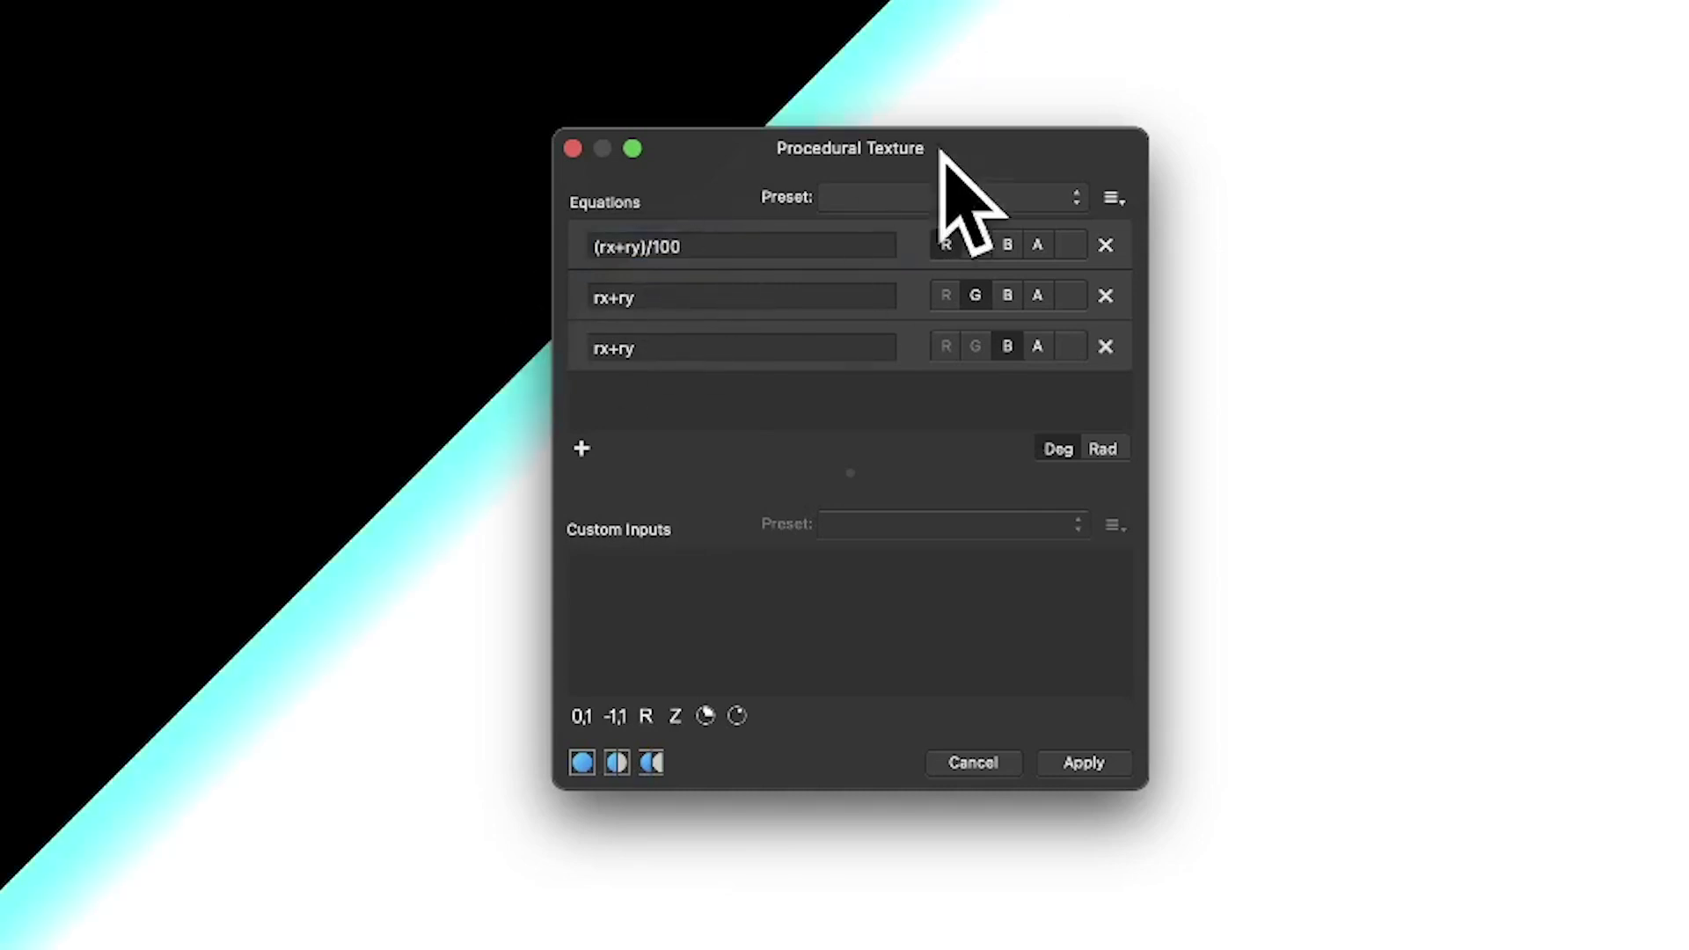
pyautogui.moveTo(689, 237); pyautogui.dragTo(561, 230)
pyautogui.press('super+c')
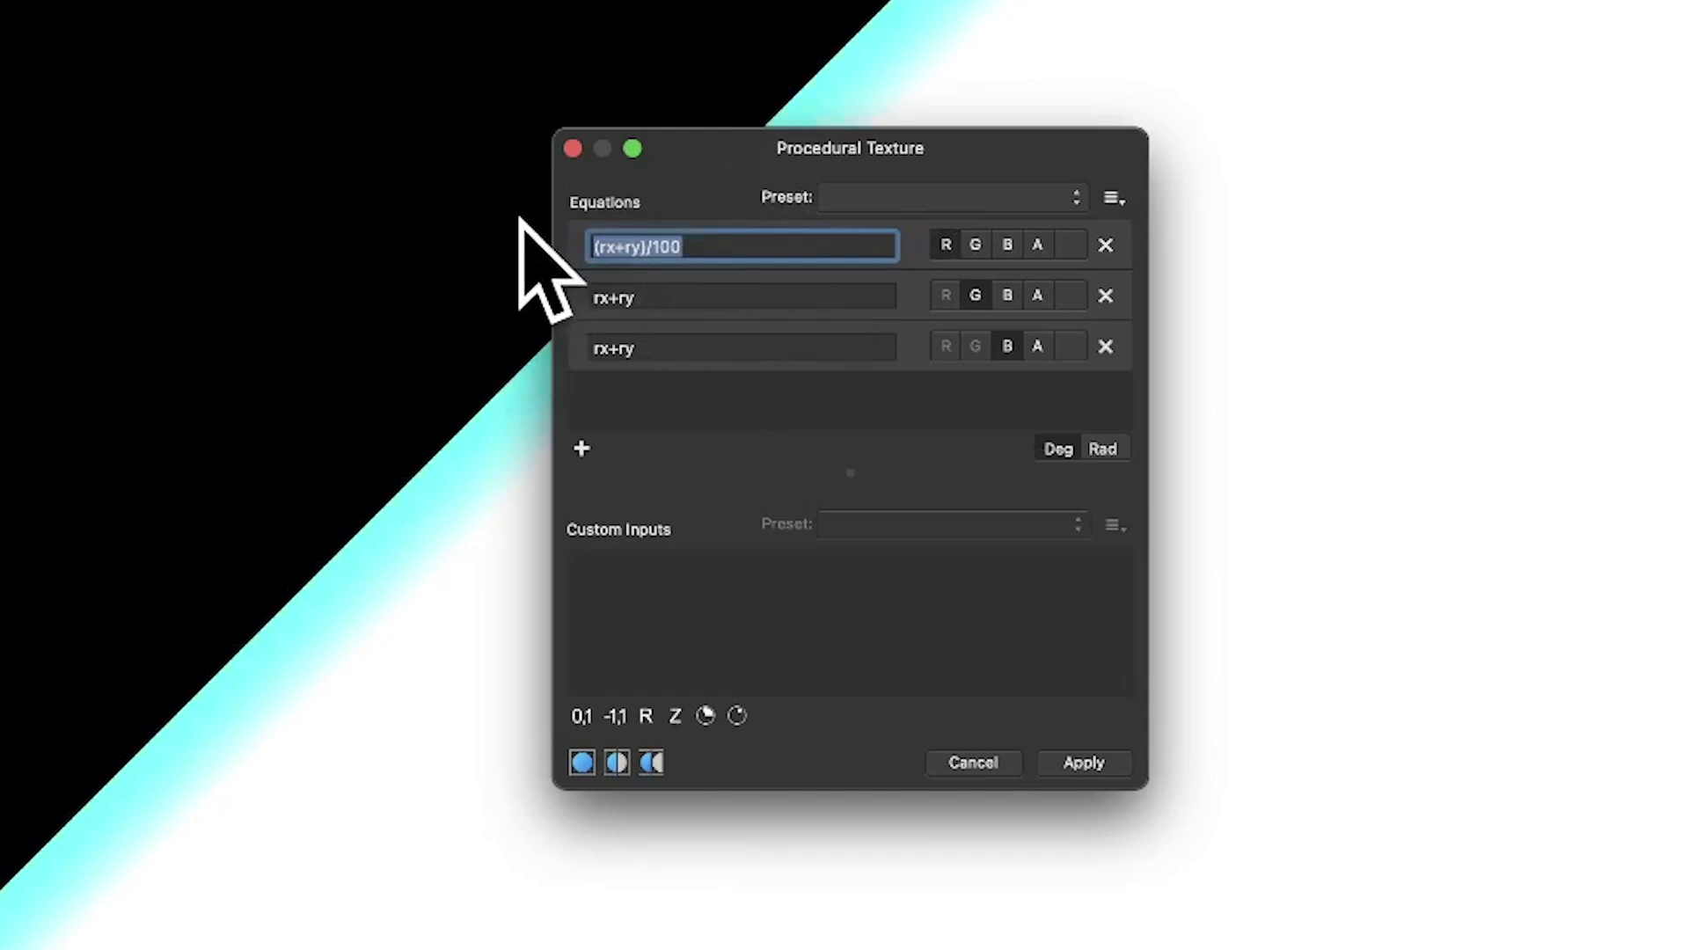
pyautogui.moveTo(664, 299); pyautogui.dragTo(573, 283)
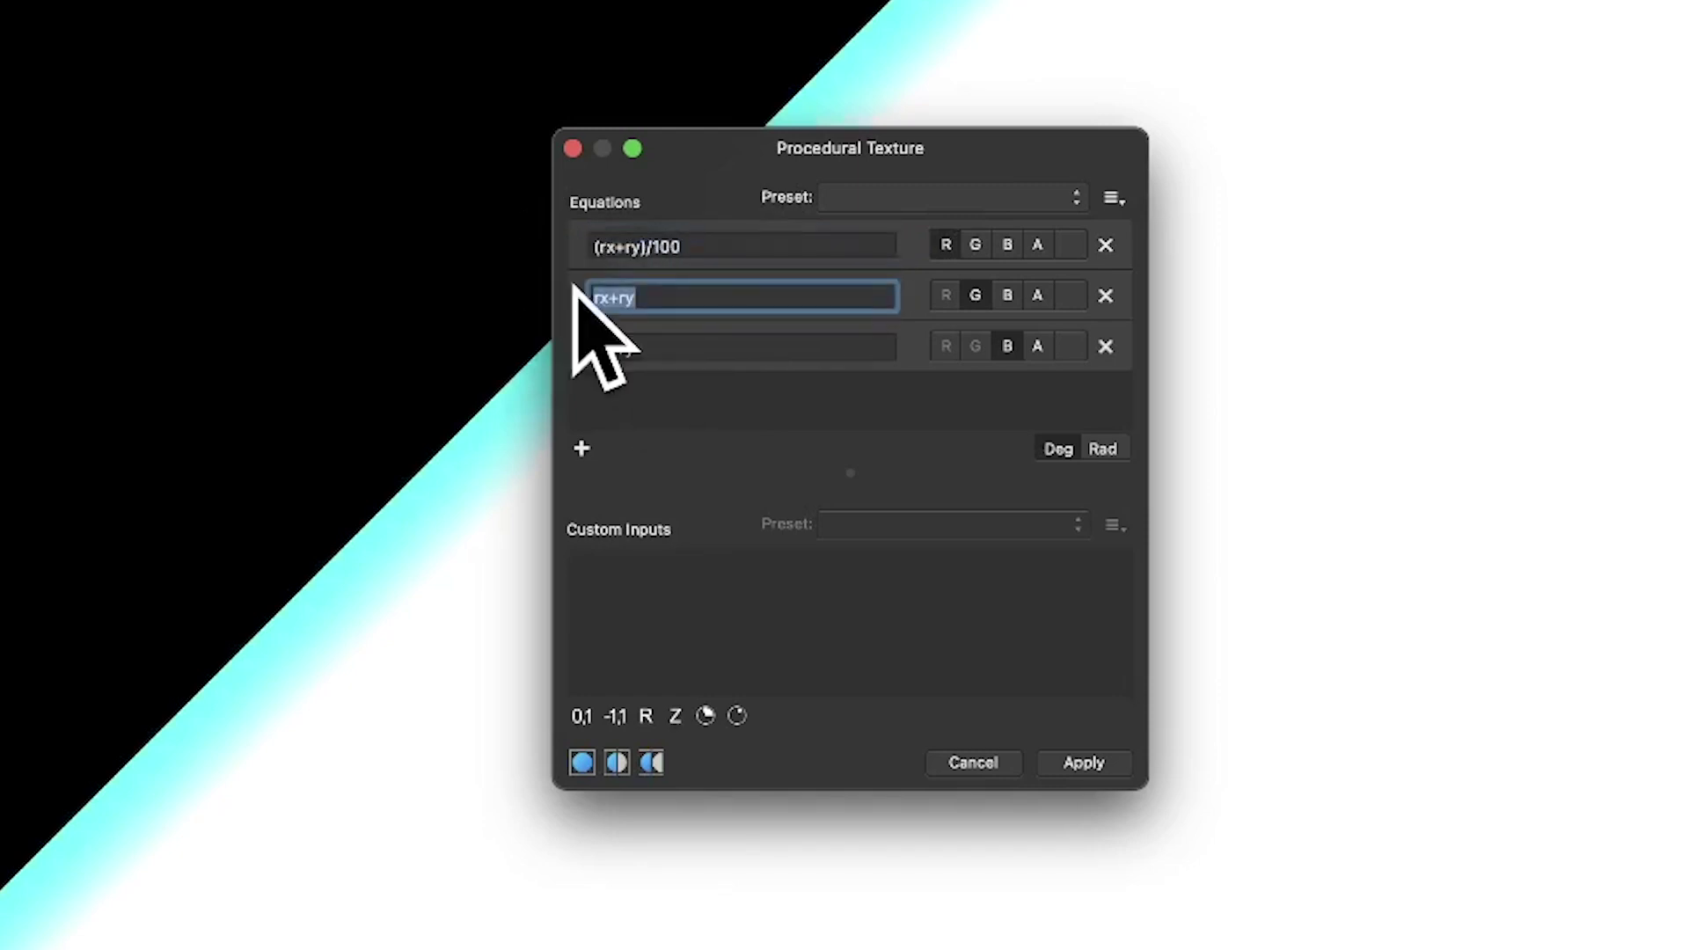
pyautogui.press('super+v')
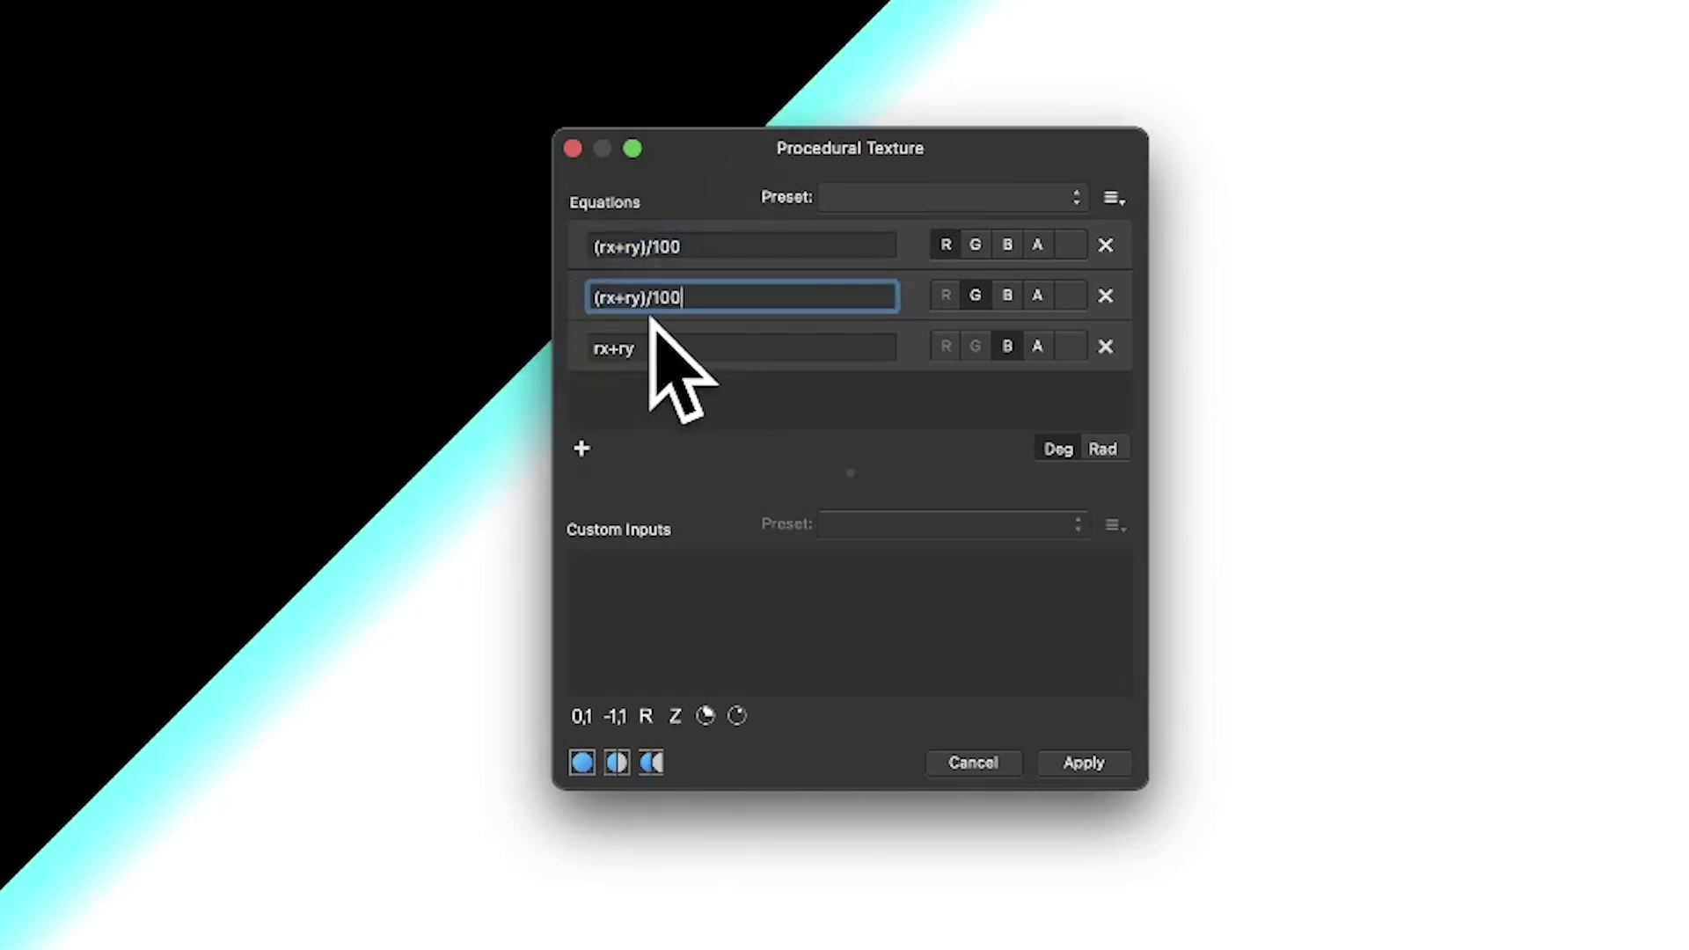
pyautogui.moveTo(664, 336); pyautogui.dragTo(547, 333)
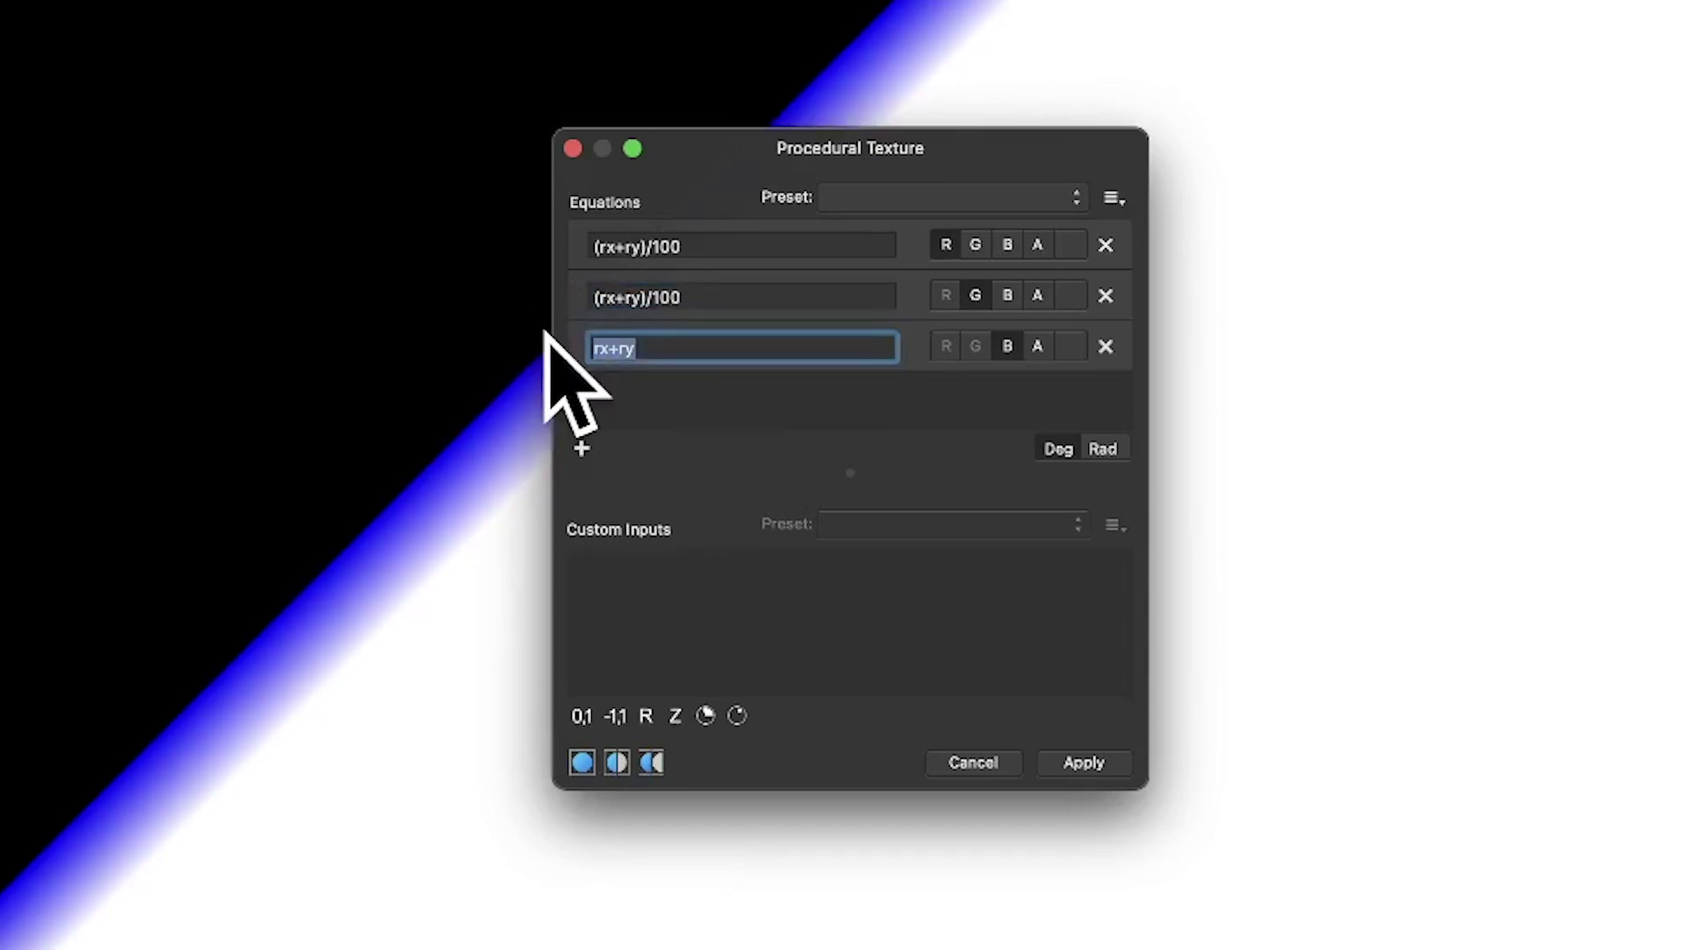
pyautogui.press('super+v')
pyautogui.press('Return')
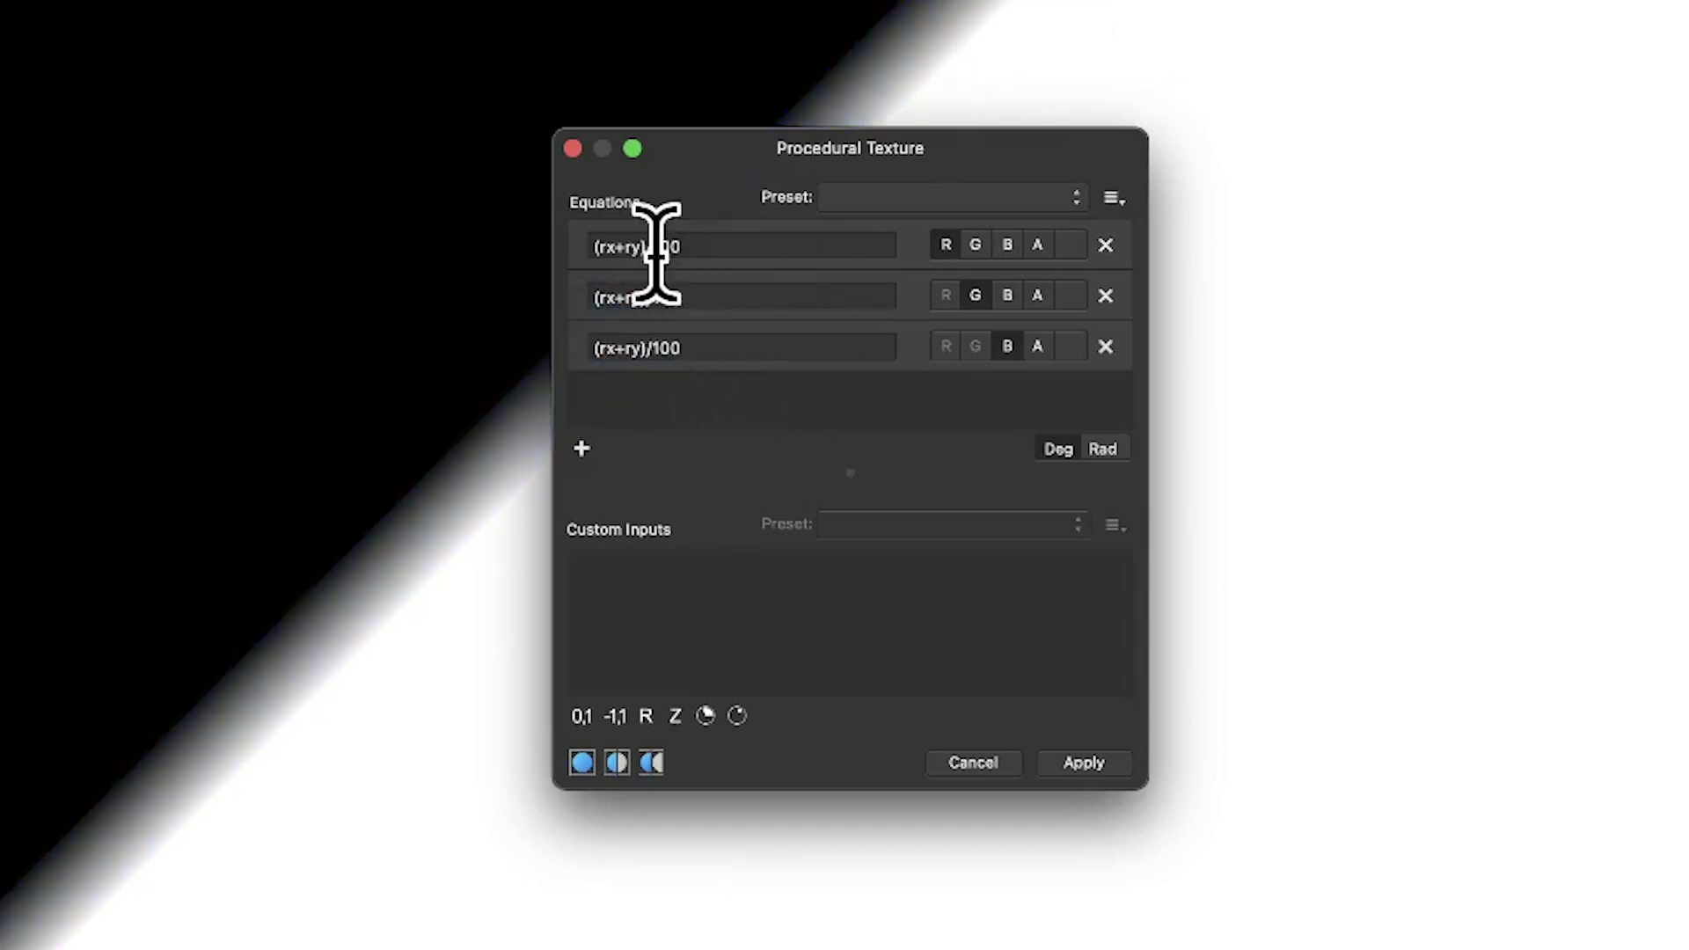
# - Briefly try /200 on the red equation, restore /100, and drag the texture origin
pyautogui.moveTo(648, 248)
pyautogui.mouseDown()
pyautogui.moveTo(675, 249)
pyautogui.moveTo(662, 249)
pyautogui.mouseUp()
pyautogui.write('2')
pyautogui.press('Return')
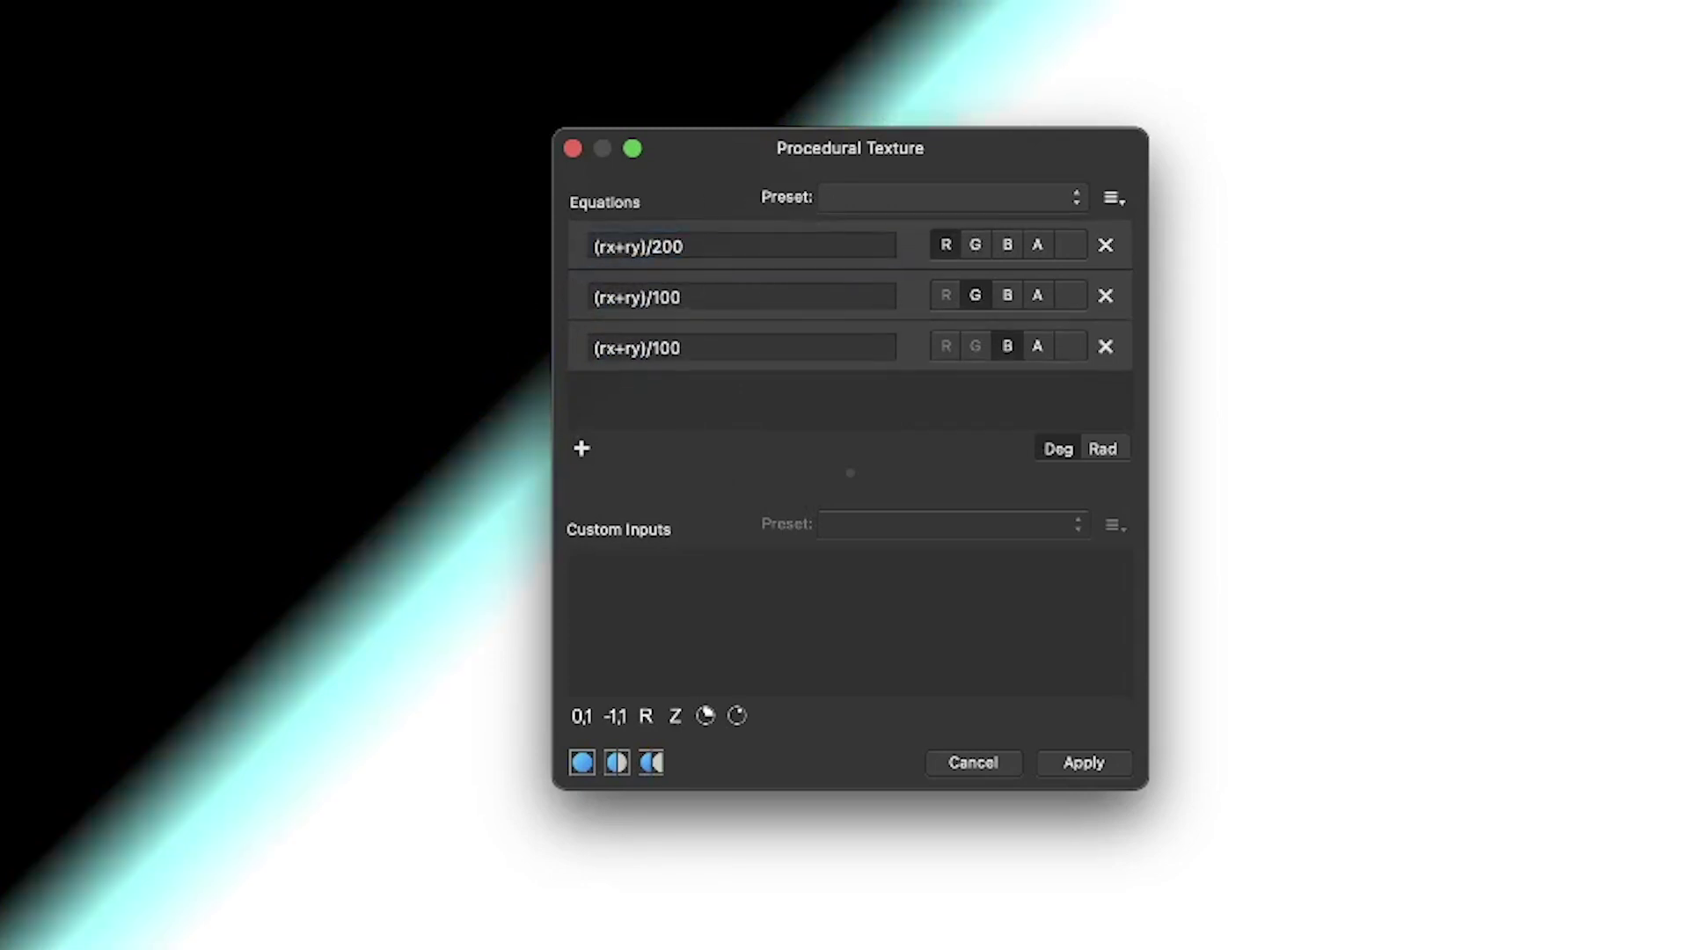
pyautogui.click(660, 247)
pyautogui.press('BackSpace')
pyautogui.write('1')
pyautogui.press('Return')
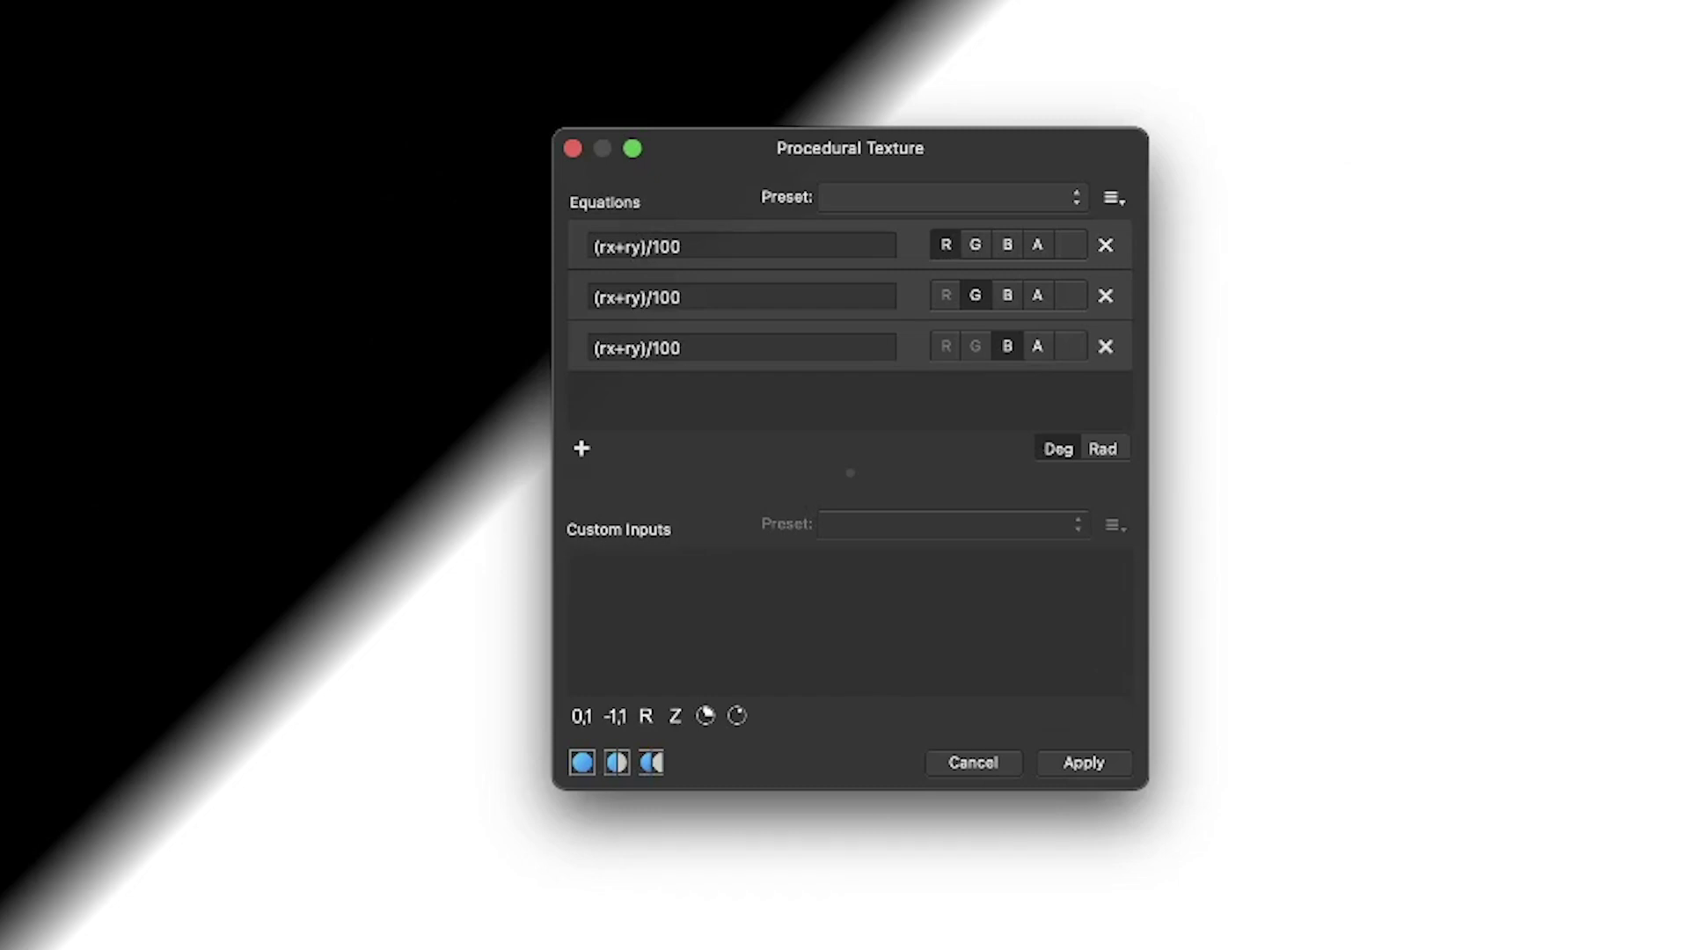
pyautogui.moveTo(352, 704); pyautogui.dragTo(404, 747)
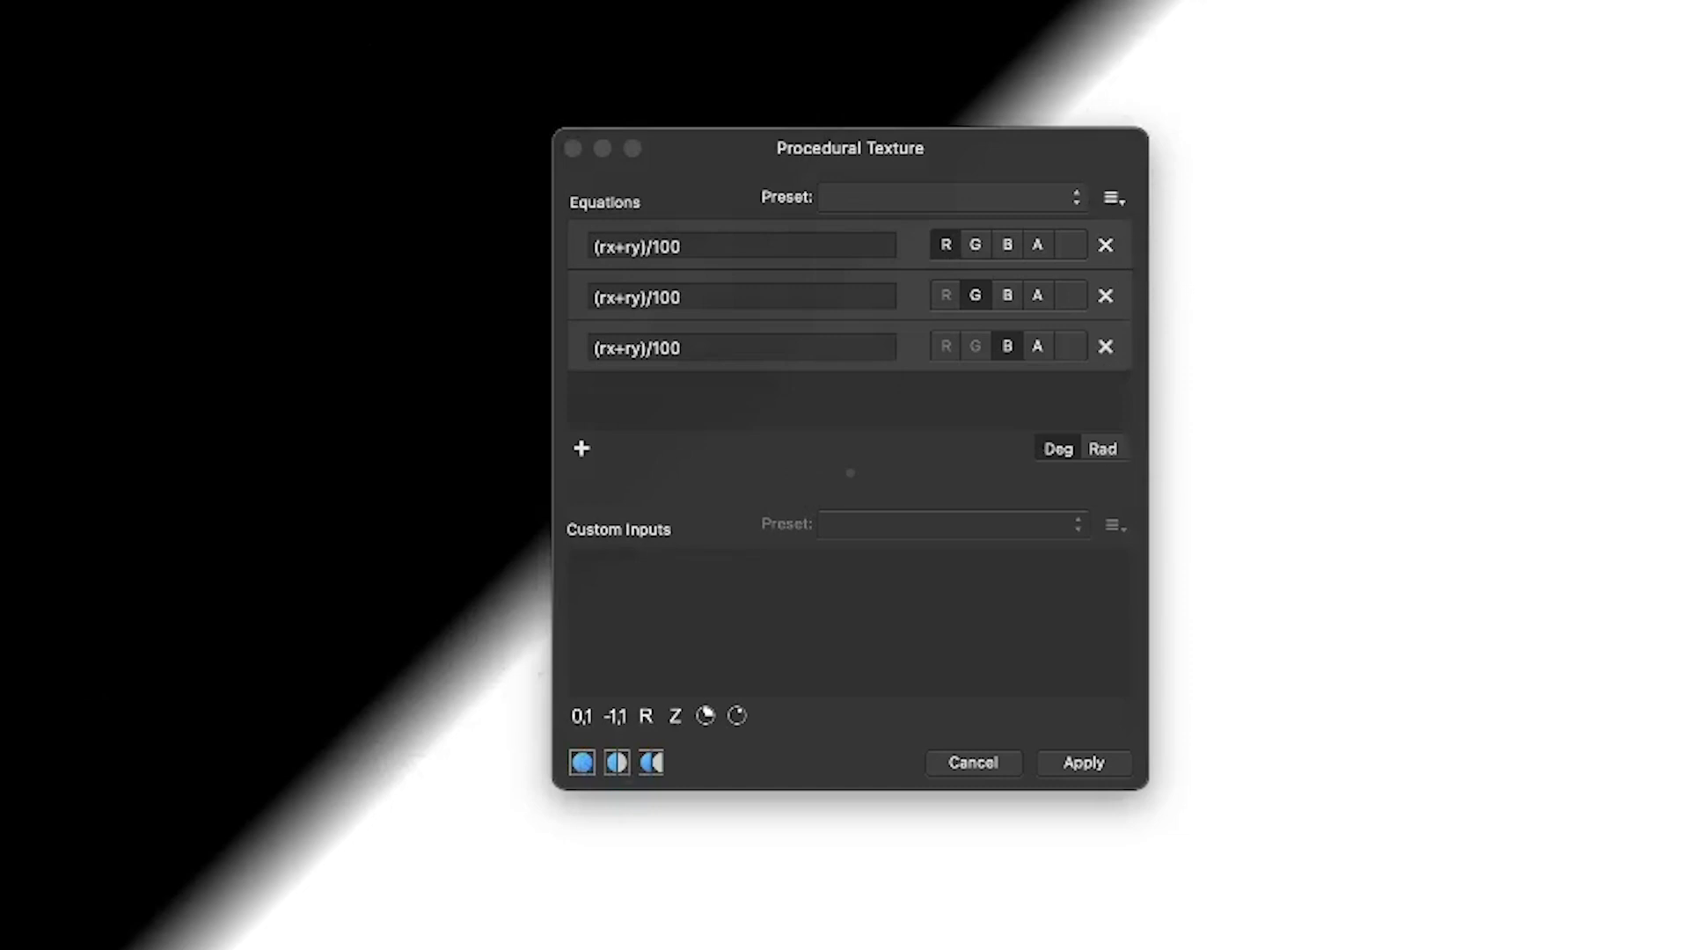
# - Try numeric weights of 0.5 on rx and 0.7 on ry in the red equation
pyautogui.click(599, 246)
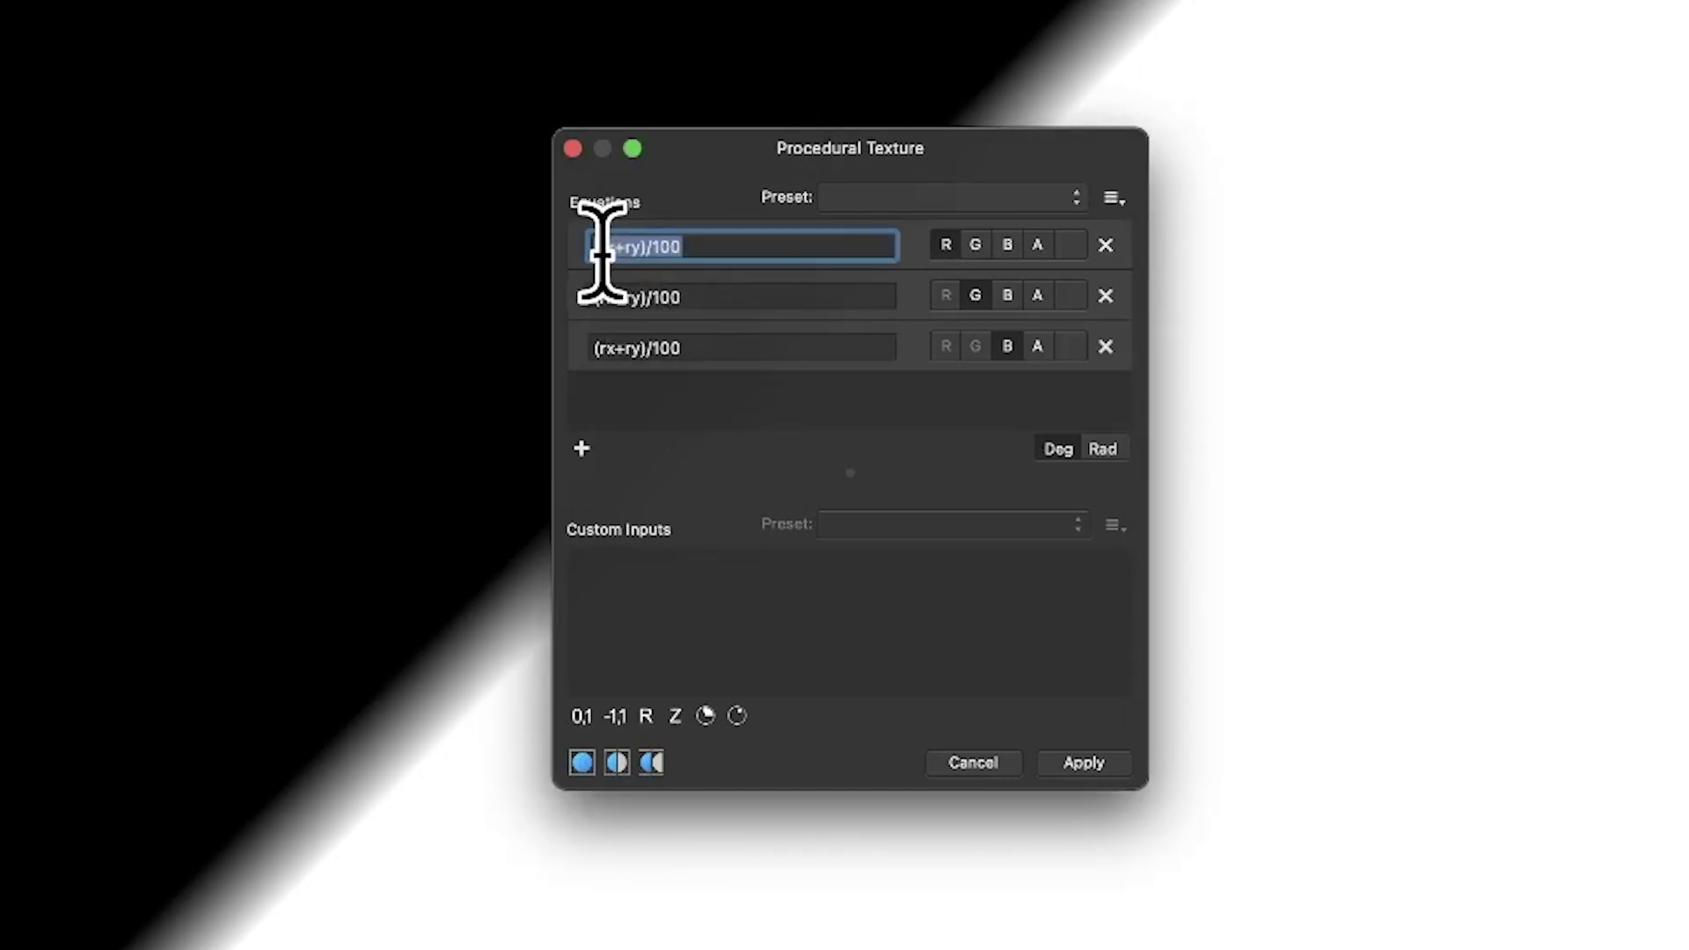
pyautogui.click(600, 248)
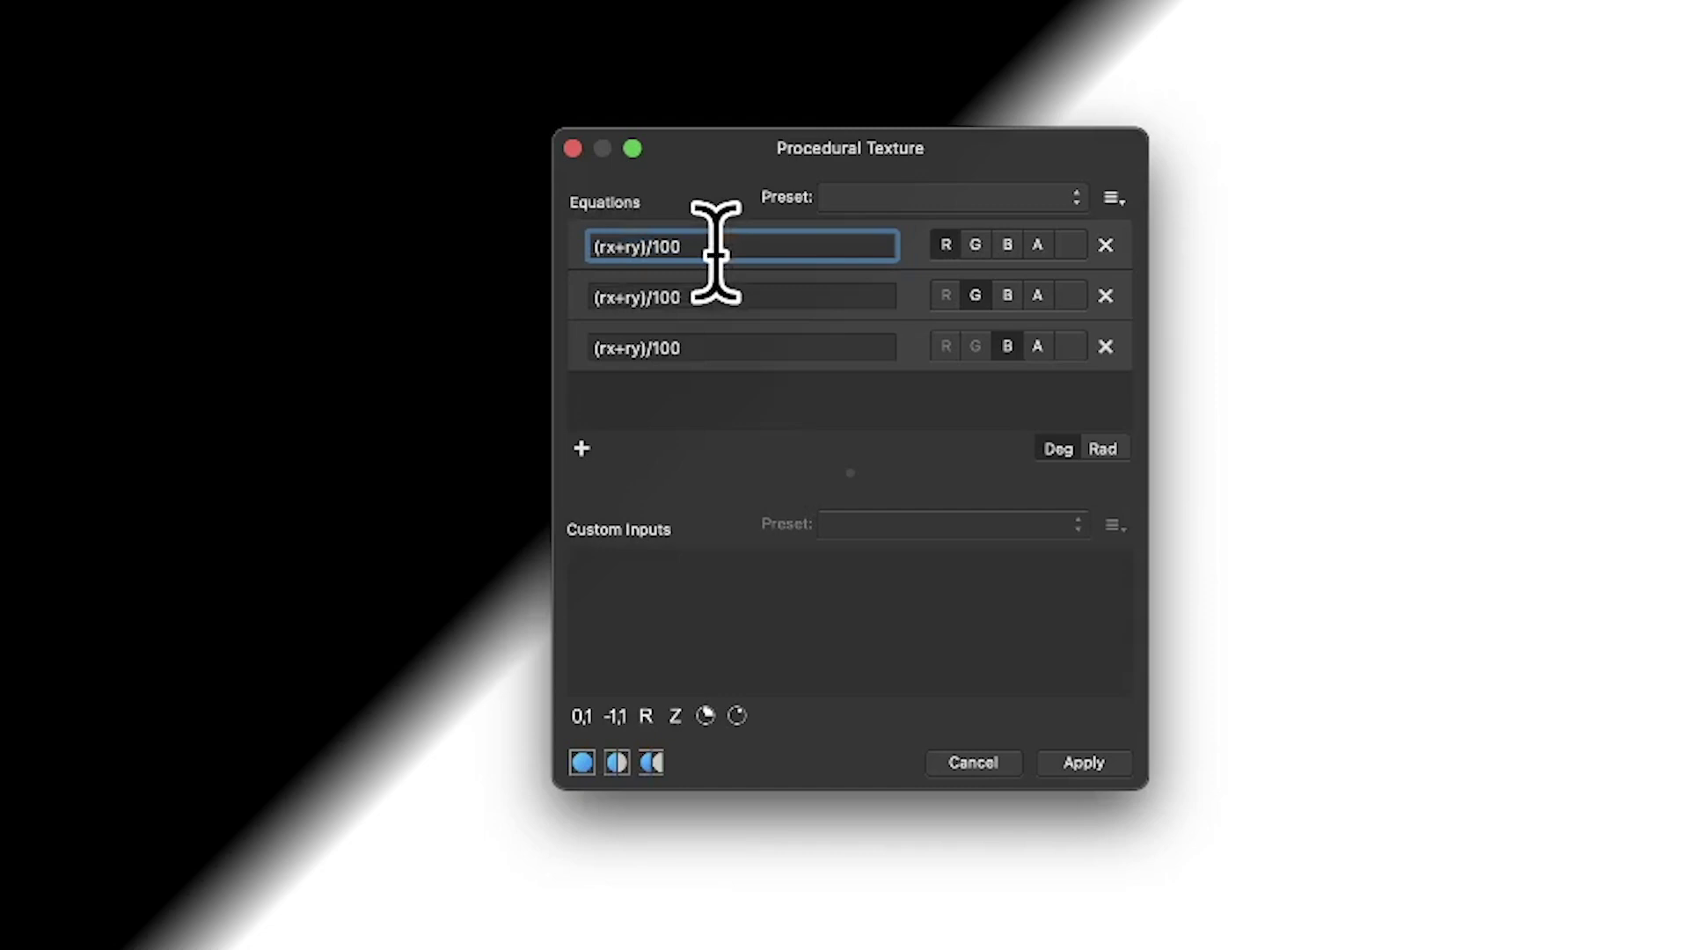
pyautogui.write('0.5*')
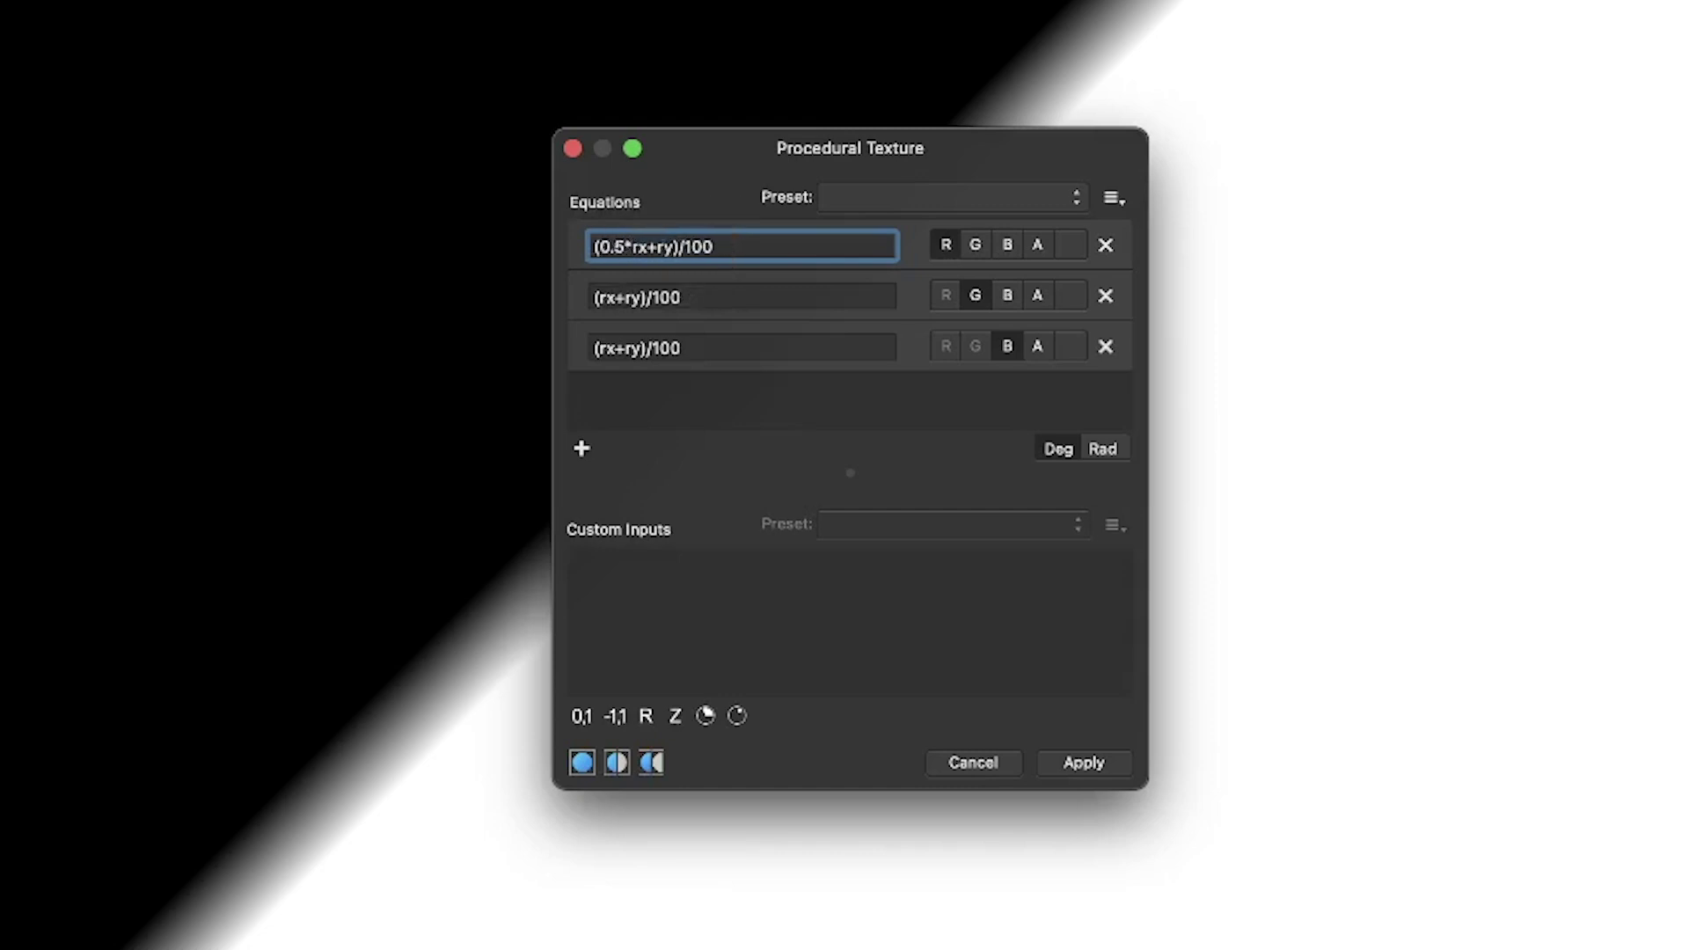
pyautogui.press('Return')
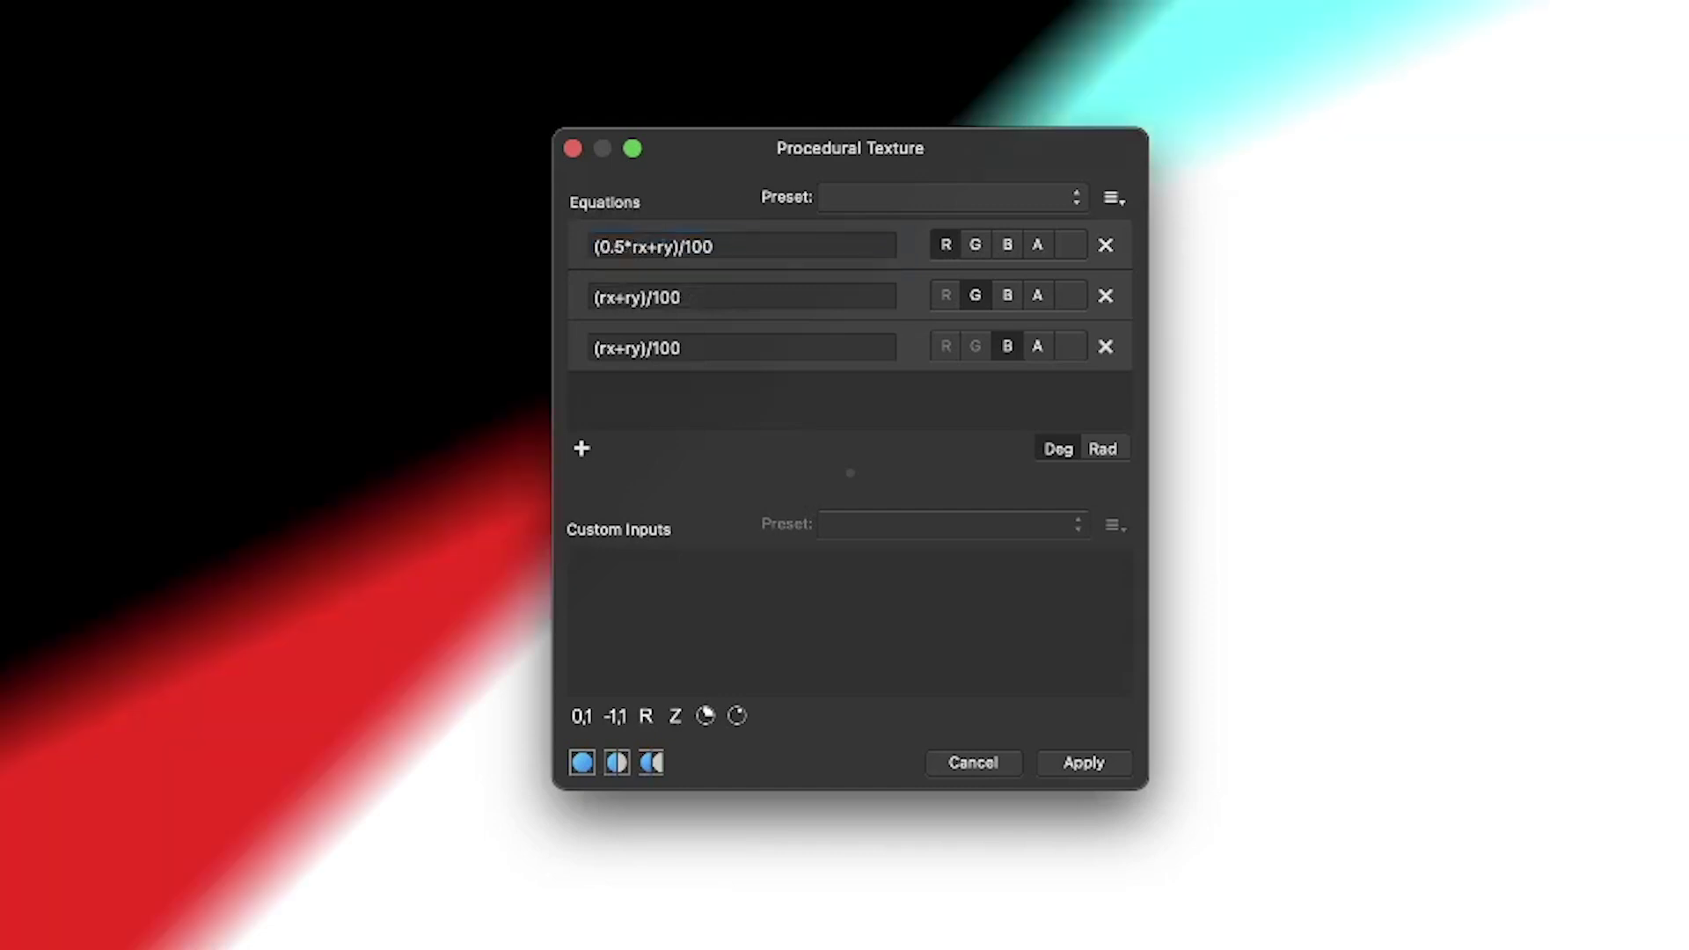
pyautogui.click(664, 246)
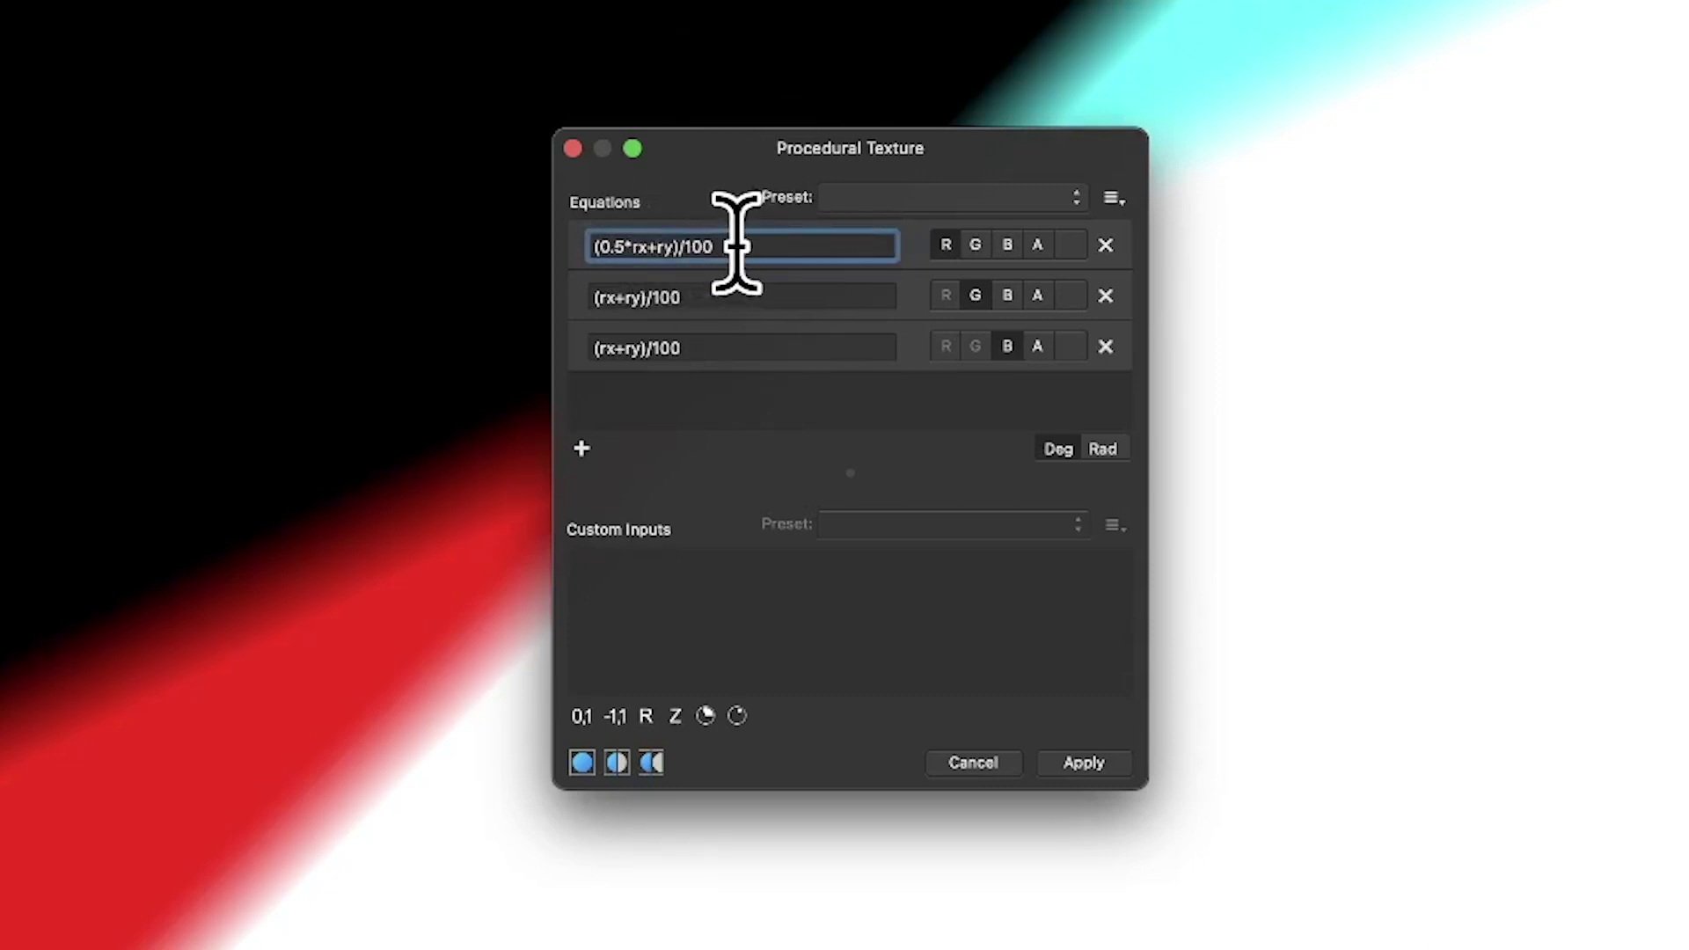
pyautogui.write('0.7*')
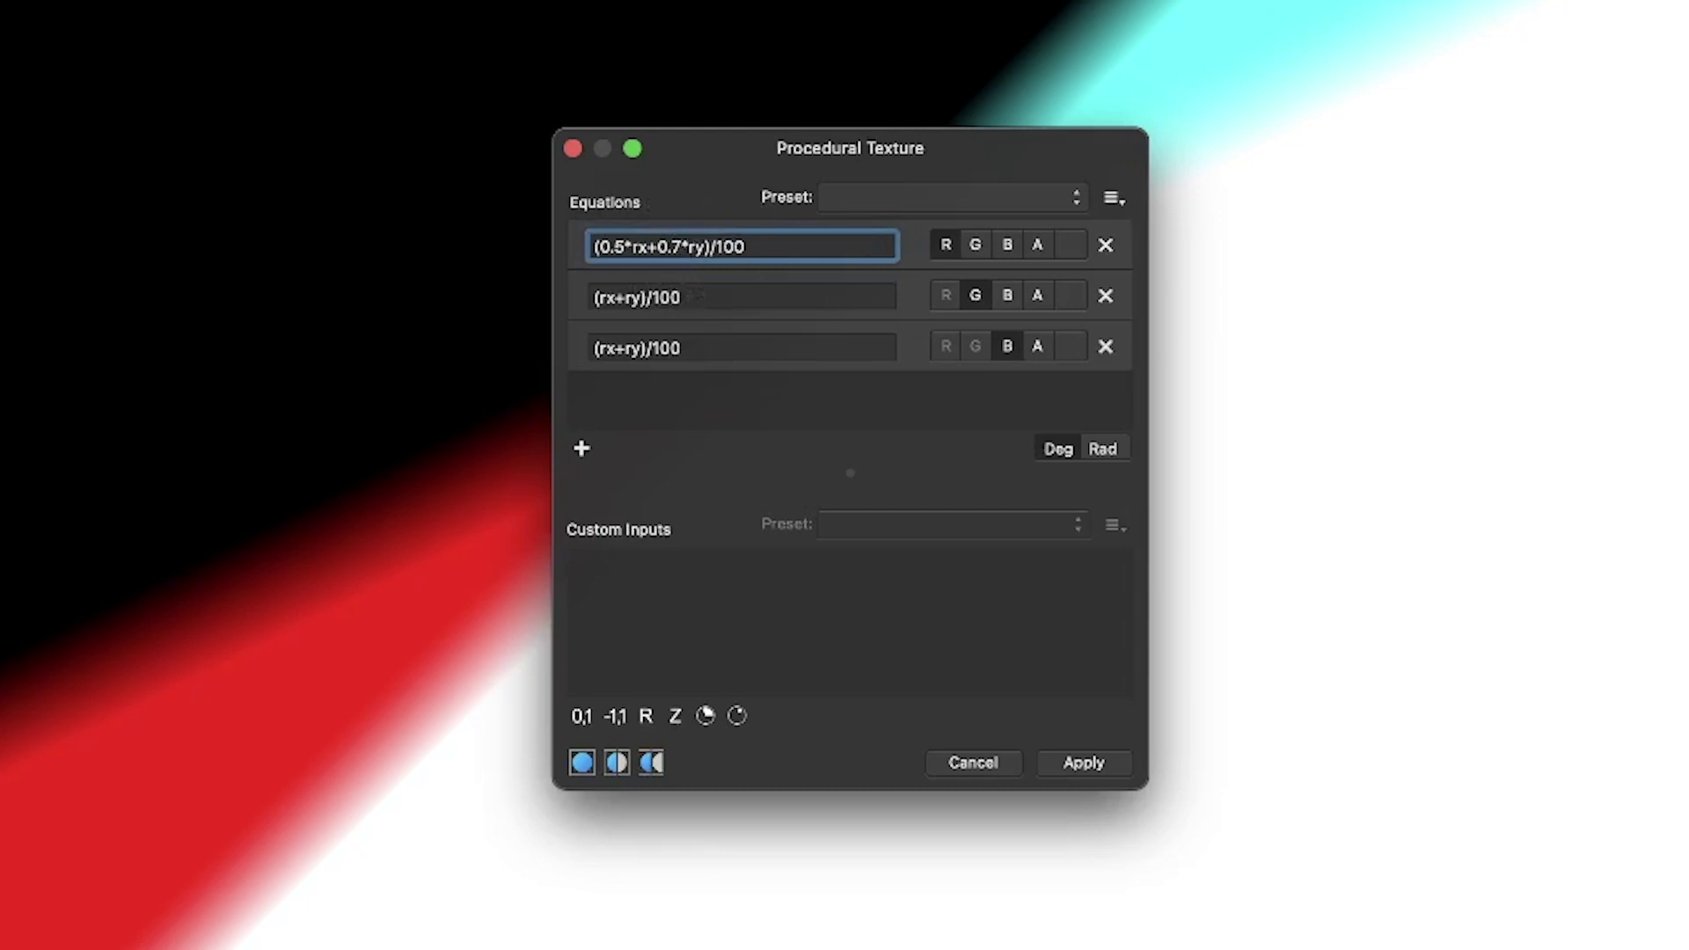
pyautogui.press('Return')
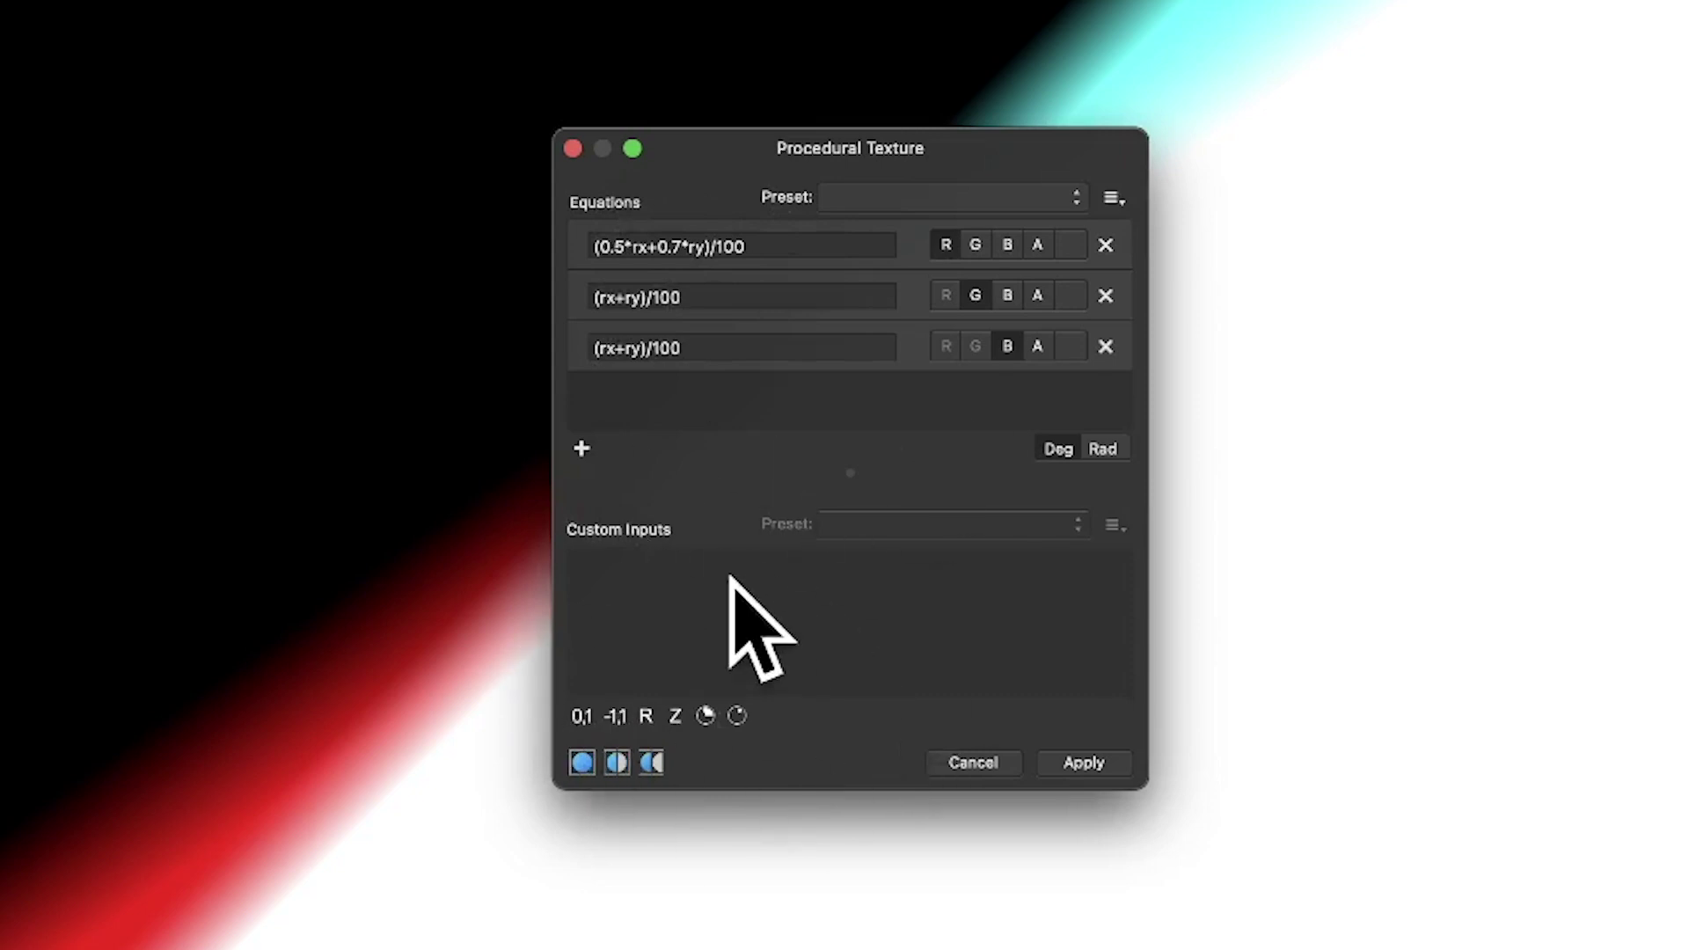
# - Swap the numeric weights for variables a and b, giving (a*rx+b*ry)/100
pyautogui.click(626, 247)
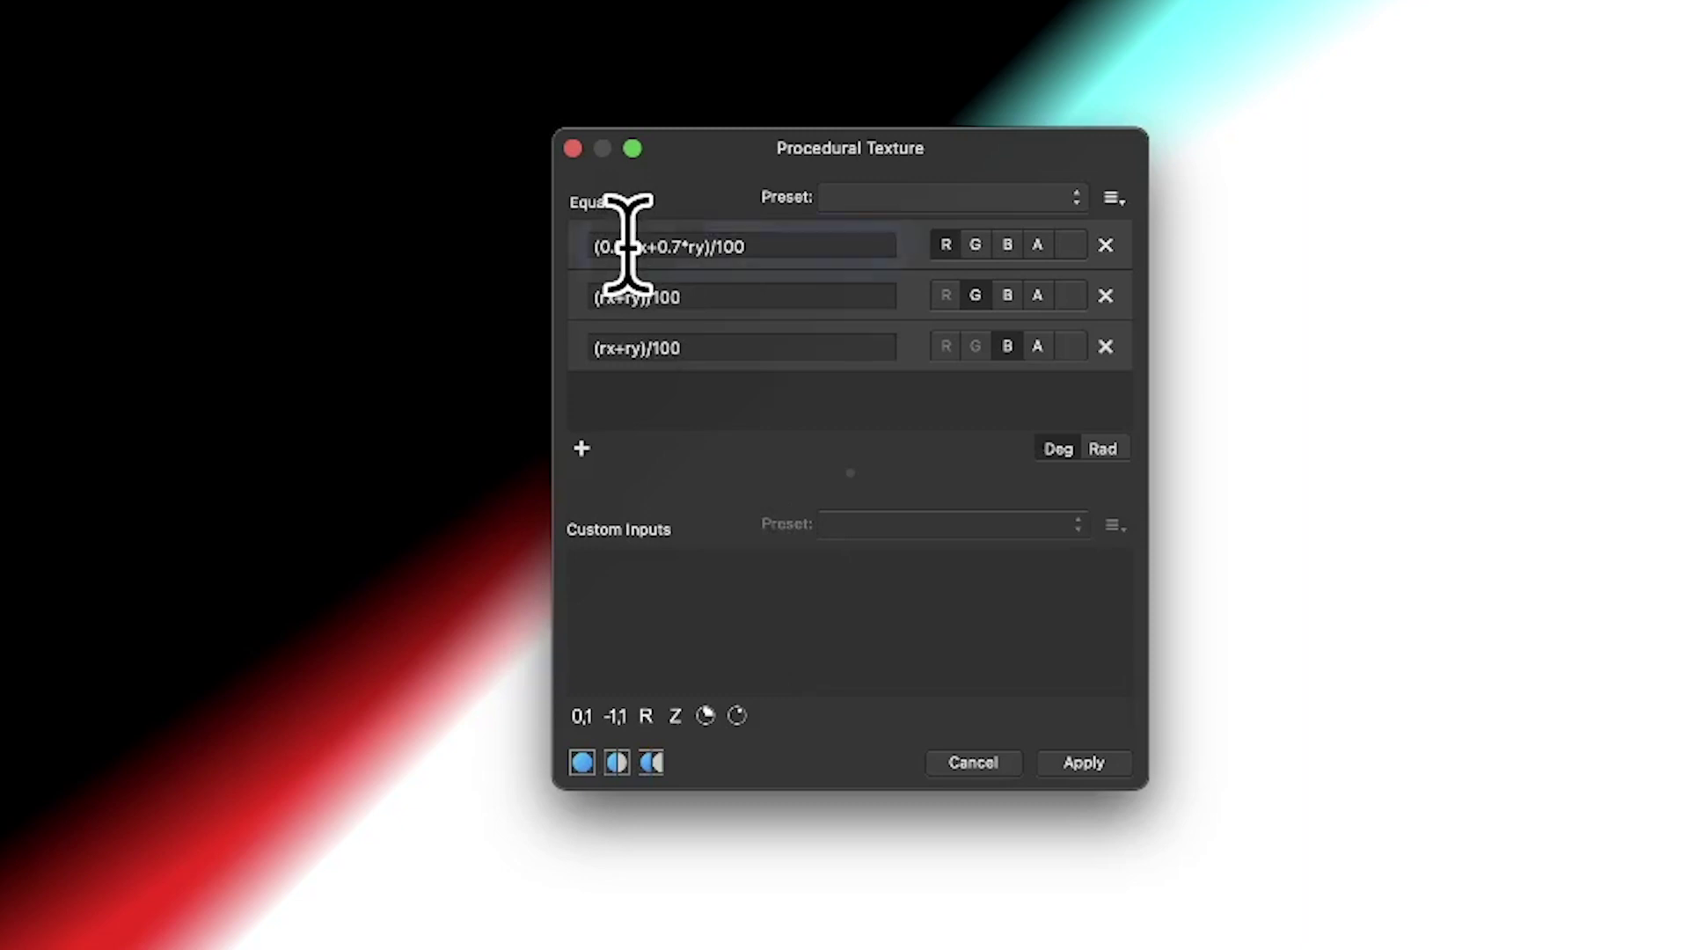
pyautogui.press('BackSpace')
pyautogui.press('BackSpace')
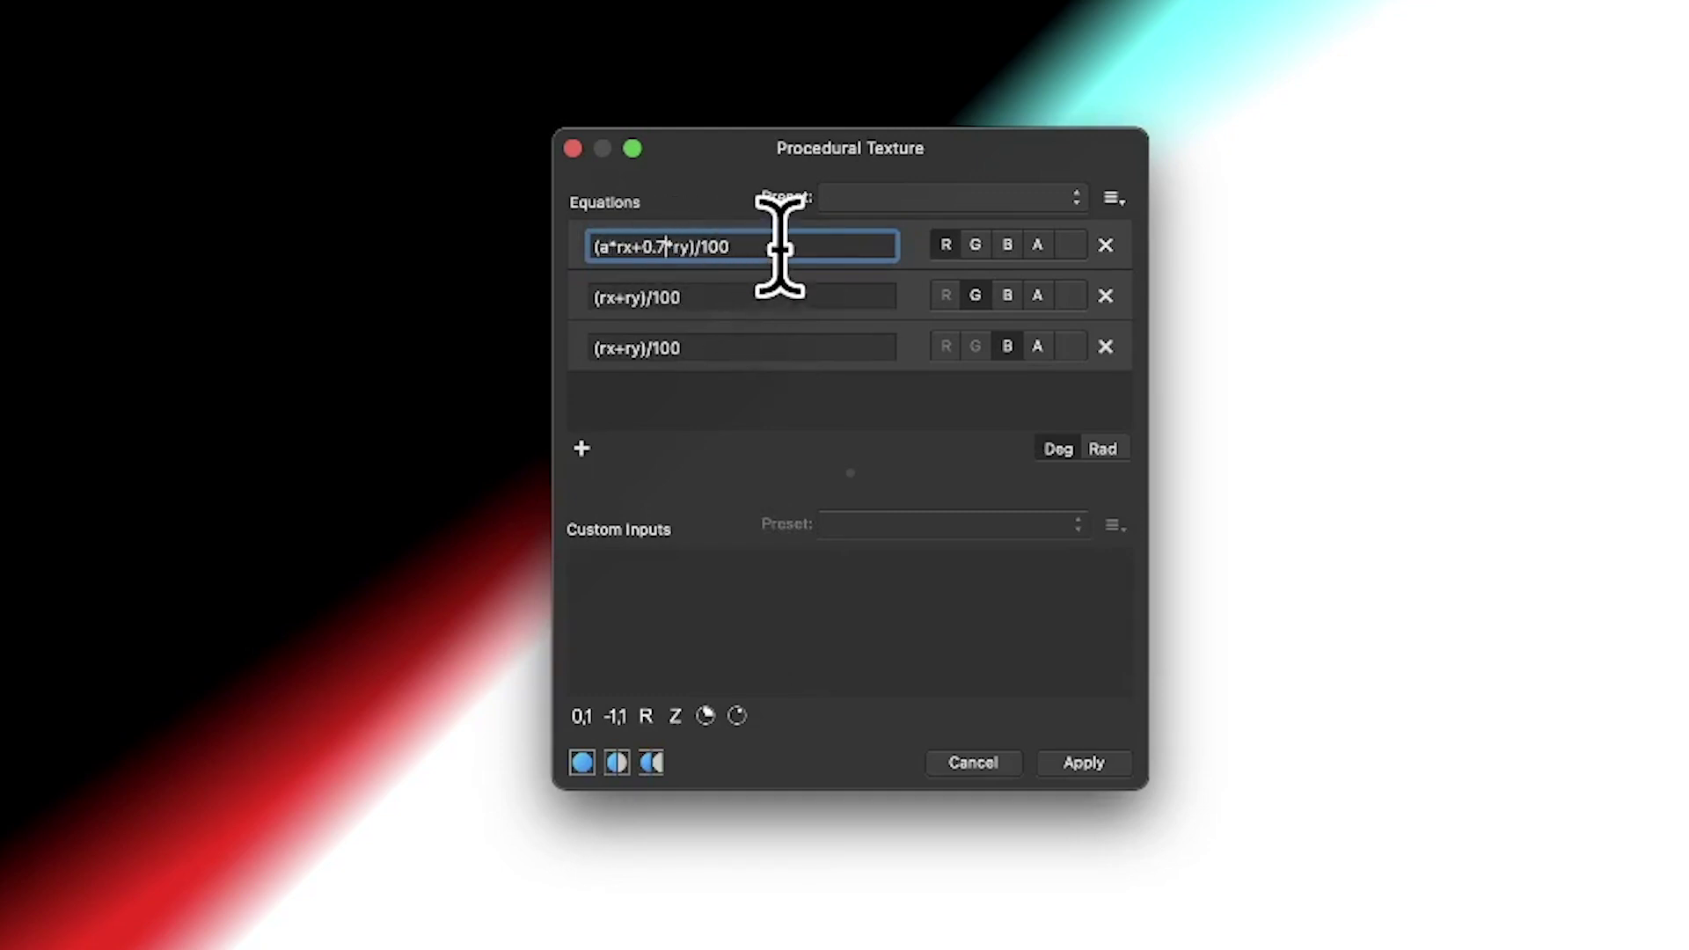
pyautogui.press('BackSpace')
pyautogui.press('BackSpace')
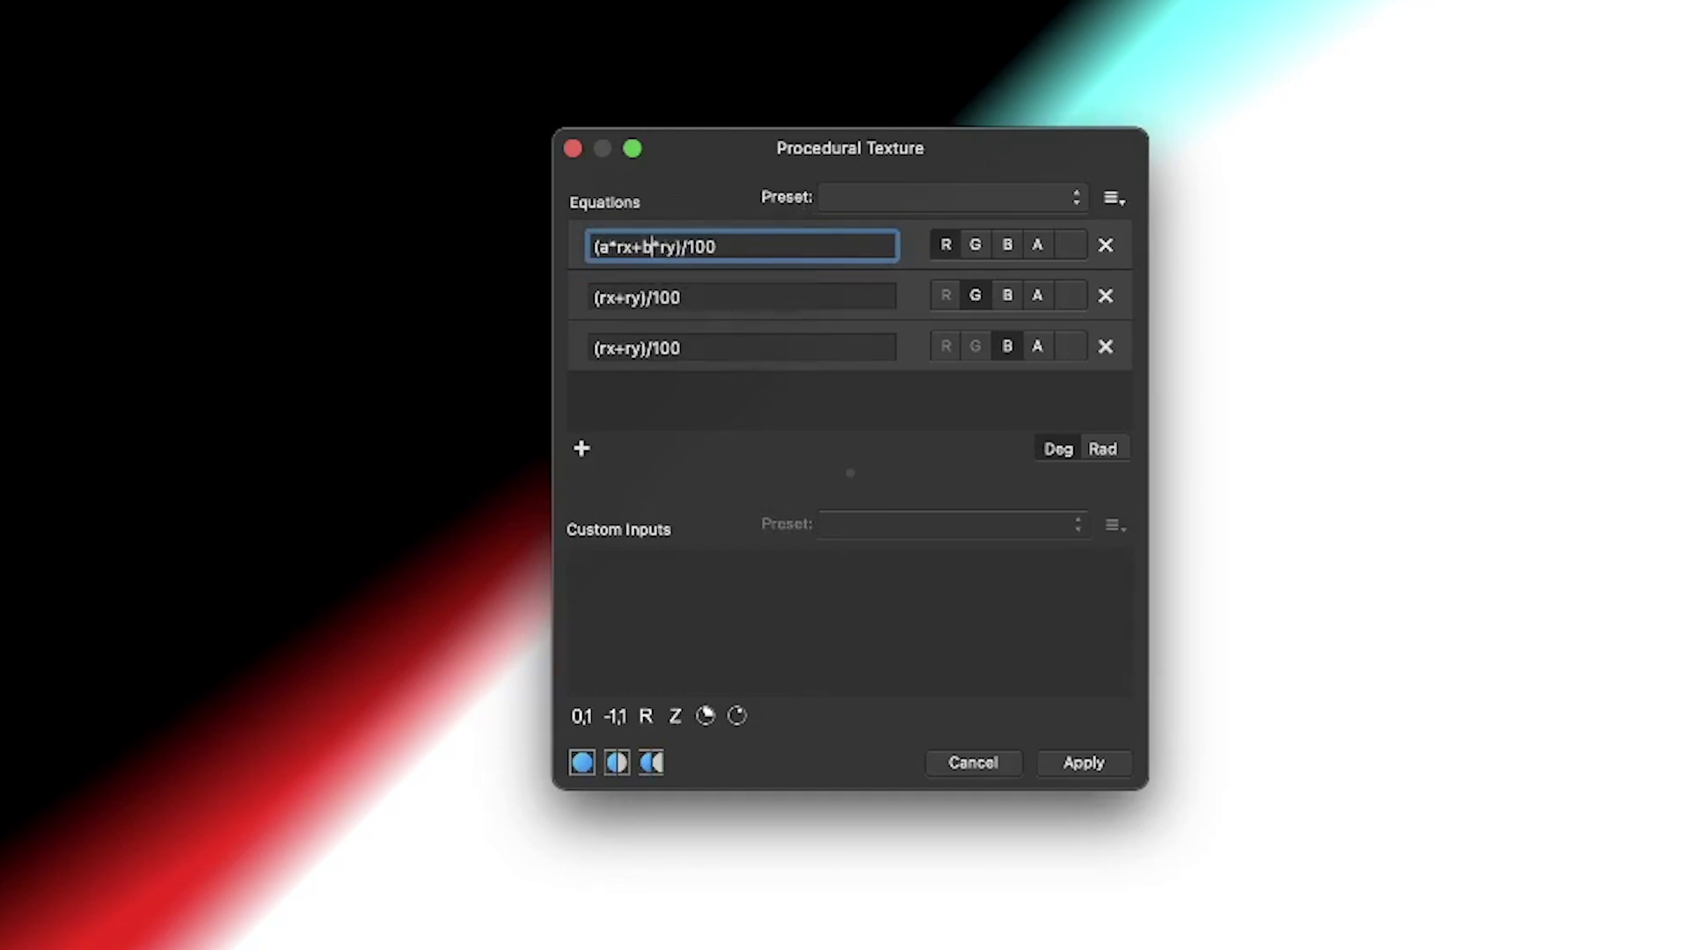
pyautogui.press('Return')
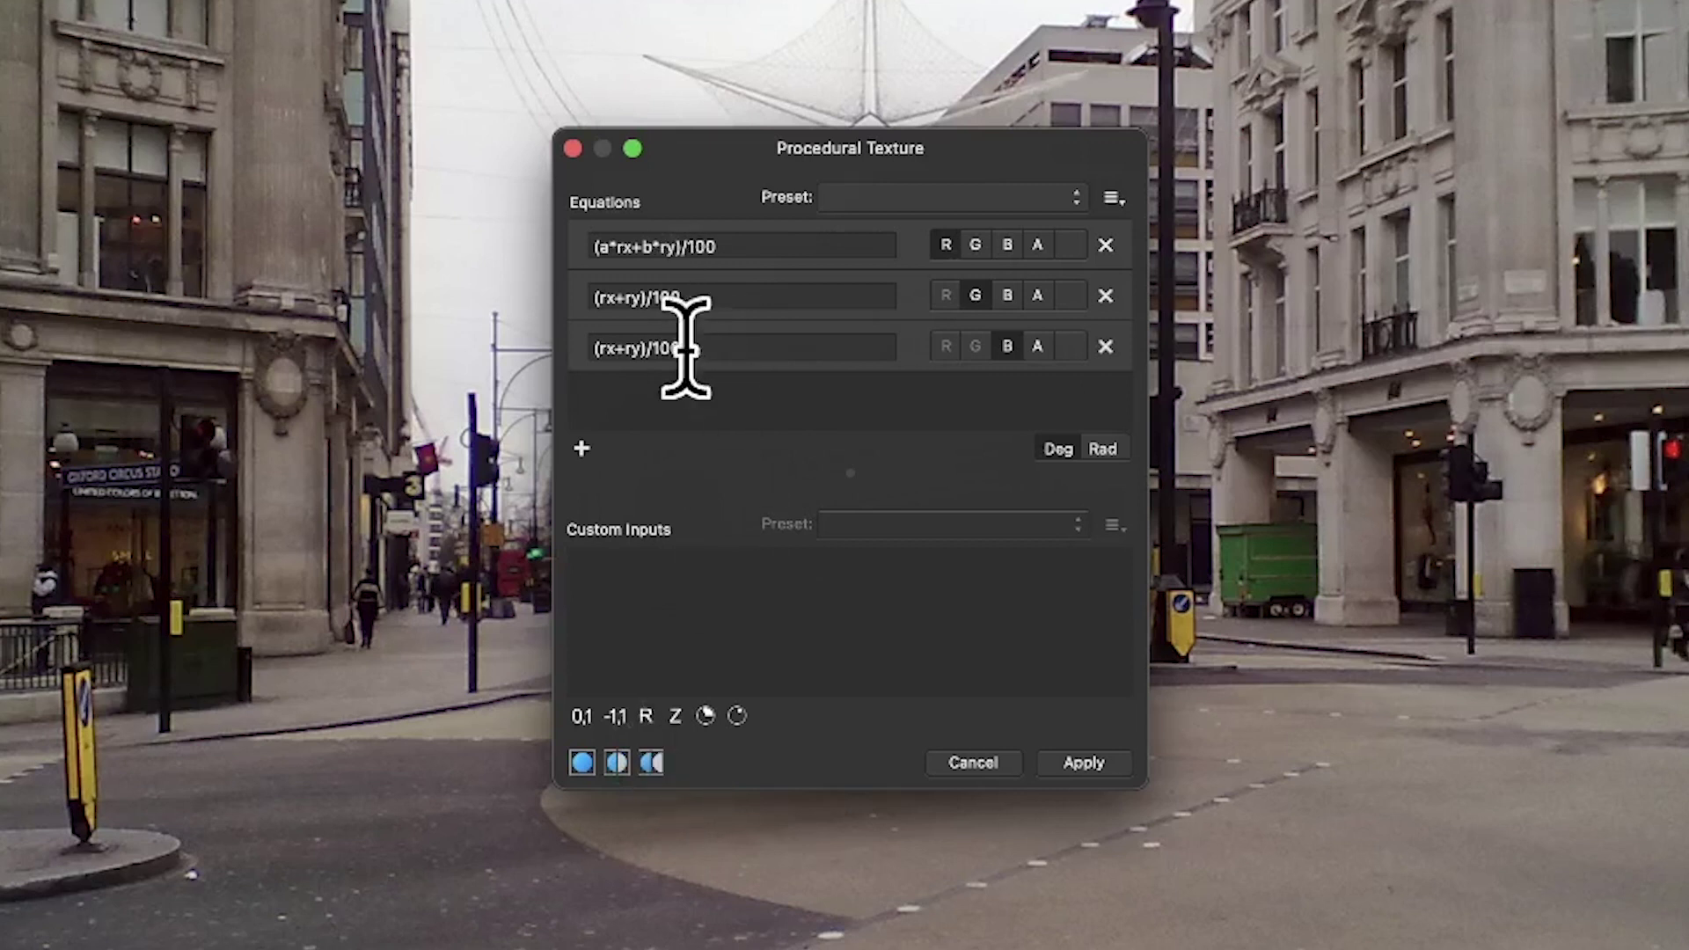
# - Add two real-number custom inputs, a and b
pyautogui.click(646, 717)
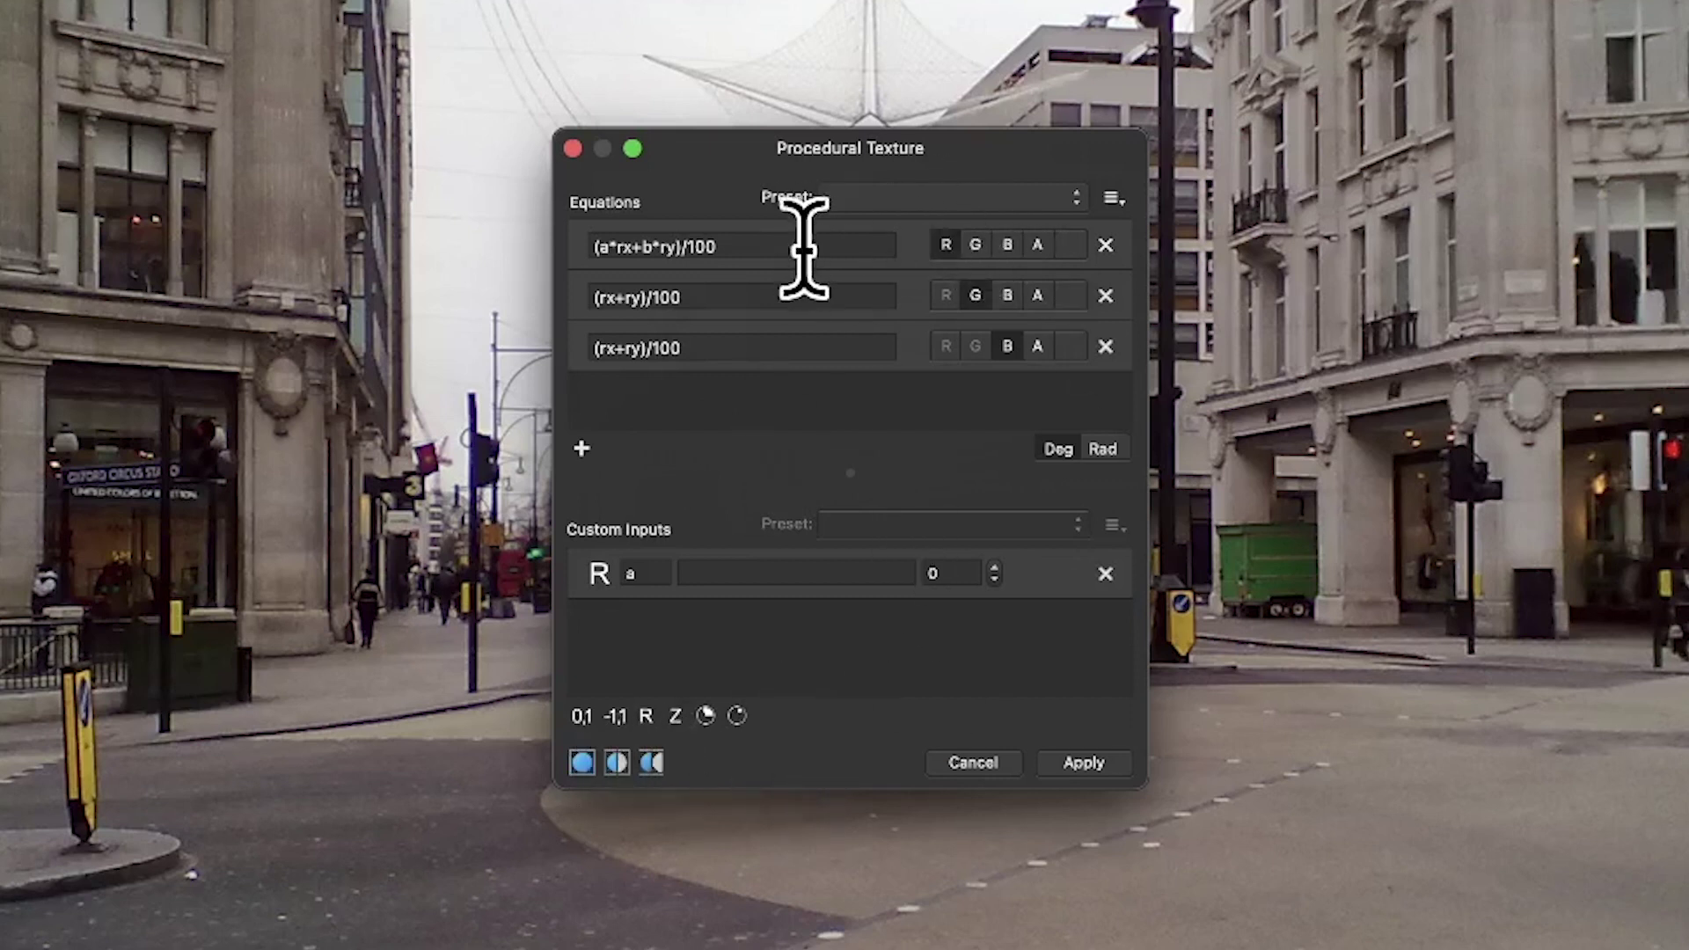
pyautogui.click(764, 244)
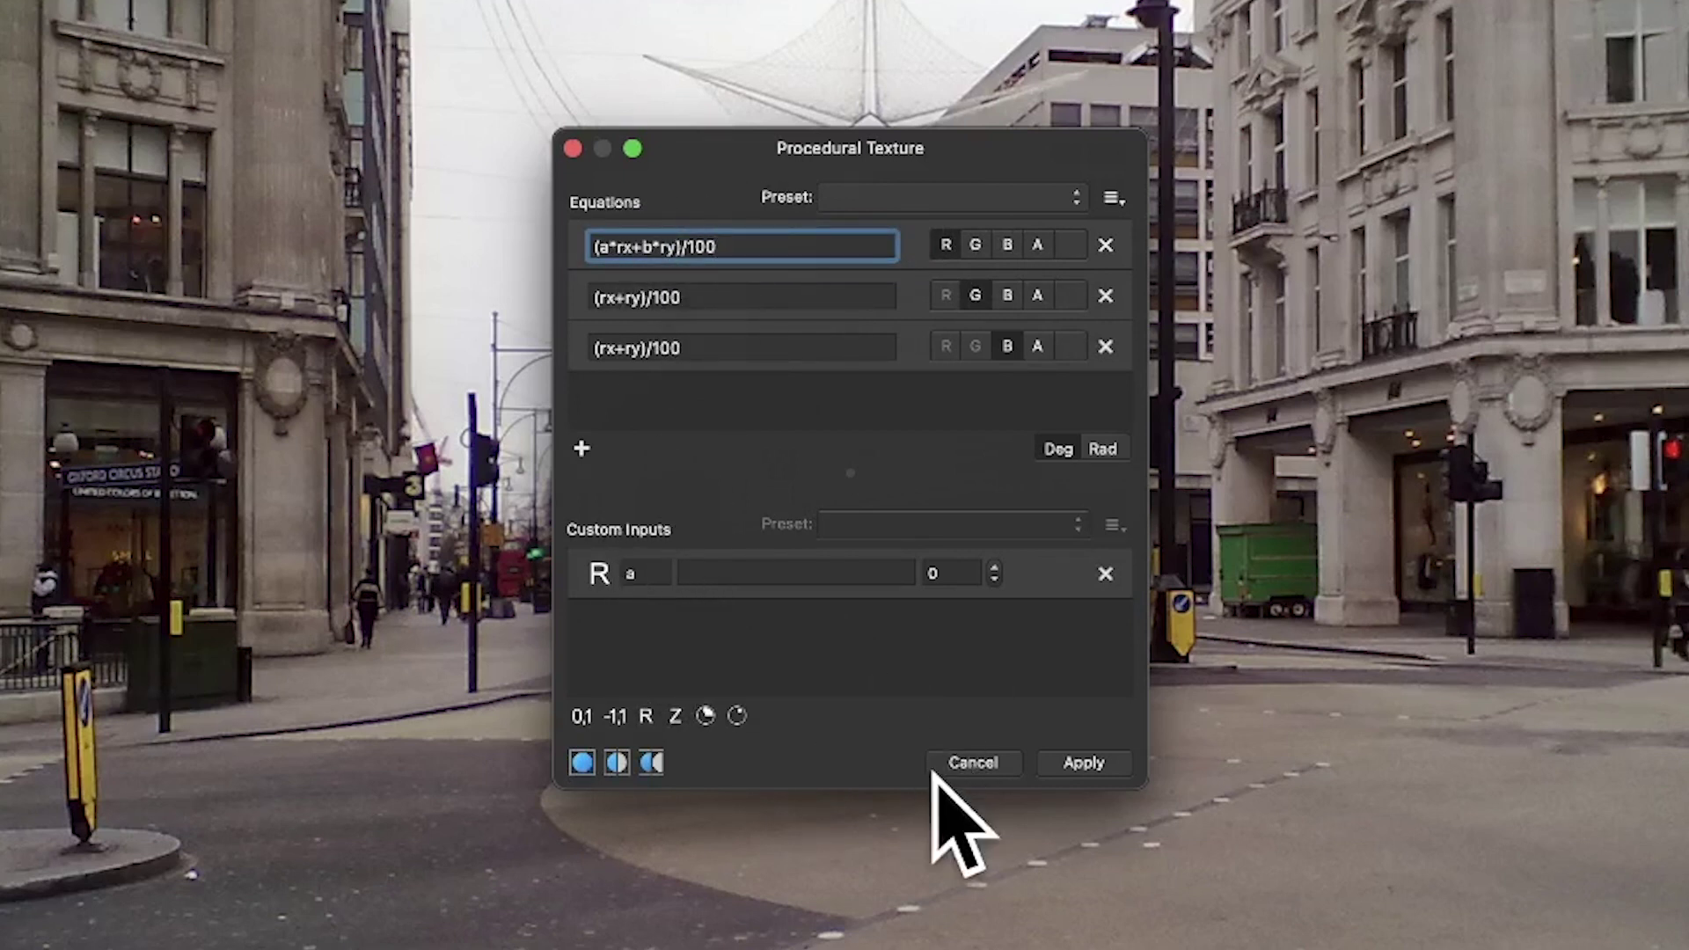
pyautogui.click(645, 716)
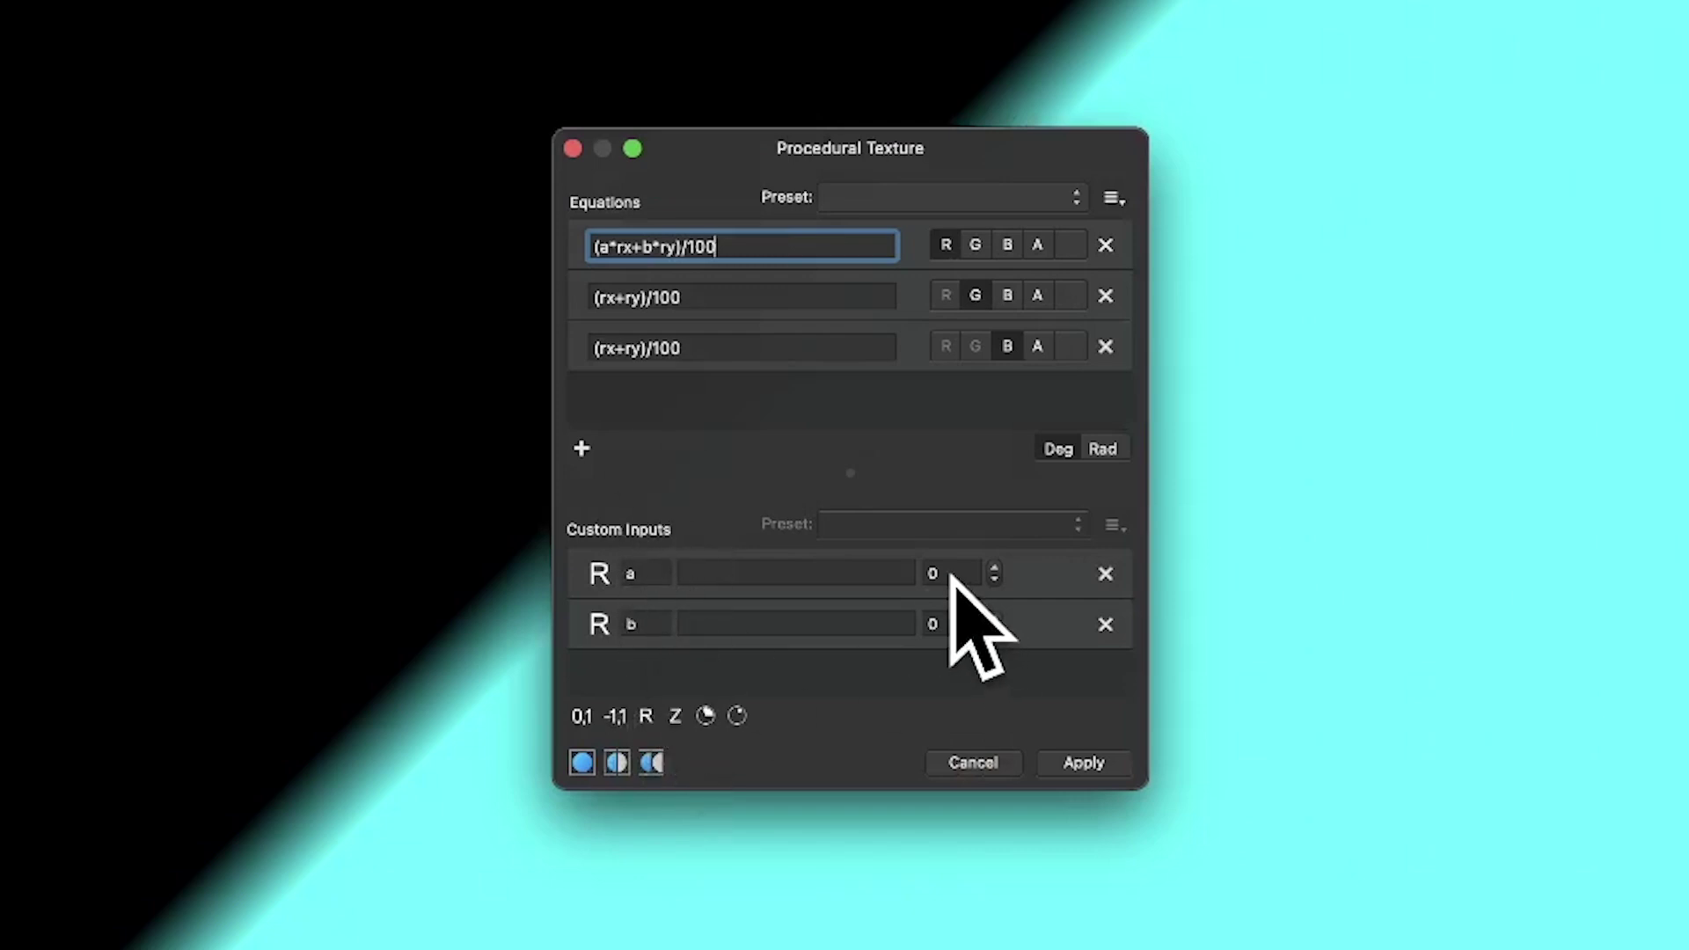
# - Set input a to 0.2 and input b to 0.64
pyautogui.click(953, 574)
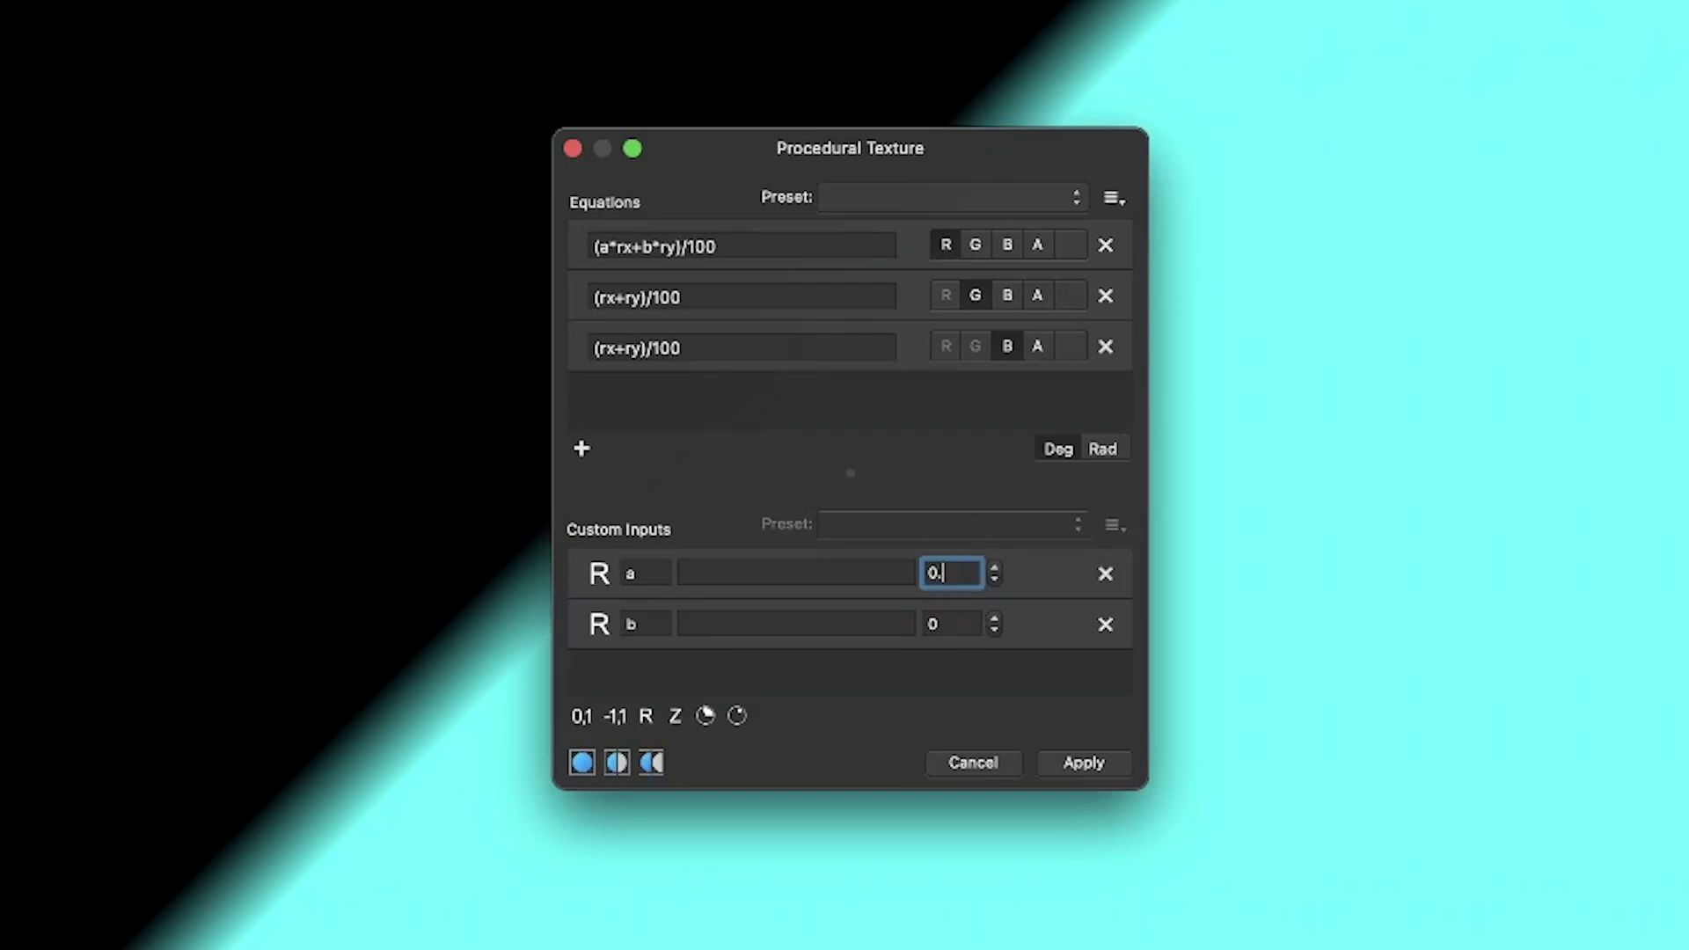
pyautogui.write('.2')
pyautogui.press('Return')
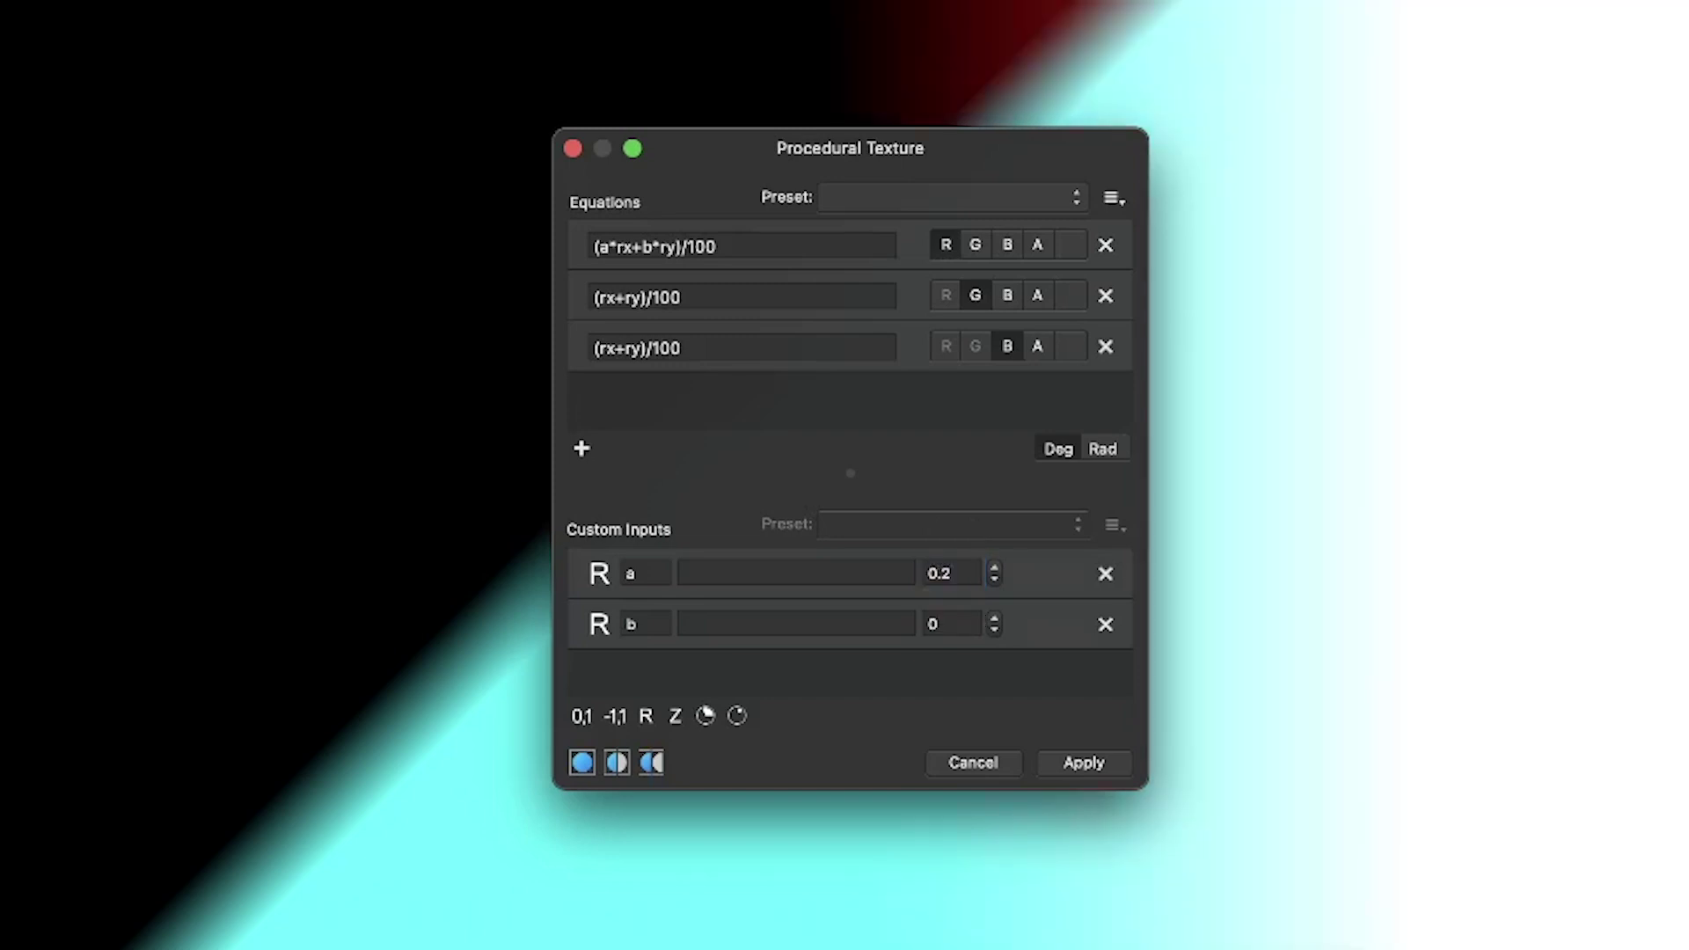
pyautogui.click(950, 623)
pyautogui.write('.6')
pyautogui.press('Return')
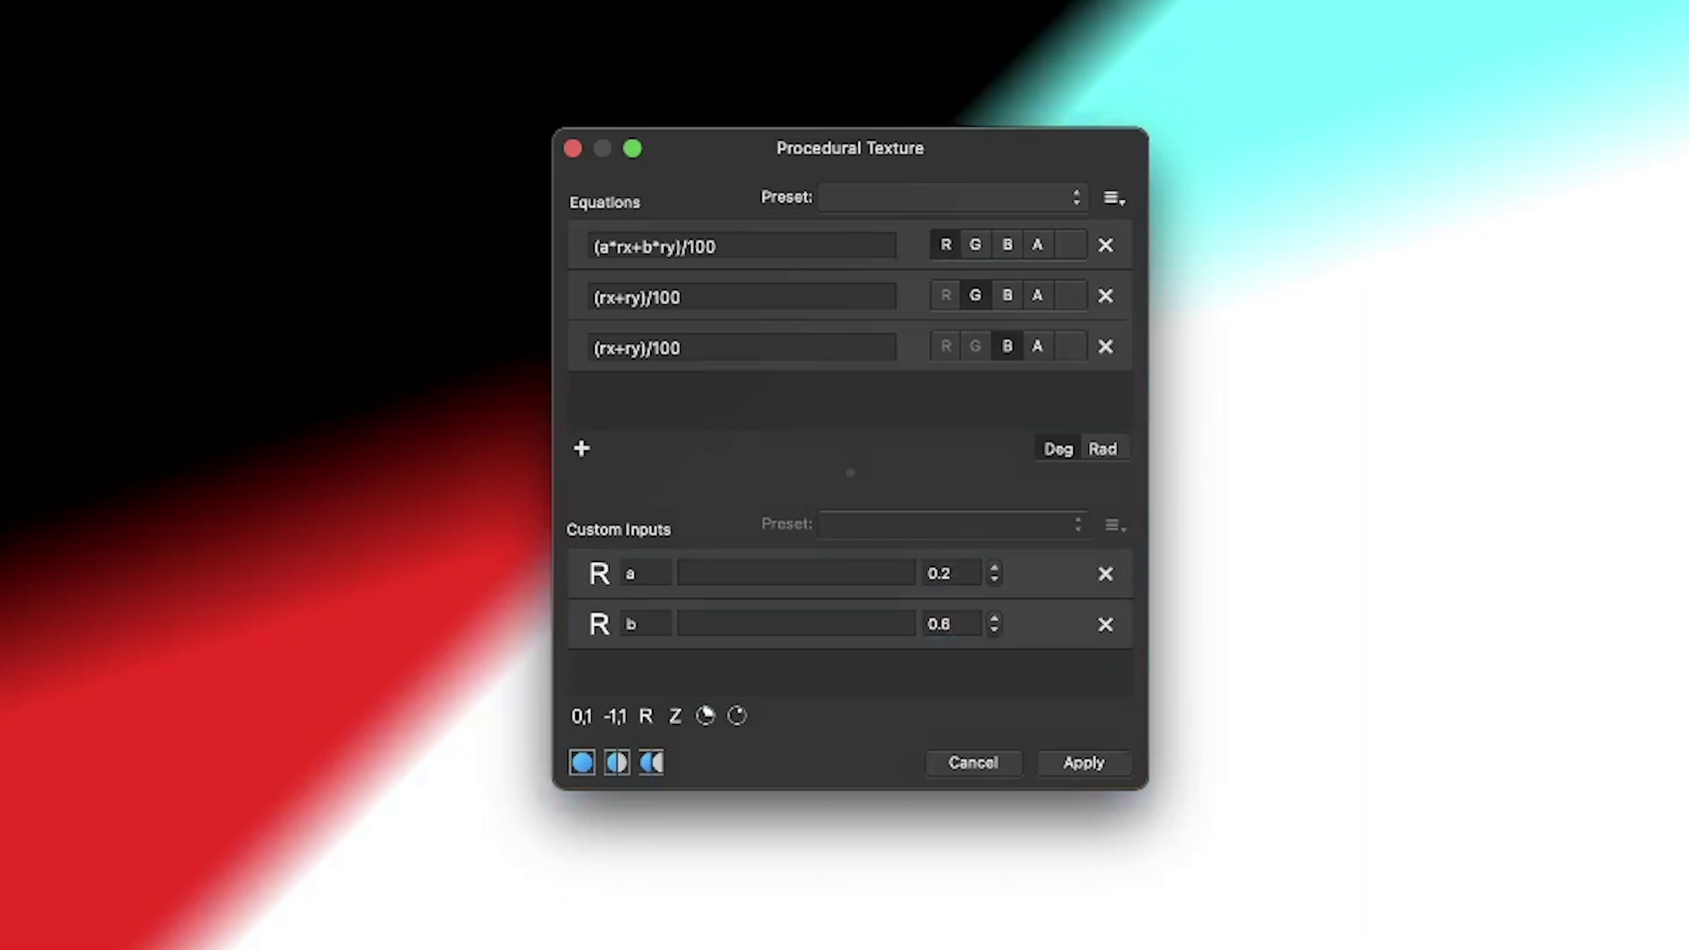
pyautogui.click(968, 626)
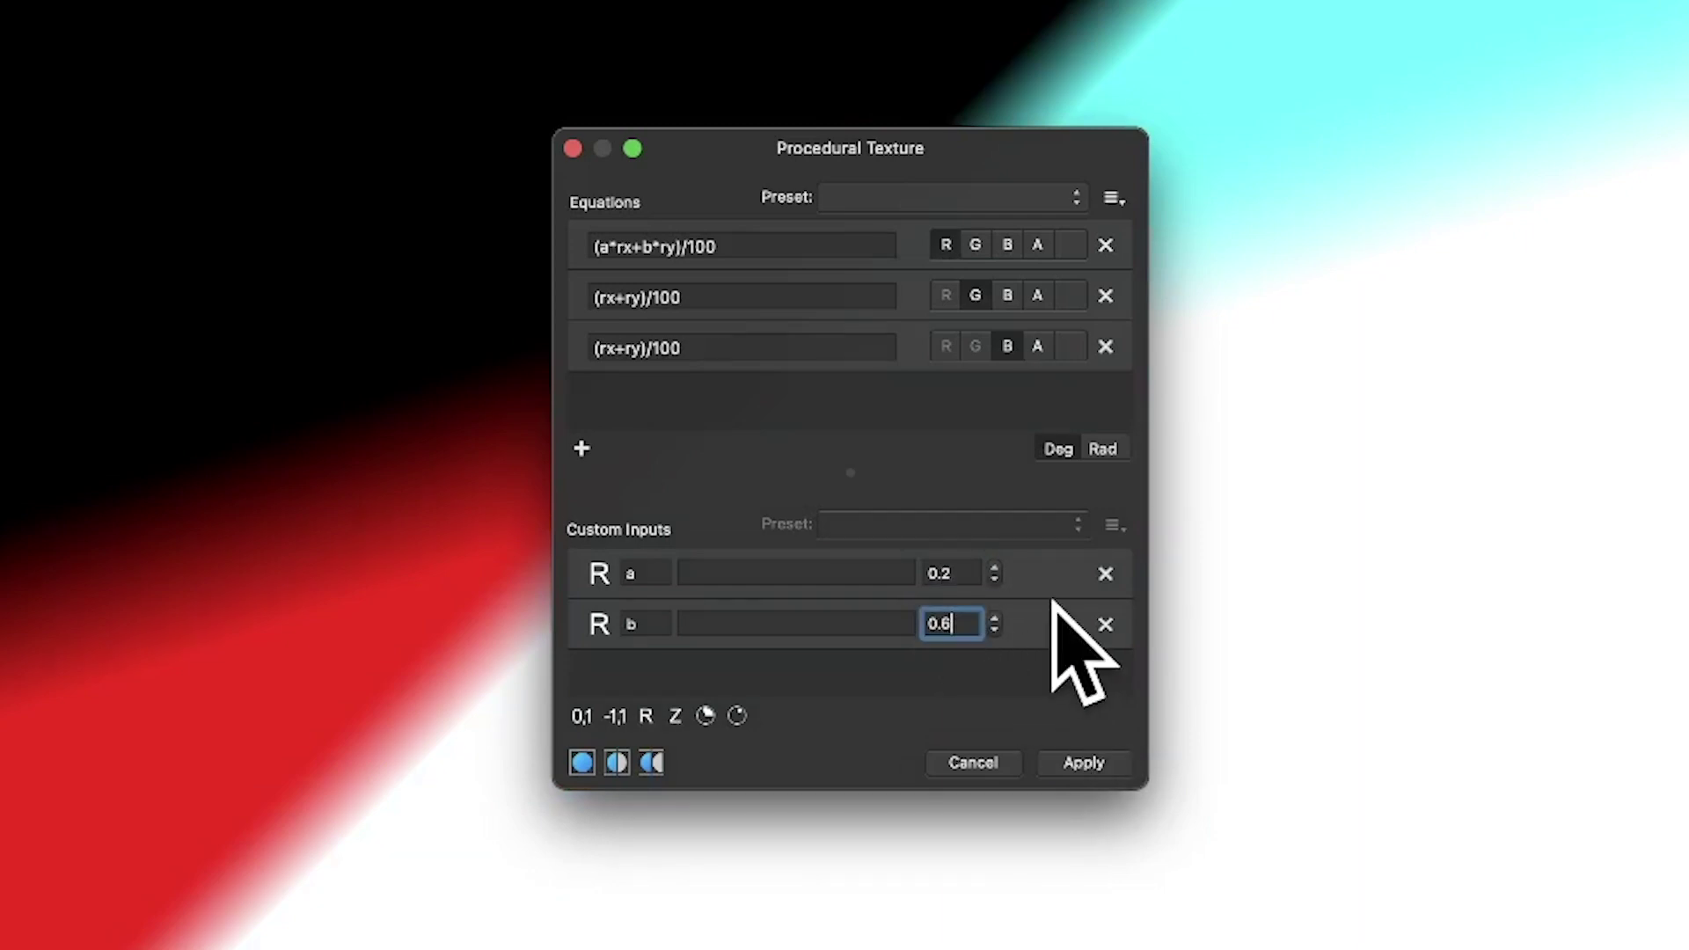
pyautogui.write('4')
pyautogui.press('Return')
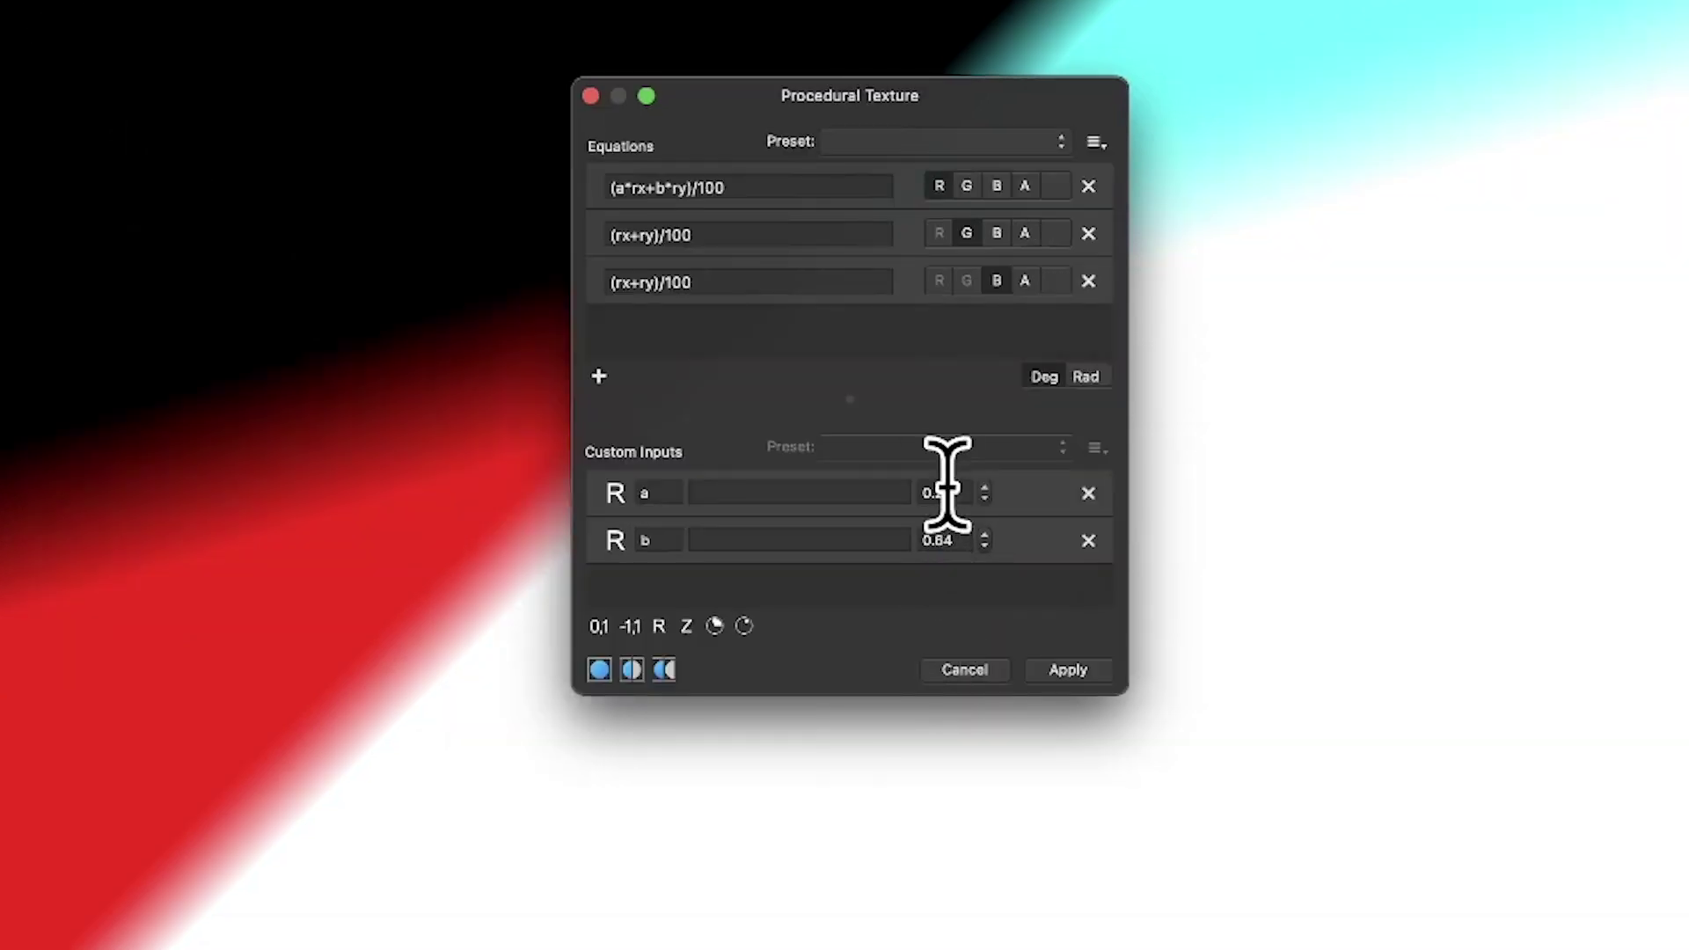
# - Raise custom input a to 0.27
pyautogui.click(946, 491)
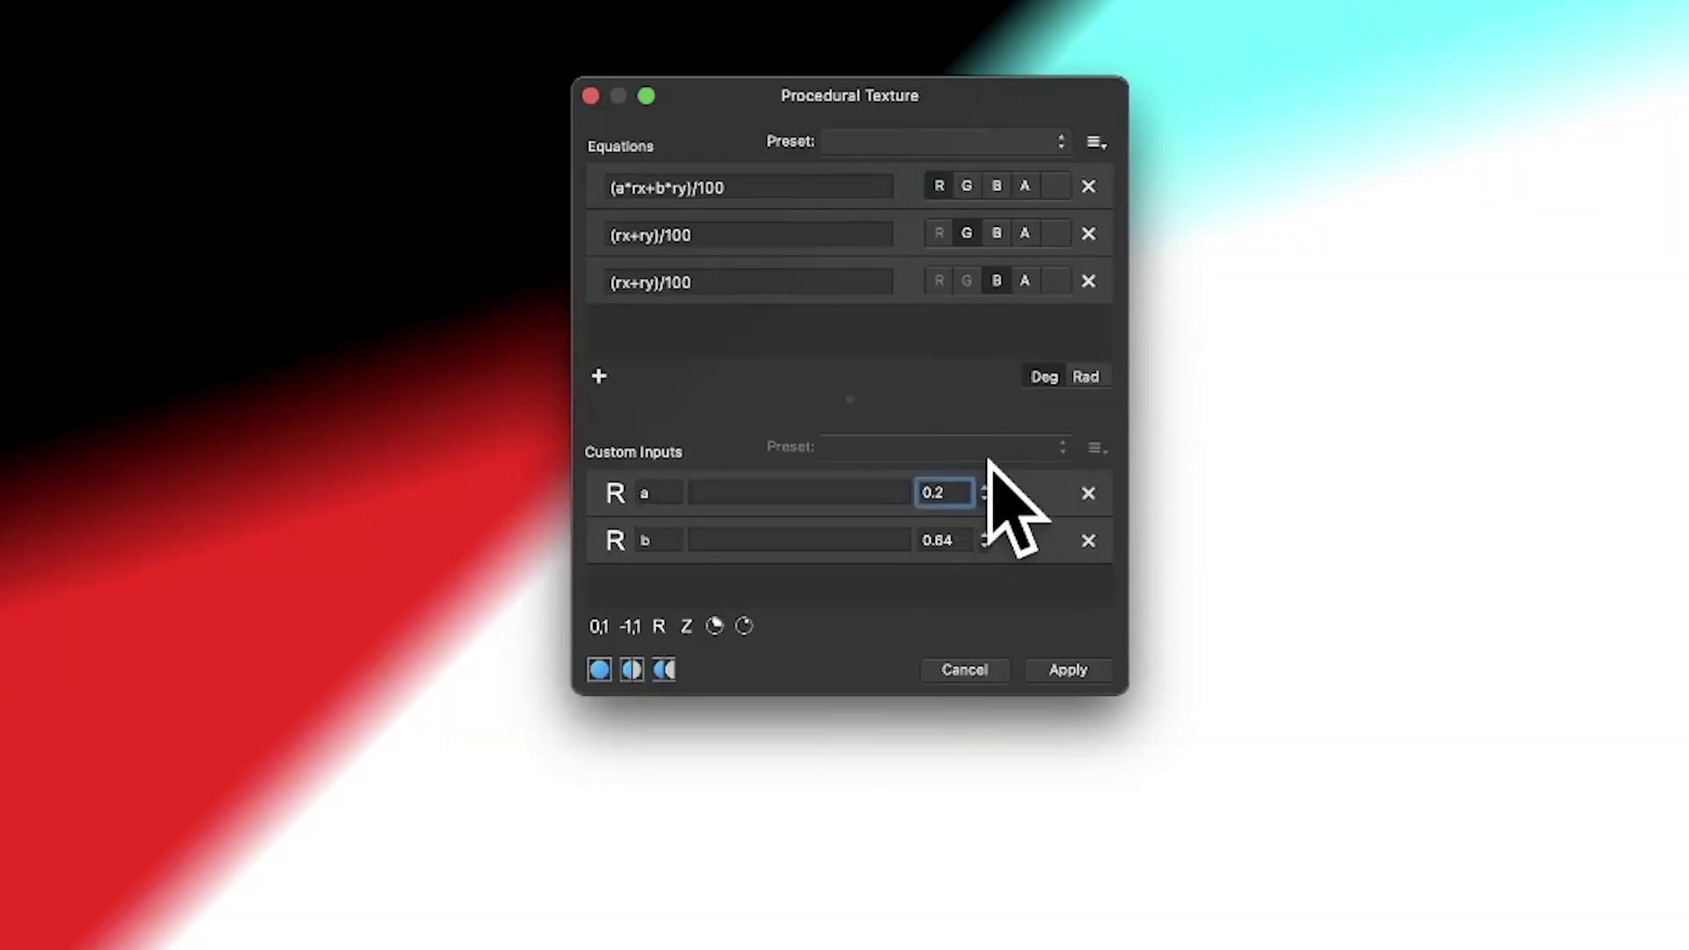
pyautogui.write('7')
pyautogui.press('Return')
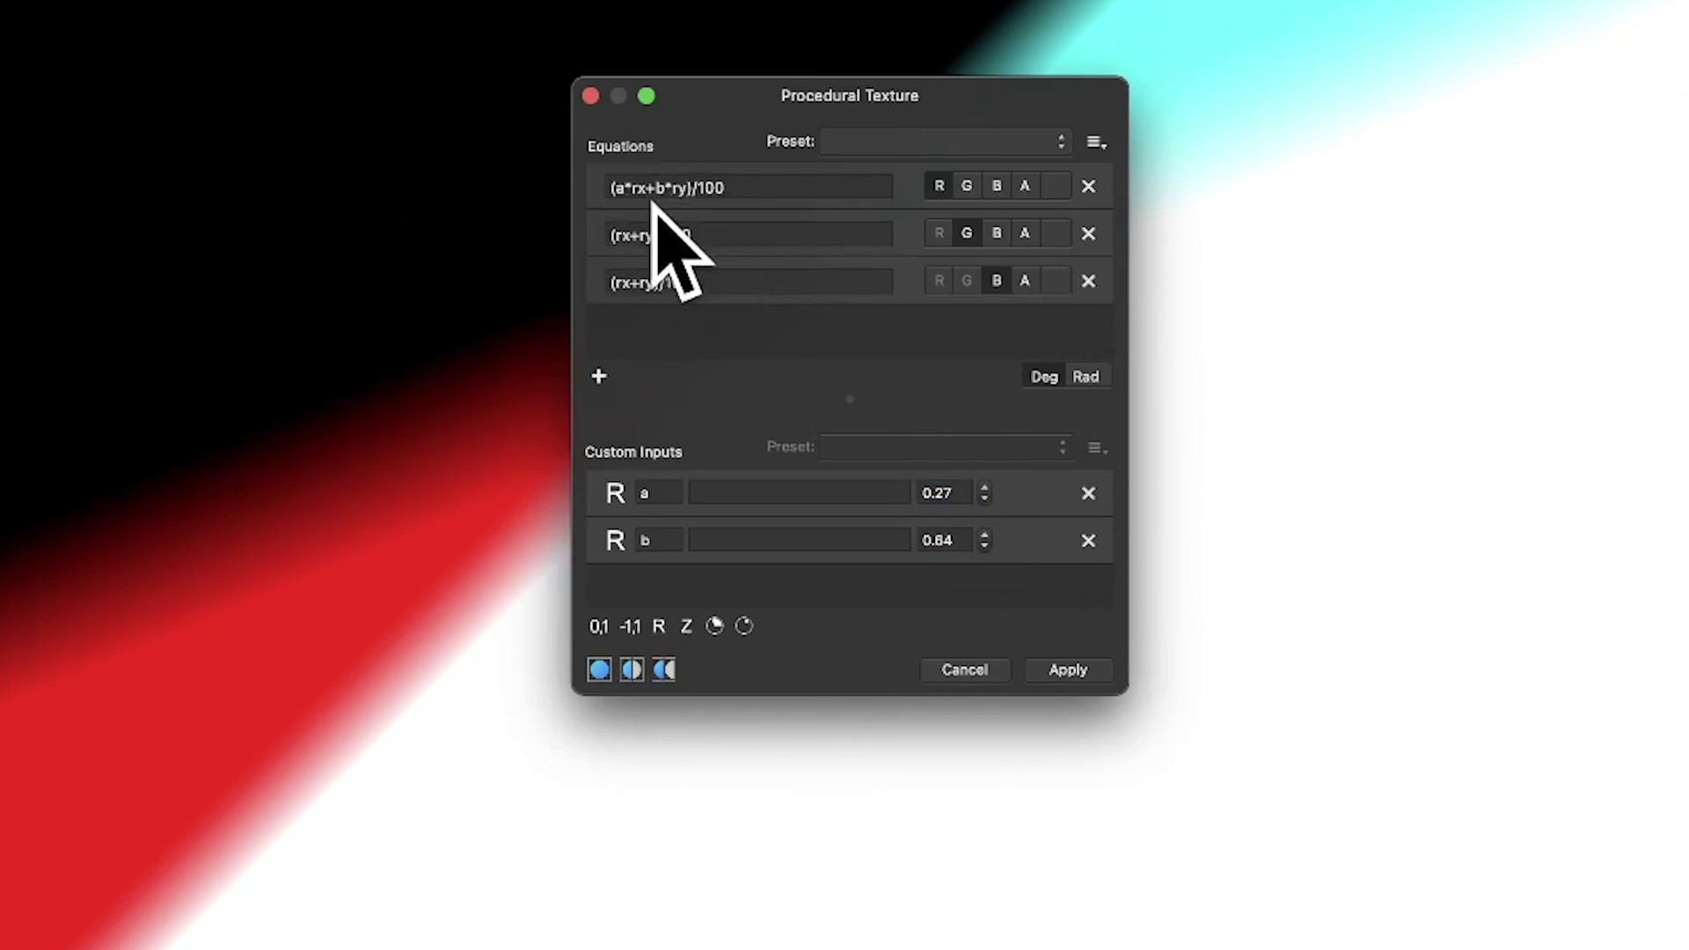
# - Copy the red equation (a*rx+b*ry)/100 into the green and blue equations
pyautogui.click(732, 187)
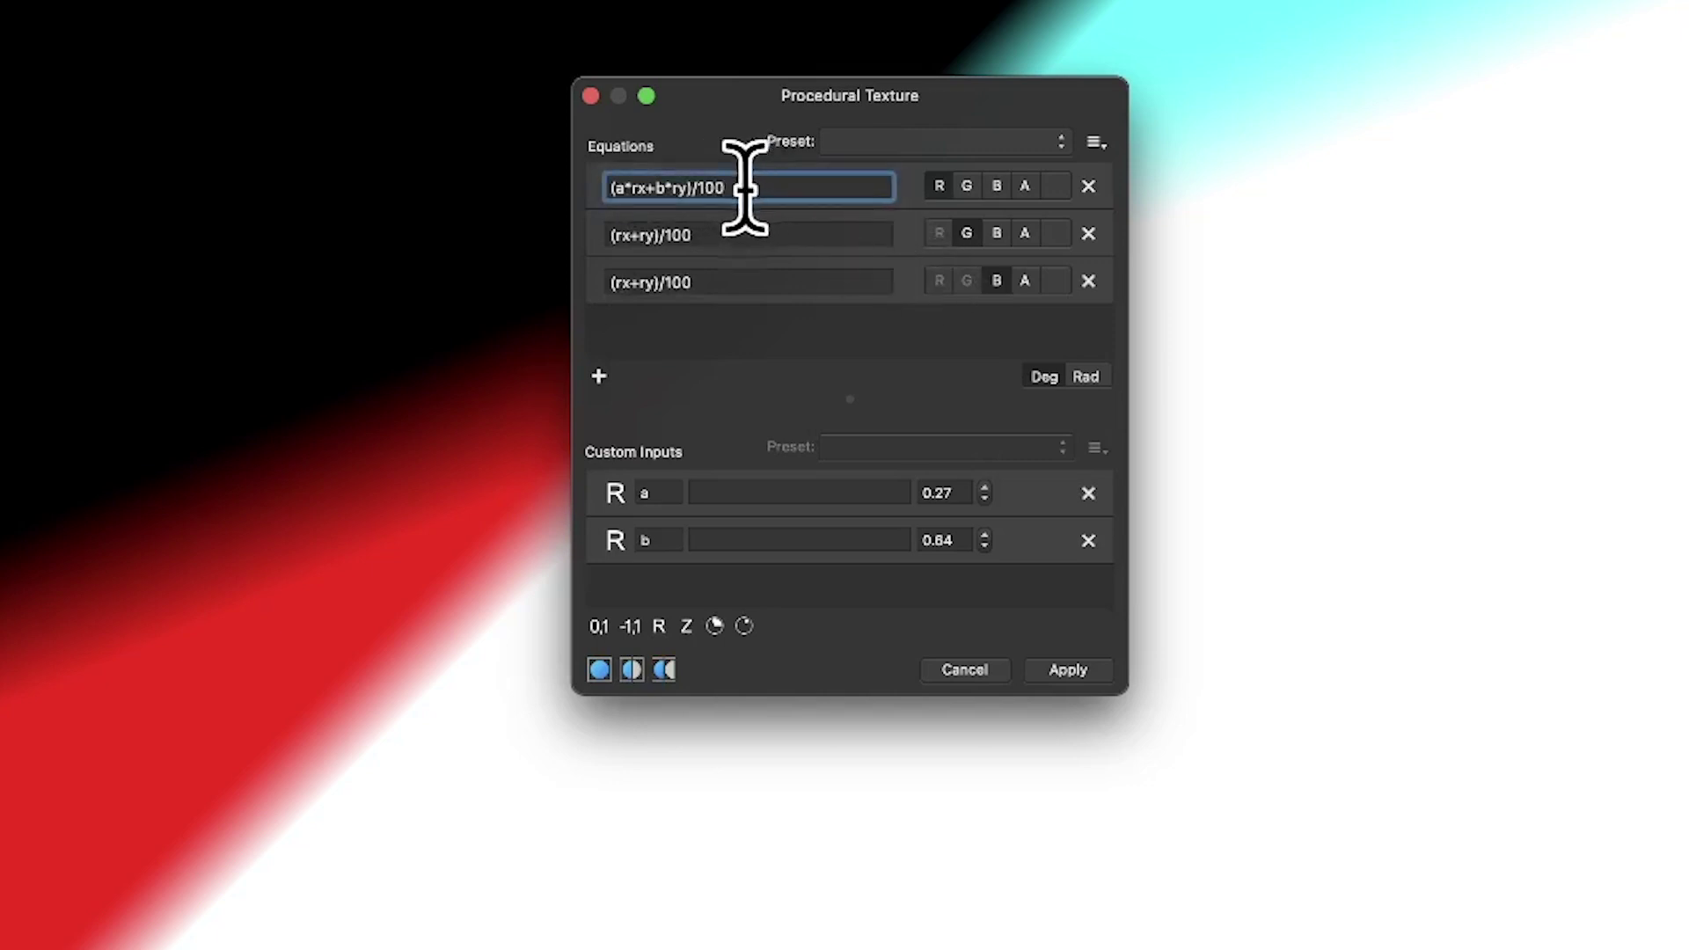
pyautogui.press('super+a')
pyautogui.press('super+c')
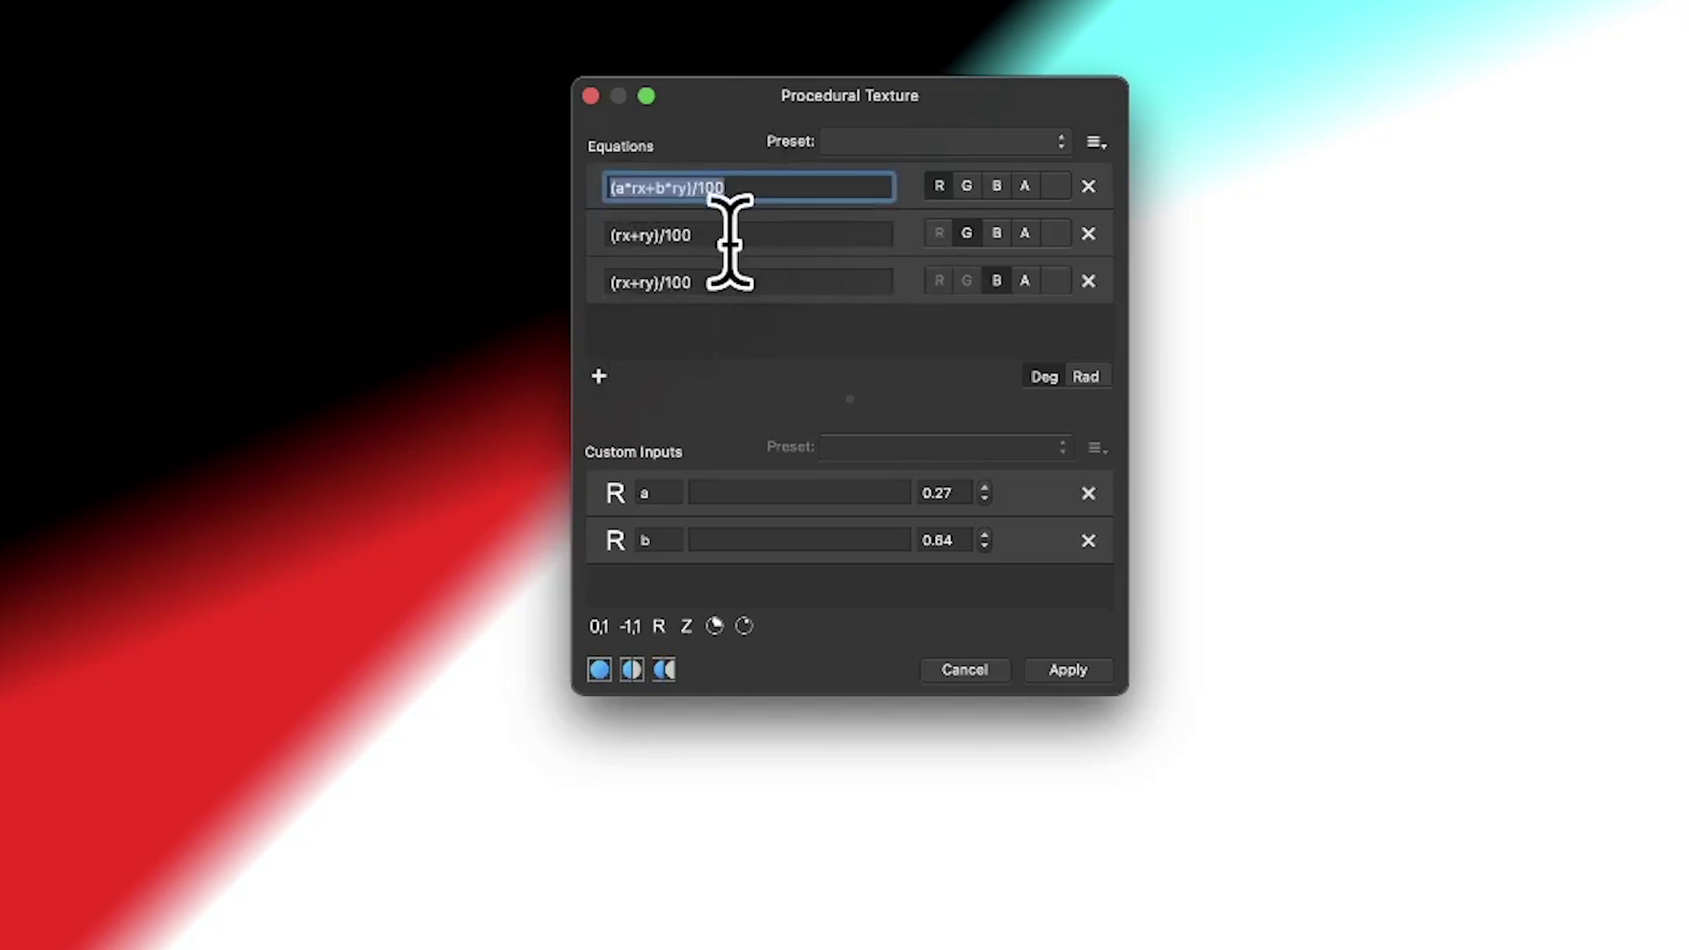
pyautogui.press('Tab')
pyautogui.press('super+v')
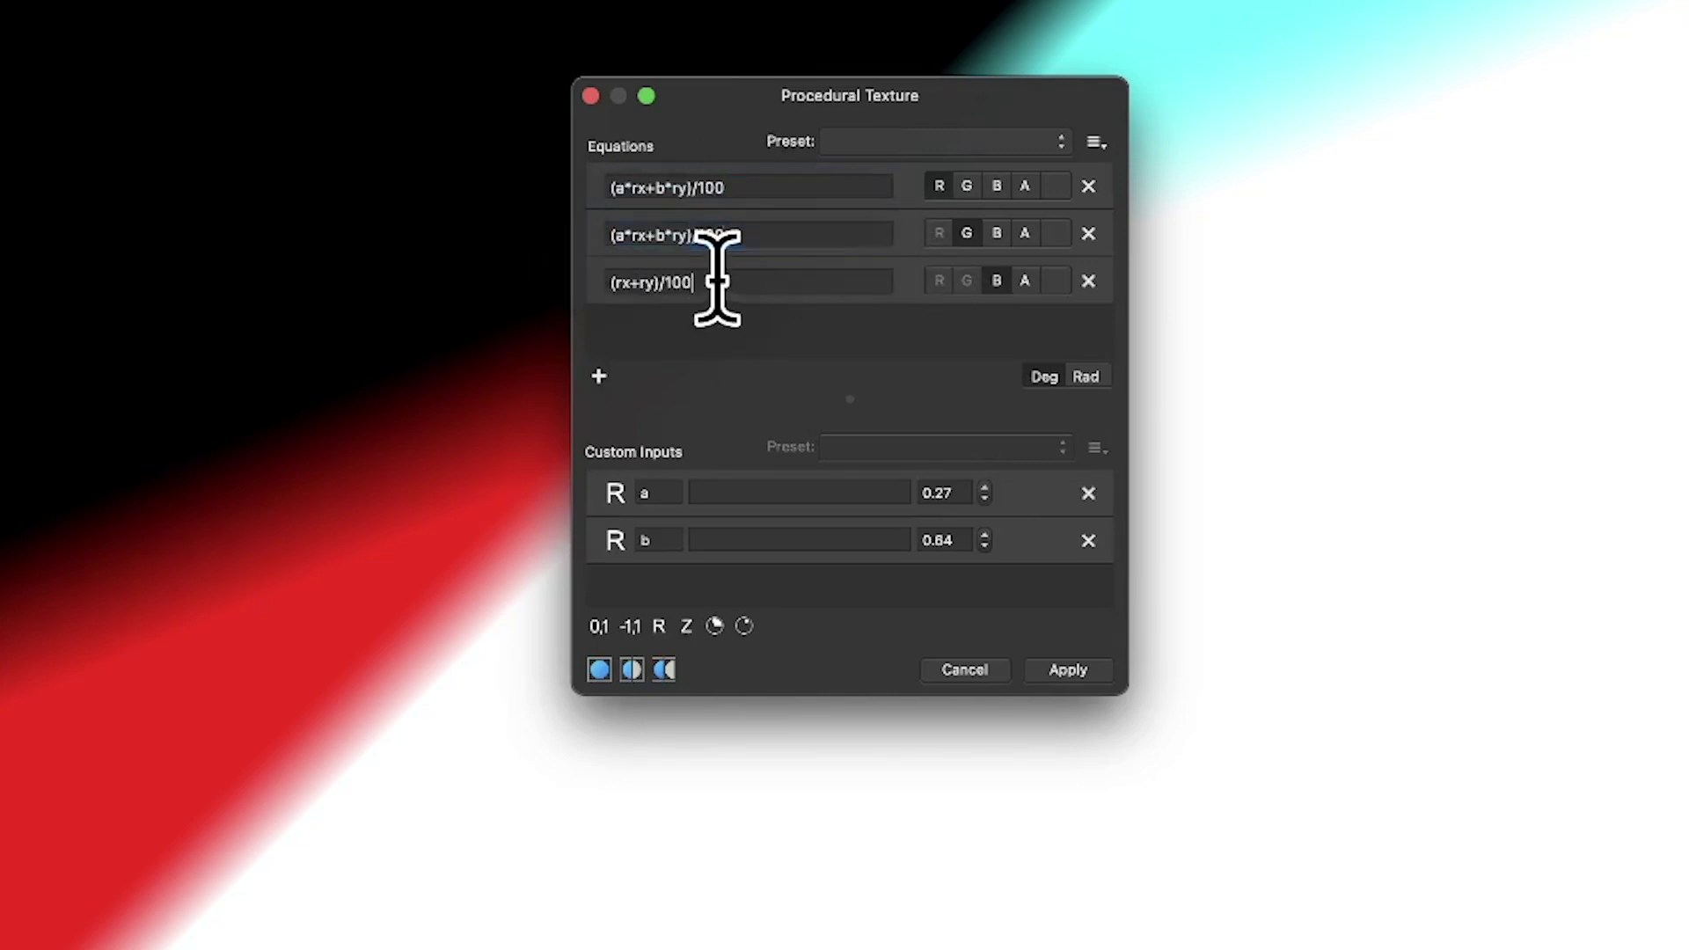
pyautogui.press('Tab')
pyautogui.press('super+v')
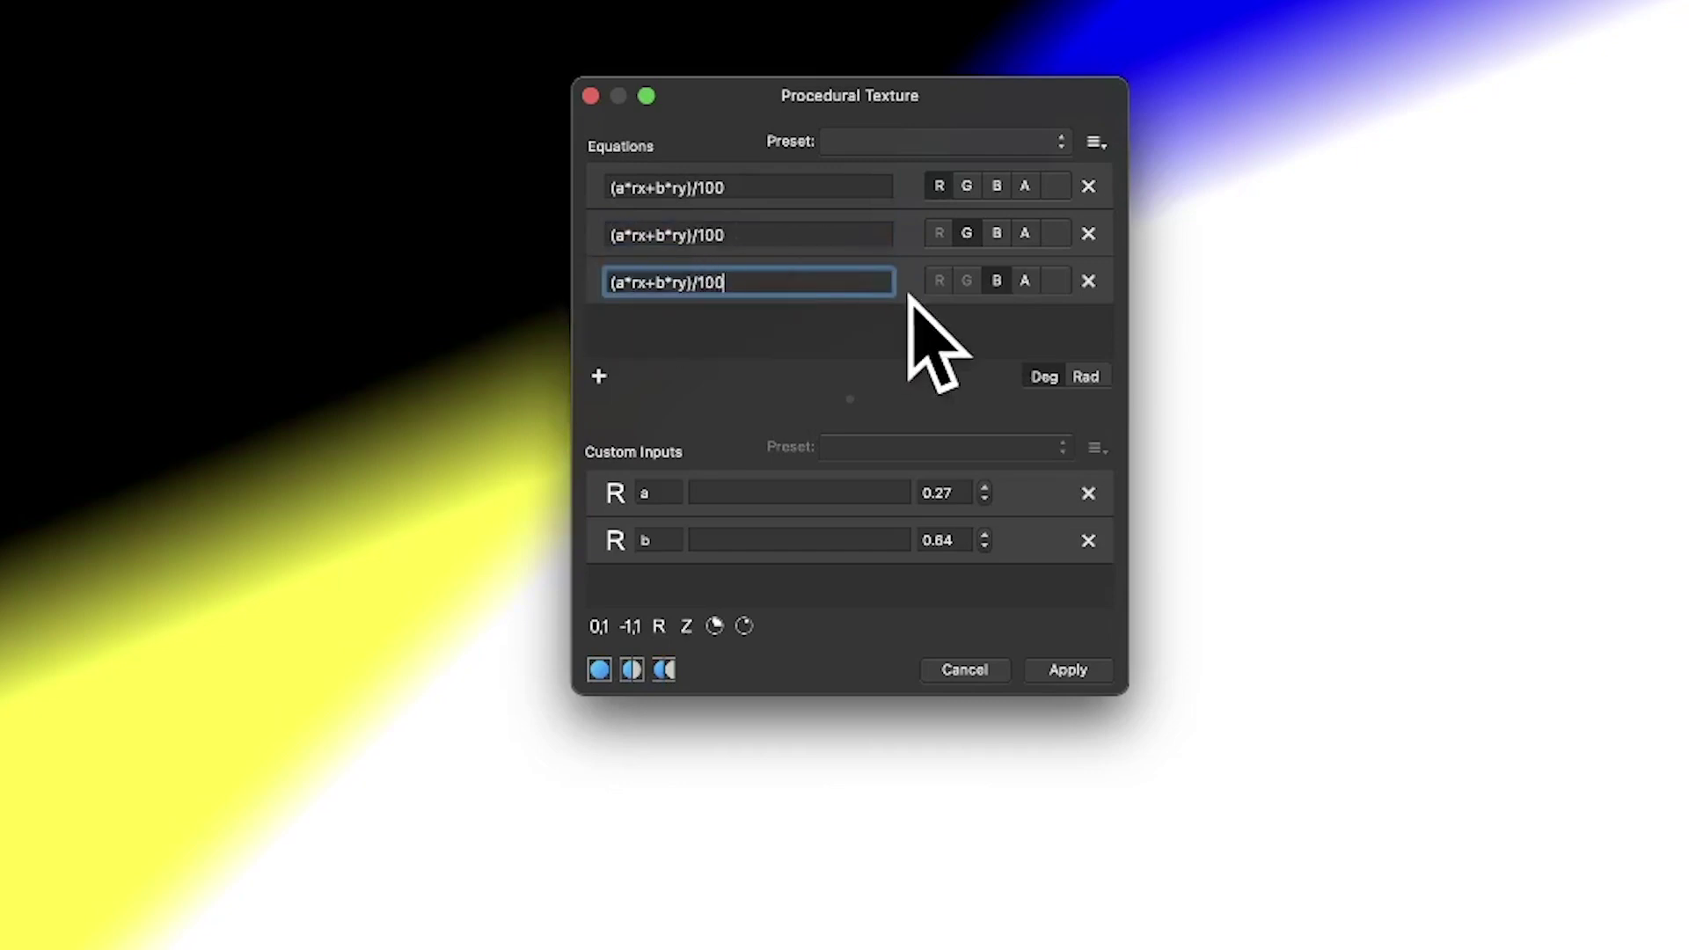
pyautogui.press('Return')
# - Enlarge the Procedural Texture dialog and change the green equation to (c*rx+d*ry)/100
pyautogui.moveTo(789, 86); pyautogui.dragTo(834, 67)
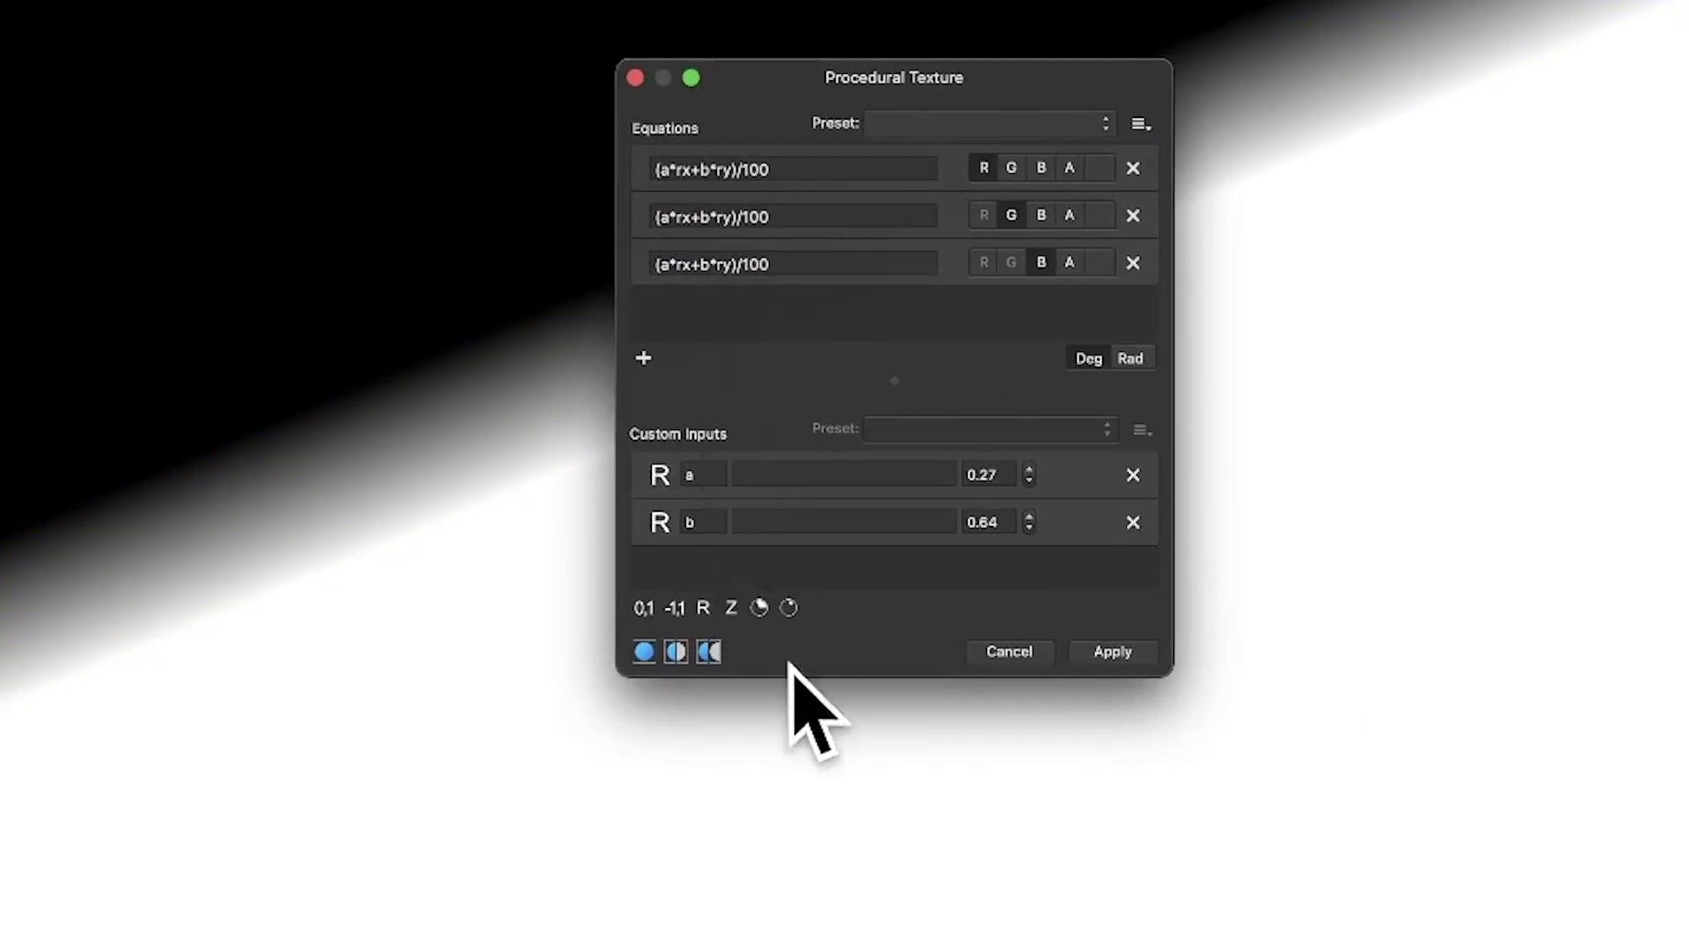
pyautogui.moveTo(800, 678); pyautogui.dragTo(800, 915)
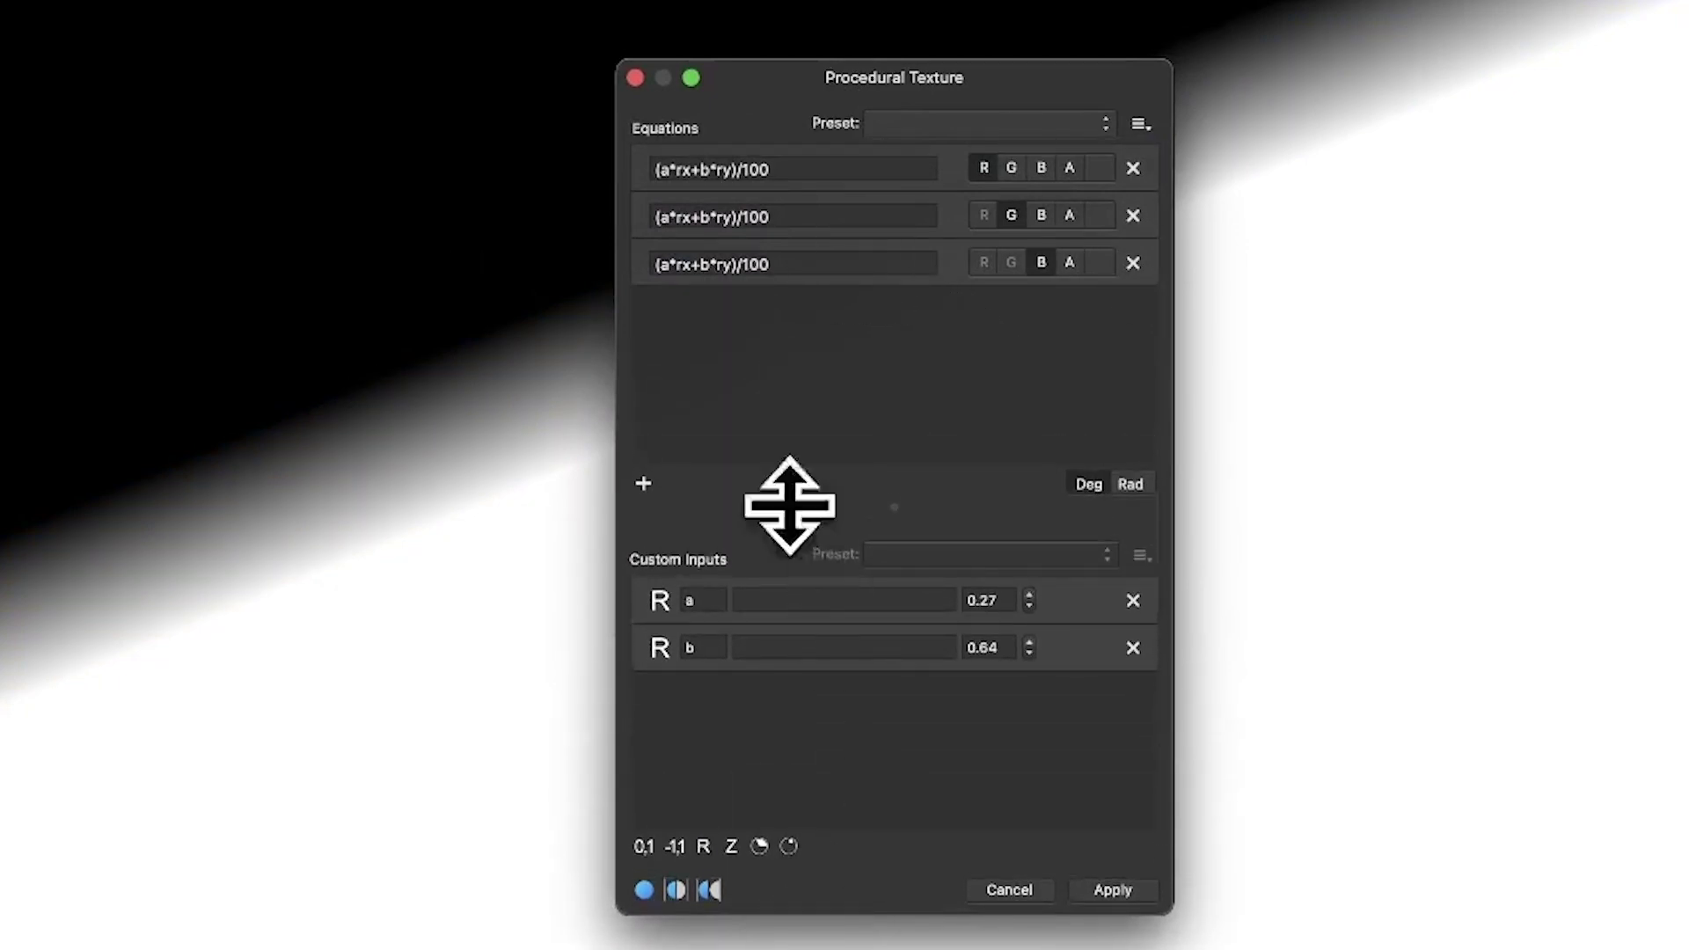
pyautogui.moveTo(807, 505); pyautogui.dragTo(815, 398)
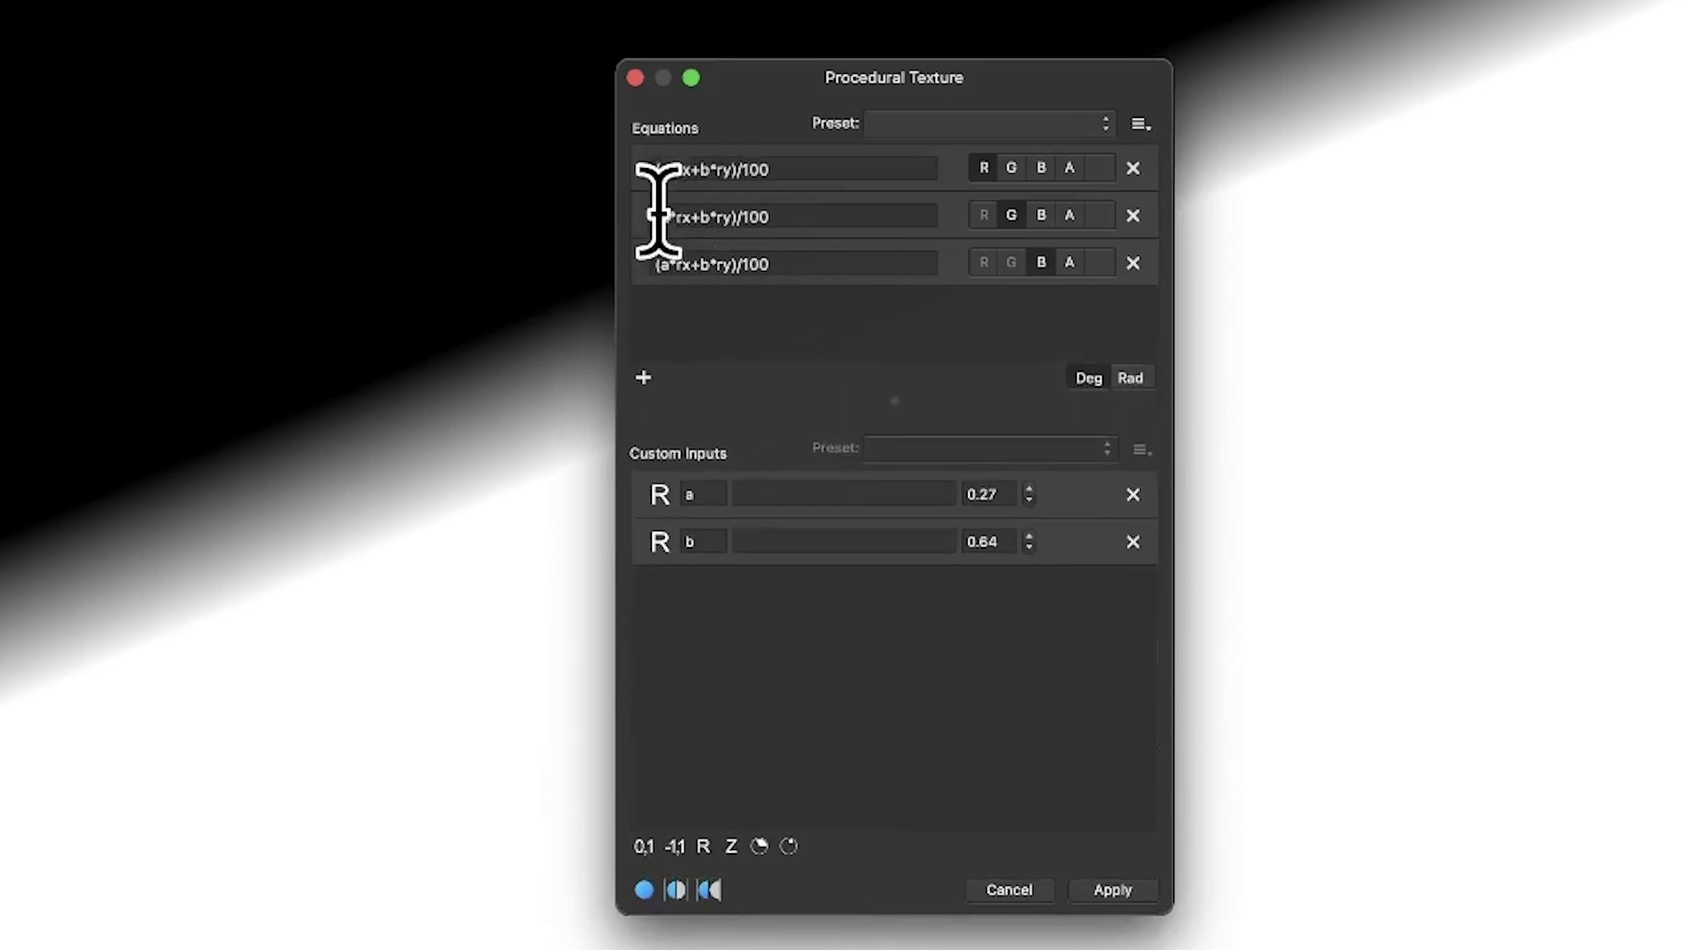
pyautogui.click(704, 217)
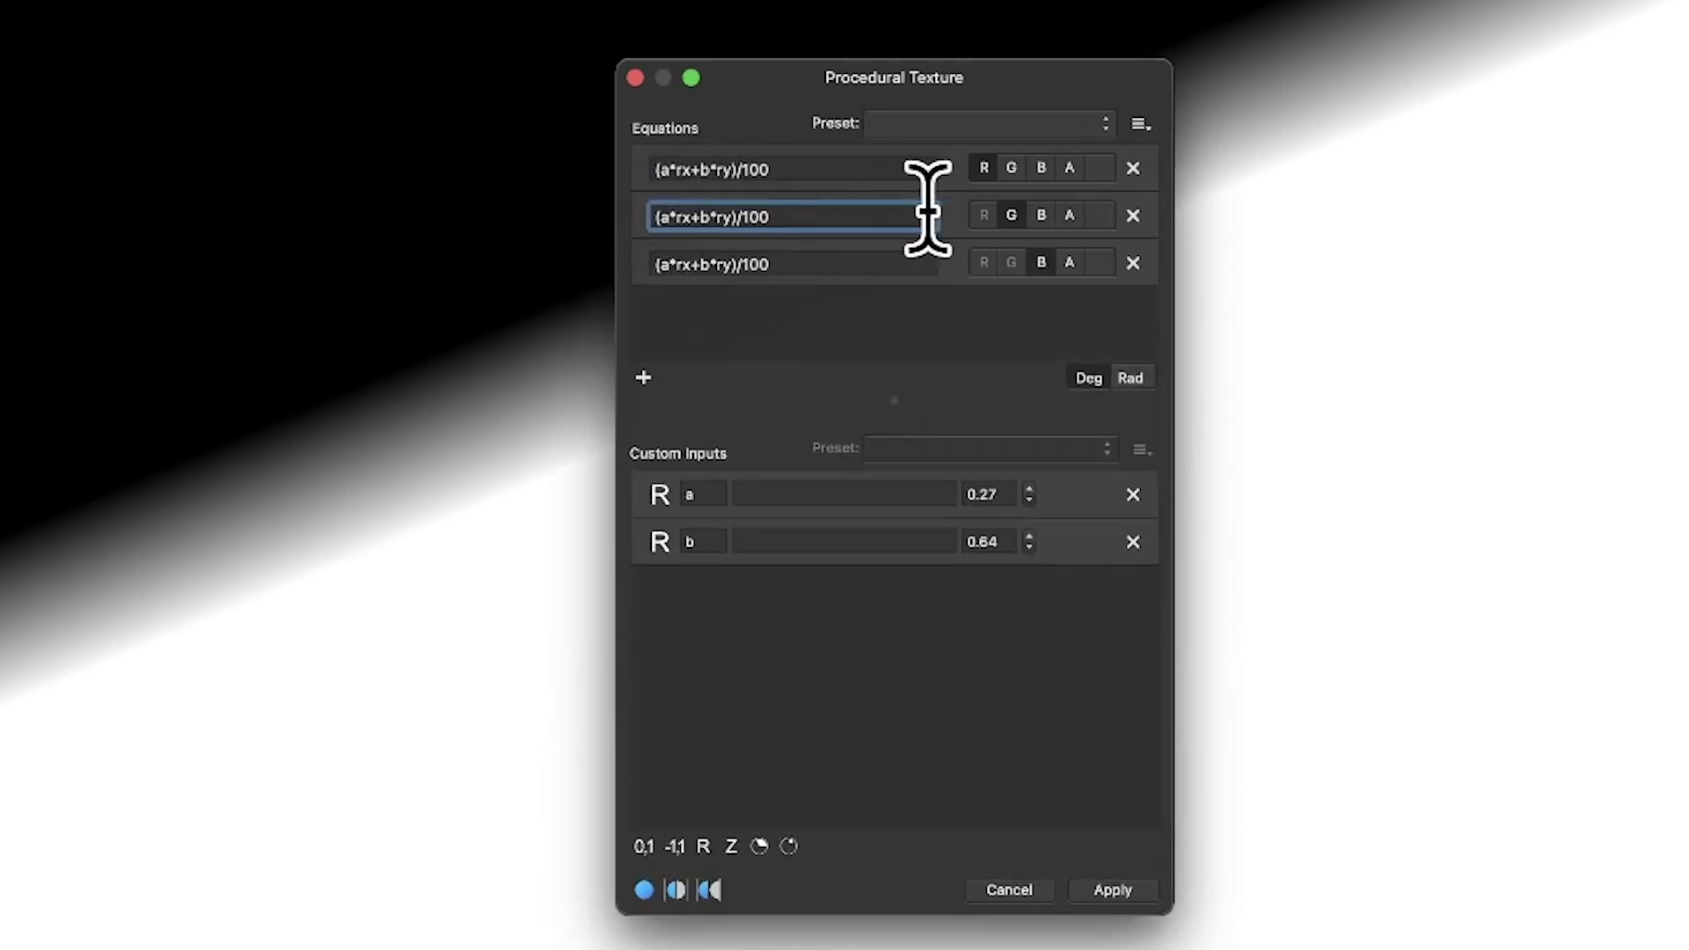
pyautogui.press('BackSpace')
pyautogui.click(710, 216)
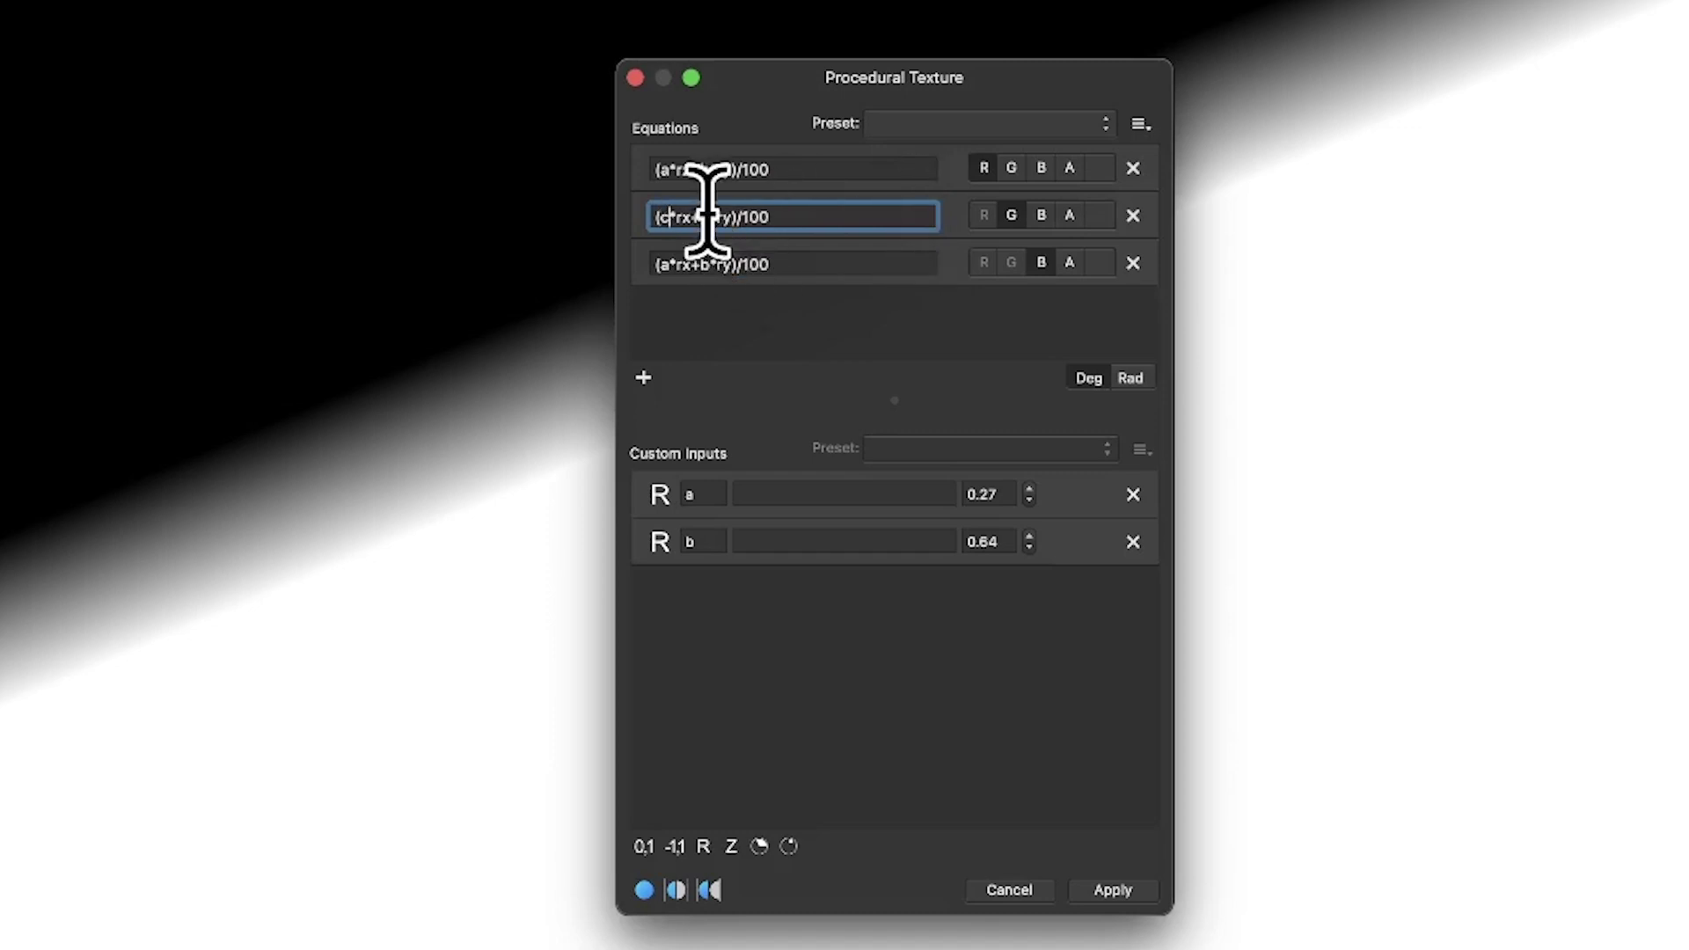
pyautogui.press('BackSpace')
pyautogui.write('d')
pyautogui.press('Return')
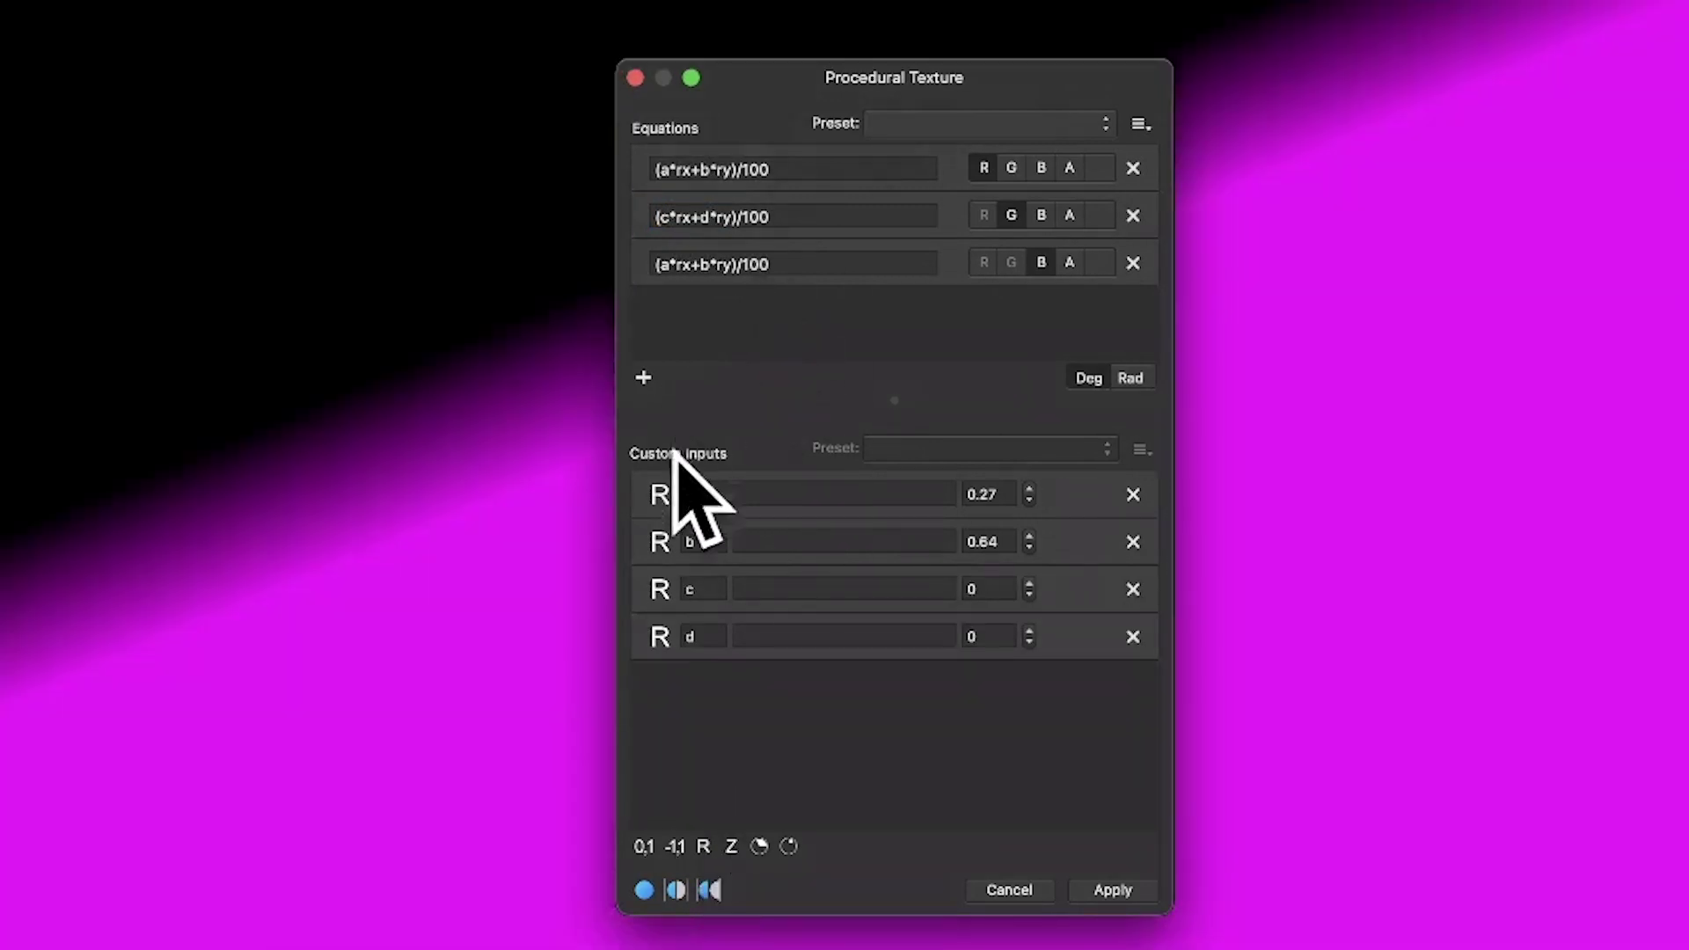
# - Set c to 0.5 and d to 0.2, then add custom inputs e and f
pyautogui.click(998, 589)
pyautogui.write('.')
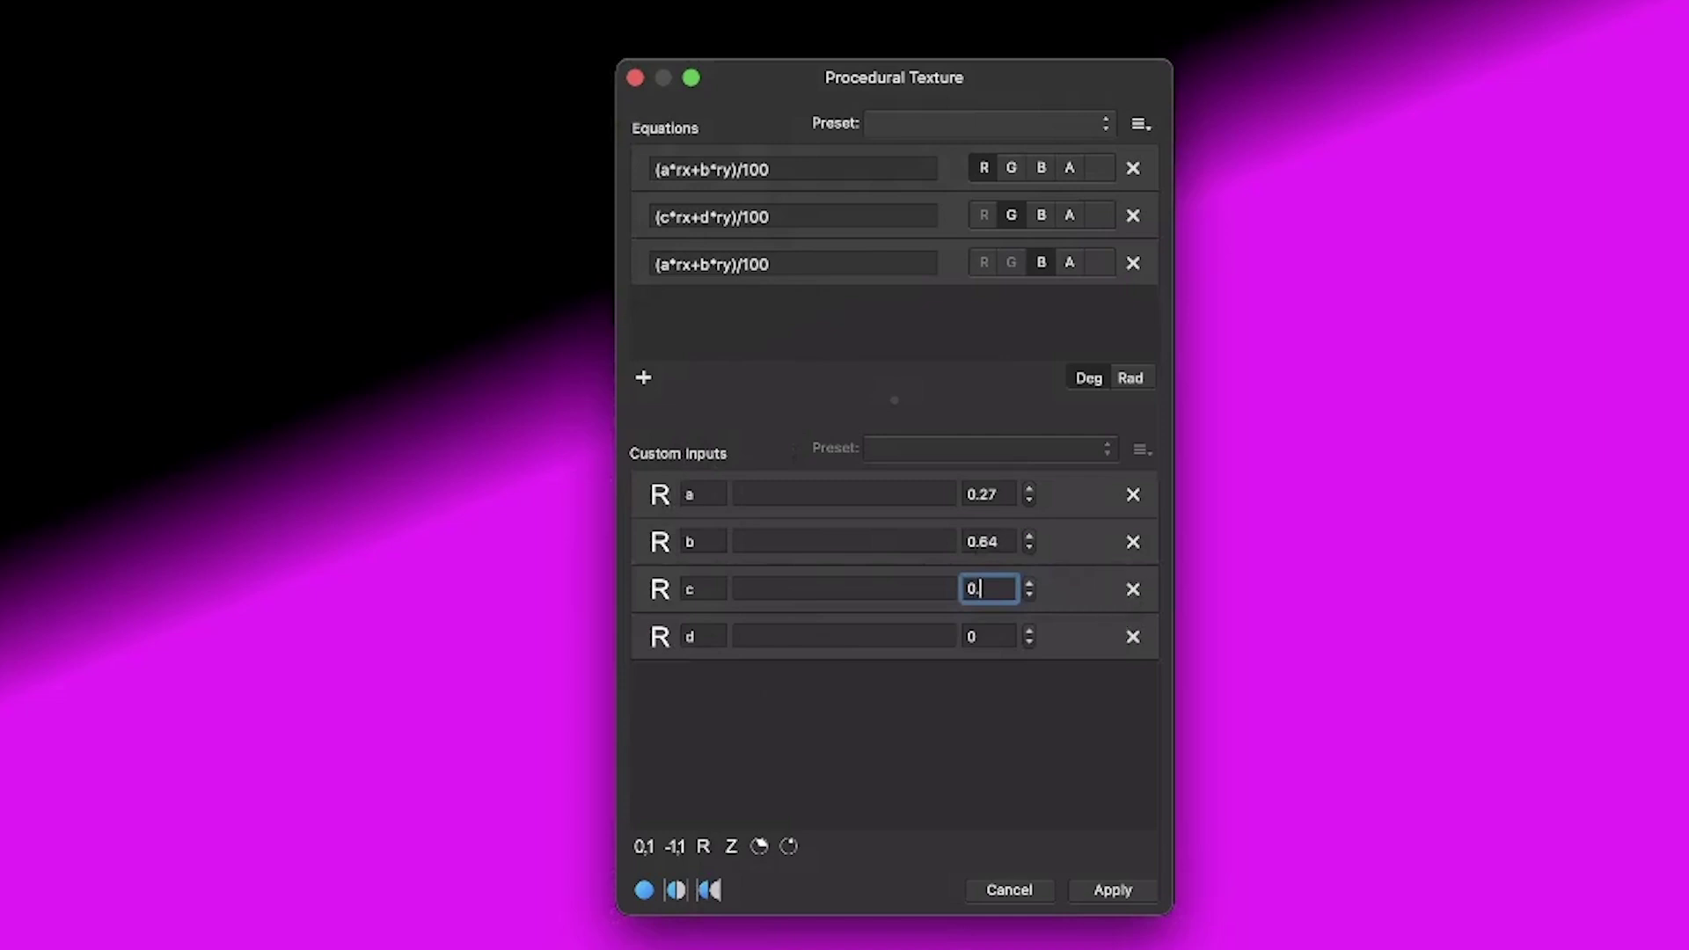
pyautogui.write('5')
pyautogui.press('Return')
pyautogui.click(992, 635)
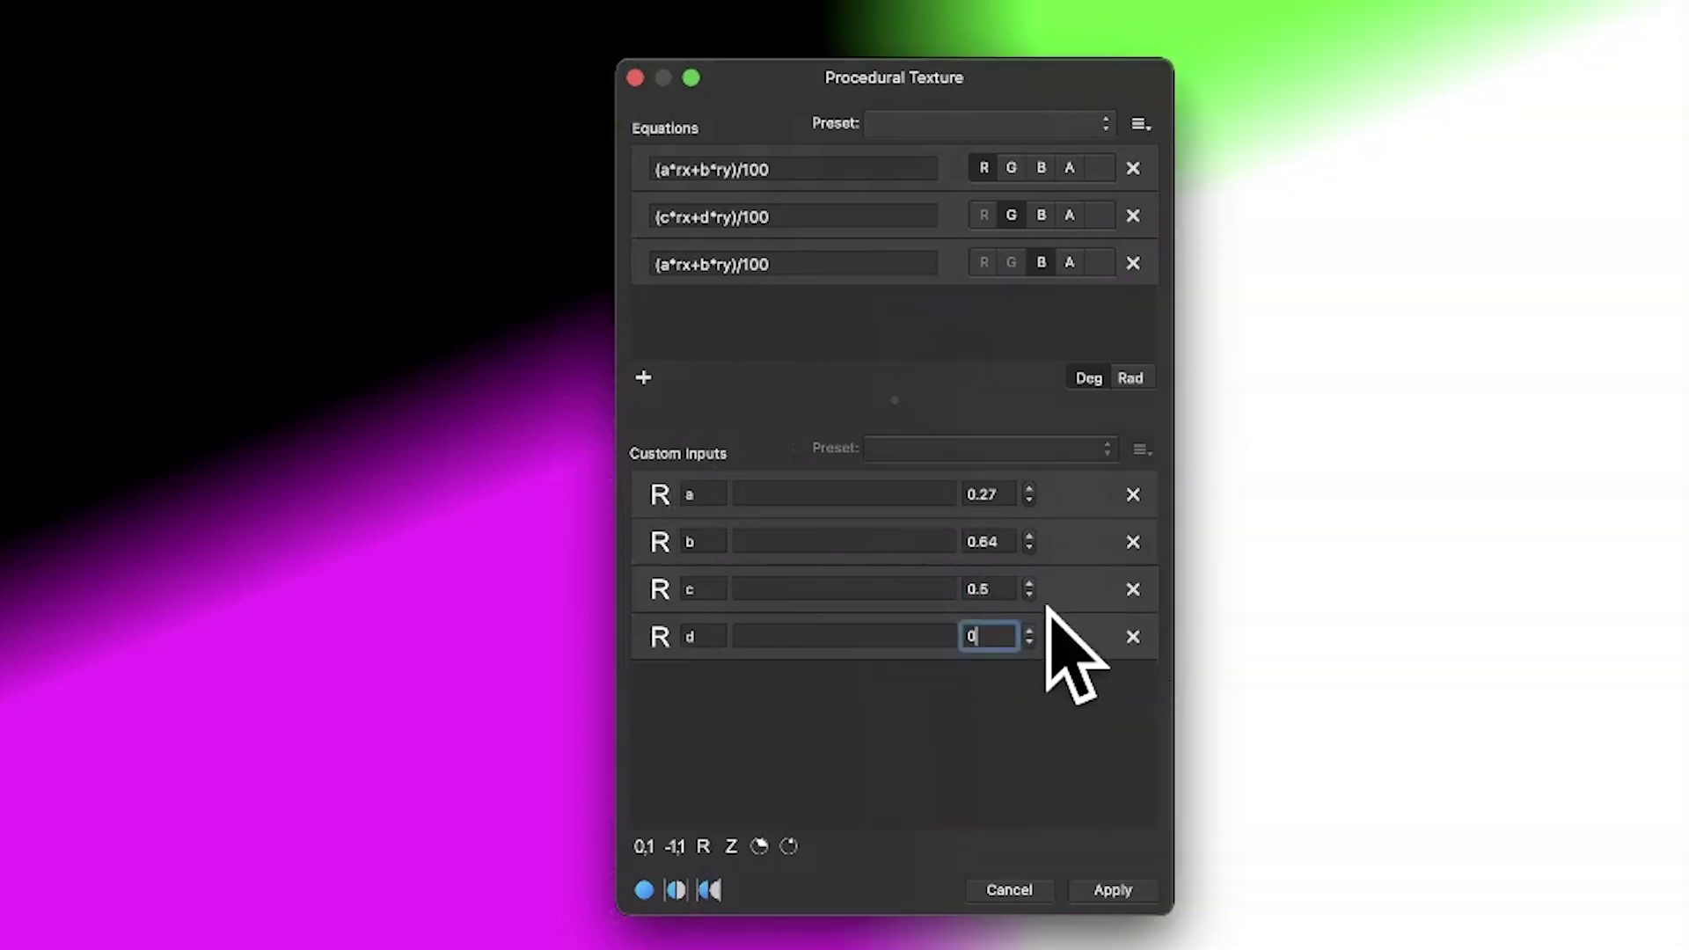
pyautogui.write('.2')
pyautogui.press('Return')
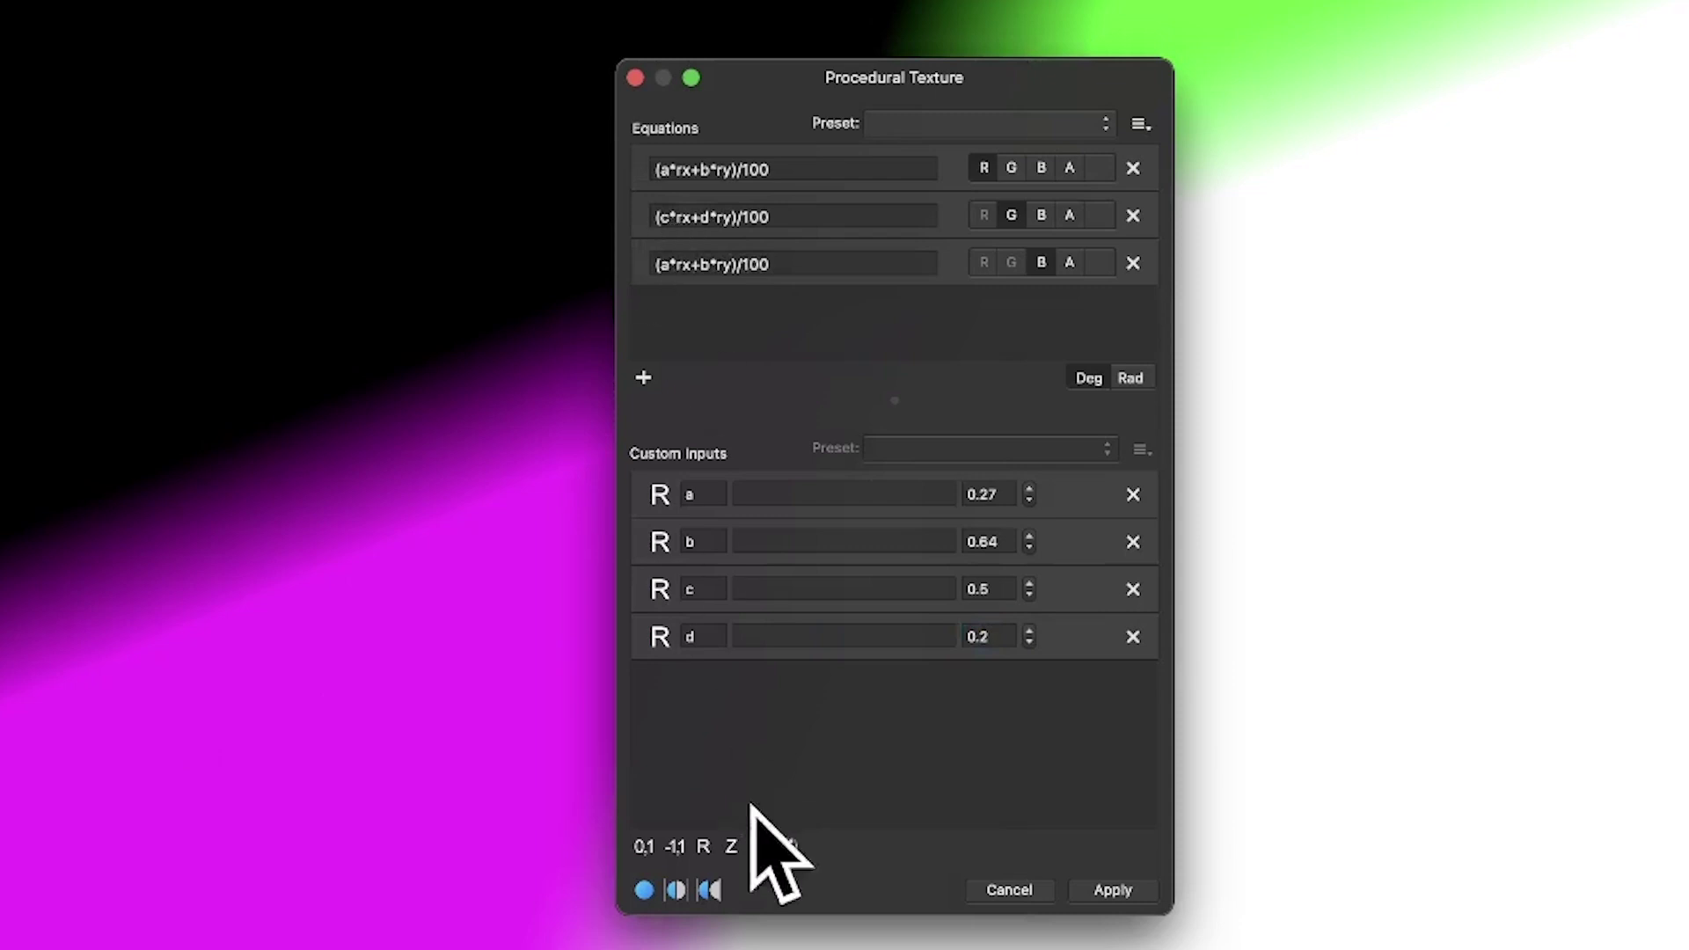
pyautogui.click(704, 844)
pyautogui.click(704, 844)
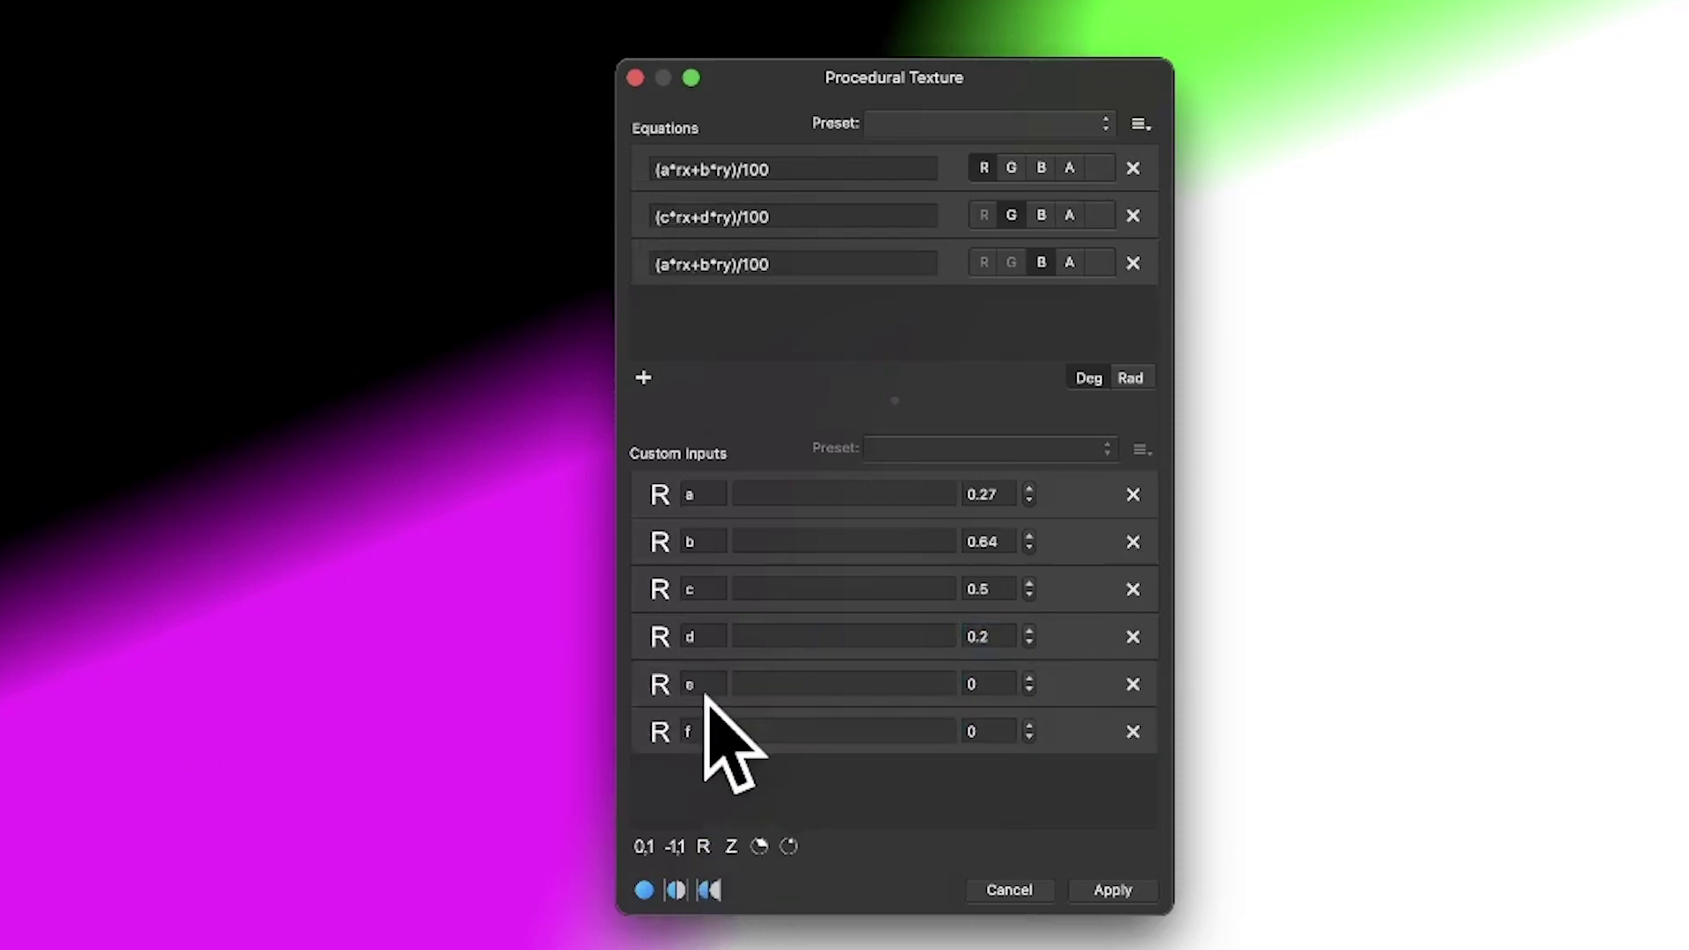
# - Change the blue equation to (e*rx+f*ry)/100 and set e to 0.5 and f to 0.2
pyautogui.click(713, 268)
pyautogui.press('BackSpace')
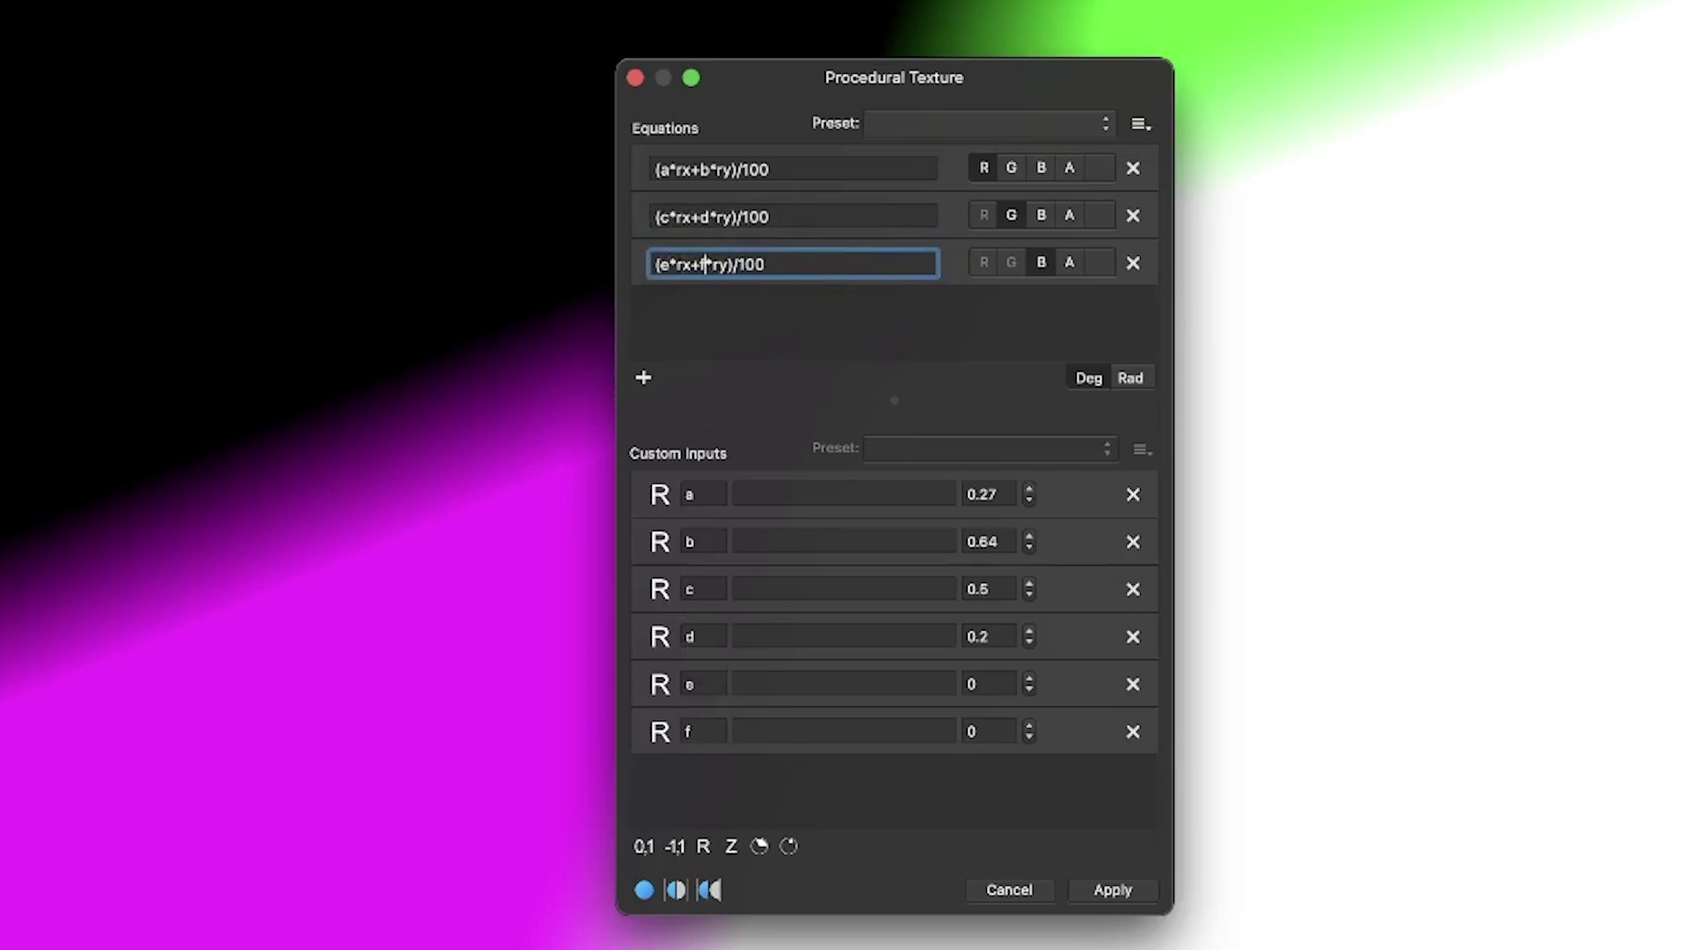
pyautogui.press('Return')
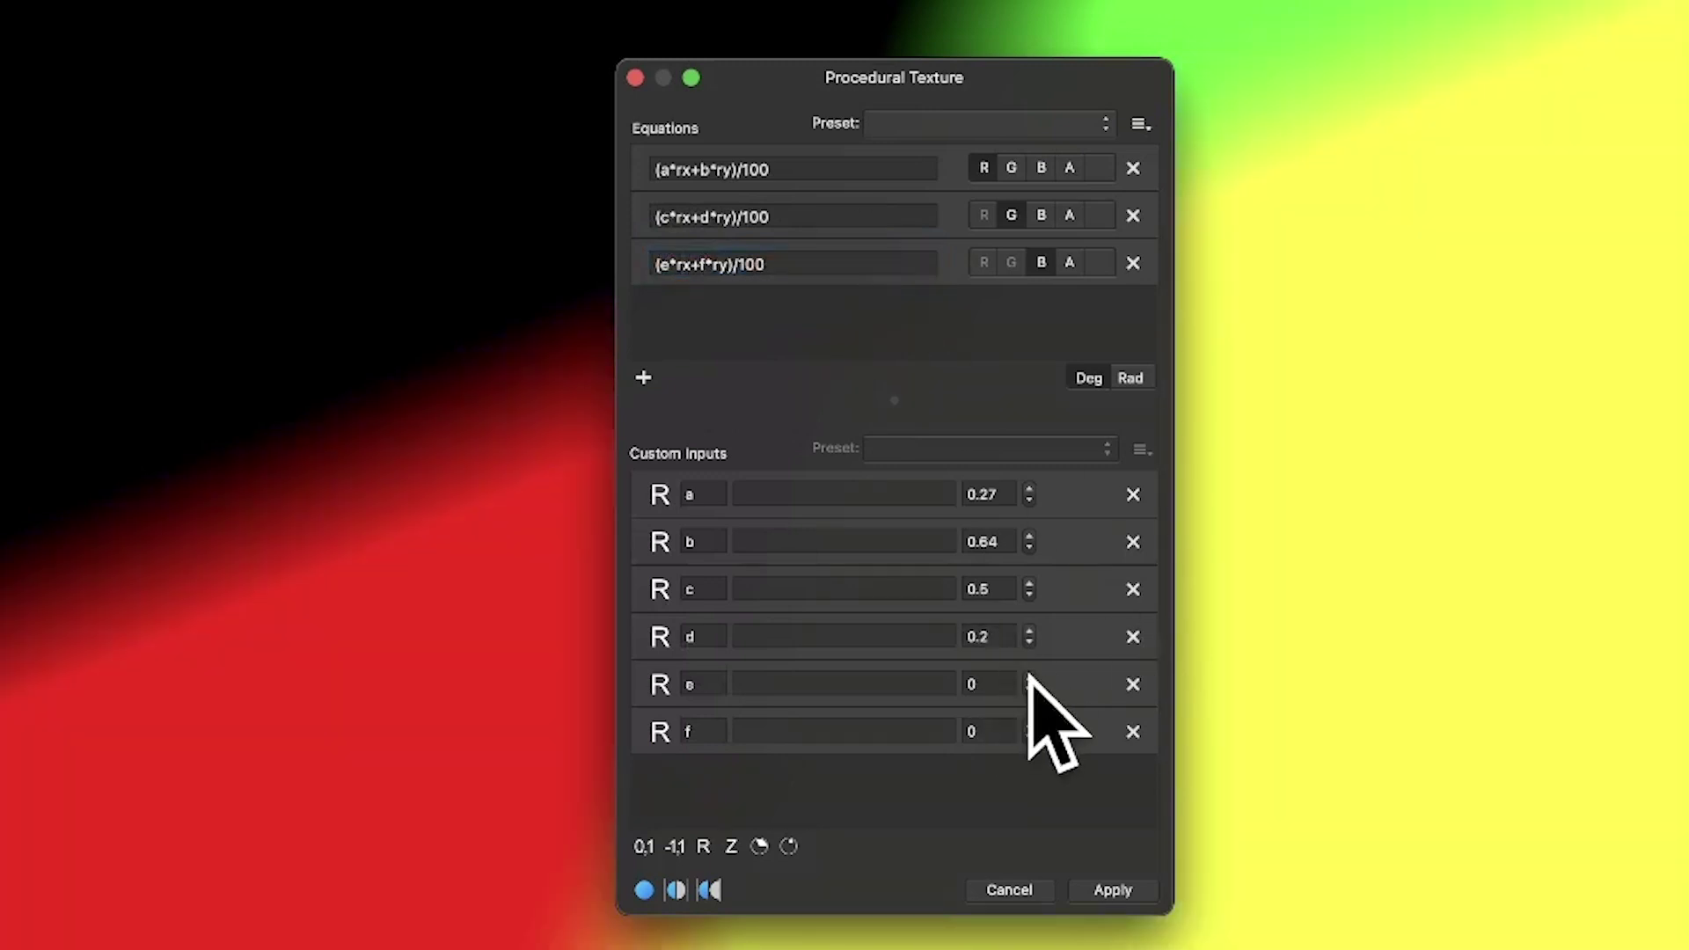
pyautogui.click(1000, 685)
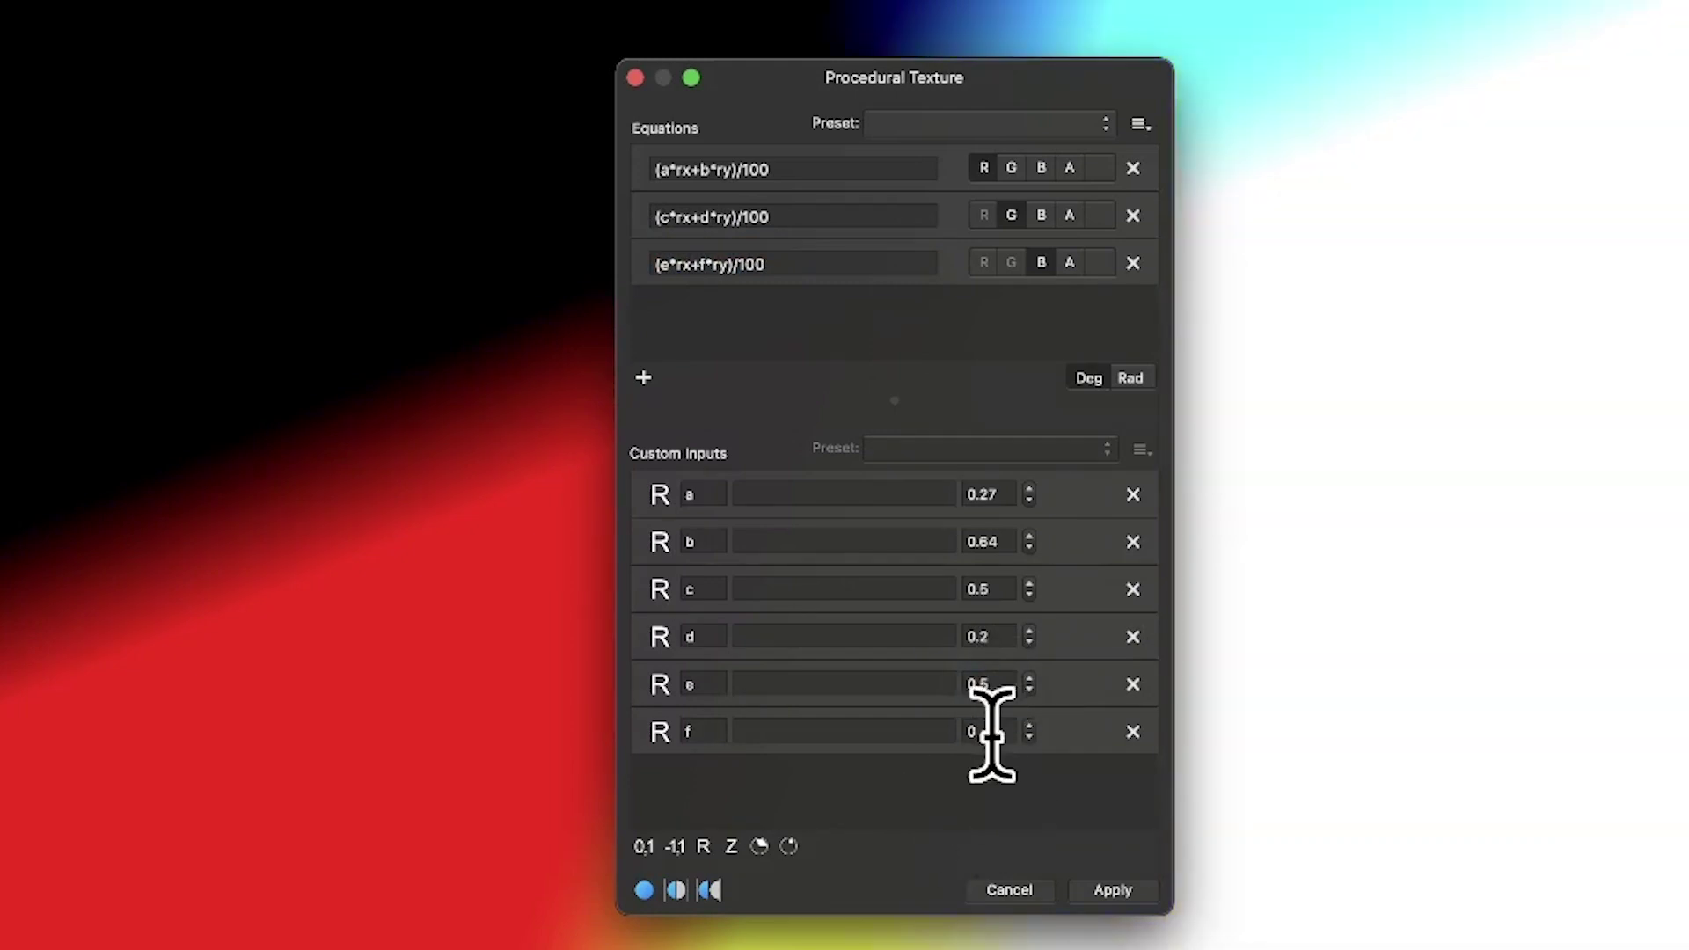
pyautogui.click(987, 731)
pyautogui.write('.2')
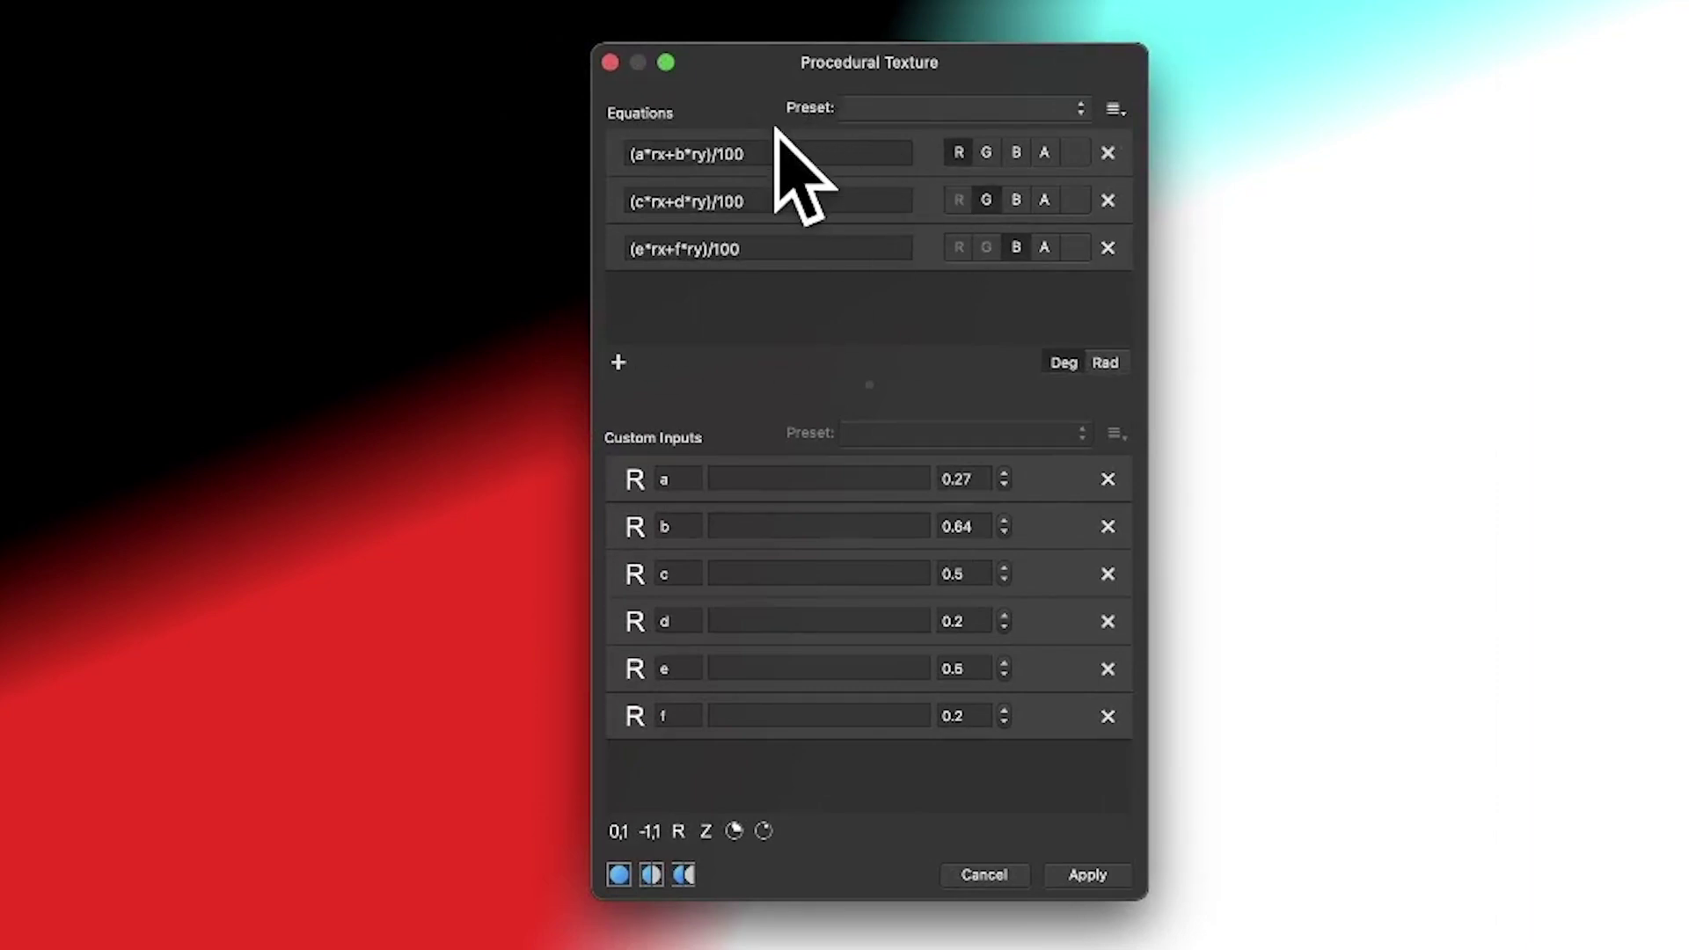
pyautogui.moveTo(770, 159); pyautogui.dragTo(592, 188)
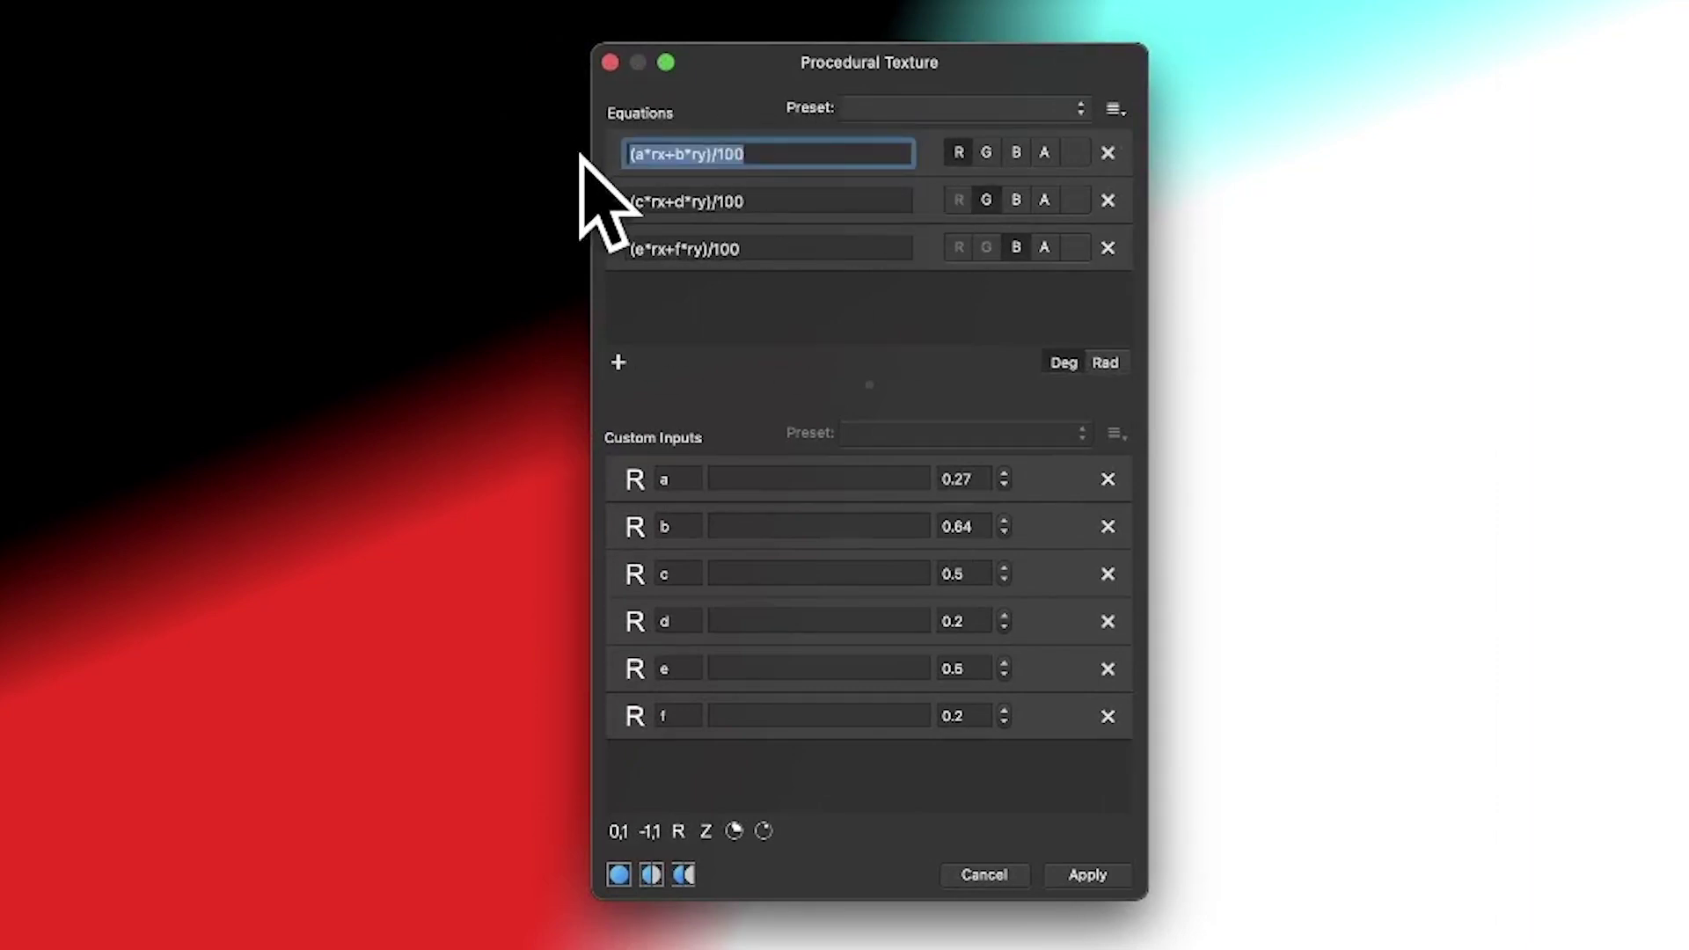
pyautogui.click(707, 155)
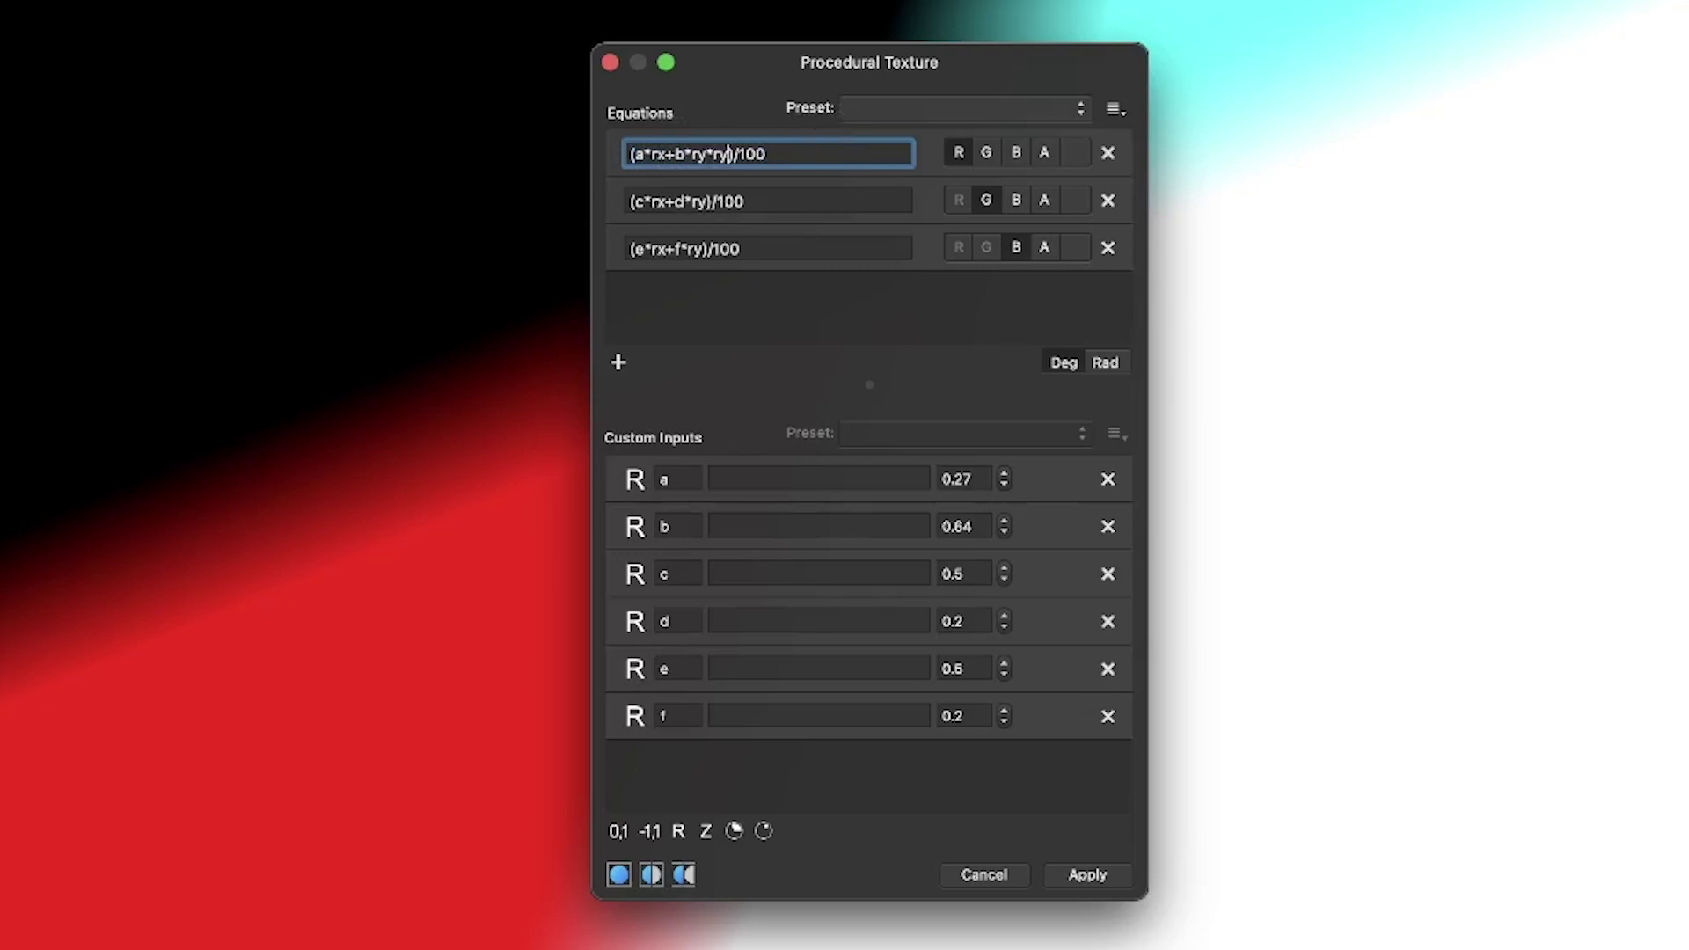
pyautogui.press('Return')
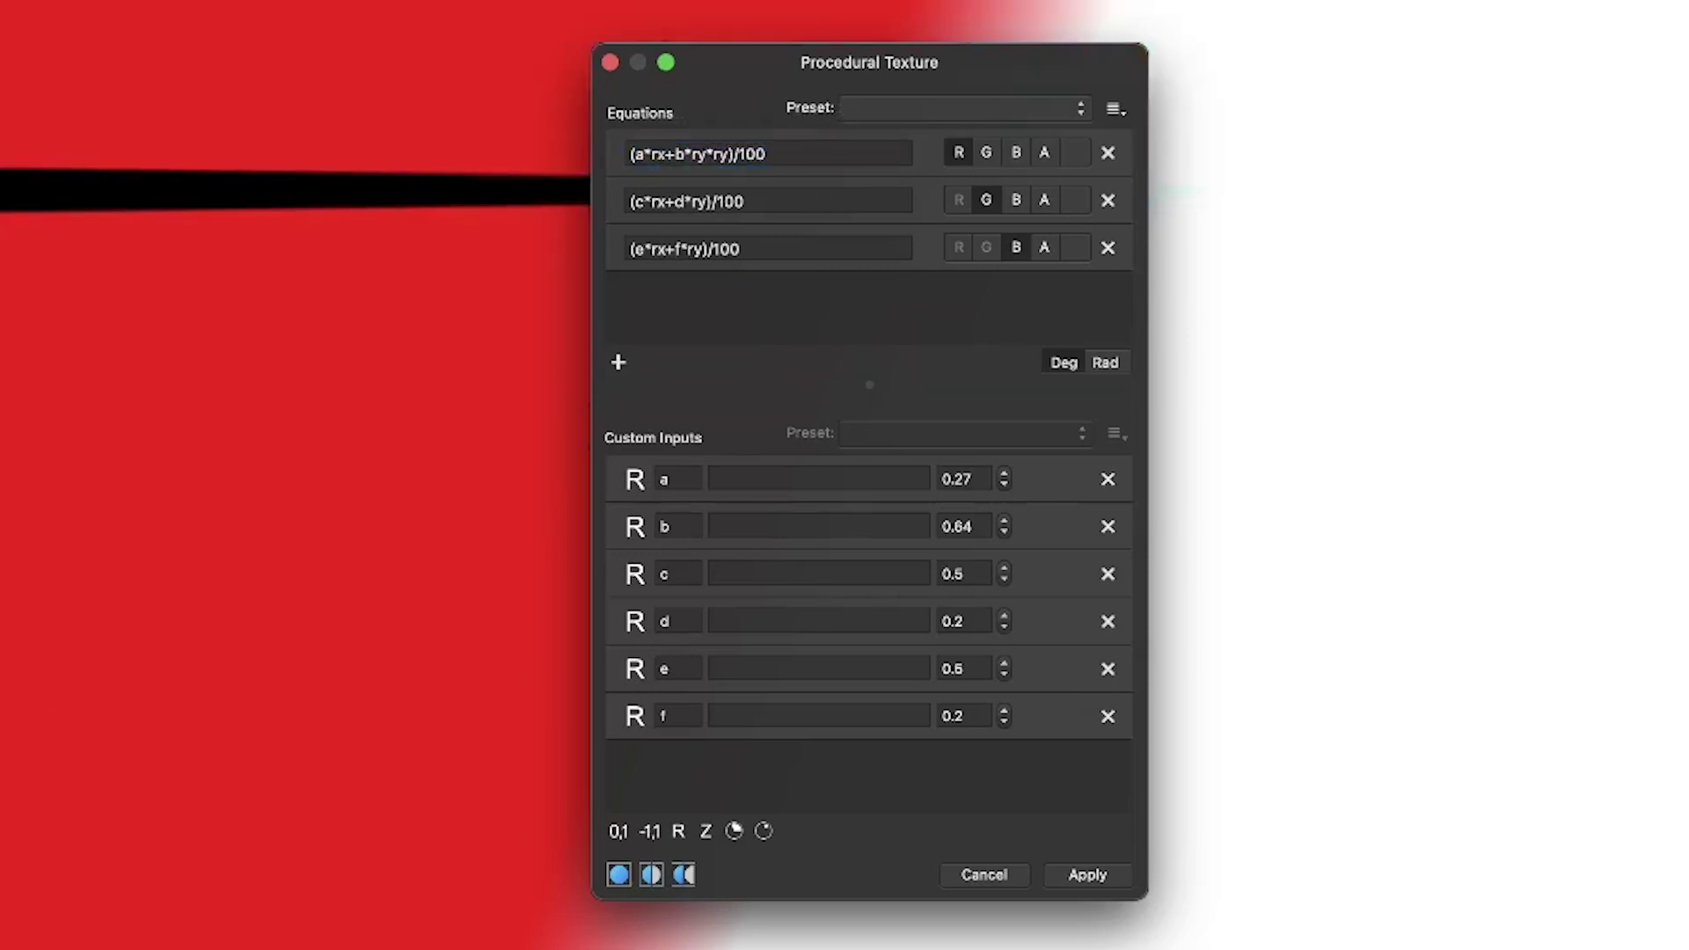
pyautogui.click(723, 155)
pyautogui.press('BackSpace')
pyautogui.press('BackSpace')
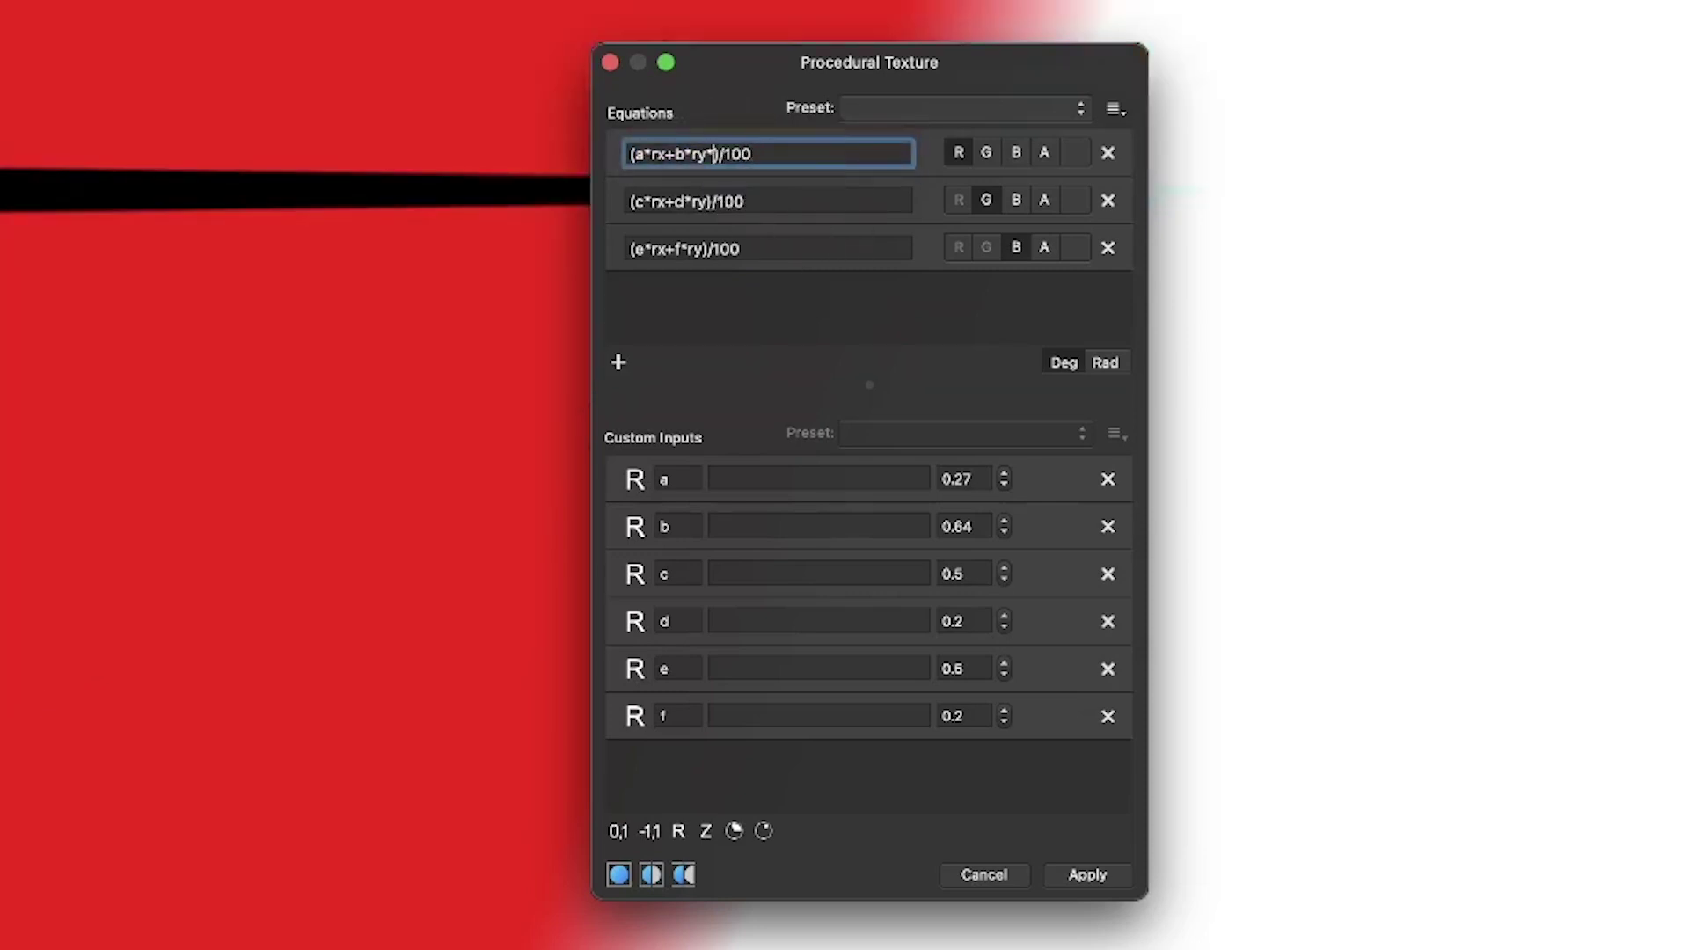
pyautogui.press('Return')
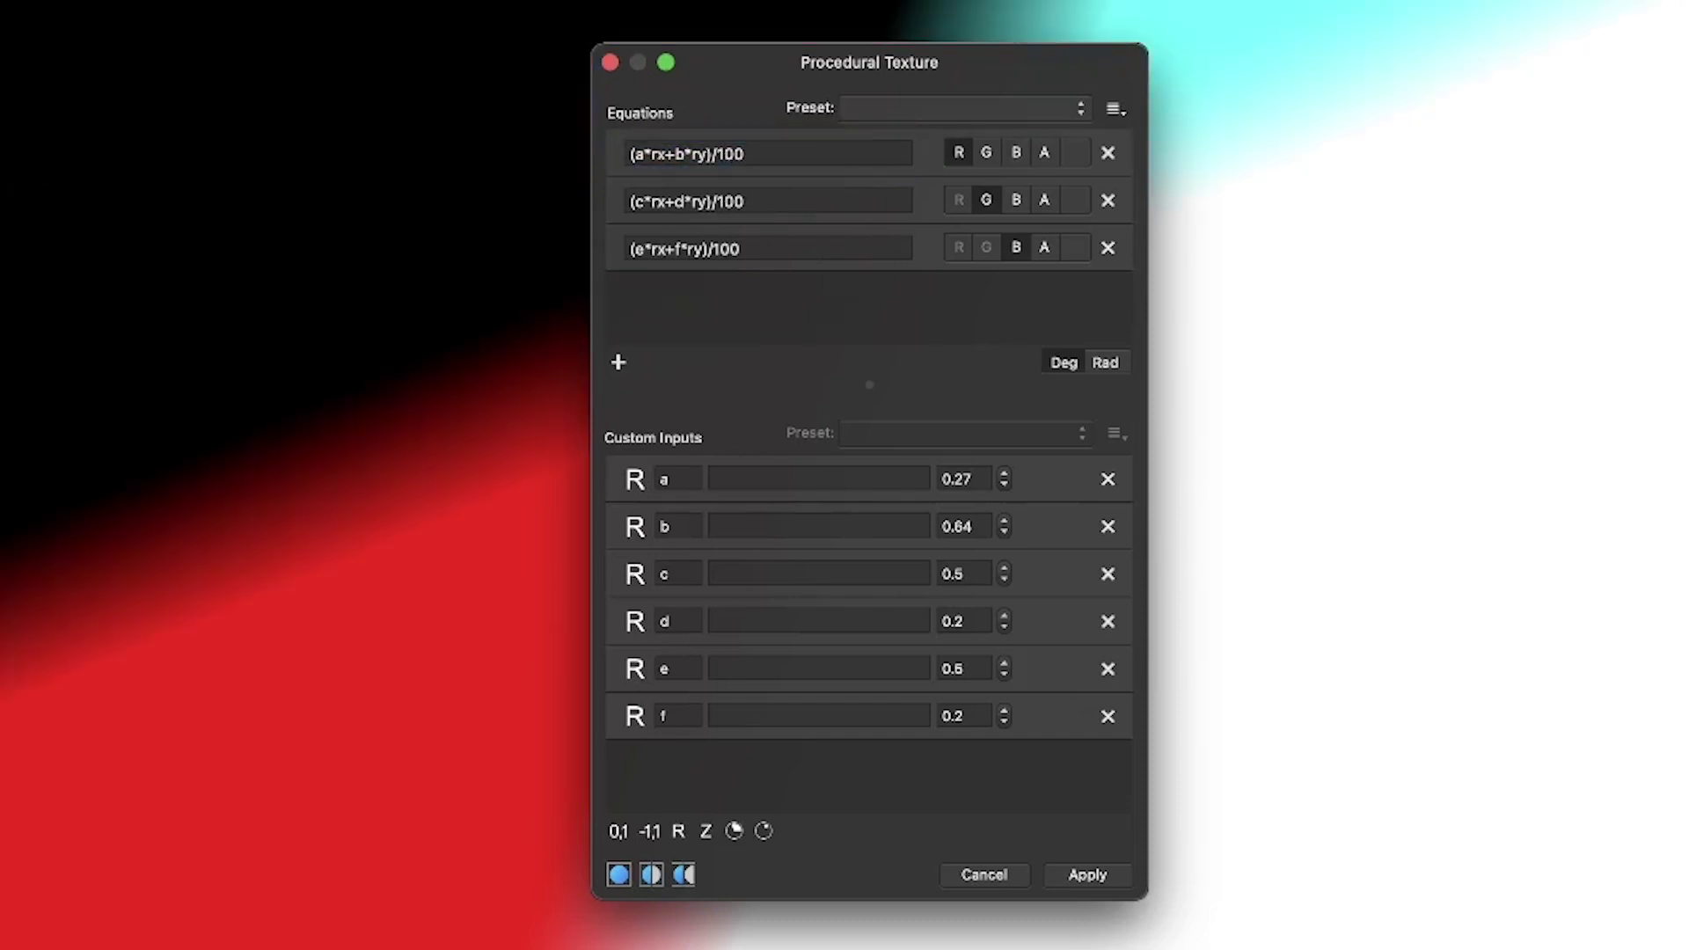
# - Create an equations preset named 'test' filed under the Coloured patterns category
pyautogui.click(1114, 109)
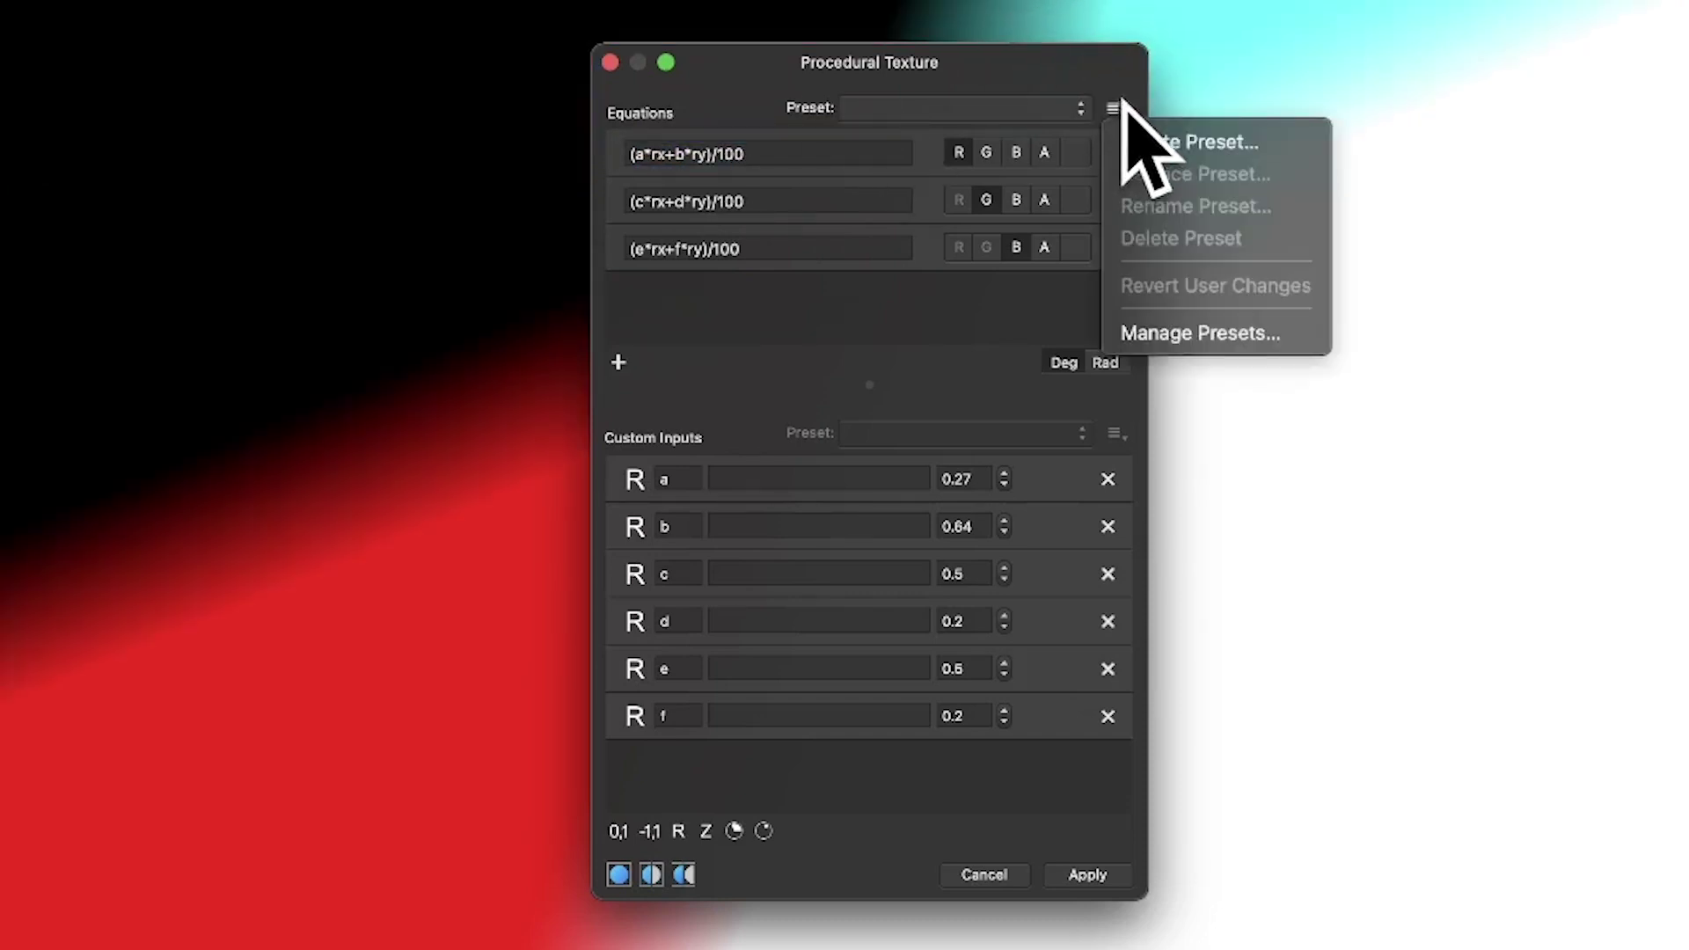
pyautogui.click(1184, 143)
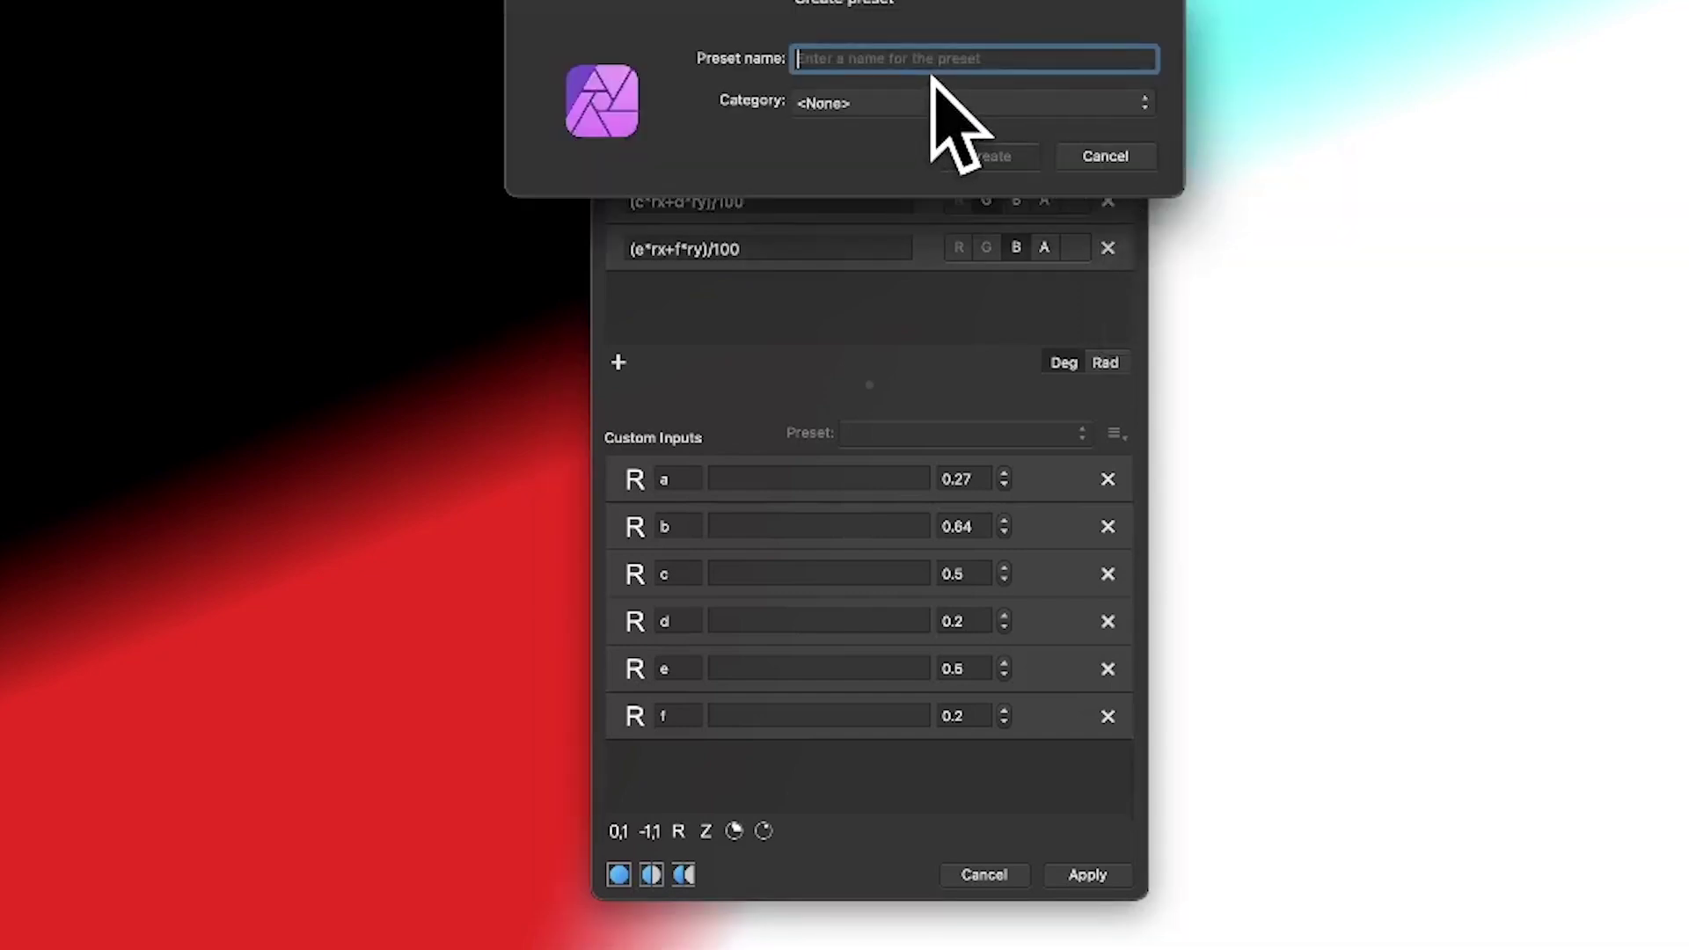
pyautogui.write('f')
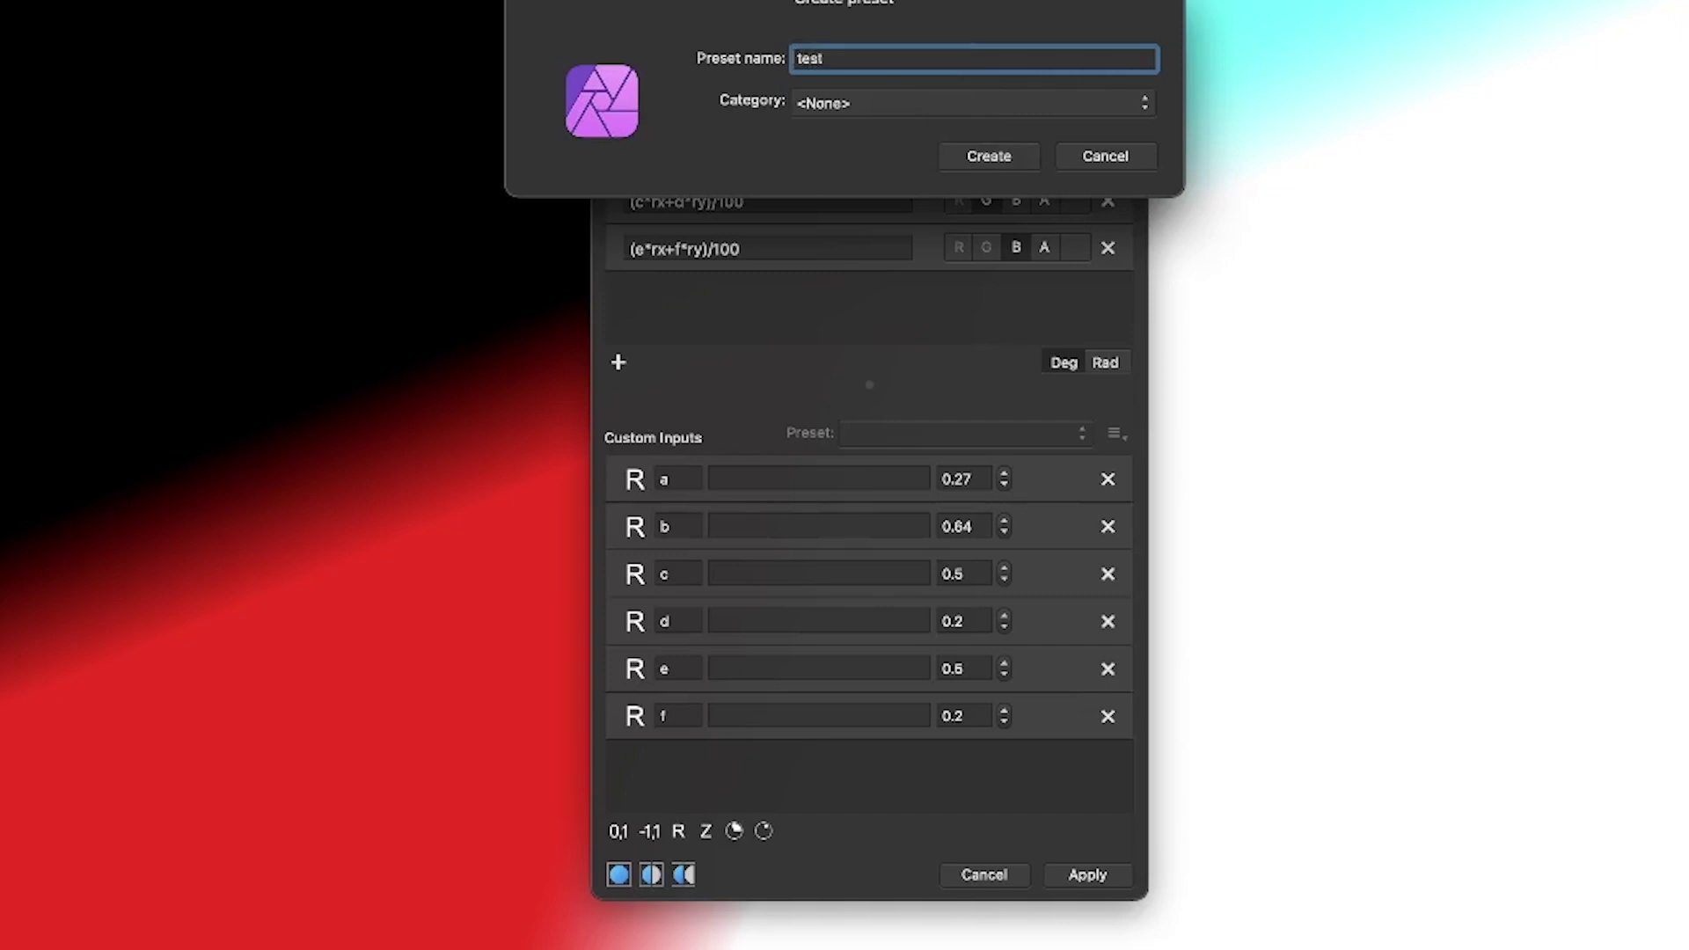
pyautogui.click(860, 102)
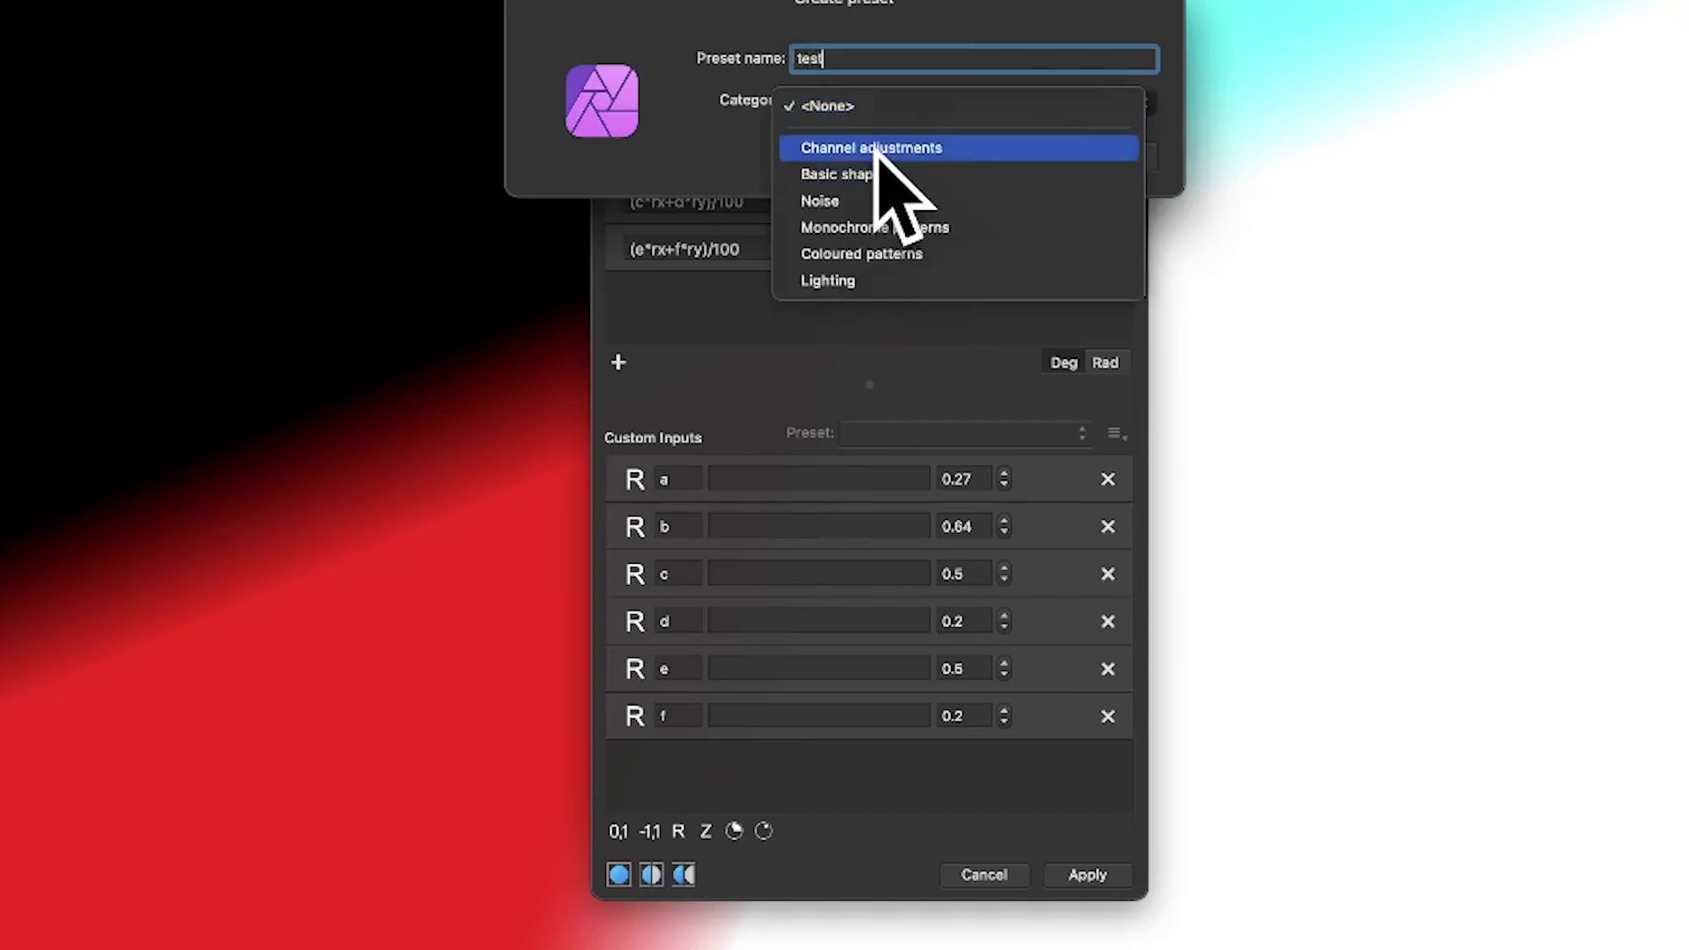
pyautogui.click(896, 254)
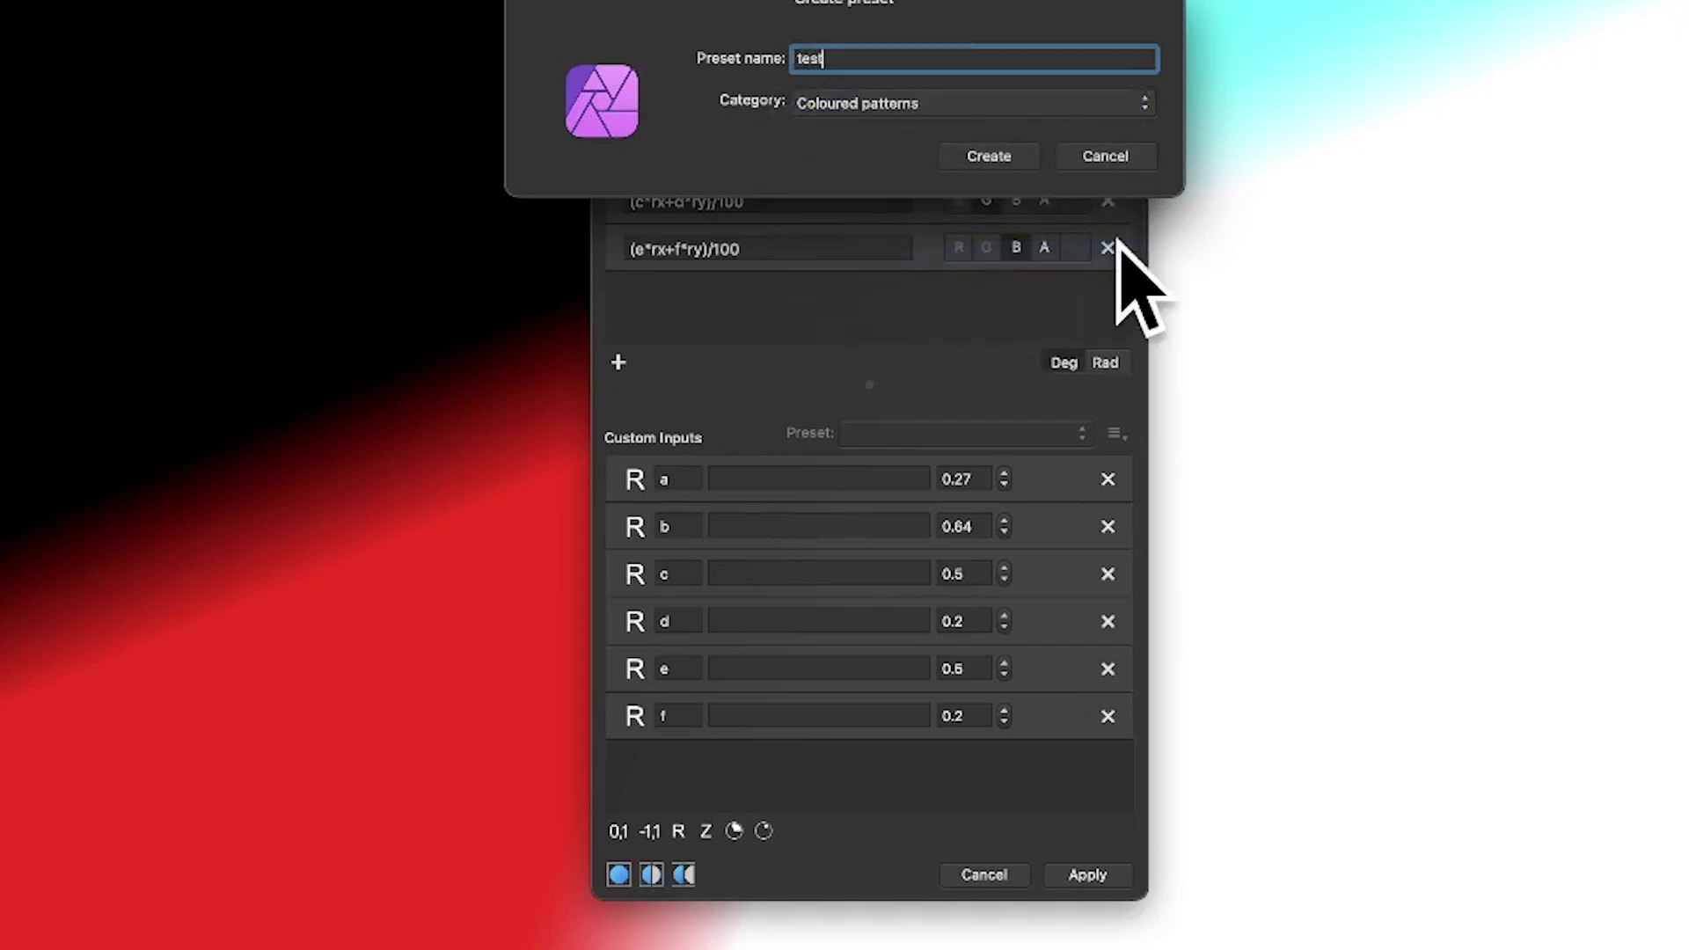
pyautogui.click(1020, 158)
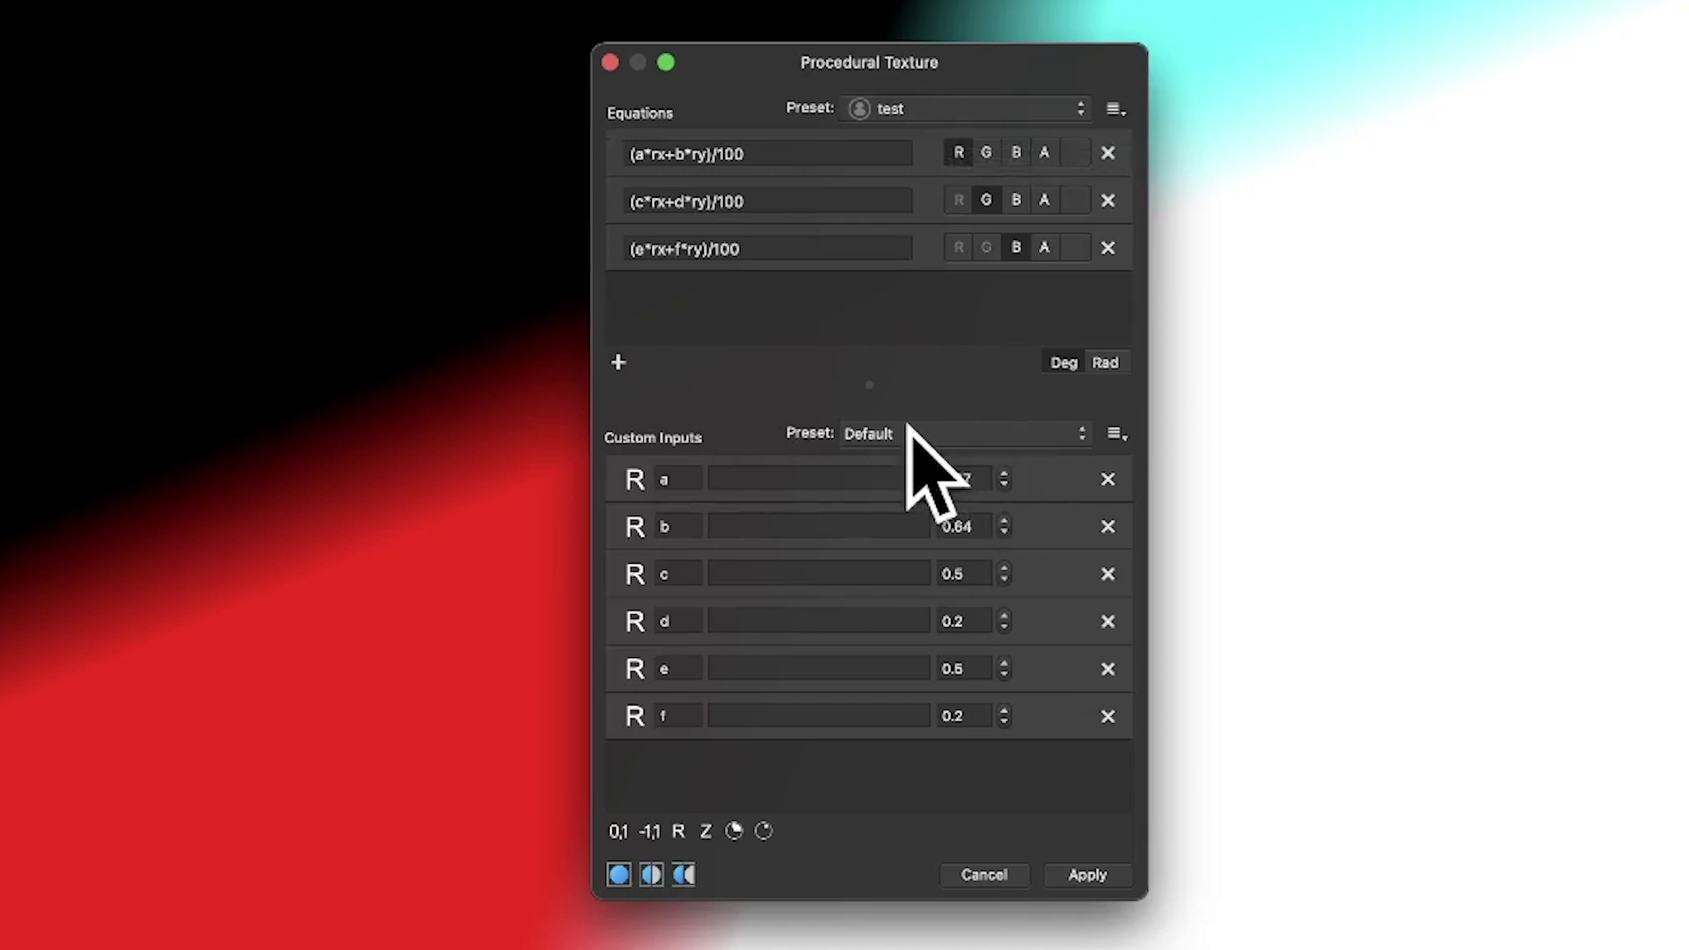
# - Set custom input c to 0.8 and bring up the Custom Inputs preset options
pyautogui.click(986, 475)
pyautogui.press('BackSpace')
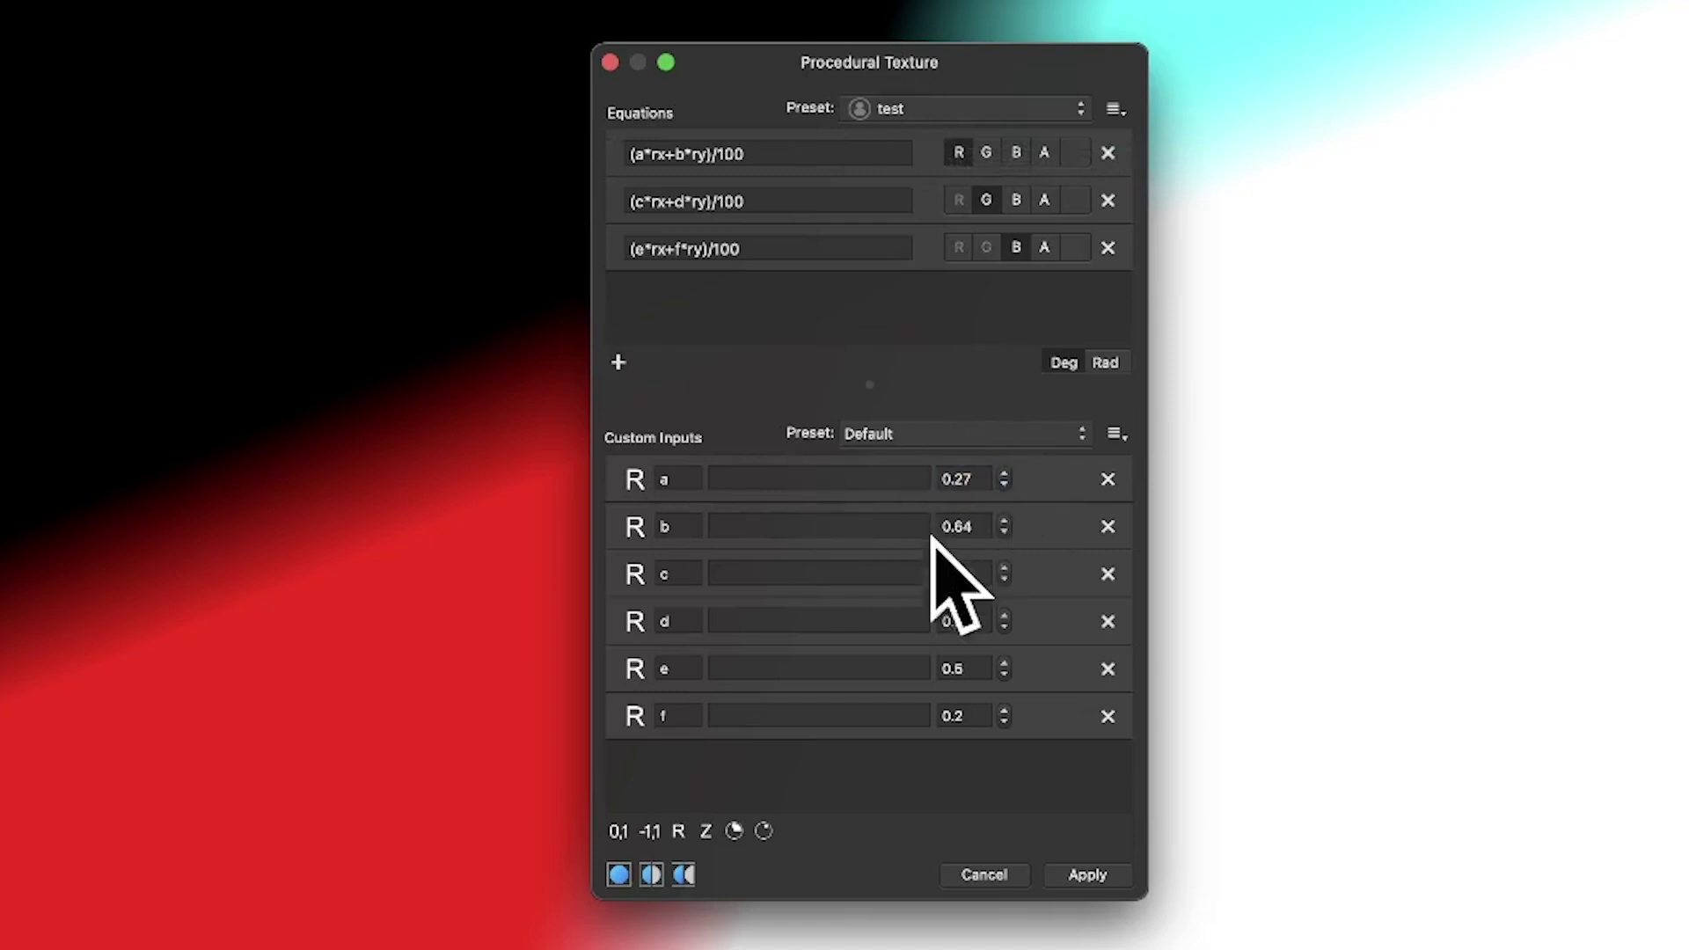
pyautogui.click(973, 572)
pyautogui.press('BackSpace')
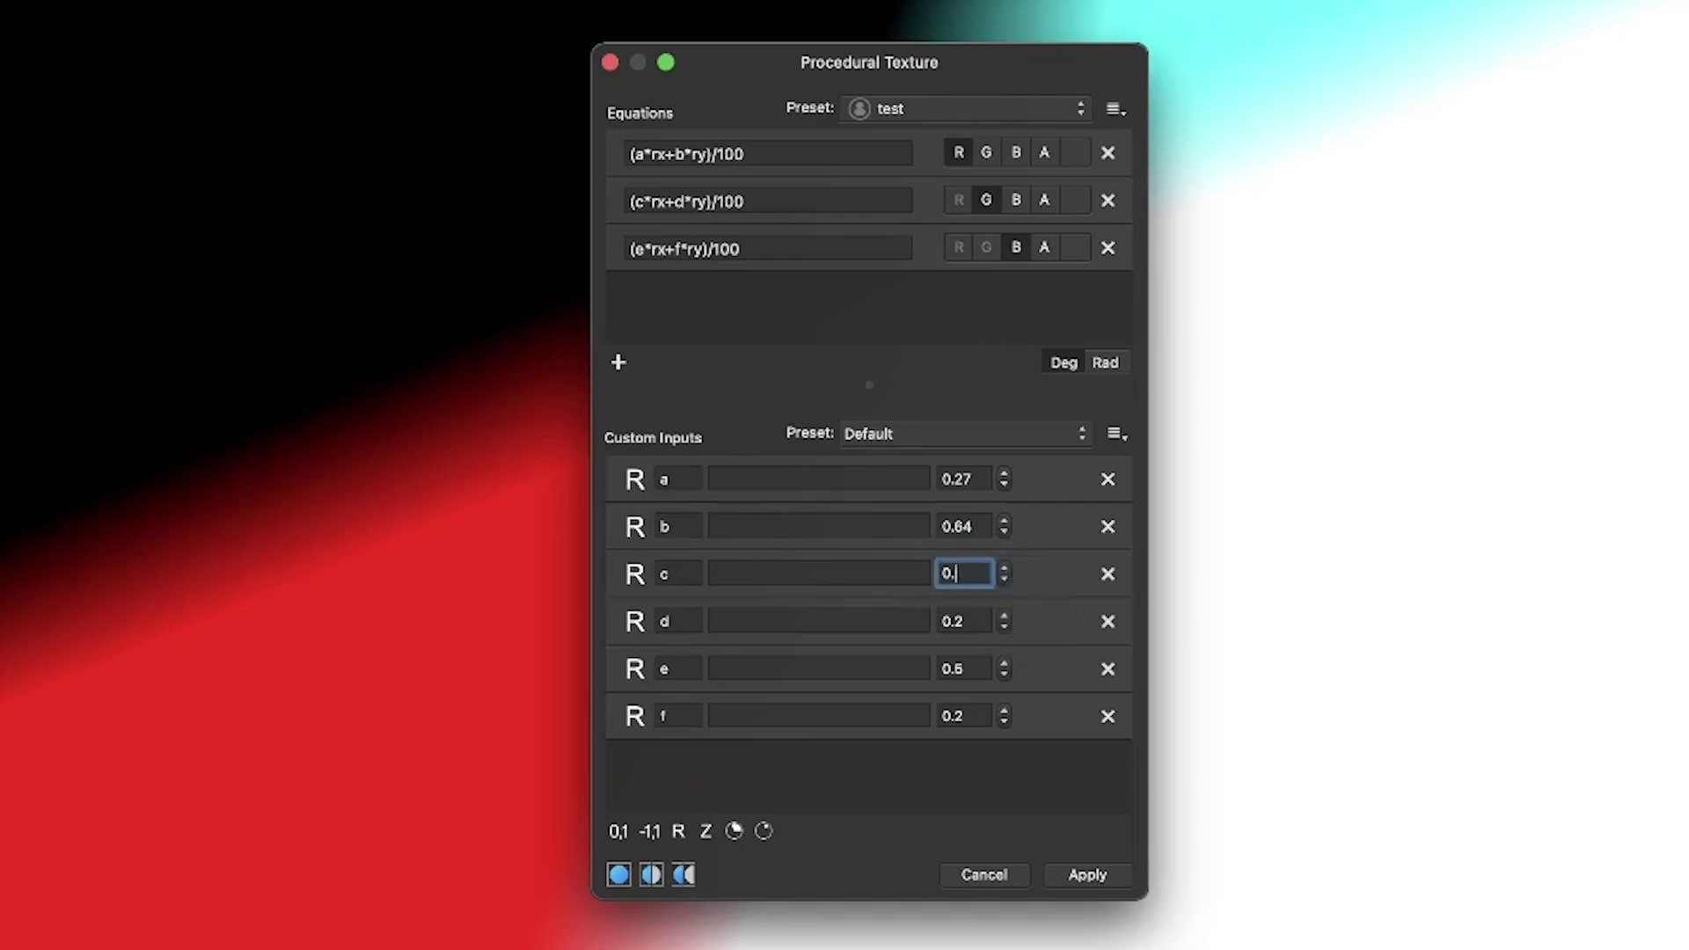
pyautogui.press('Return')
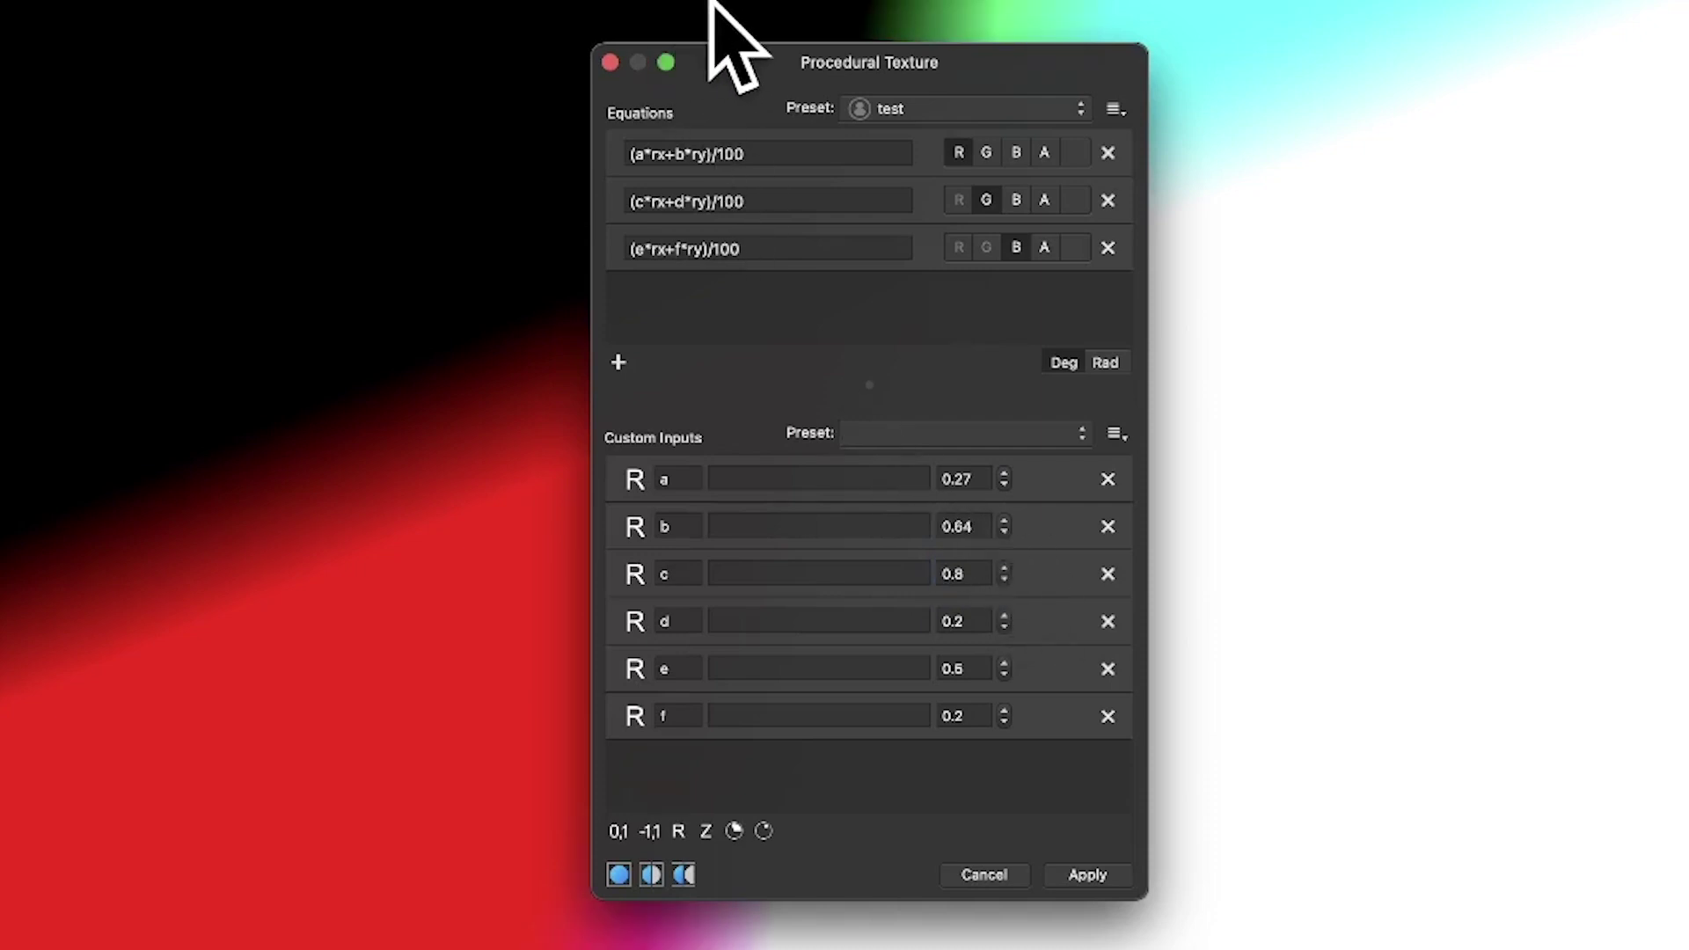
pyautogui.click(1115, 434)
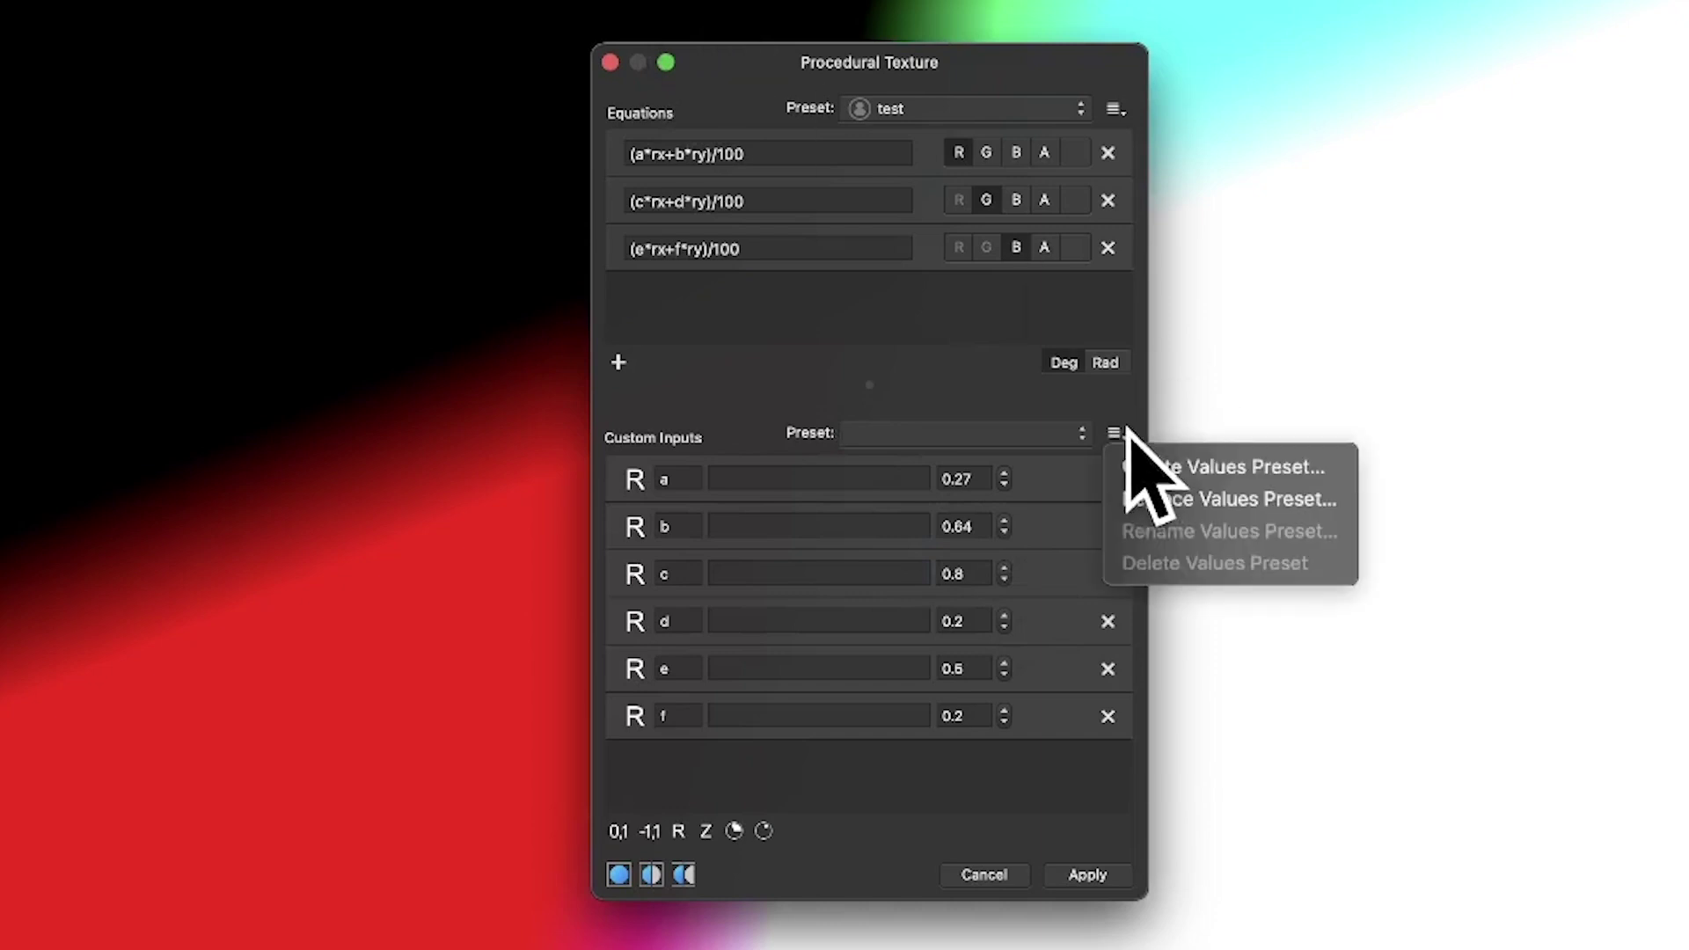
pyautogui.click(1215, 468)
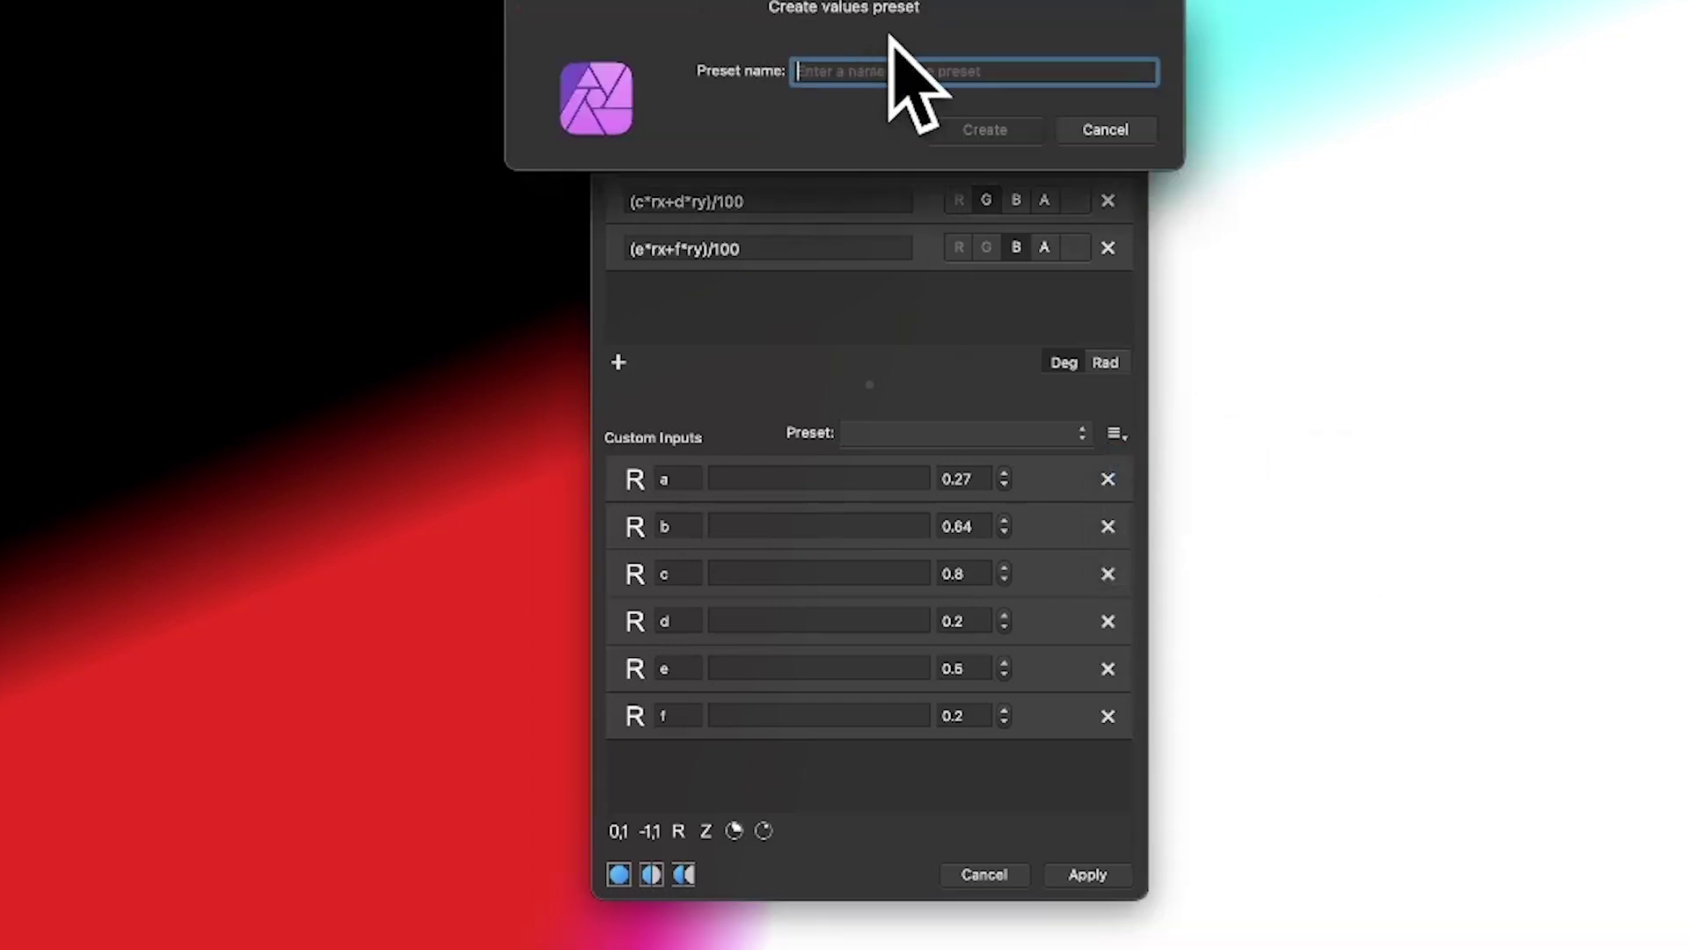
pyautogui.write('preset 1')
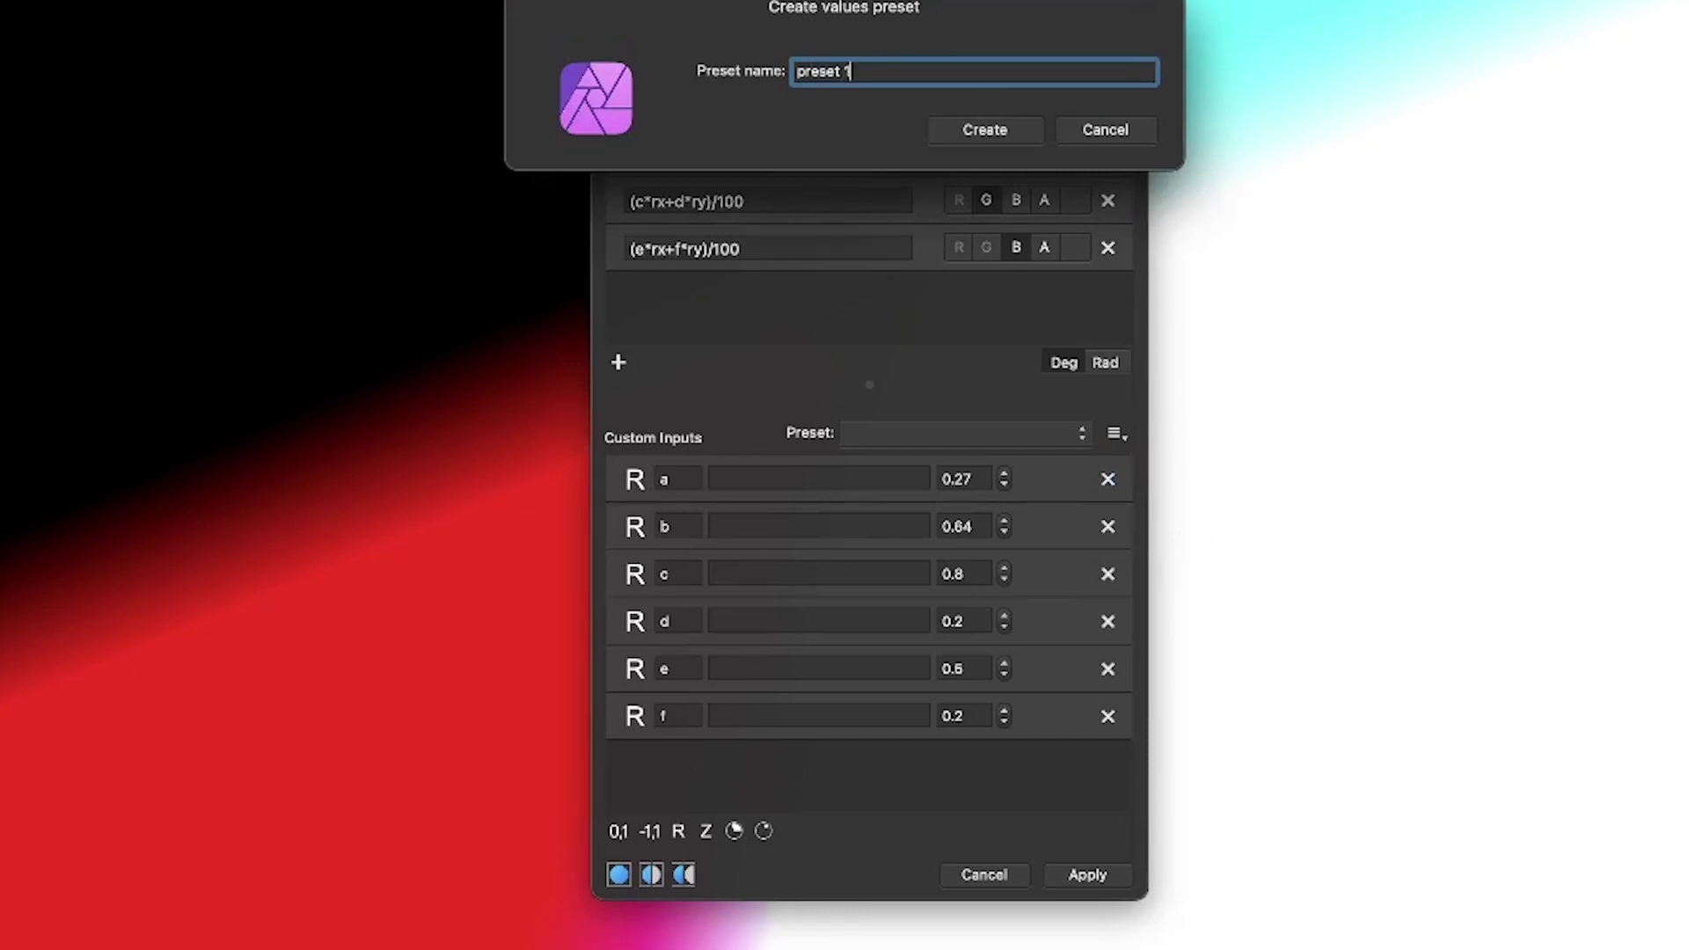
pyautogui.click(985, 125)
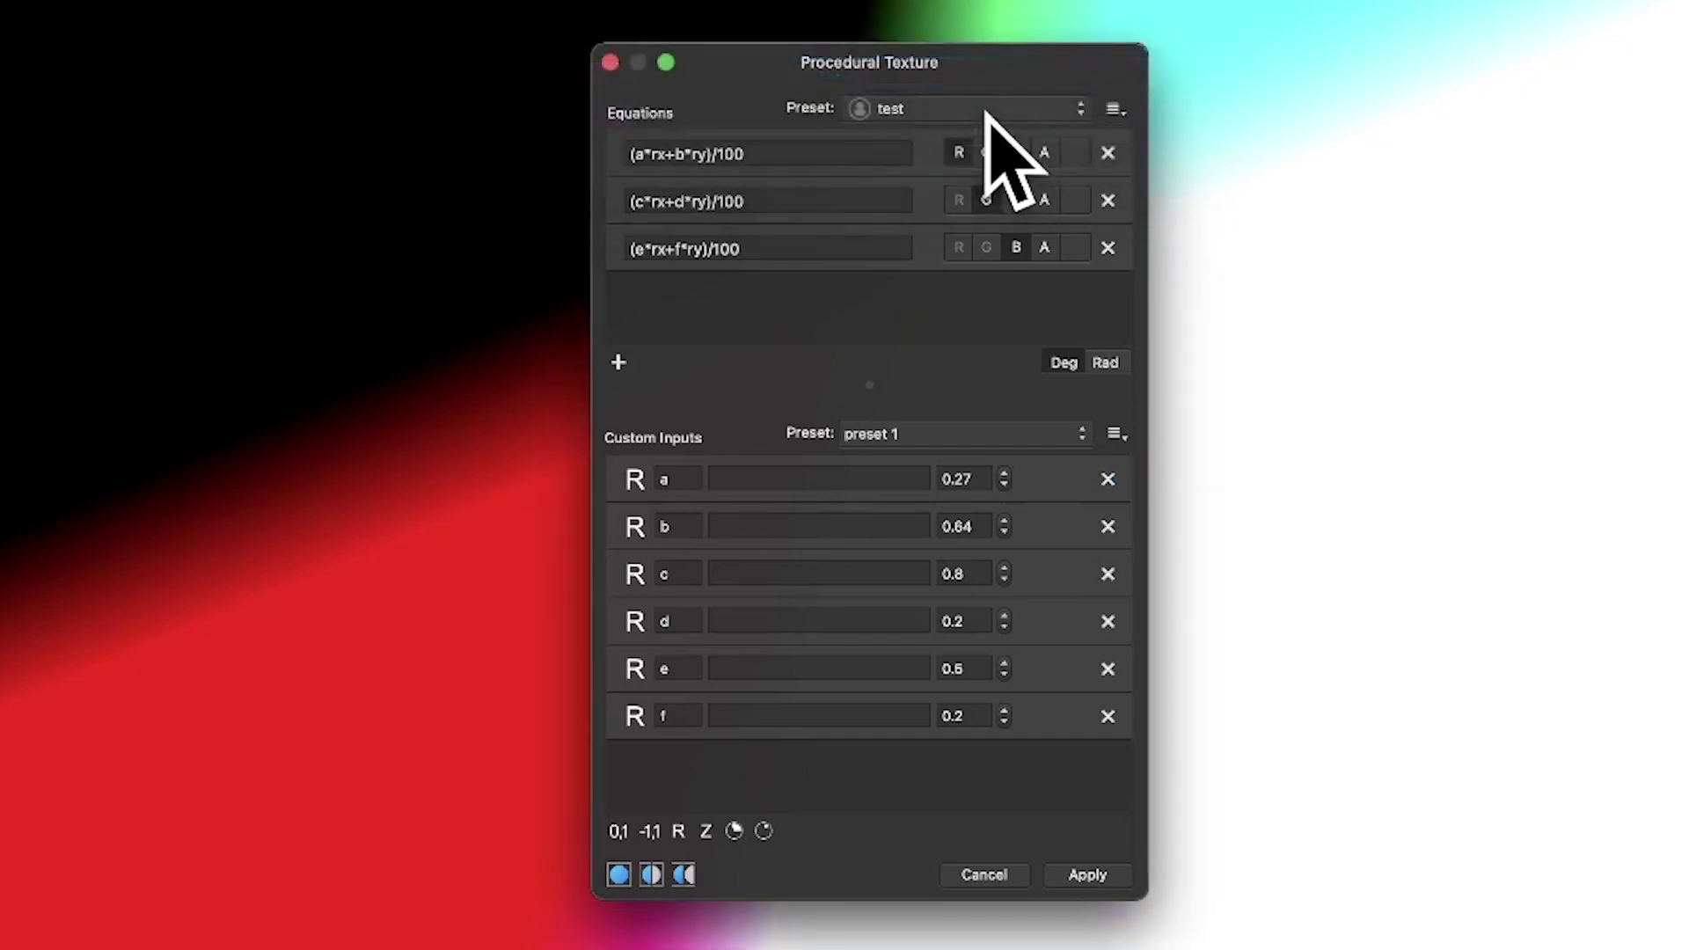
pyautogui.click(1047, 434)
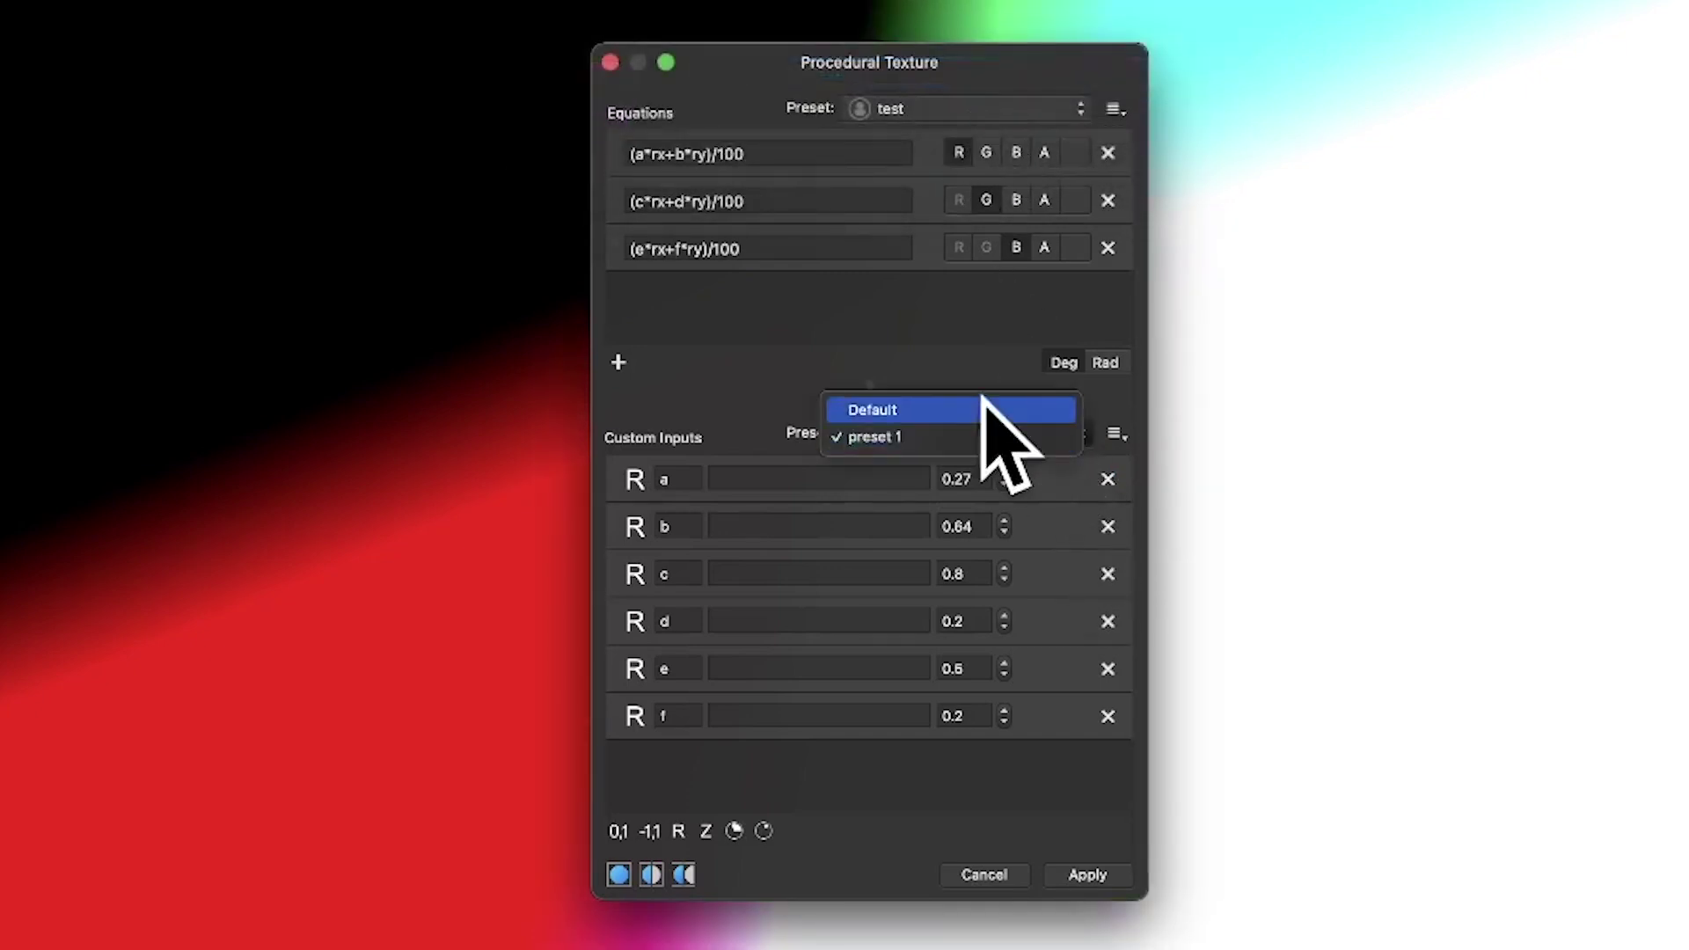
pyautogui.click(992, 115)
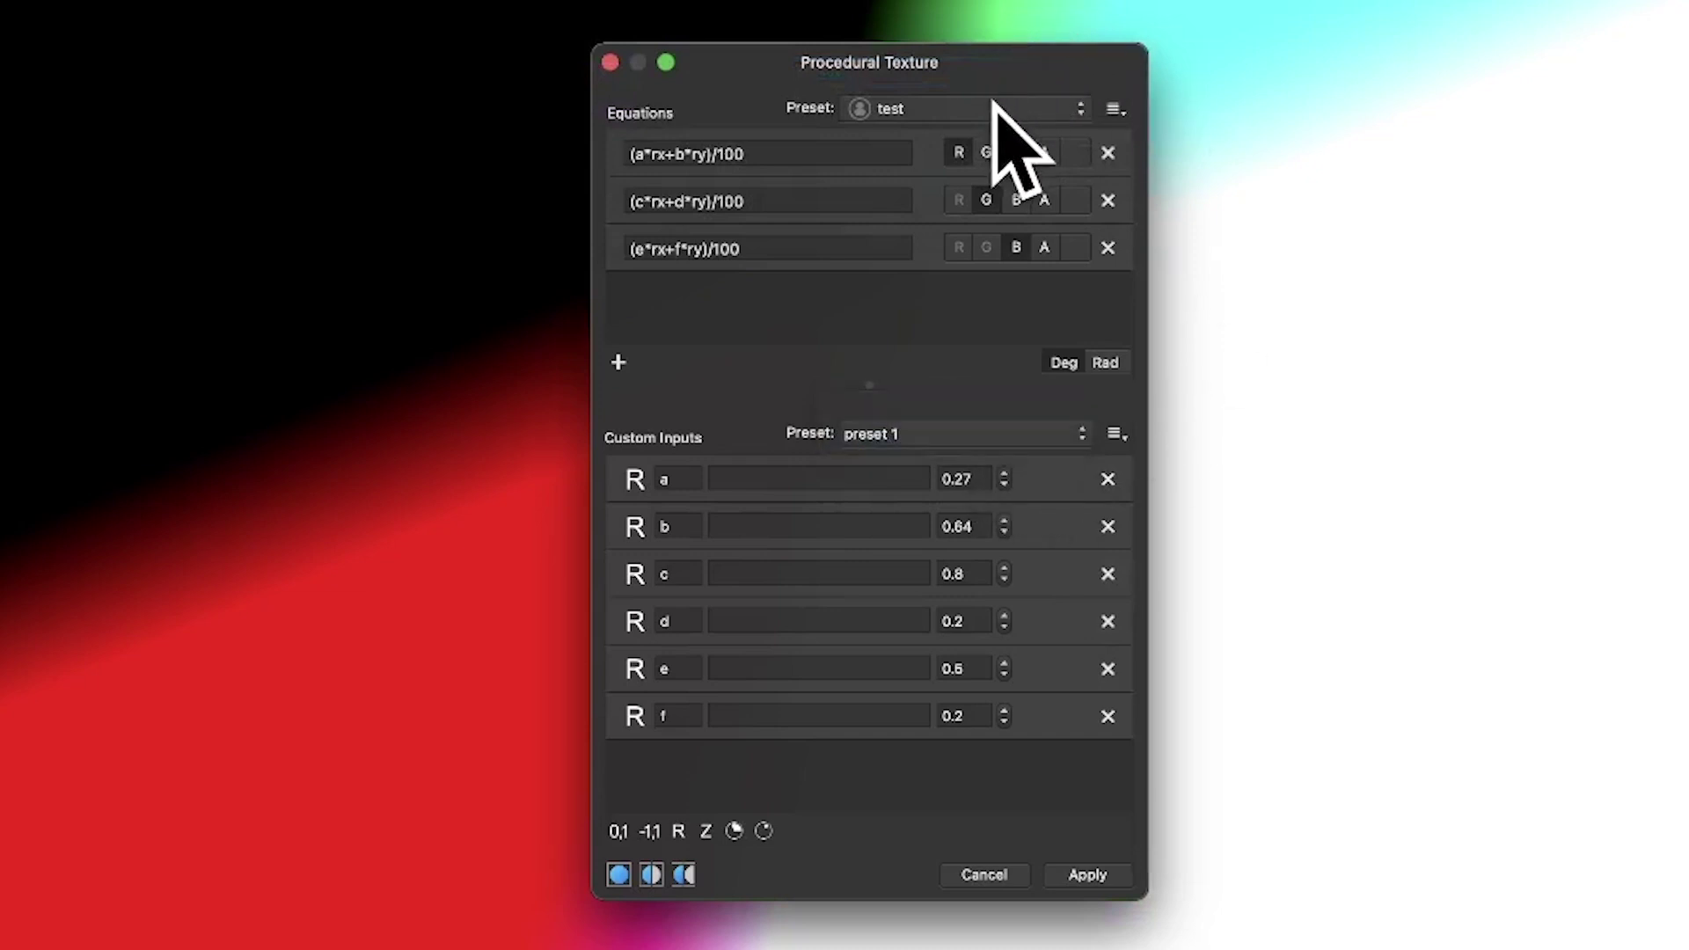
pyautogui.click(992, 110)
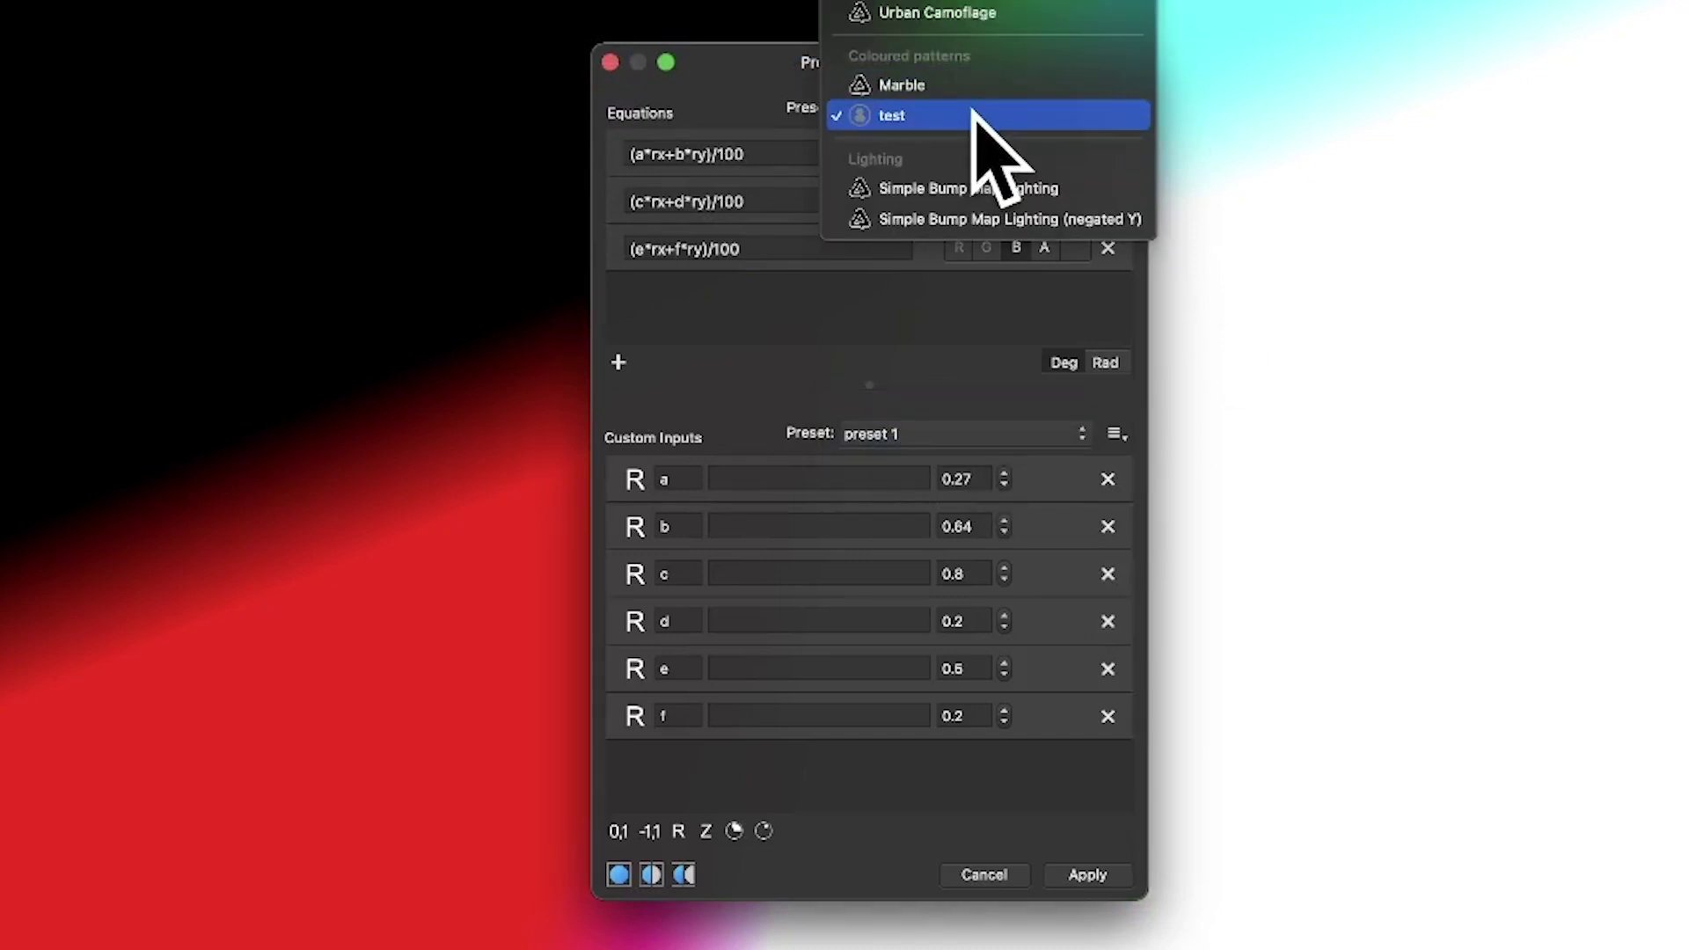
pyautogui.click(985, 371)
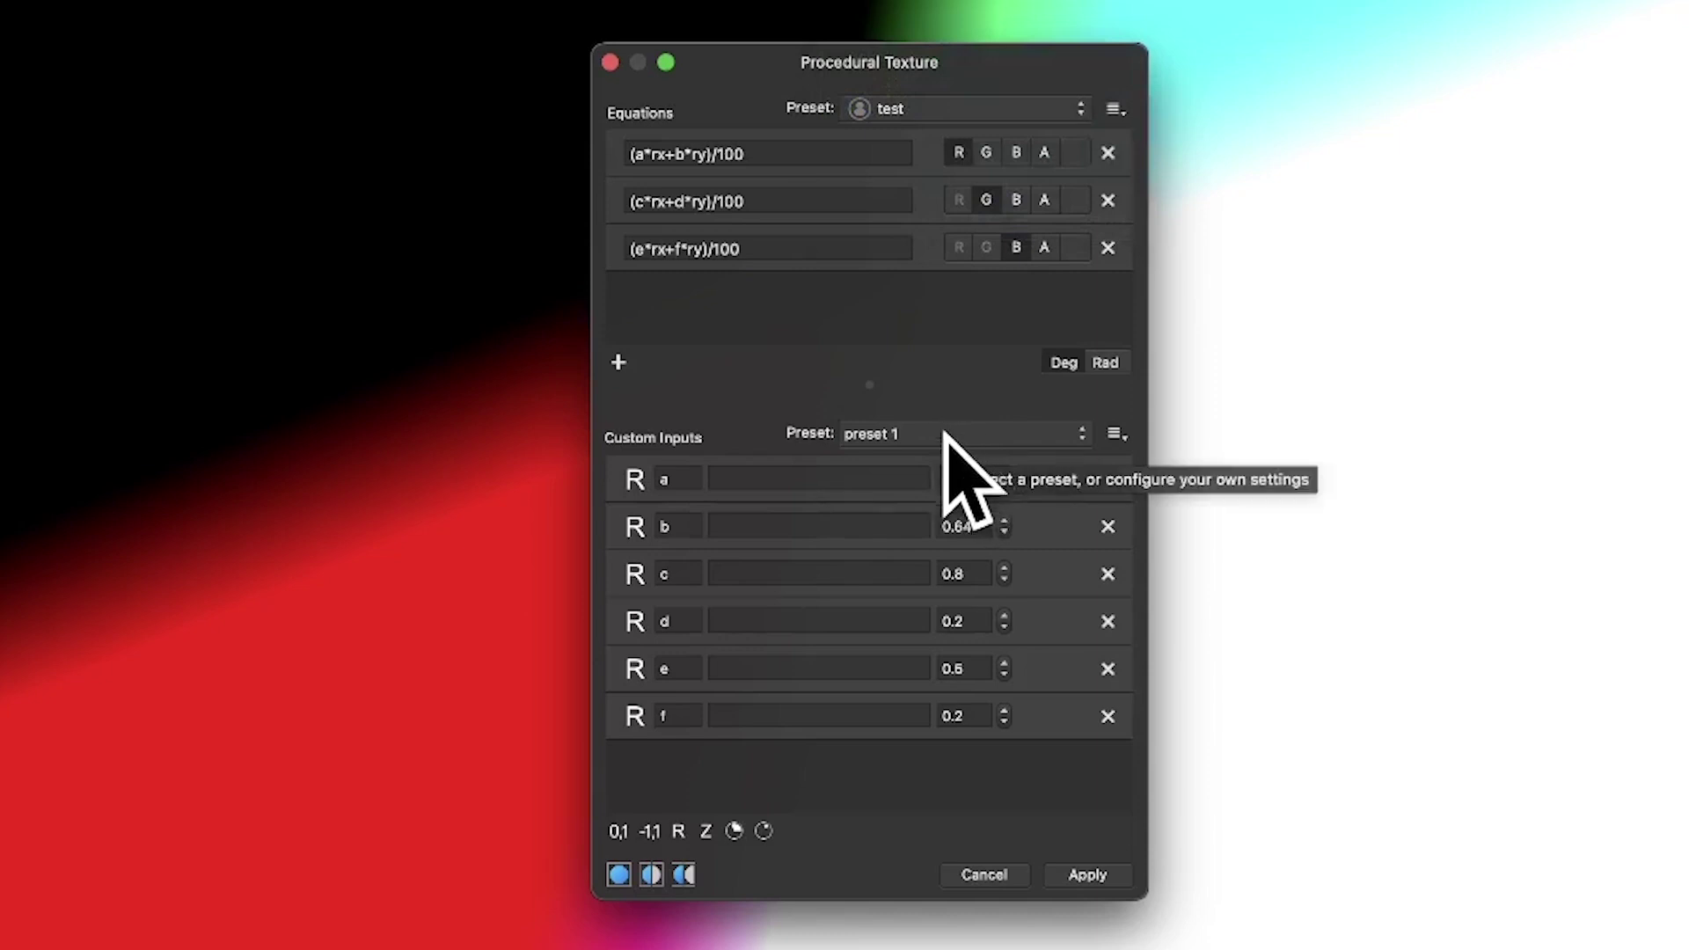
pyautogui.click(762, 154)
pyautogui.press('super+c')
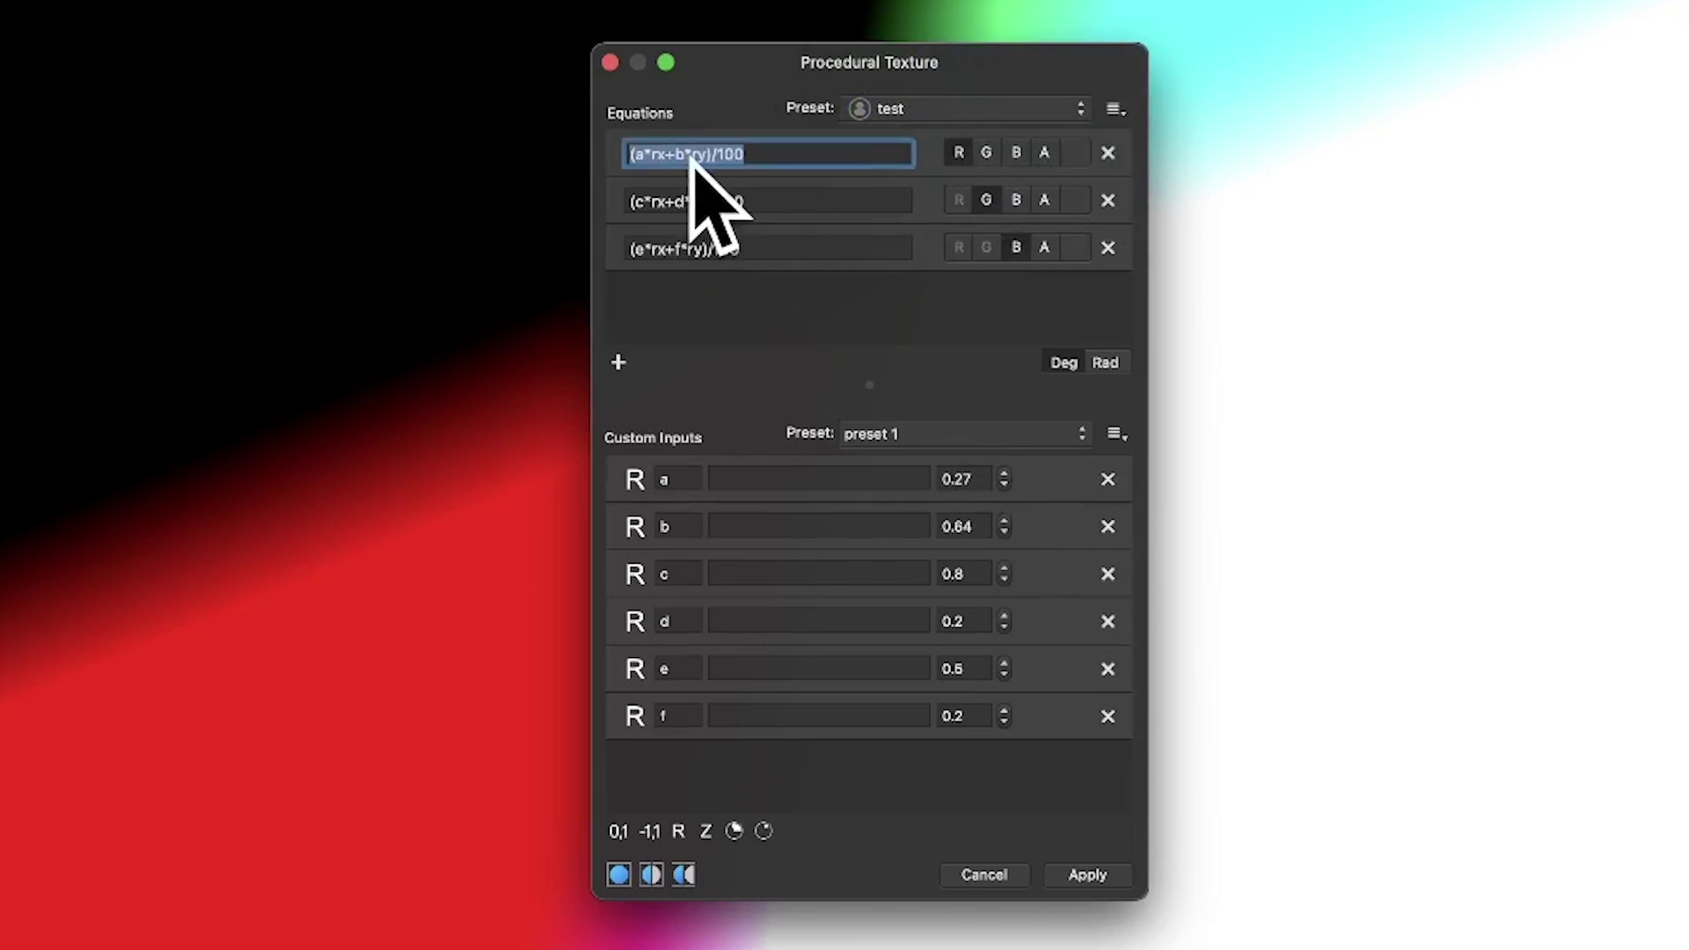
# - Paste an extra term onto the red equation and insert a *3 multiplier after a
pyautogui.click(783, 155)
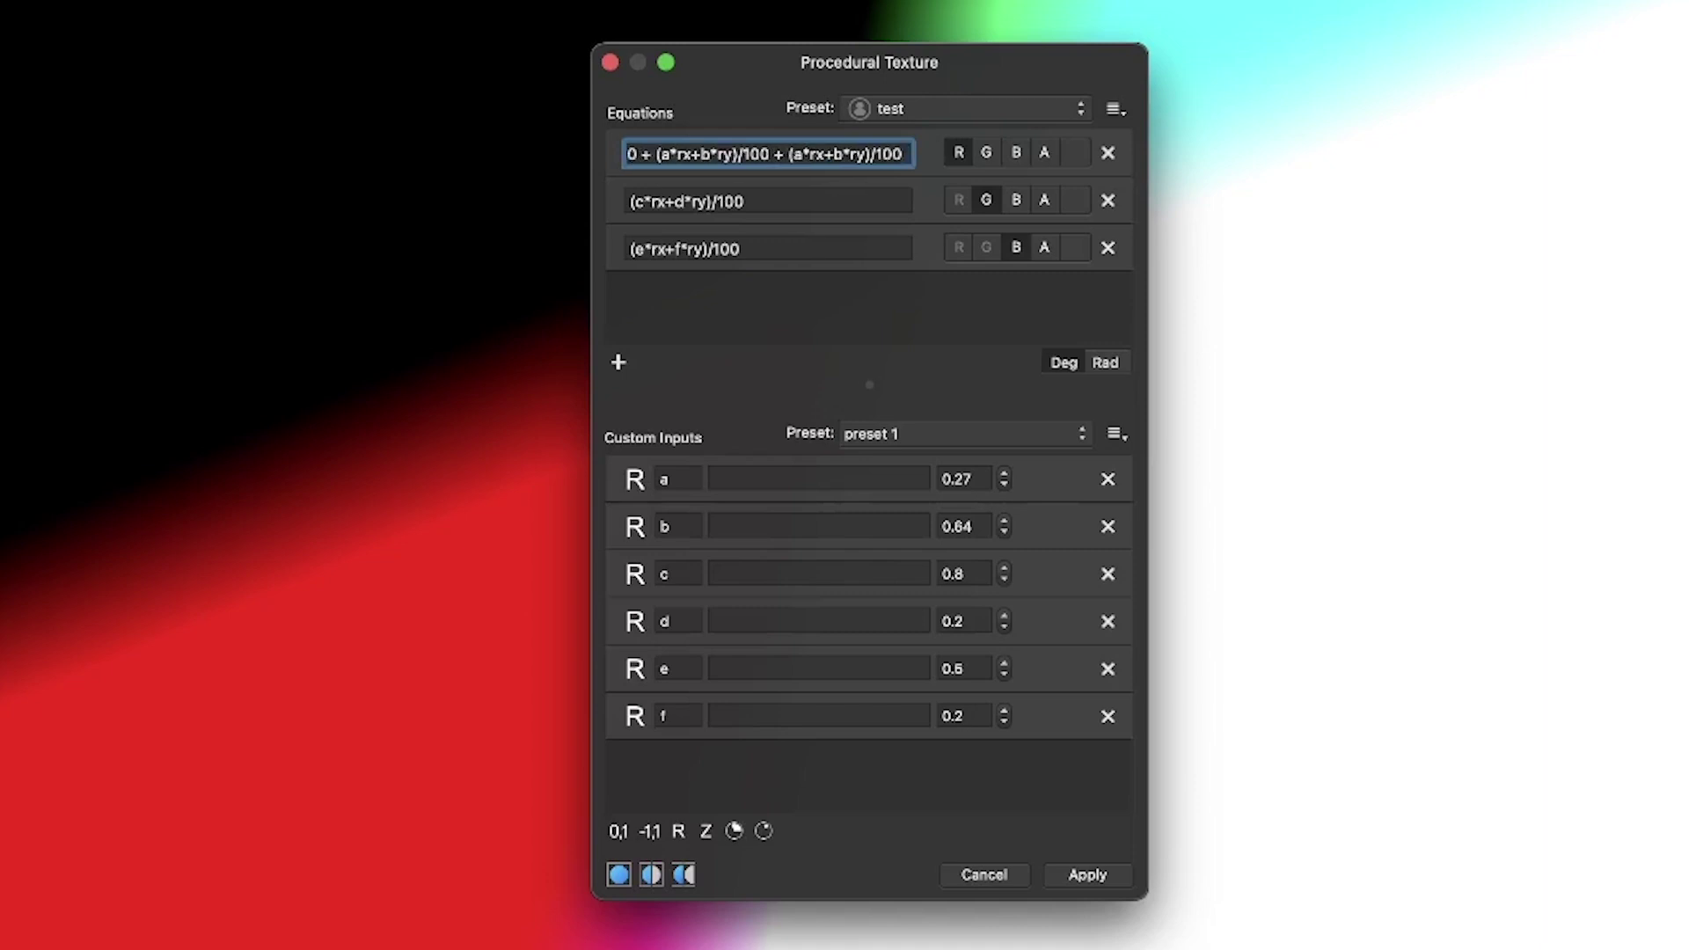
pyautogui.press('super+v')
pyautogui.press('Return')
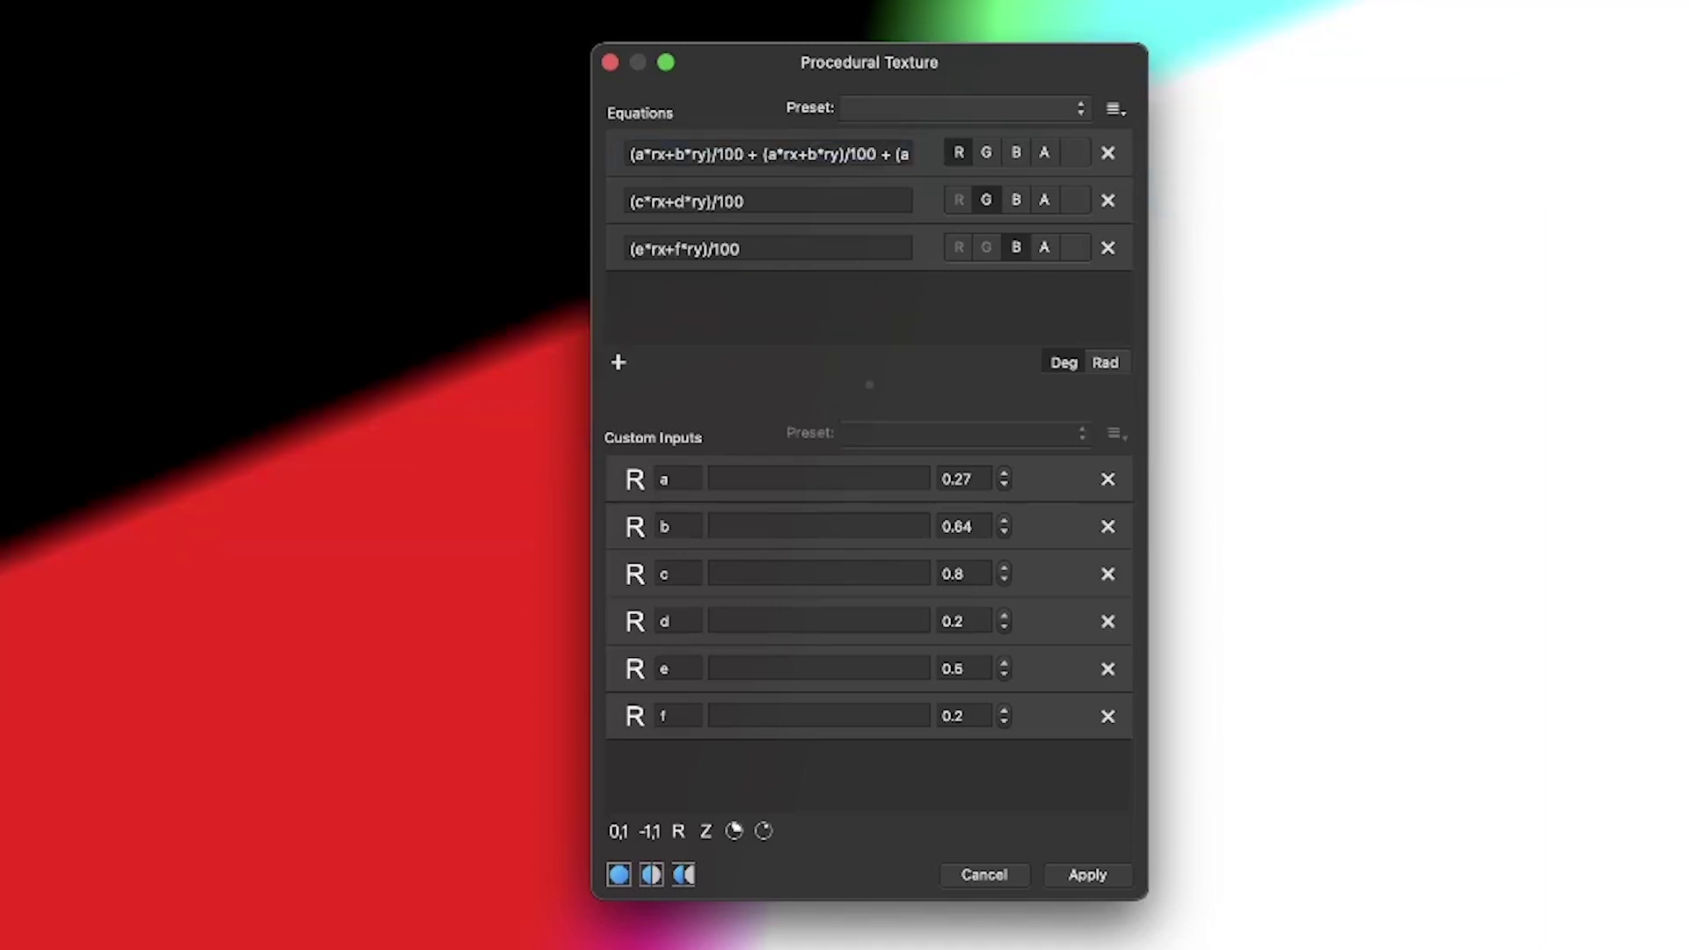
pyautogui.click(778, 154)
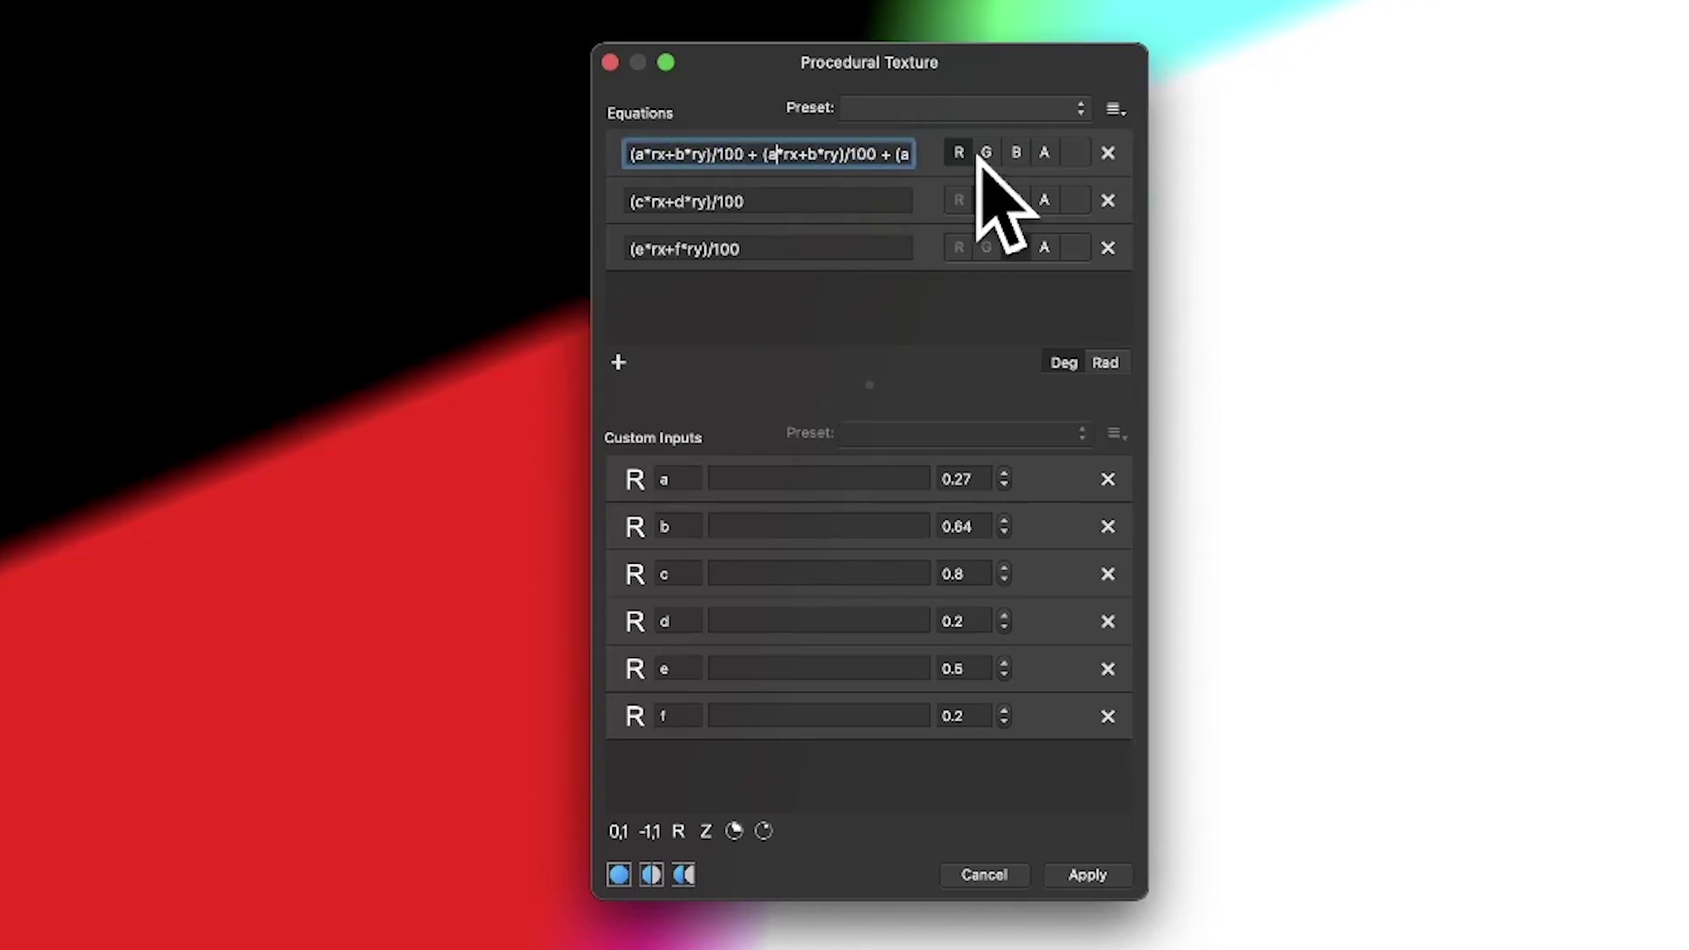
pyautogui.write('*3')
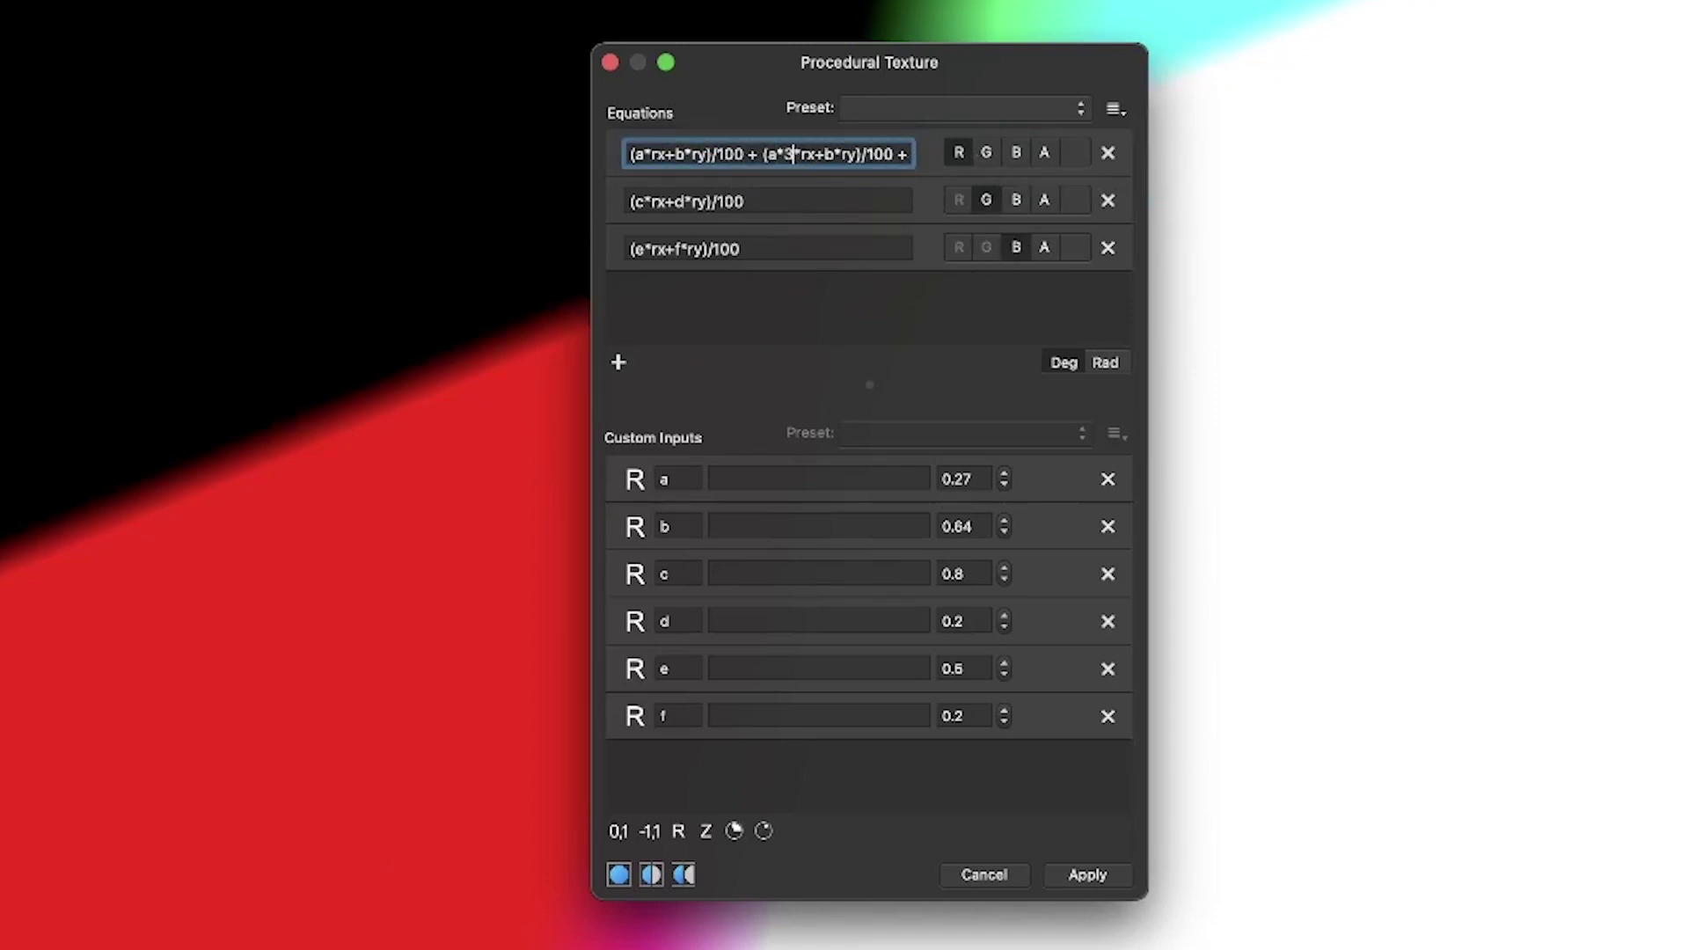
pyautogui.write('*')
pyautogui.press('Return')
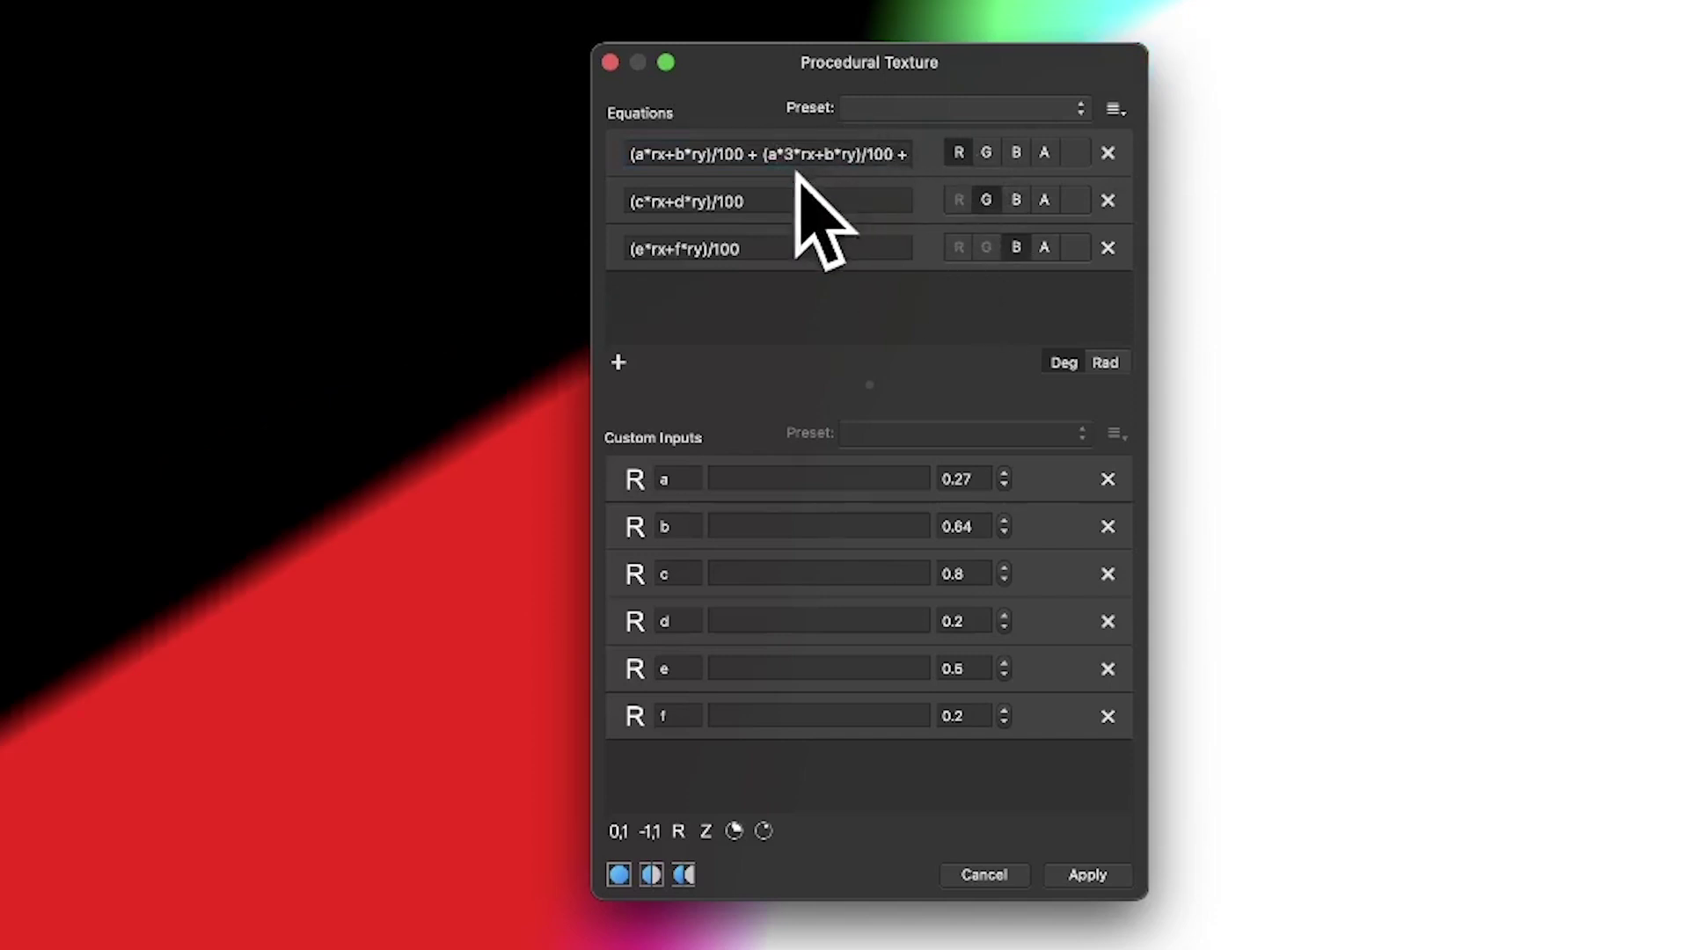
# - Widen the dialog to show the full equation and apply the texture to the Background
pyautogui.tripleClick(693, 148)
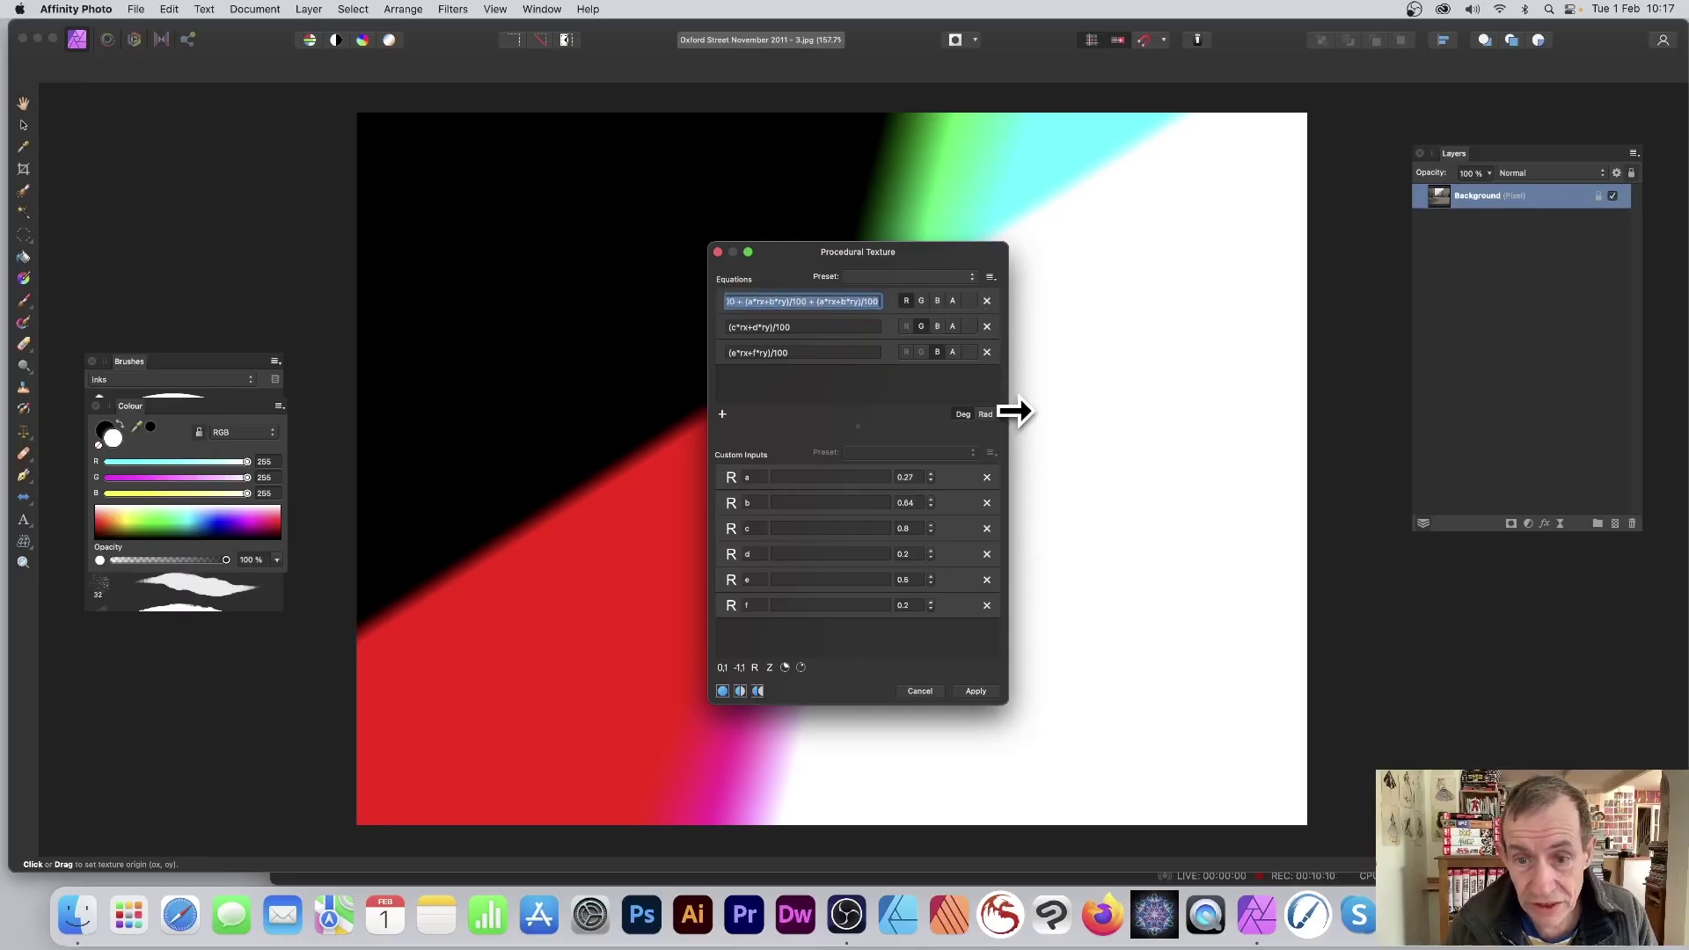
pyautogui.moveTo(1016, 410); pyautogui.dragTo(1172, 406)
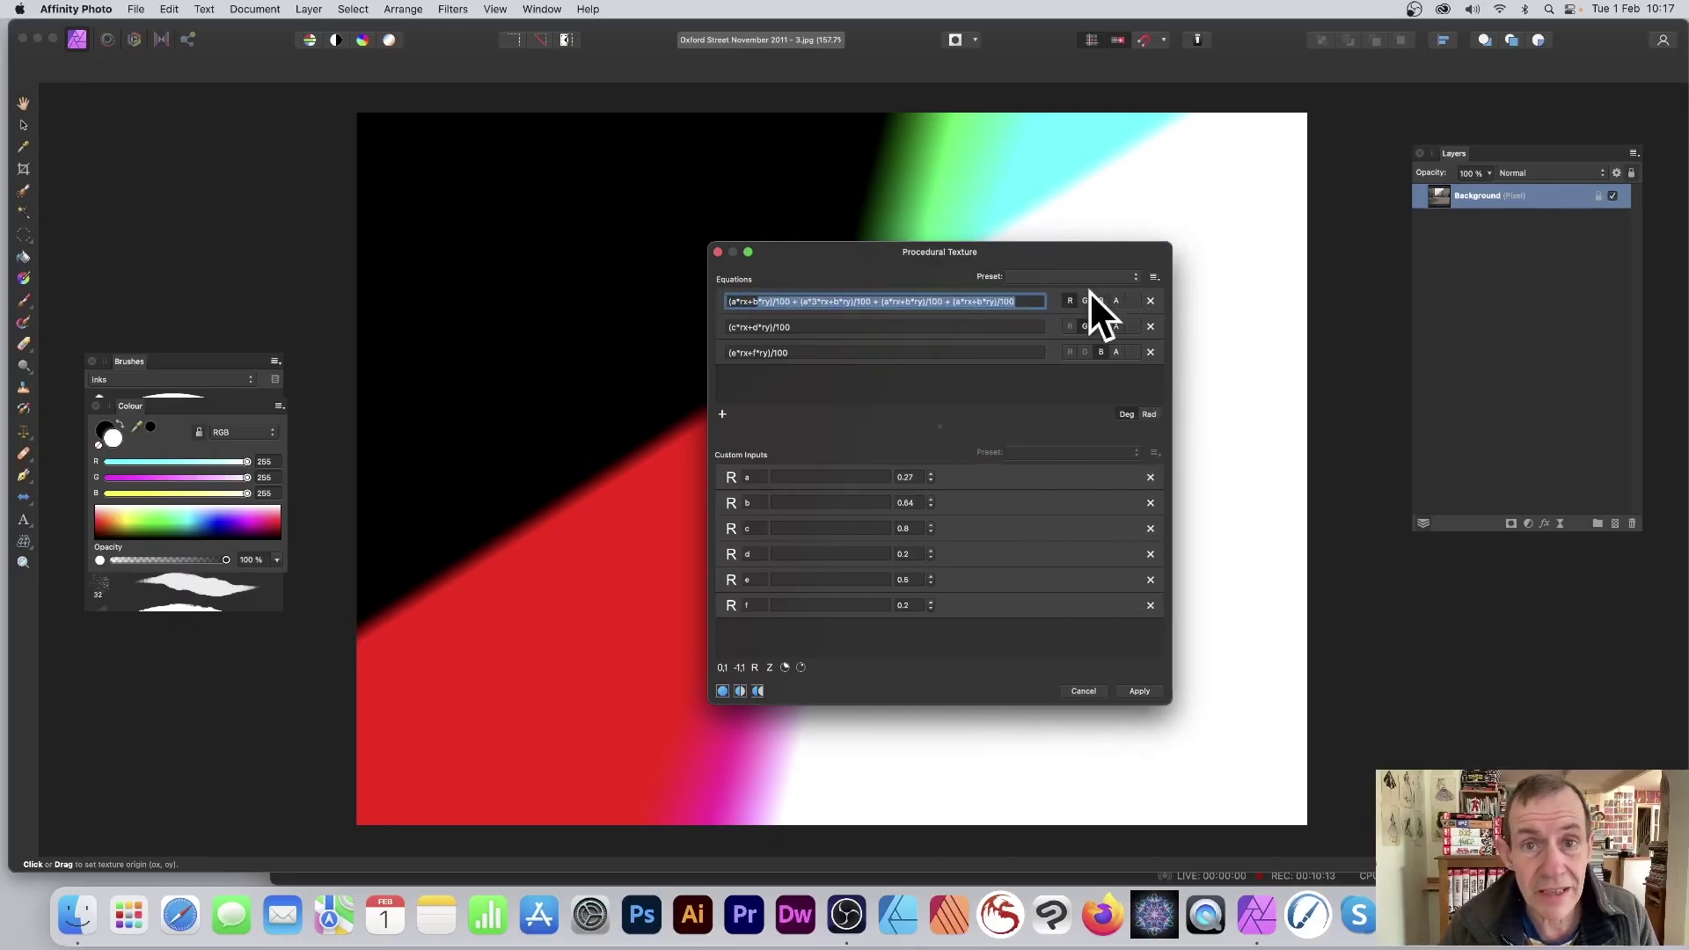
pyautogui.click(1152, 692)
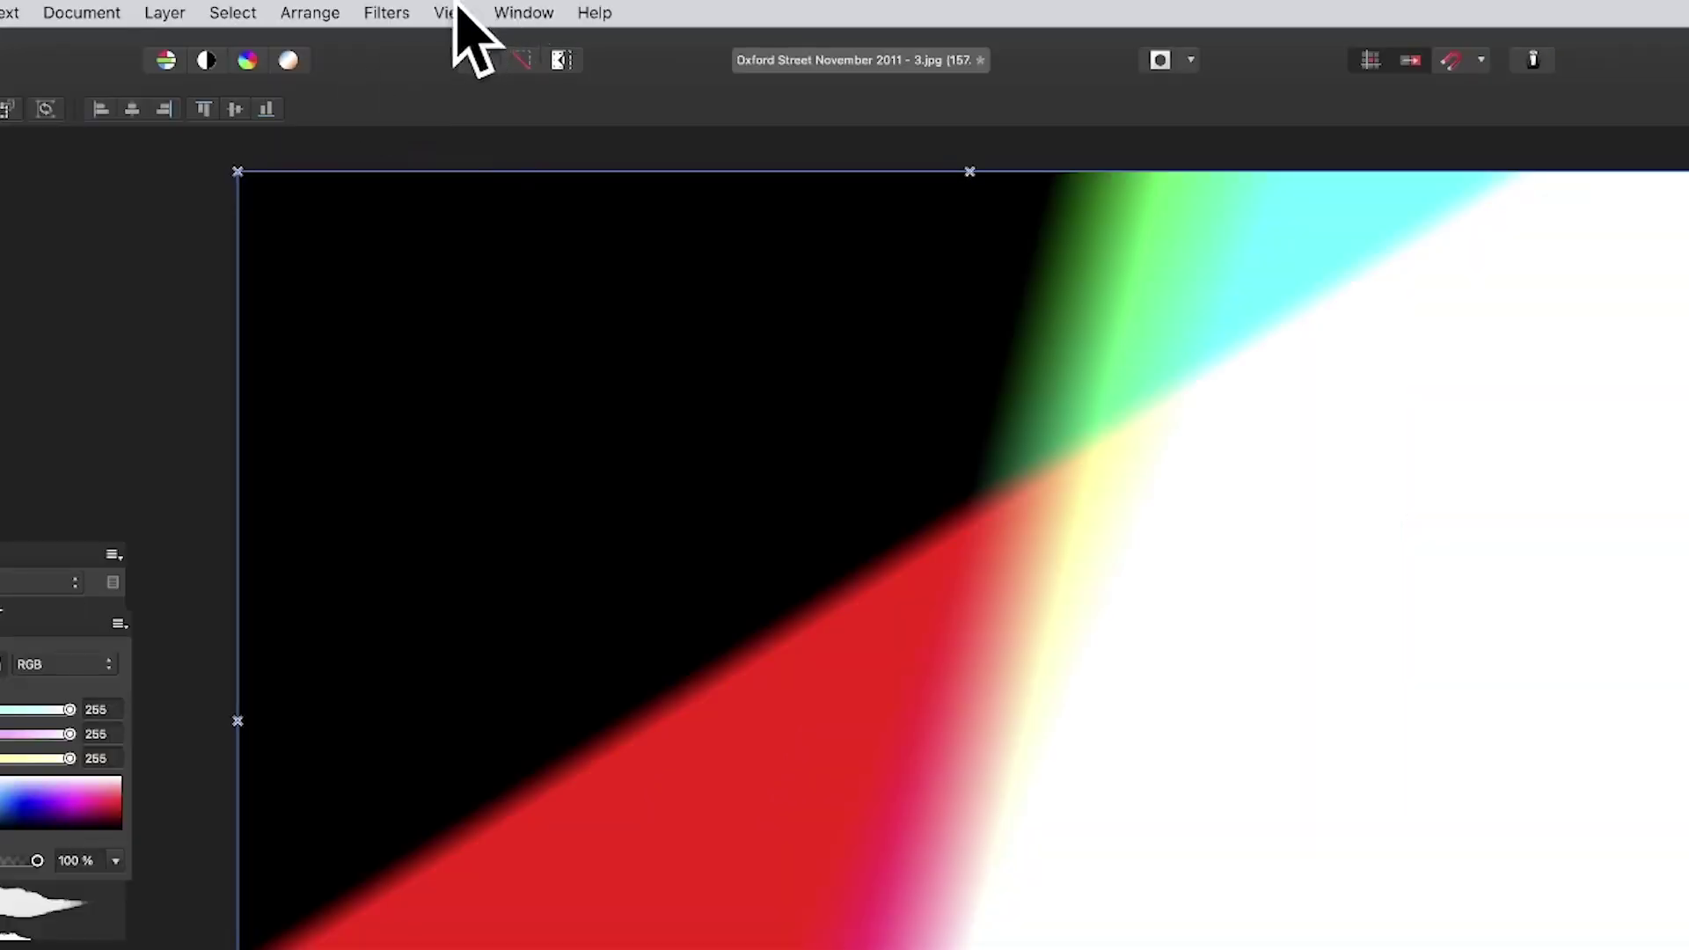
# - Add a live Procedural Texture filter layer from Layer > New Live Filter Layer > Colours
pyautogui.click(171, 9)
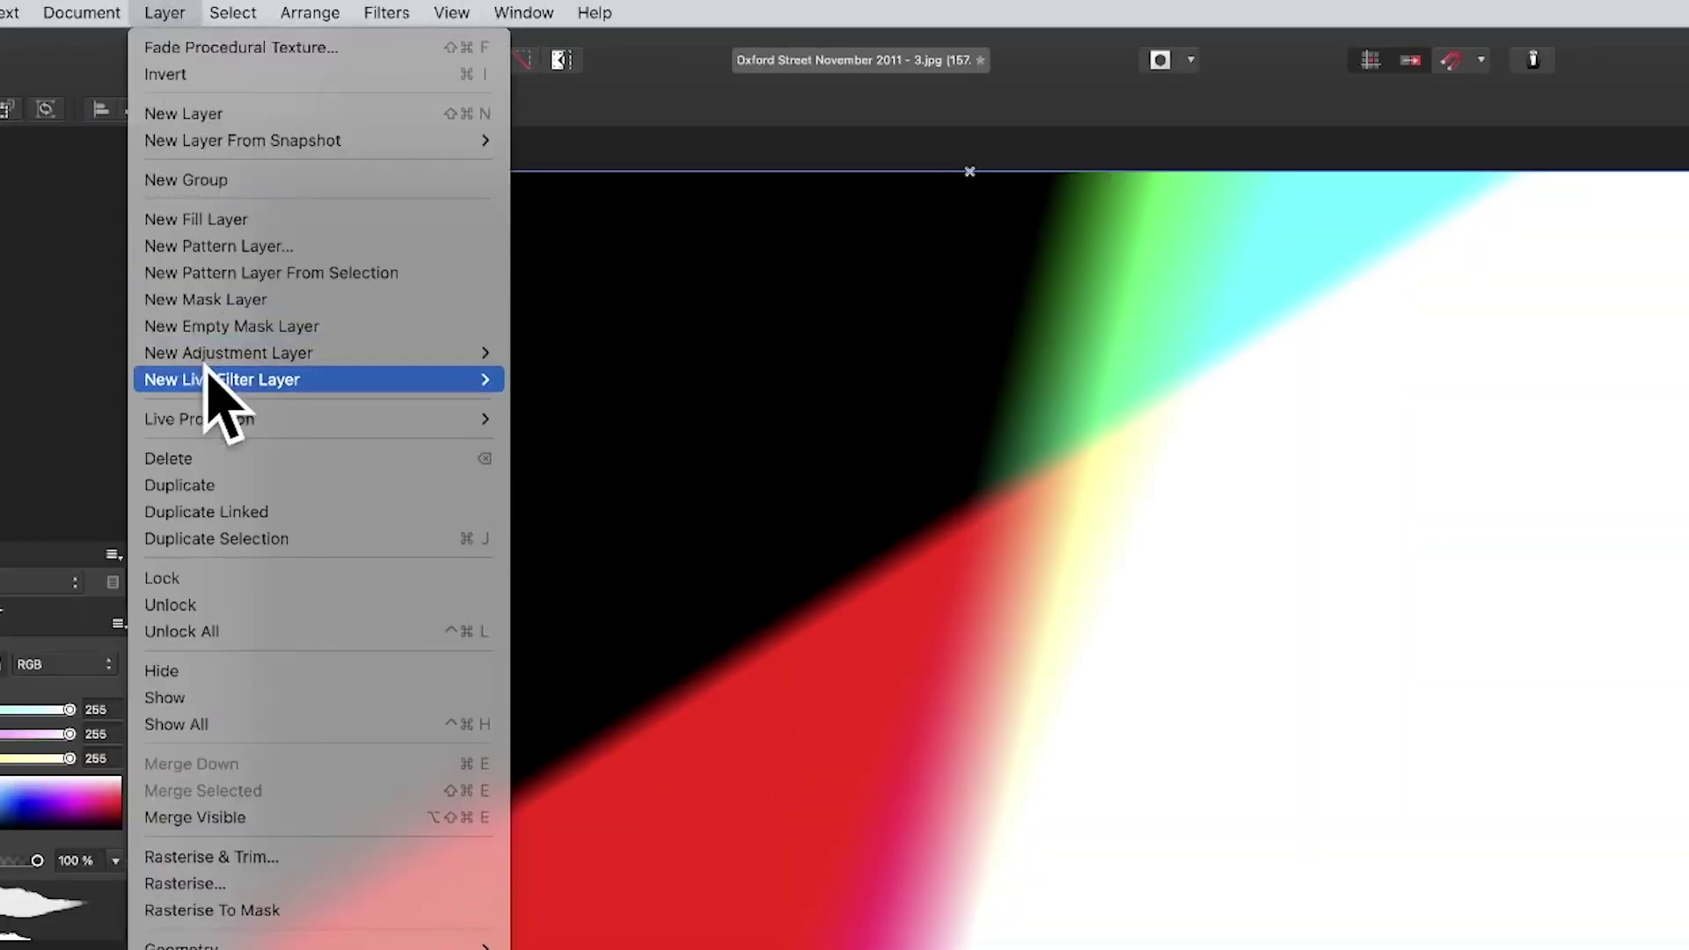
pyautogui.moveTo(210, 381)
pyautogui.moveTo(596, 485)
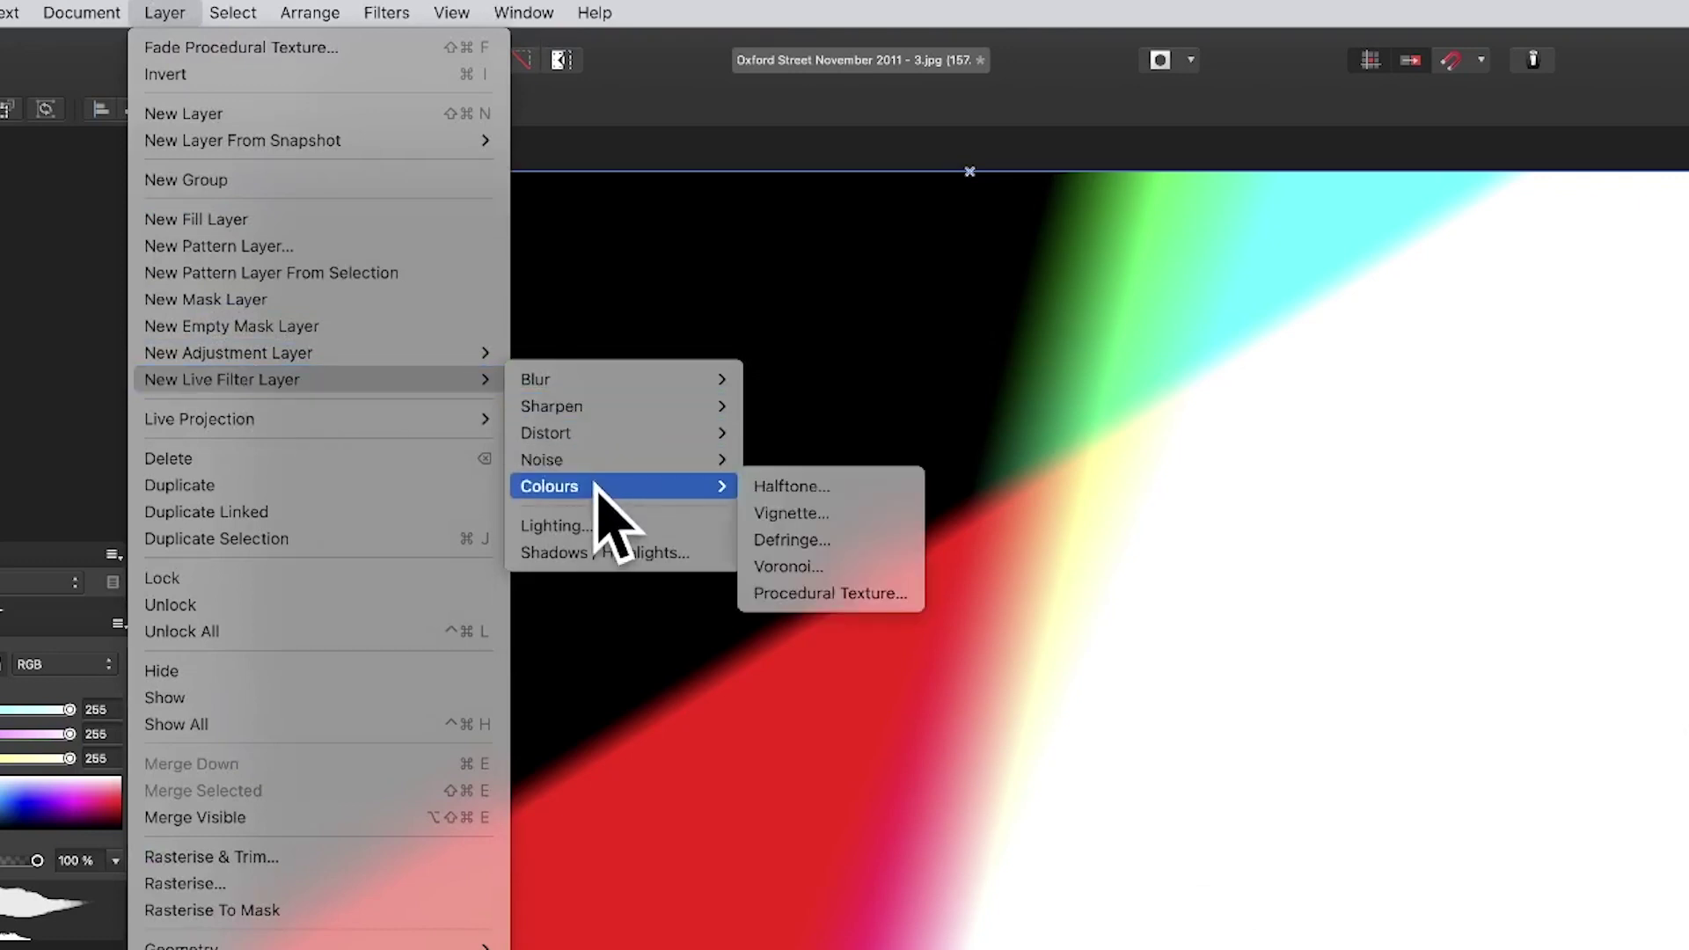
pyautogui.click(827, 594)
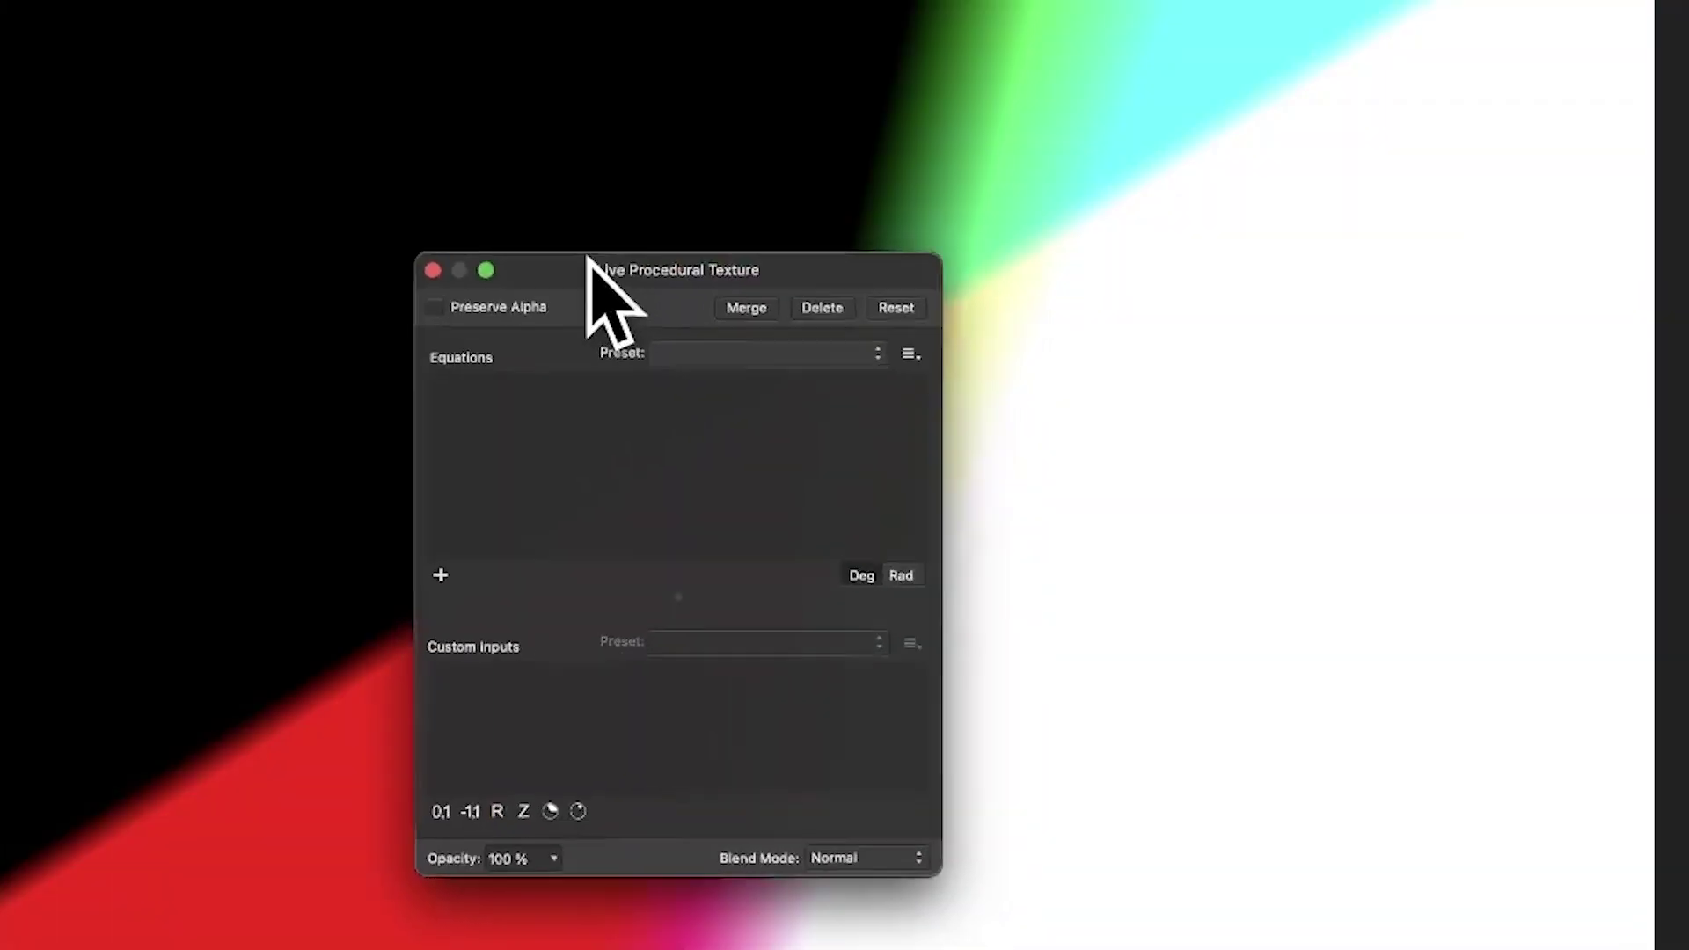
# - Load the saved 'test' equations preset into the live filter
pyautogui.moveTo(592, 256); pyautogui.dragTo(743, 196)
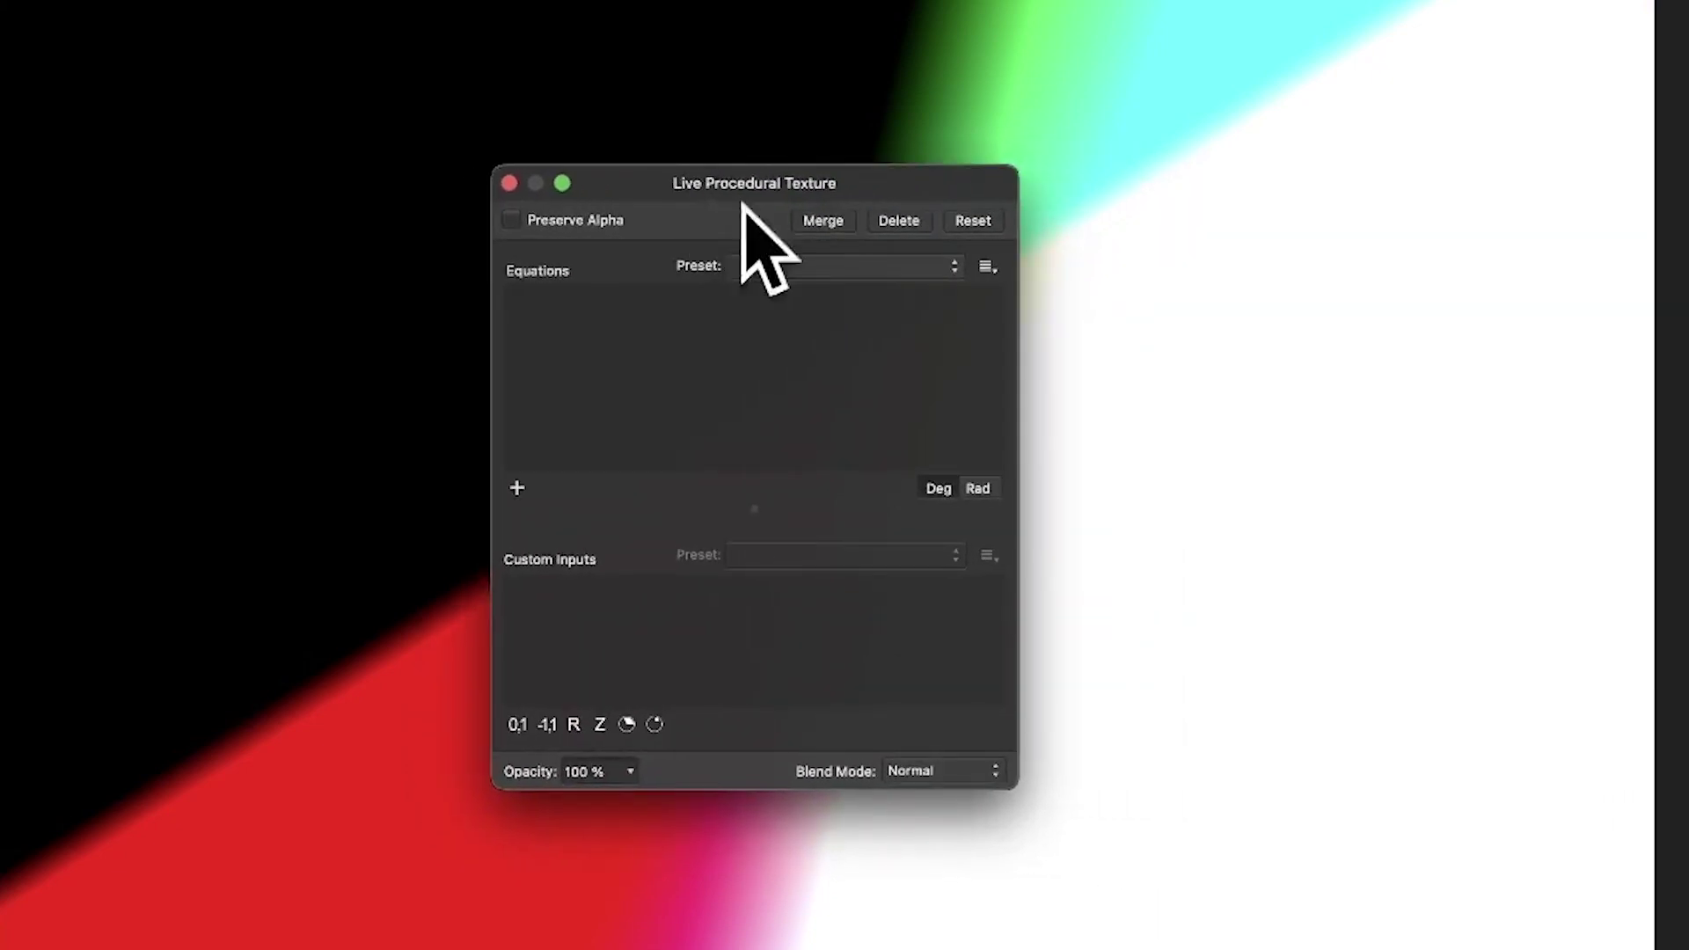
pyautogui.click(814, 269)
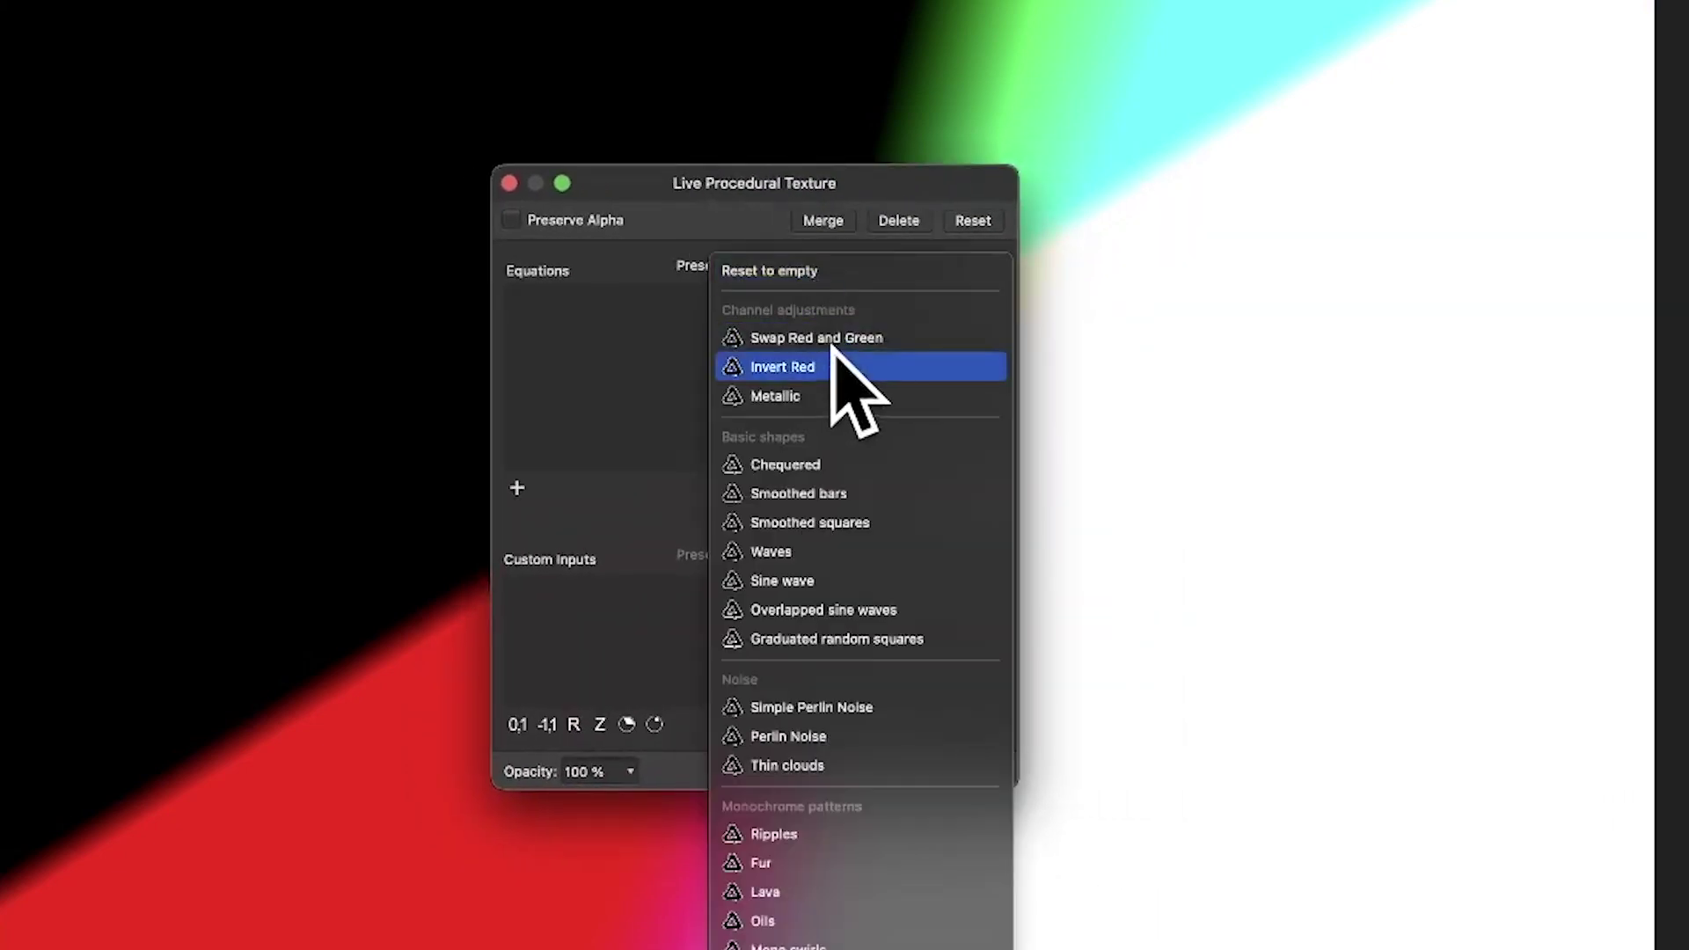
pyautogui.click(792, 942)
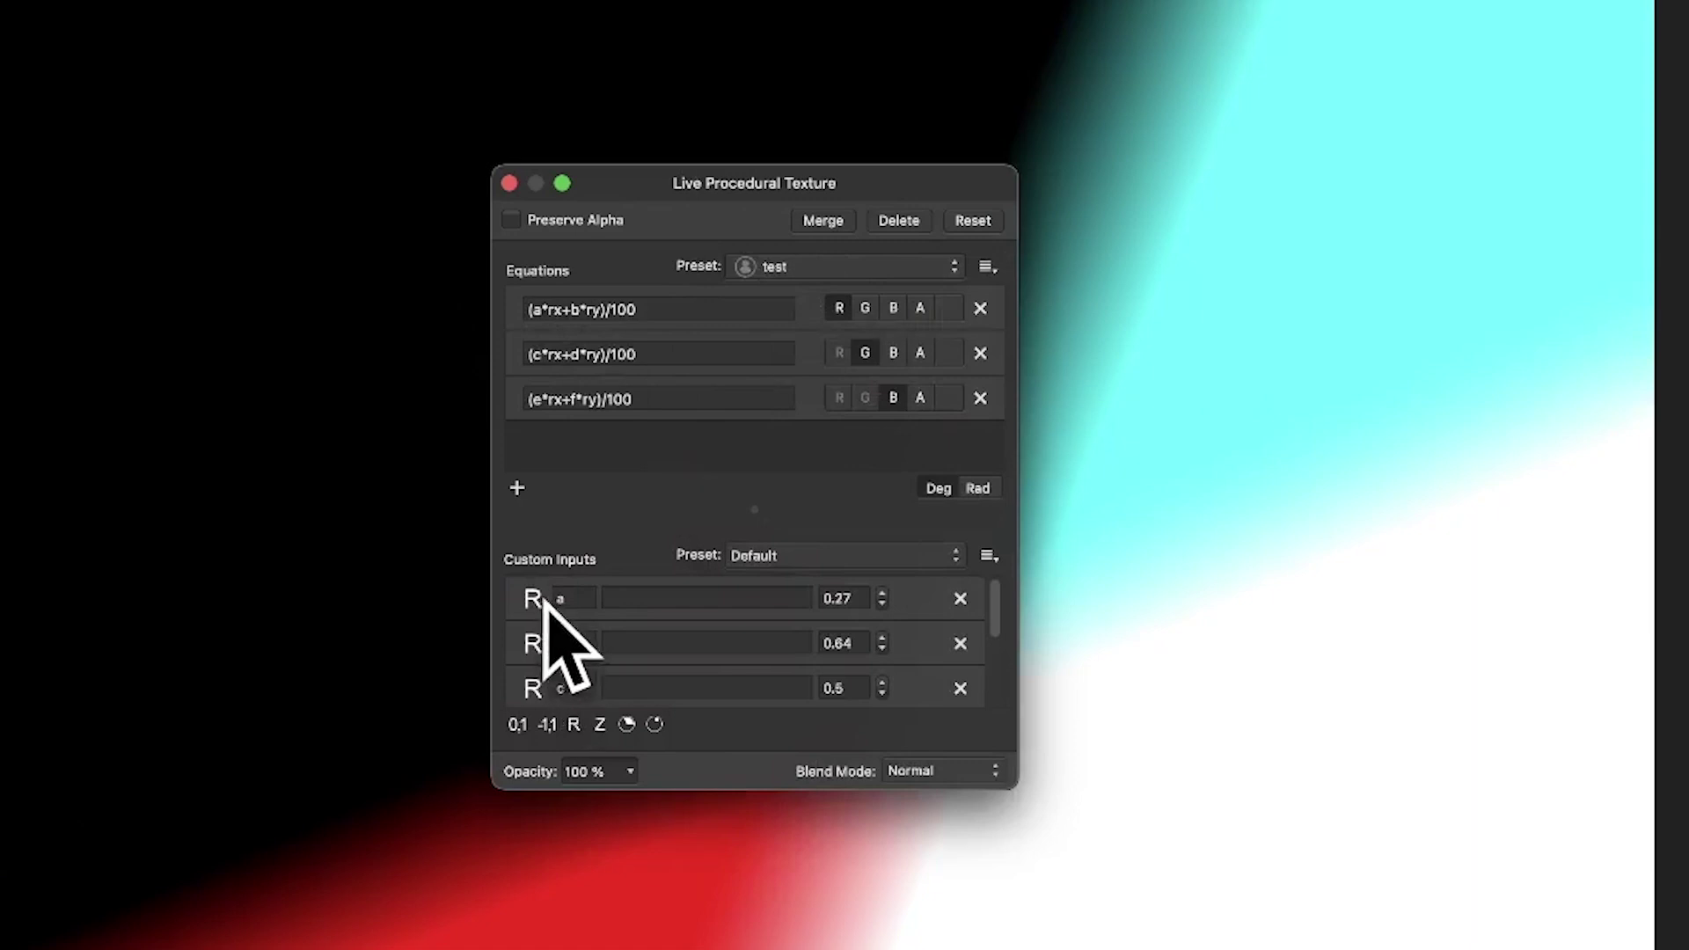
# - Set the live texture layer to Screen blend at 68% opacity and close its settings
pyautogui.click(854, 598)
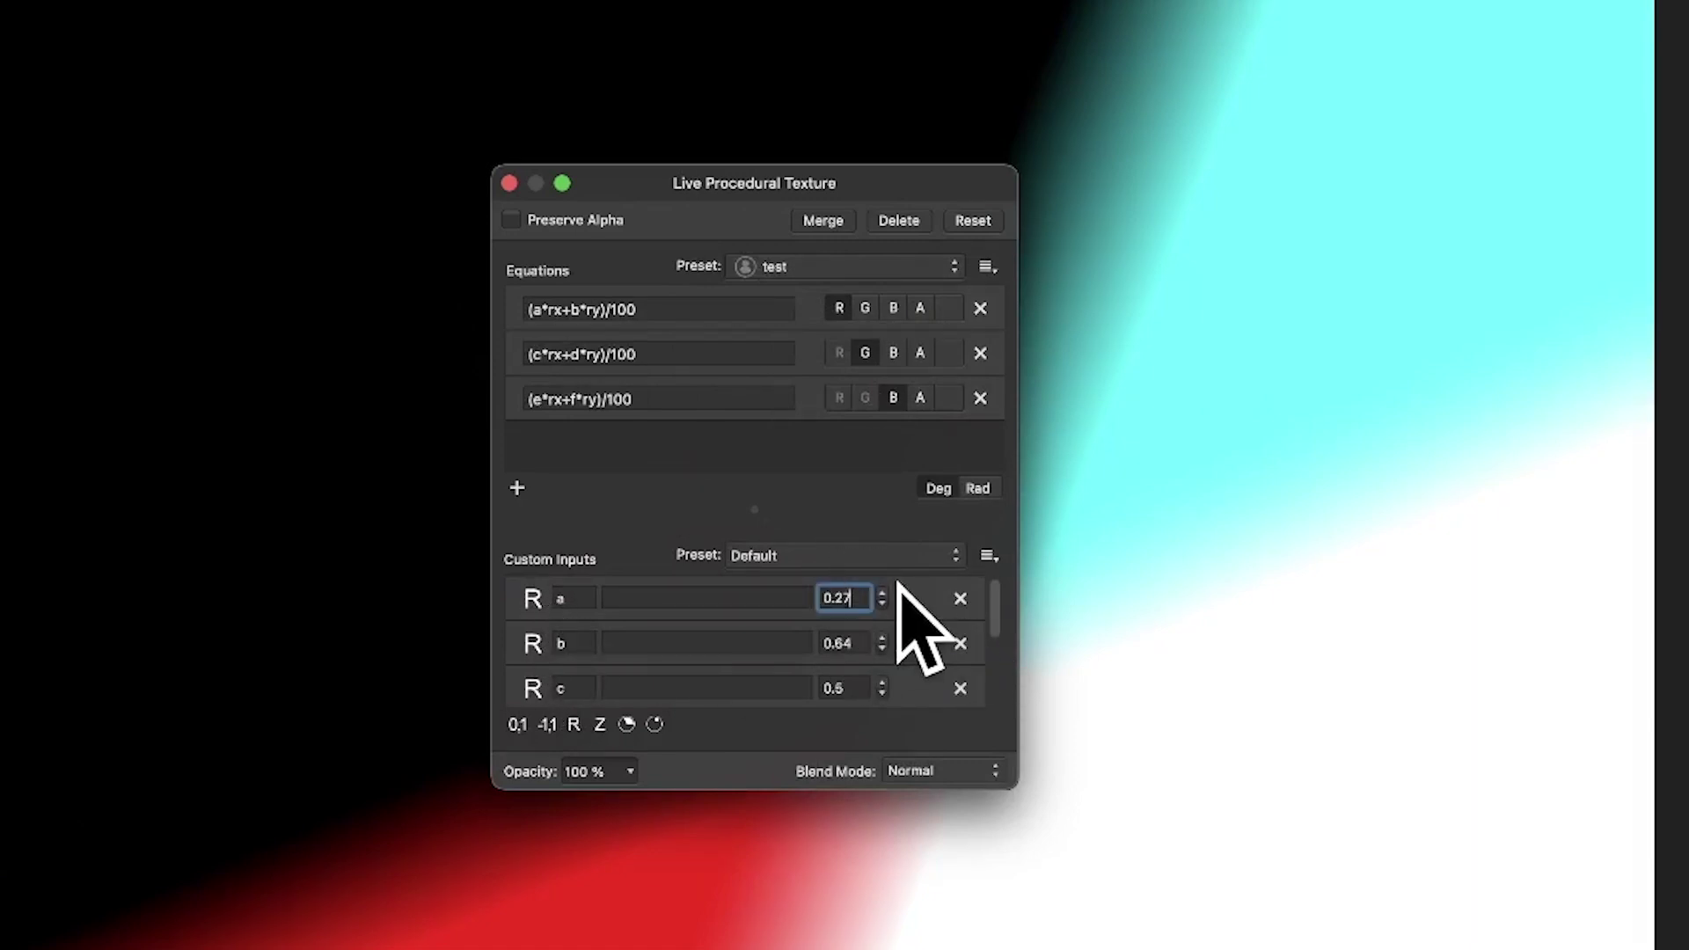
pyautogui.press('BackSpace')
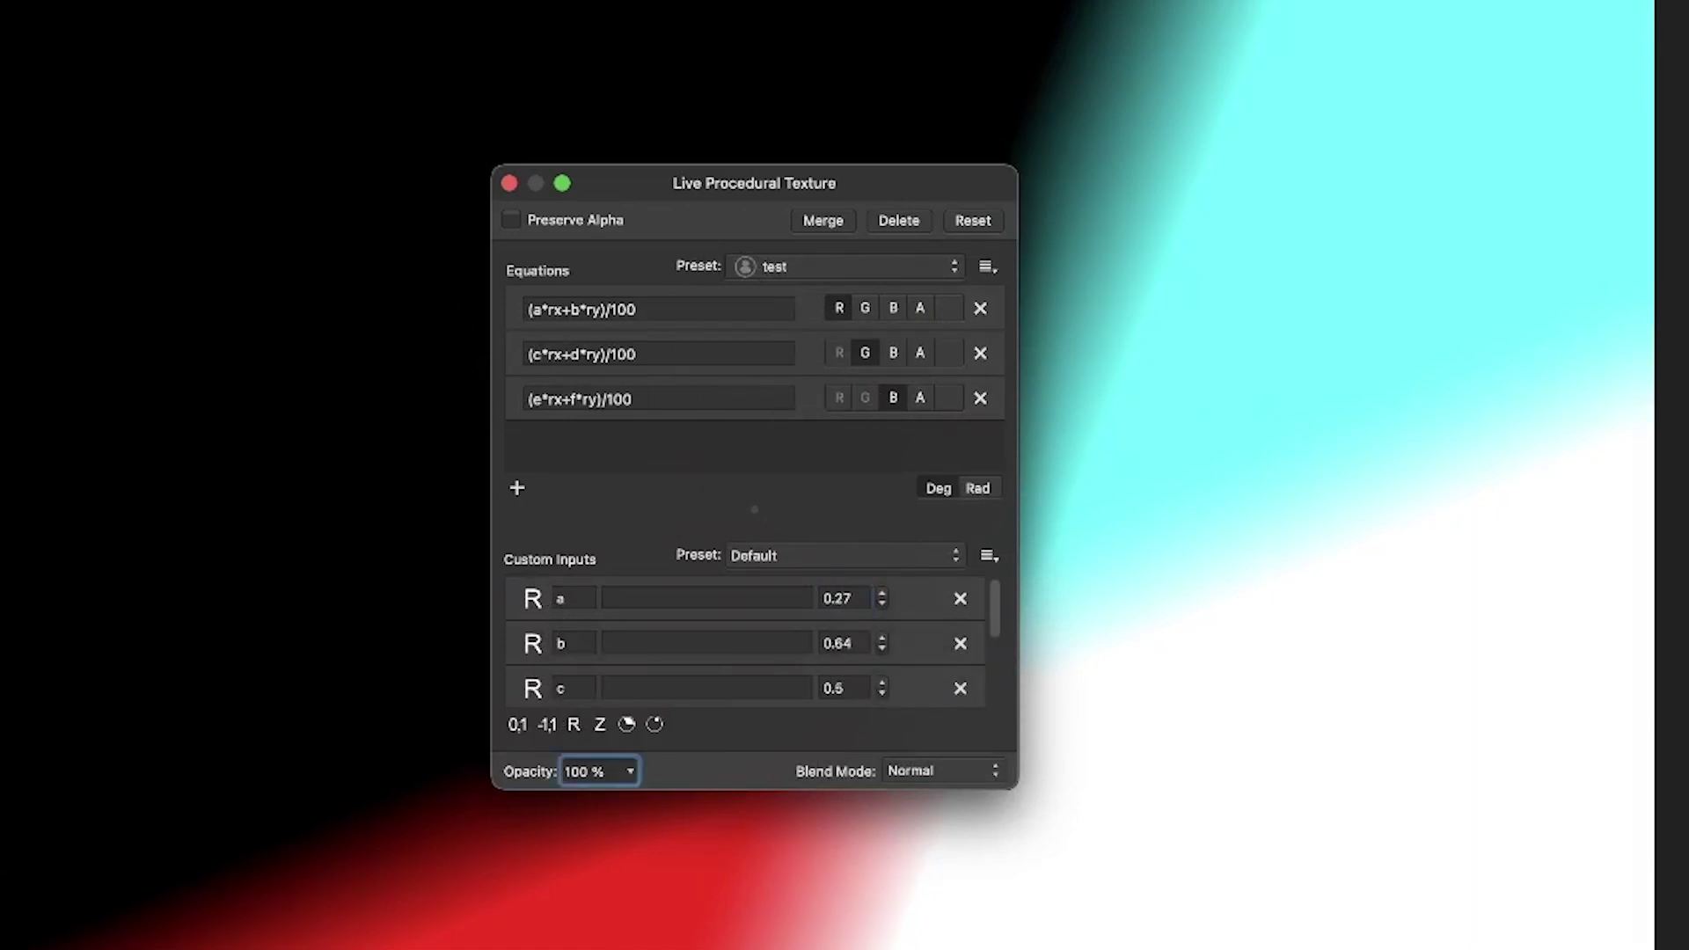
pyautogui.click(950, 767)
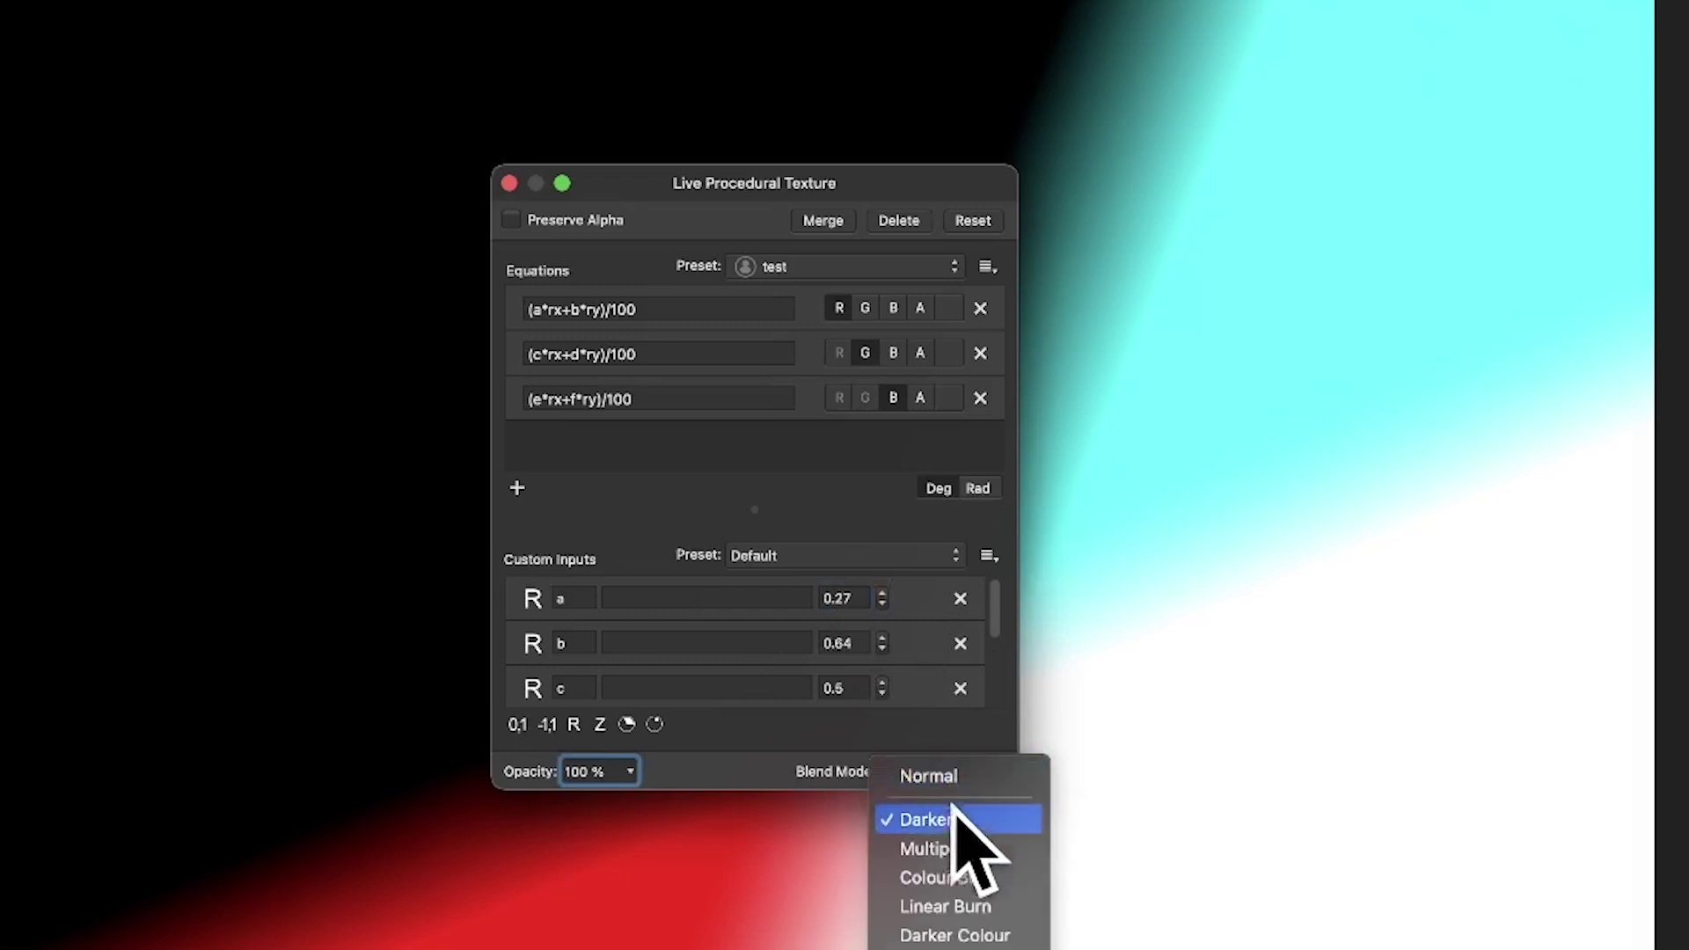
pyautogui.click(959, 814)
pyautogui.click(939, 768)
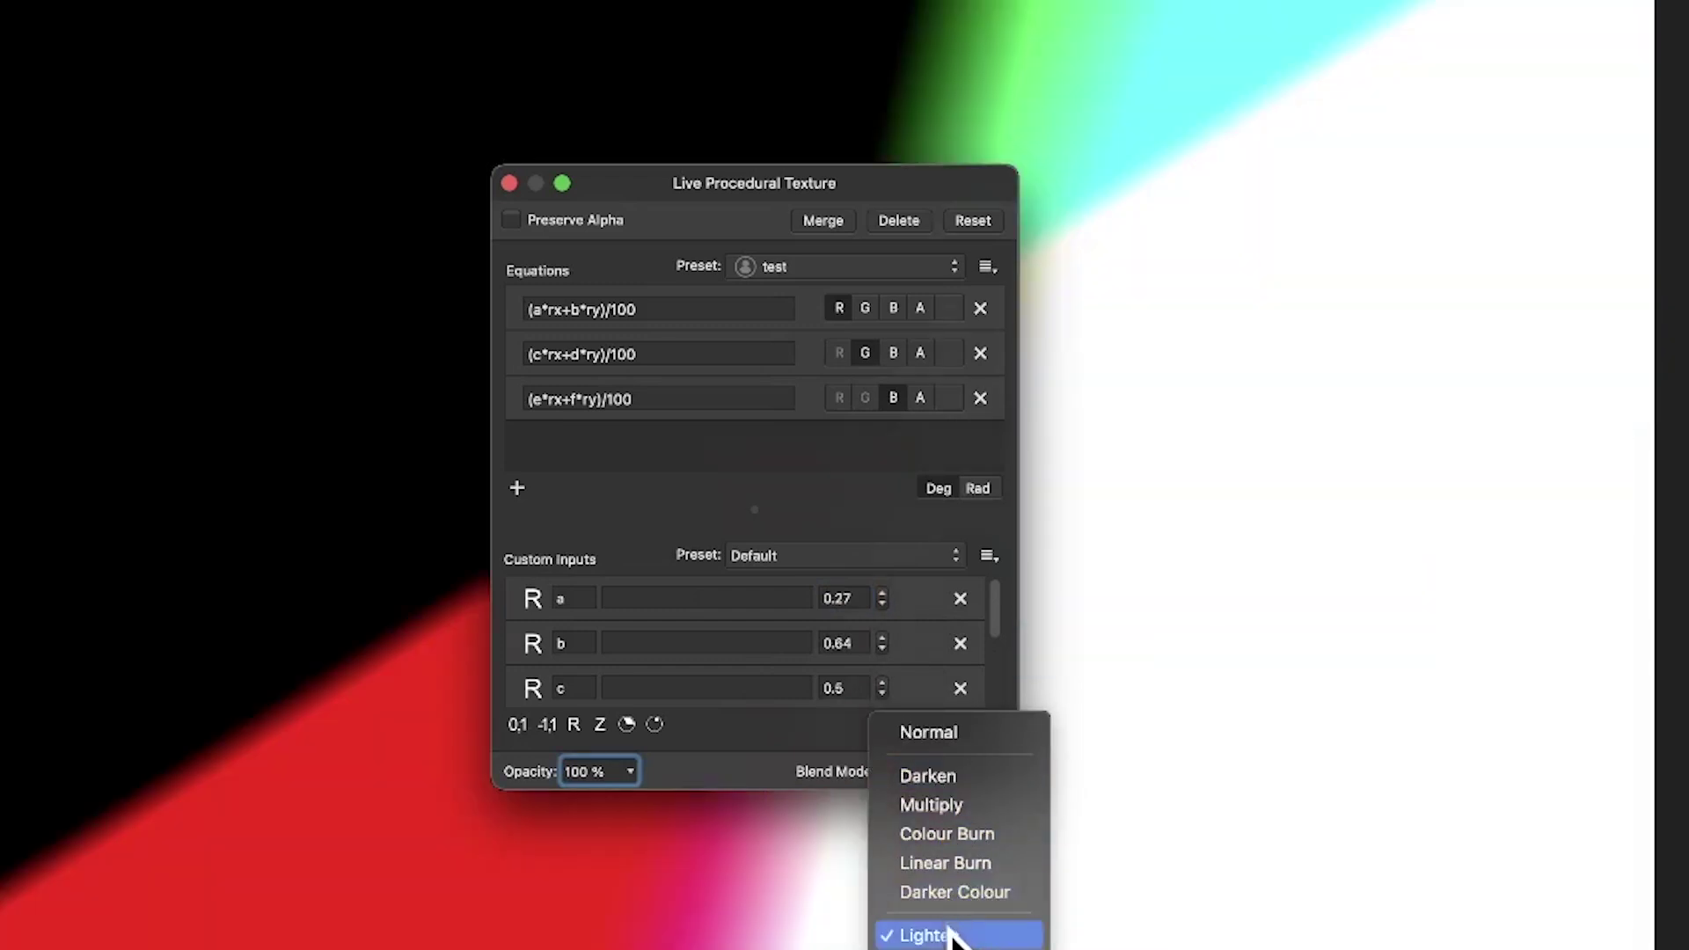
pyautogui.click(954, 947)
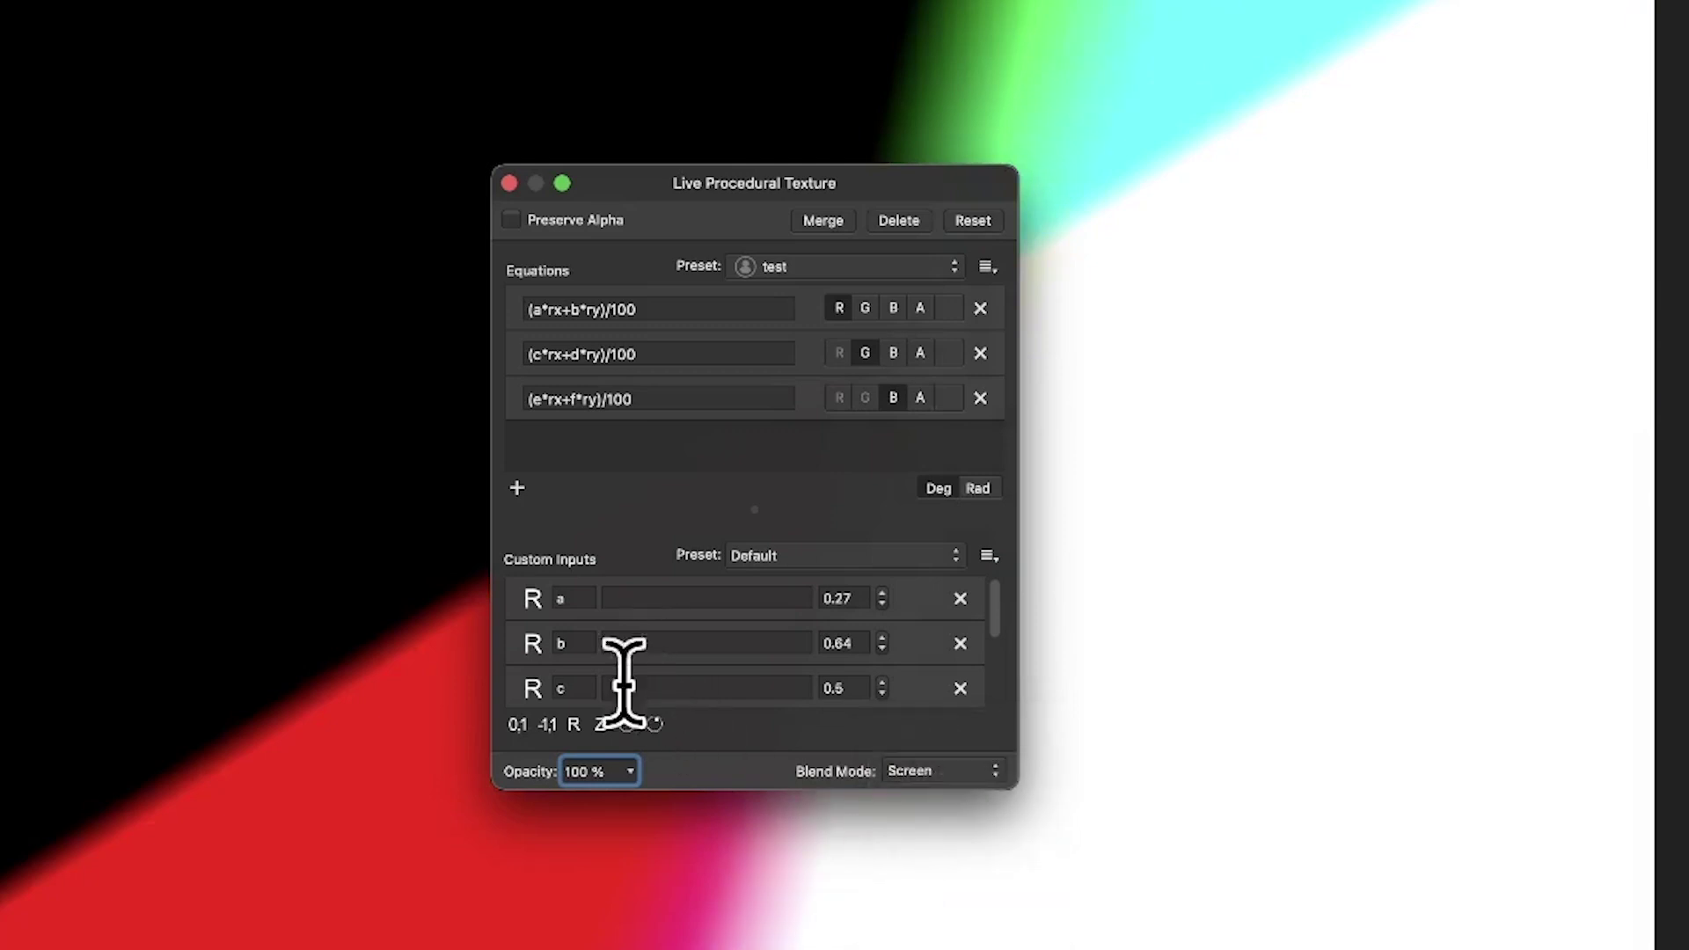
pyautogui.moveTo(630, 772); pyautogui.dragTo(557, 799)
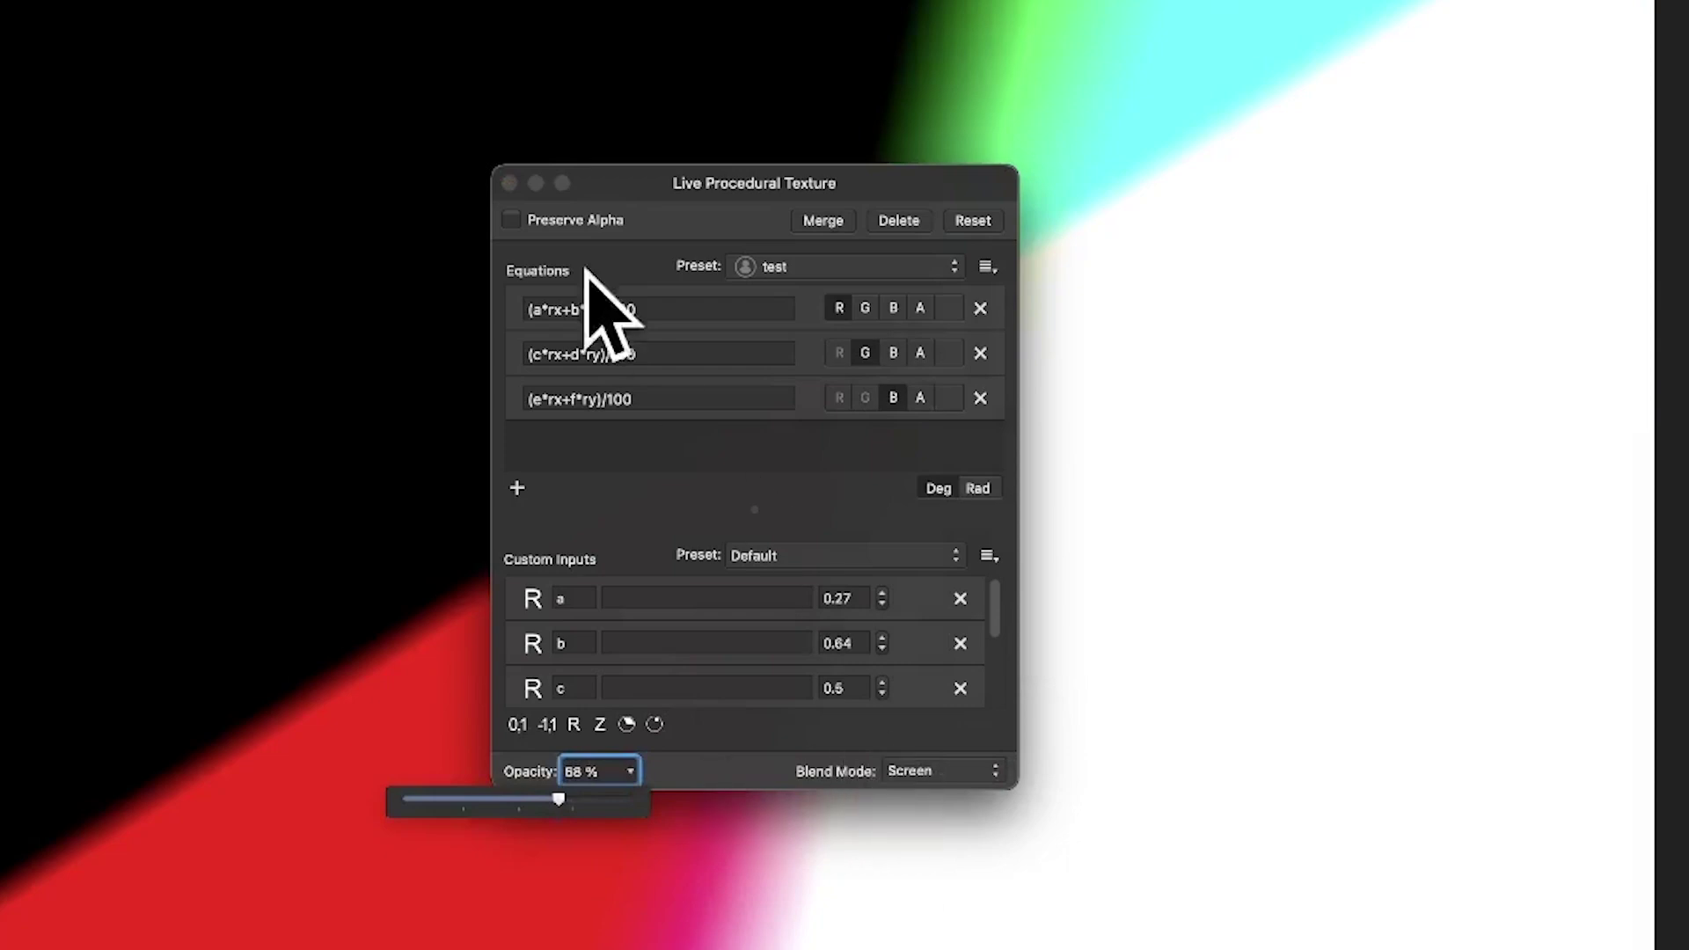
pyautogui.click(509, 182)
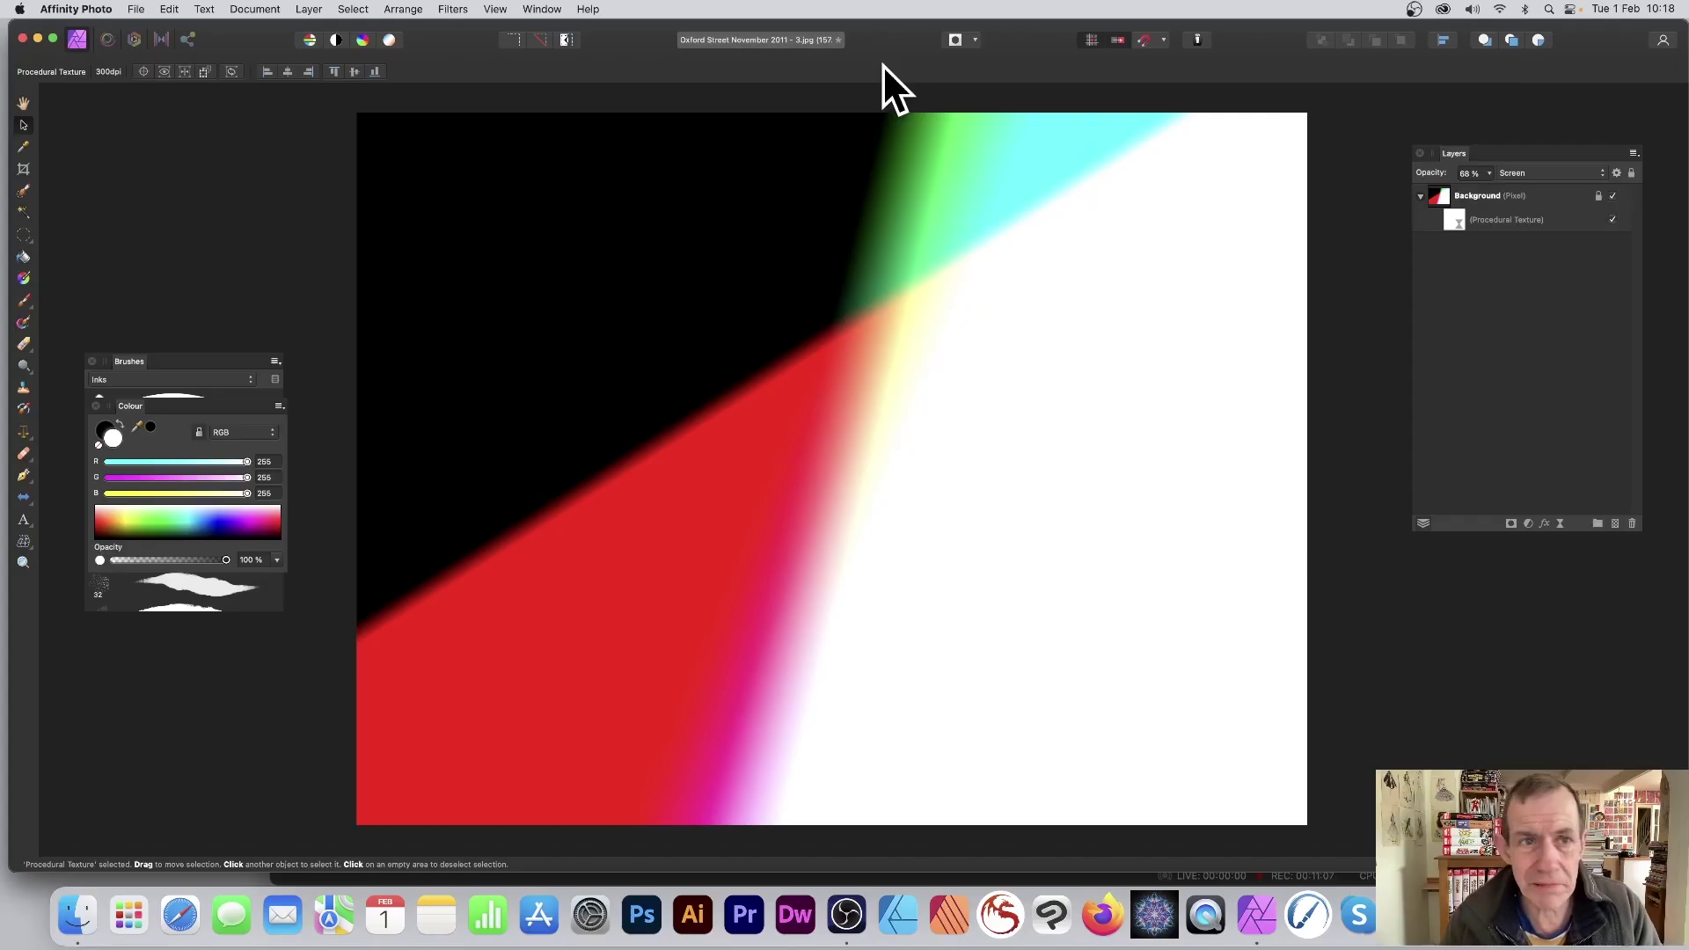
pyautogui.click(450, 10)
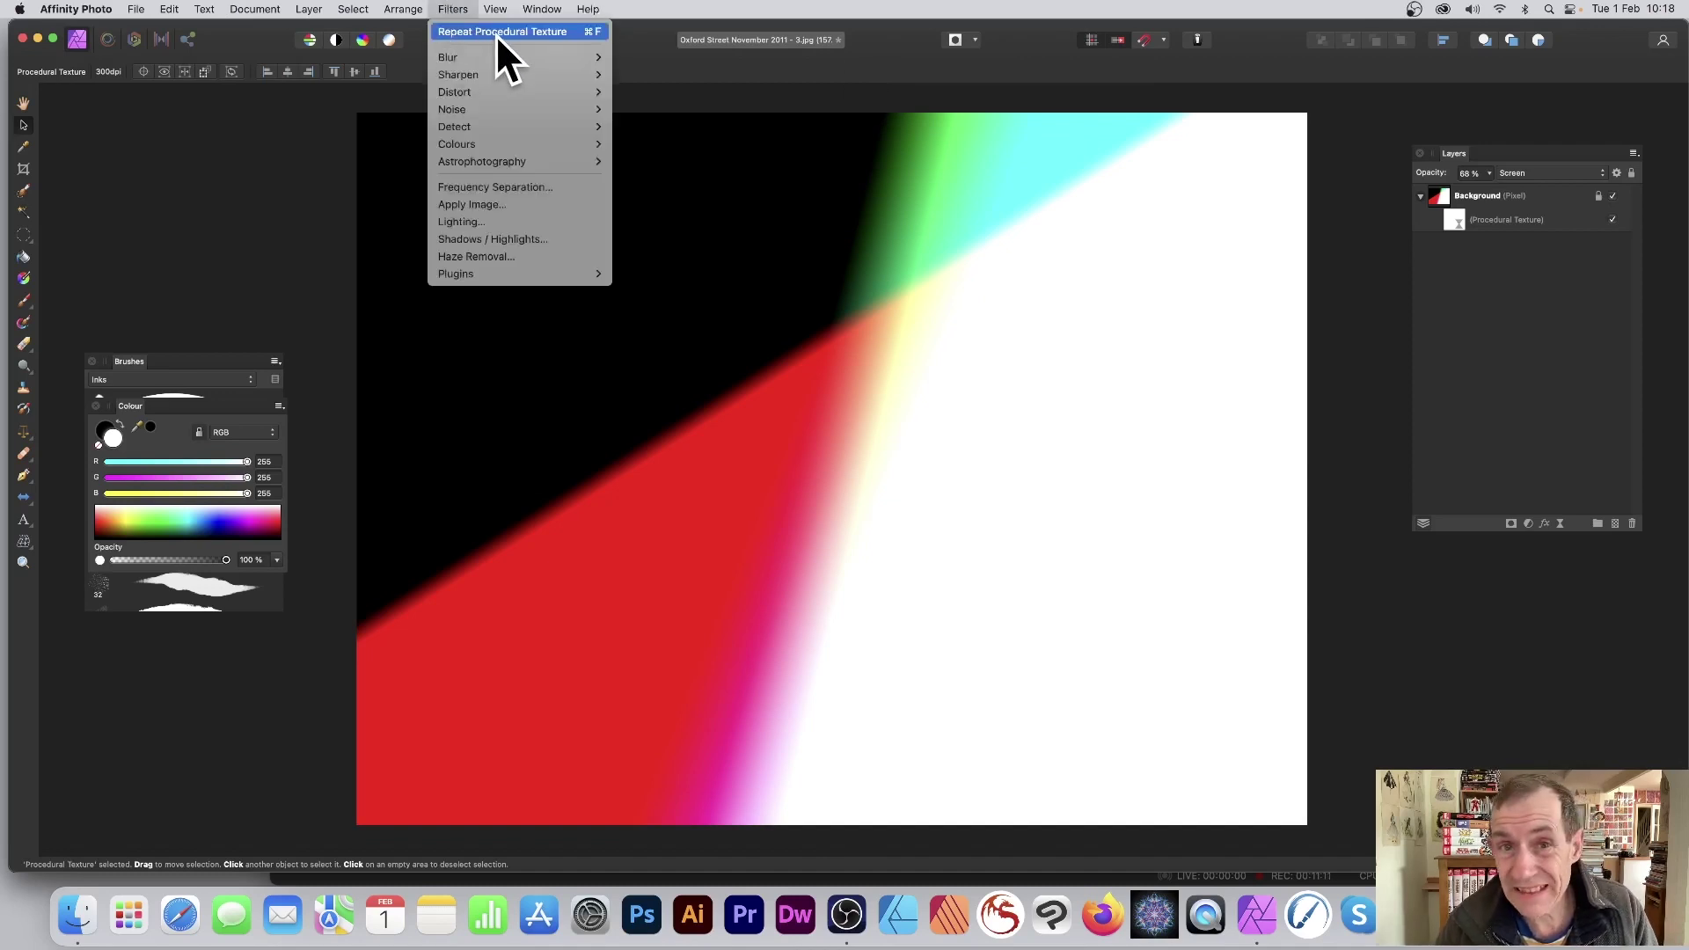
pyautogui.moveTo(323, 7)
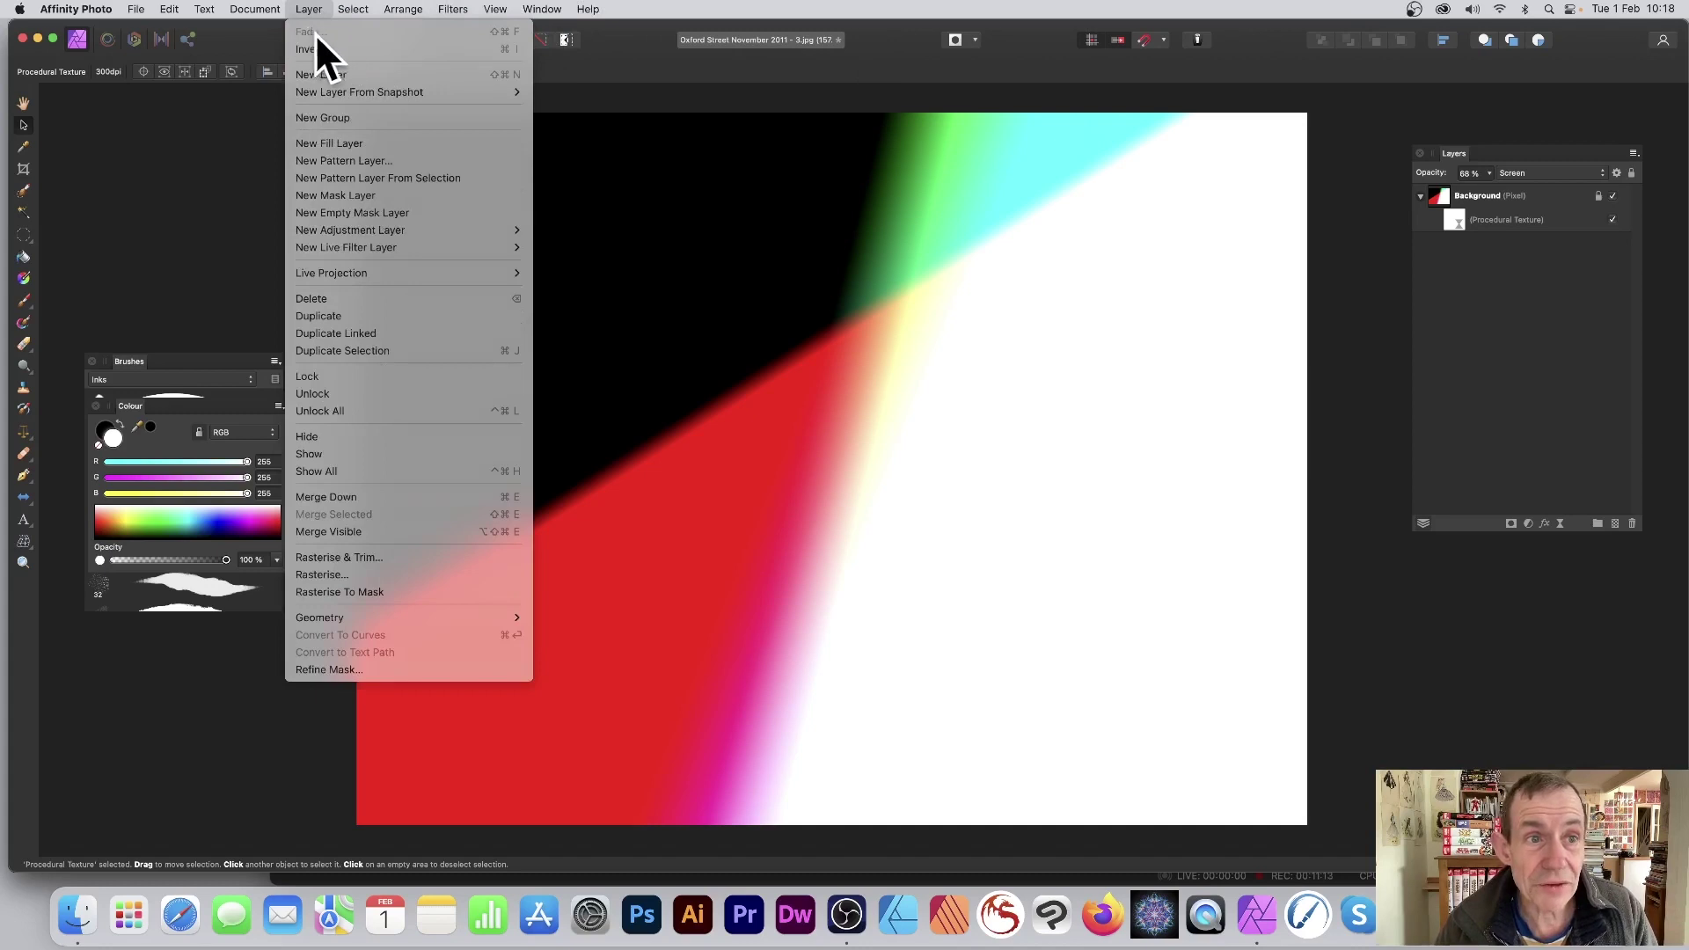
pyautogui.click(1001, 235)
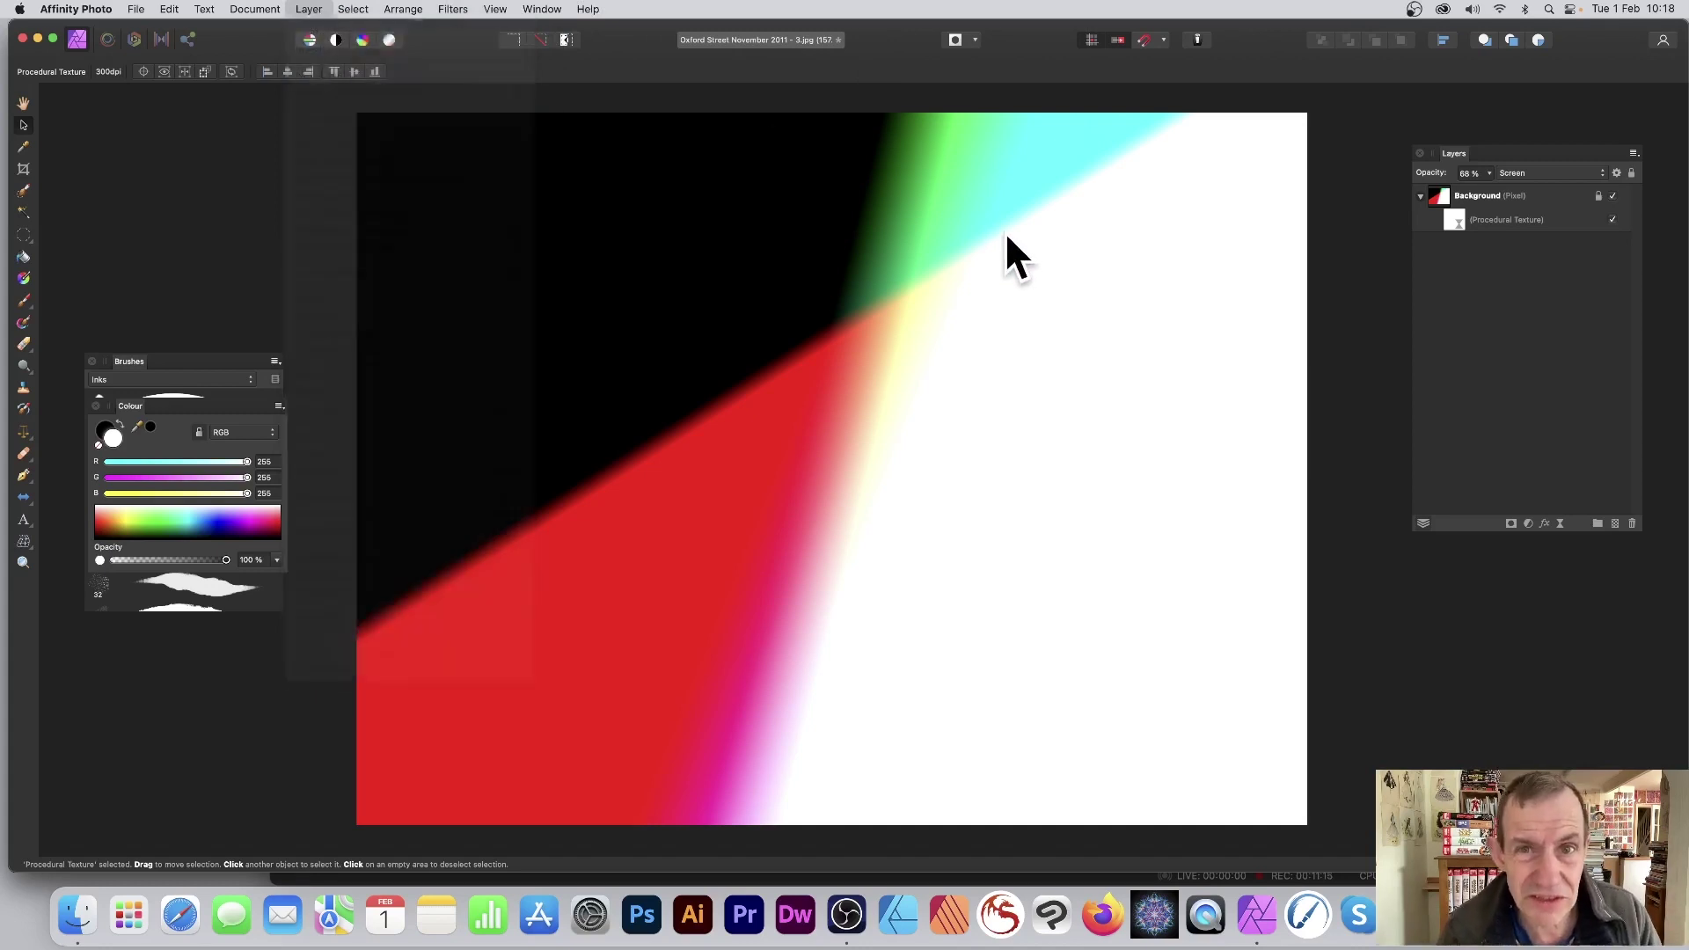